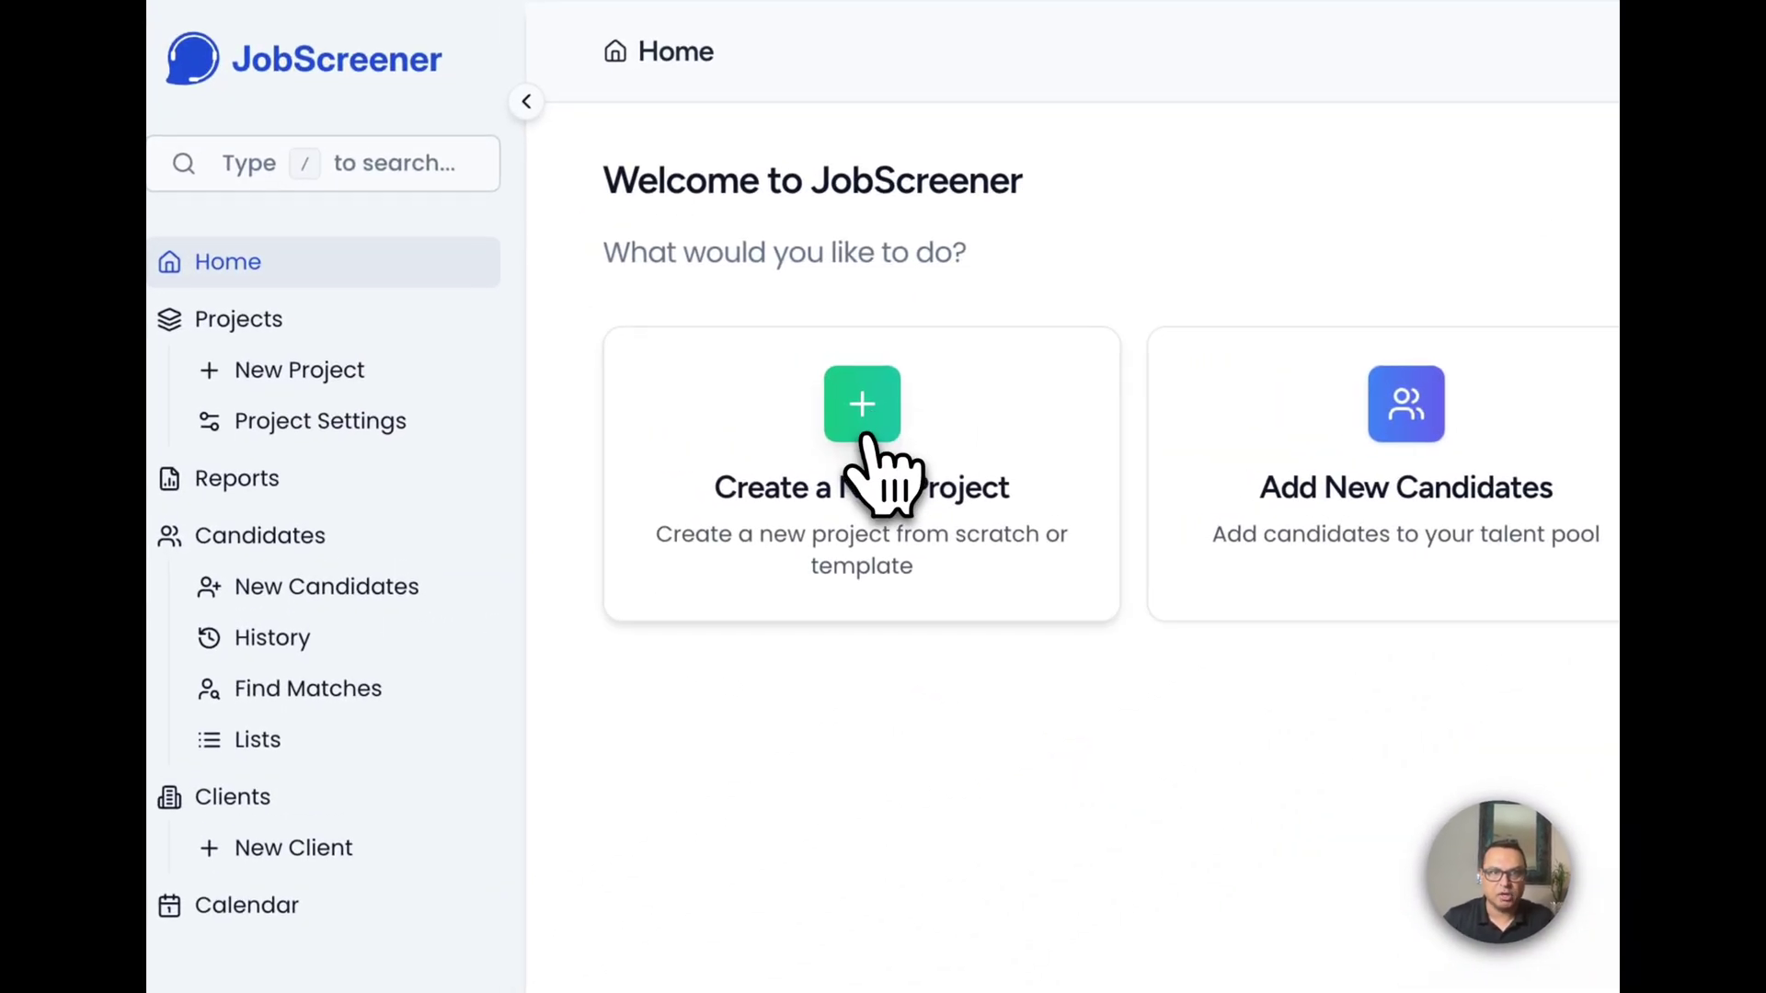
Start a new project and view the available project templates.
left_click(580, 380)
type("Product Owner - Lead the development of digital payment")
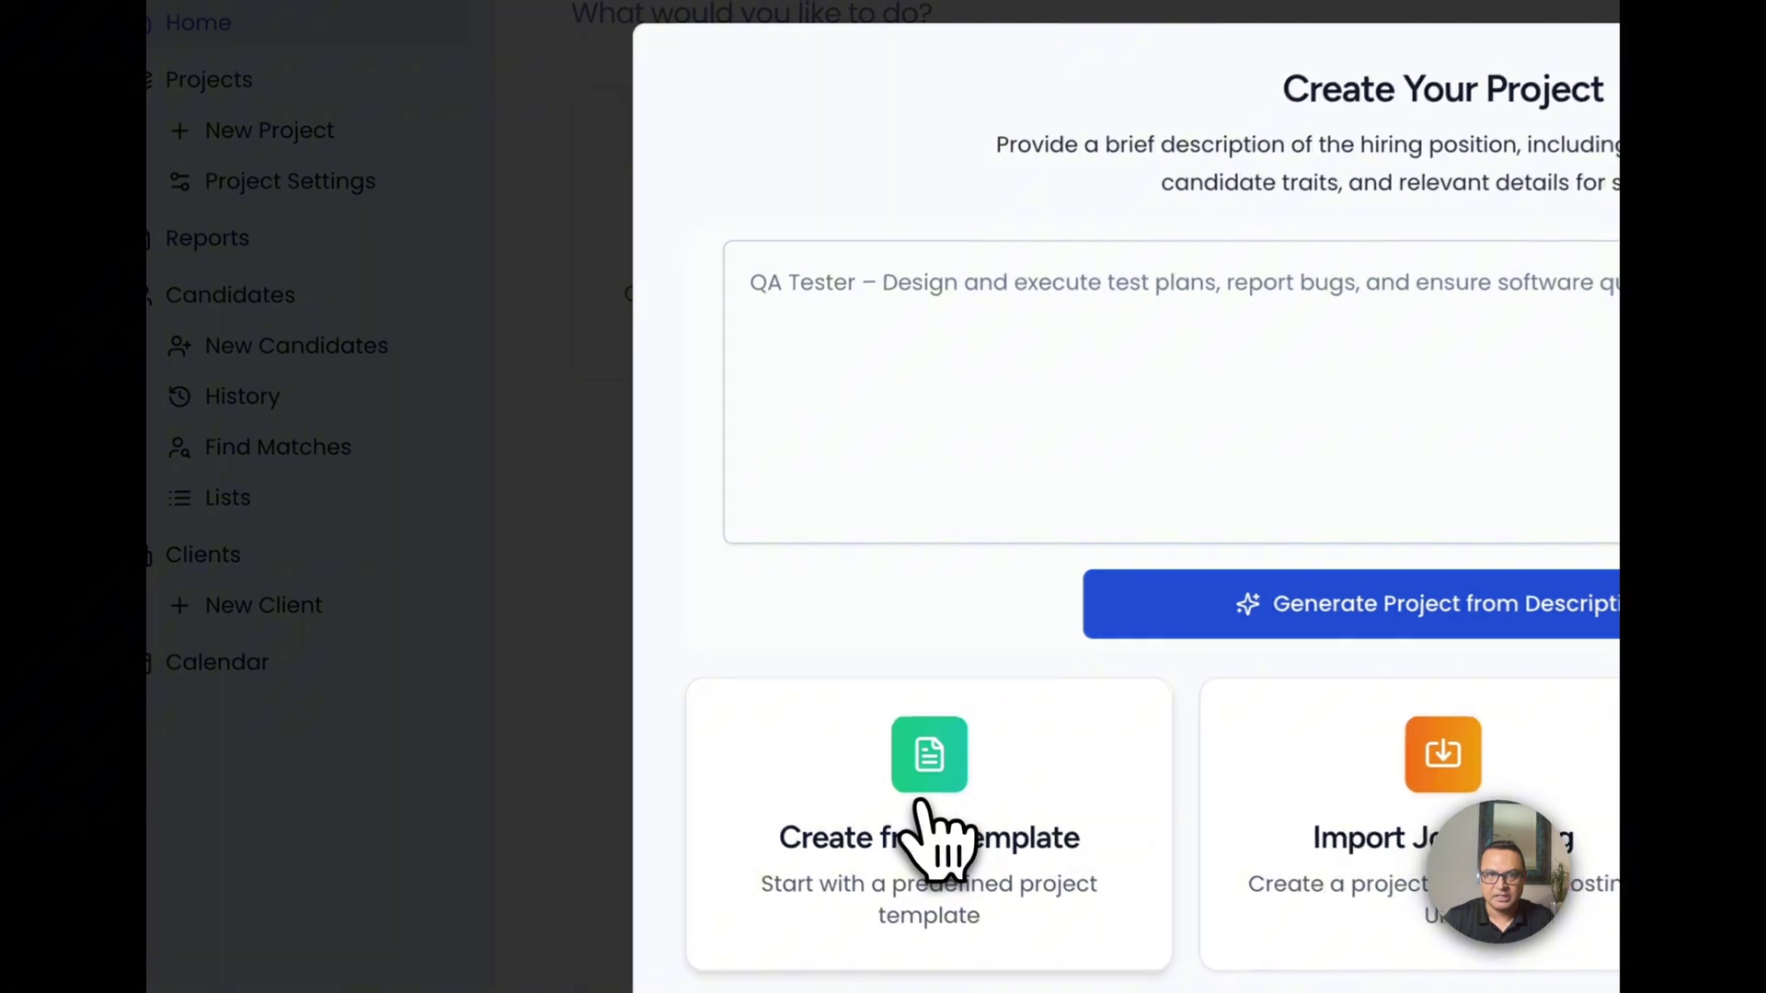
left_click(624, 708)
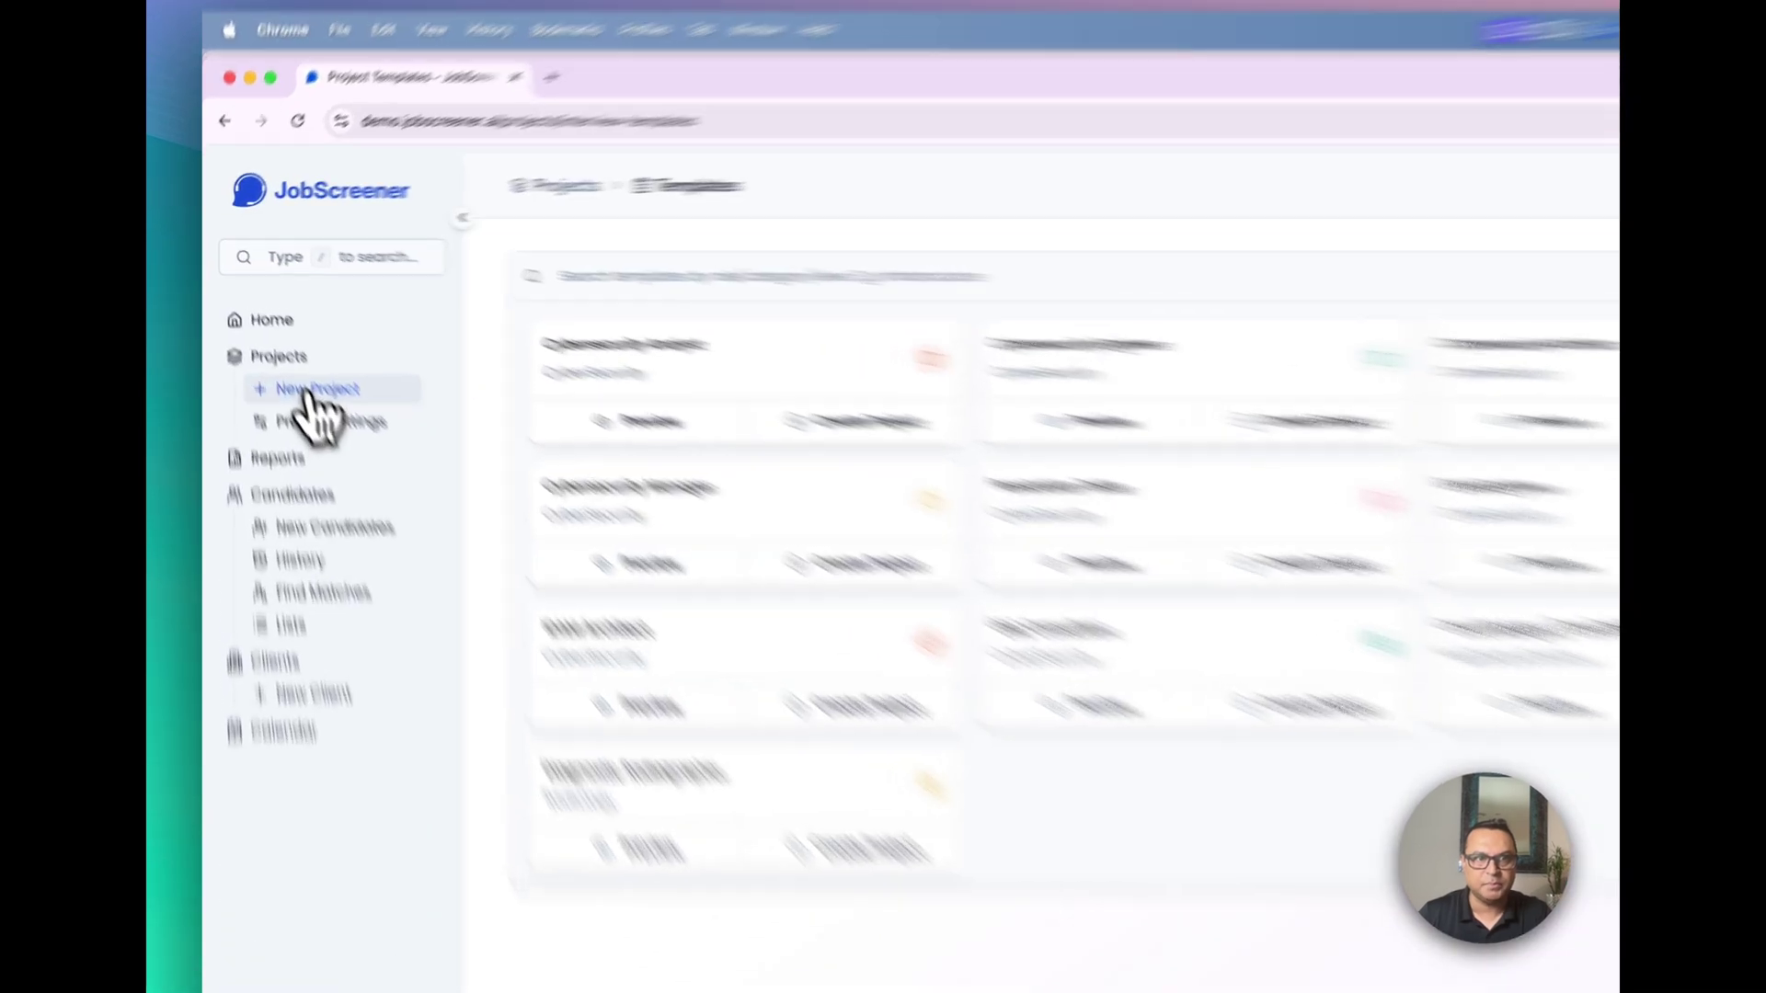
Start a new project to be created manually and choose Google Inc as its client.
left_click(285, 353)
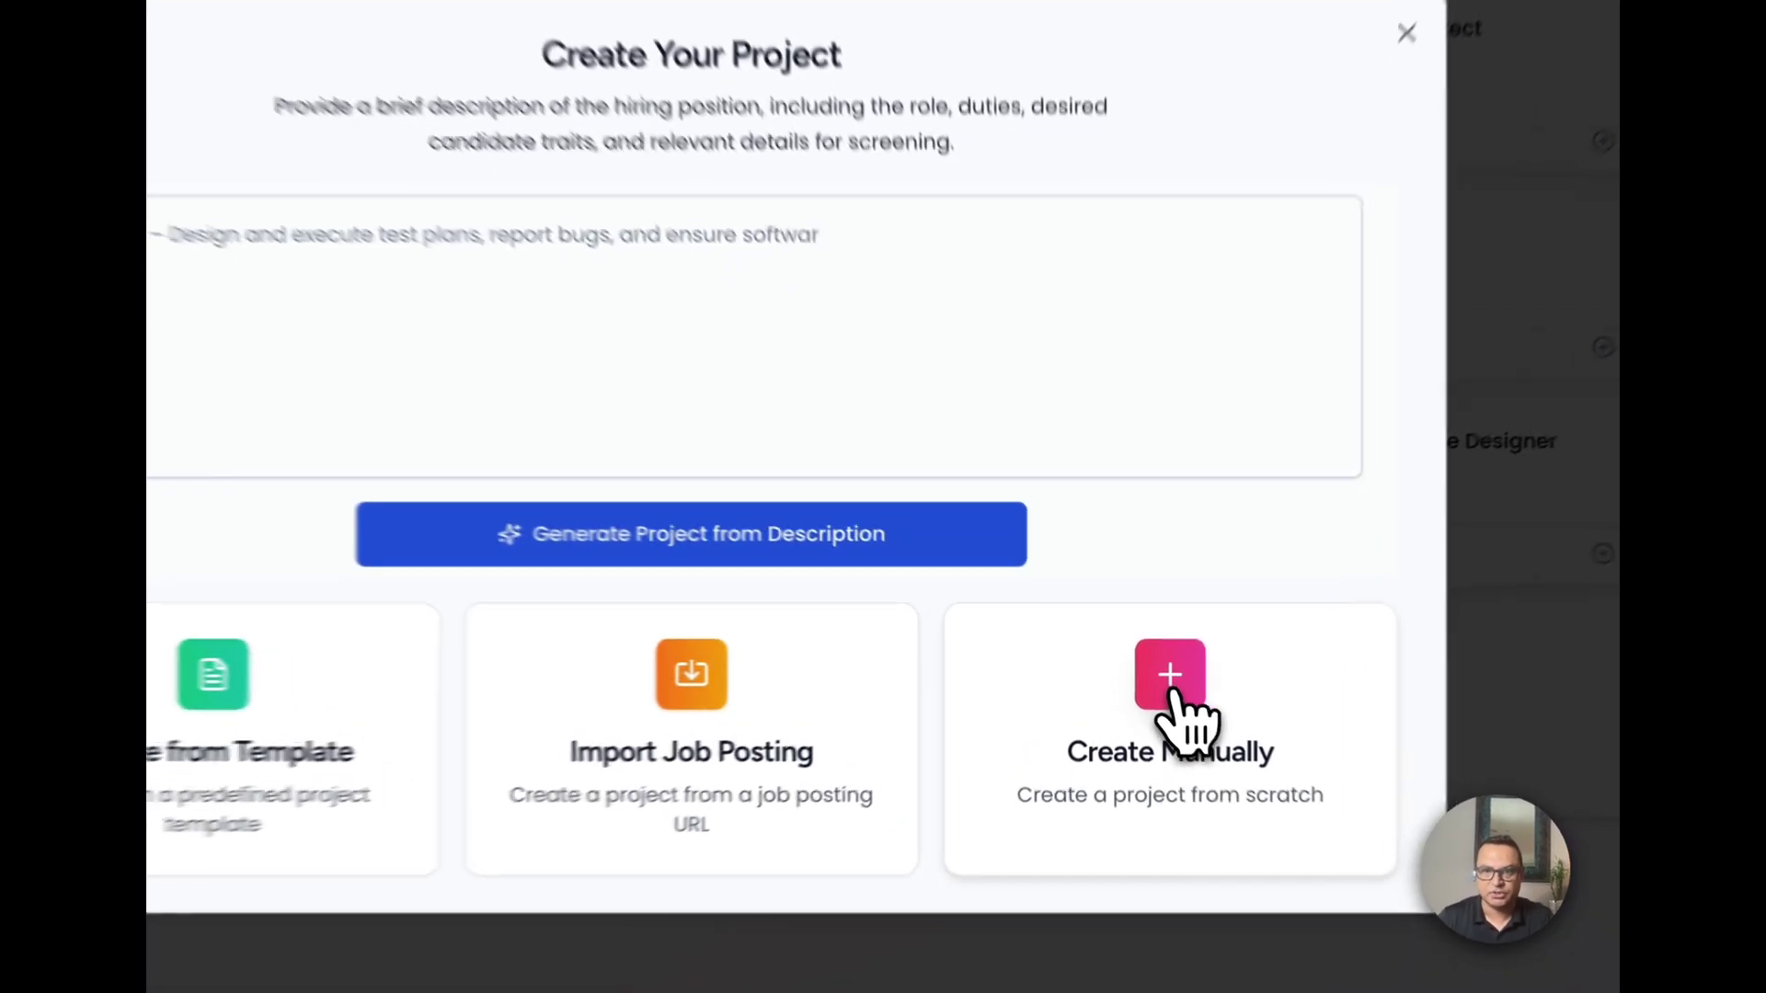
left_click(1146, 688)
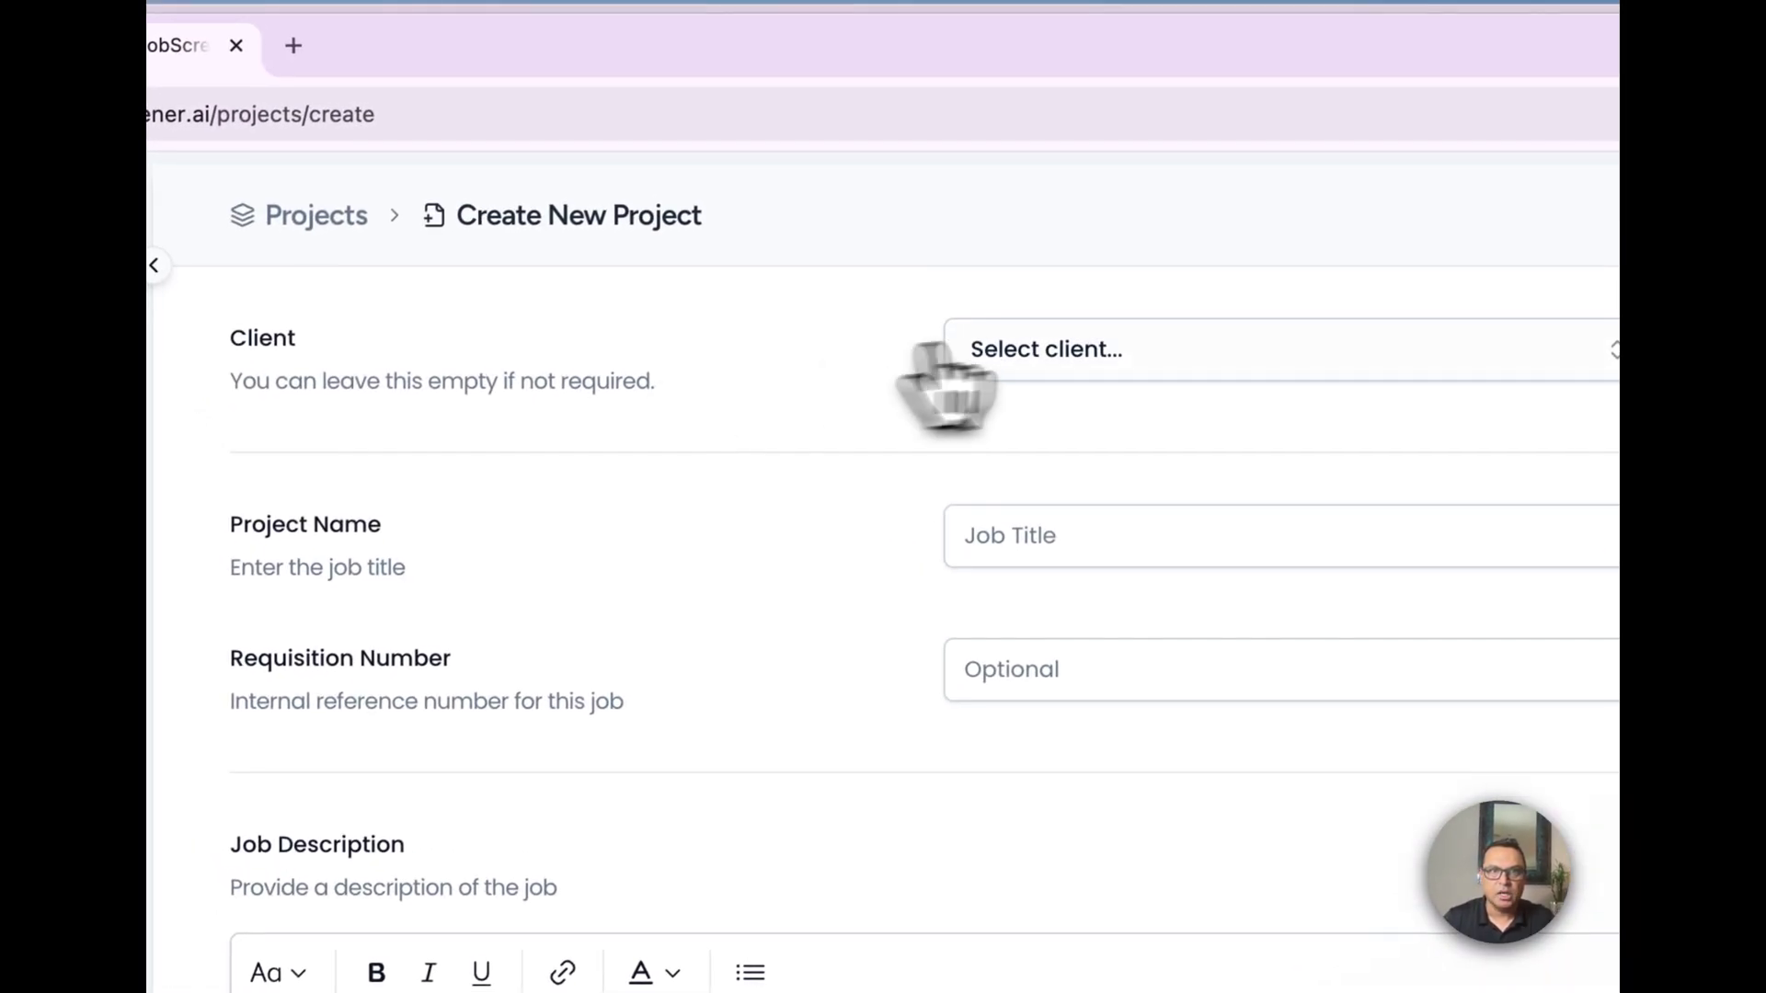
left_click(1108, 345)
left_click(1088, 497)
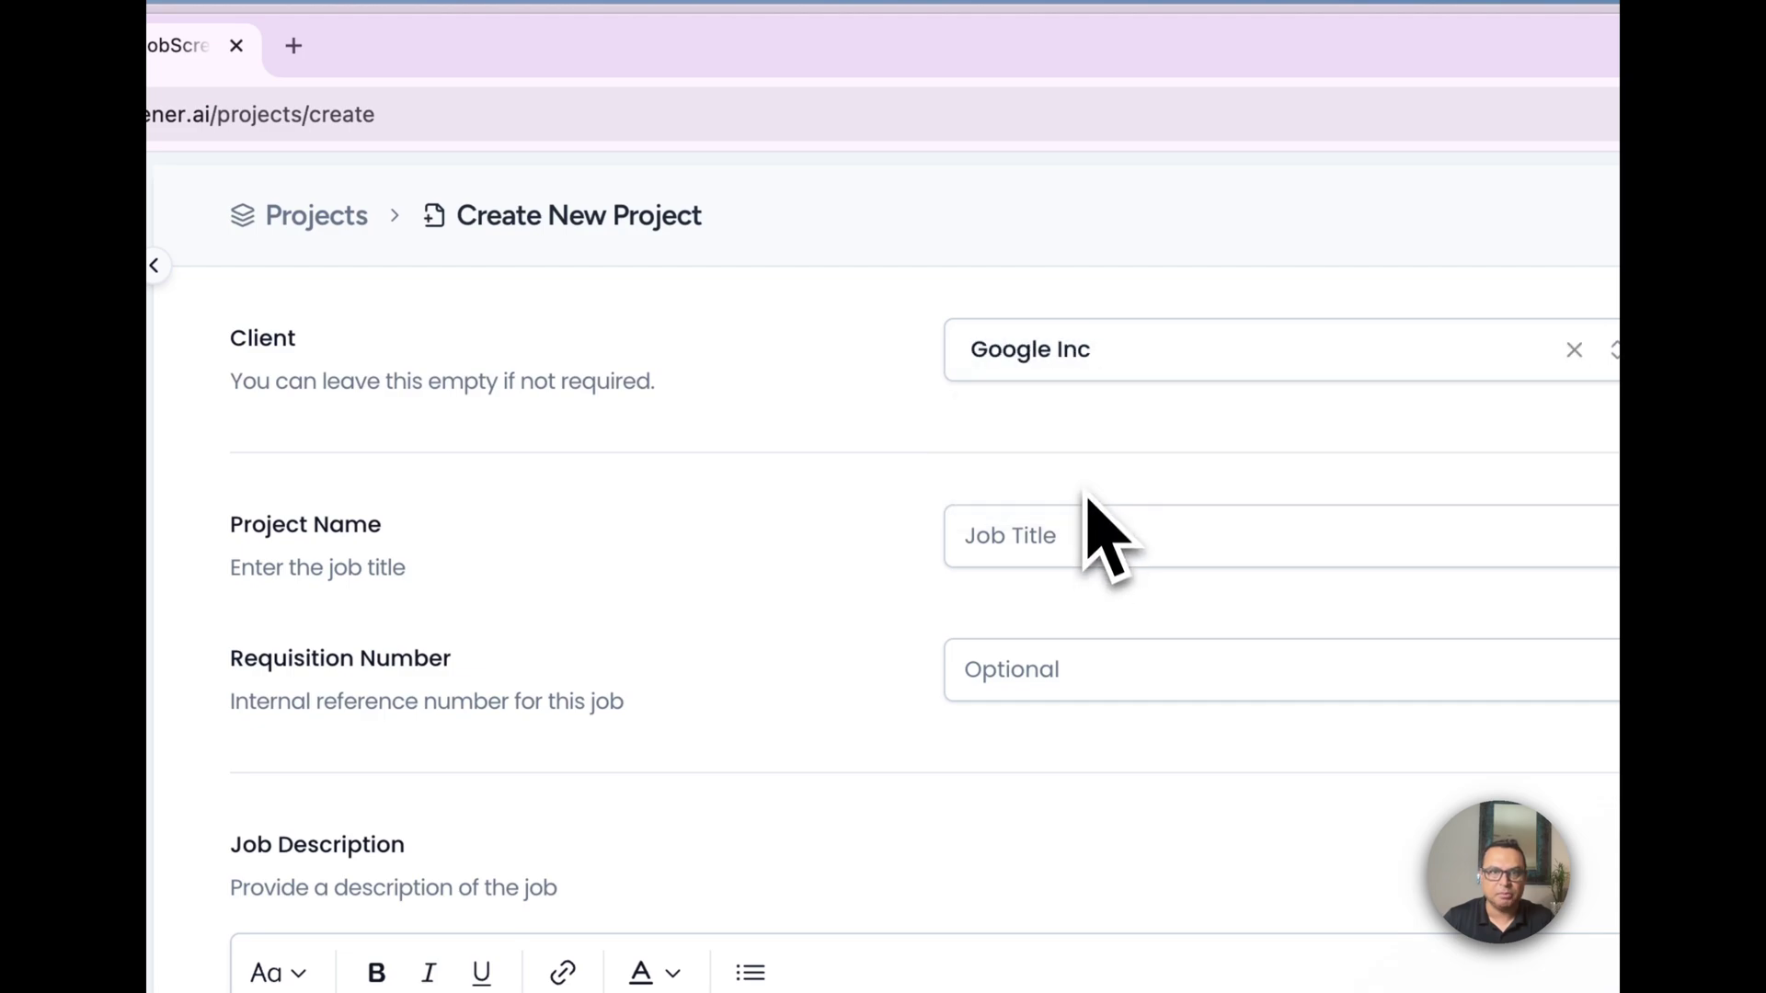
Name the project "Project Manager I - Google Inc" and set its requisition number to 12345.
left_click(1108, 535)
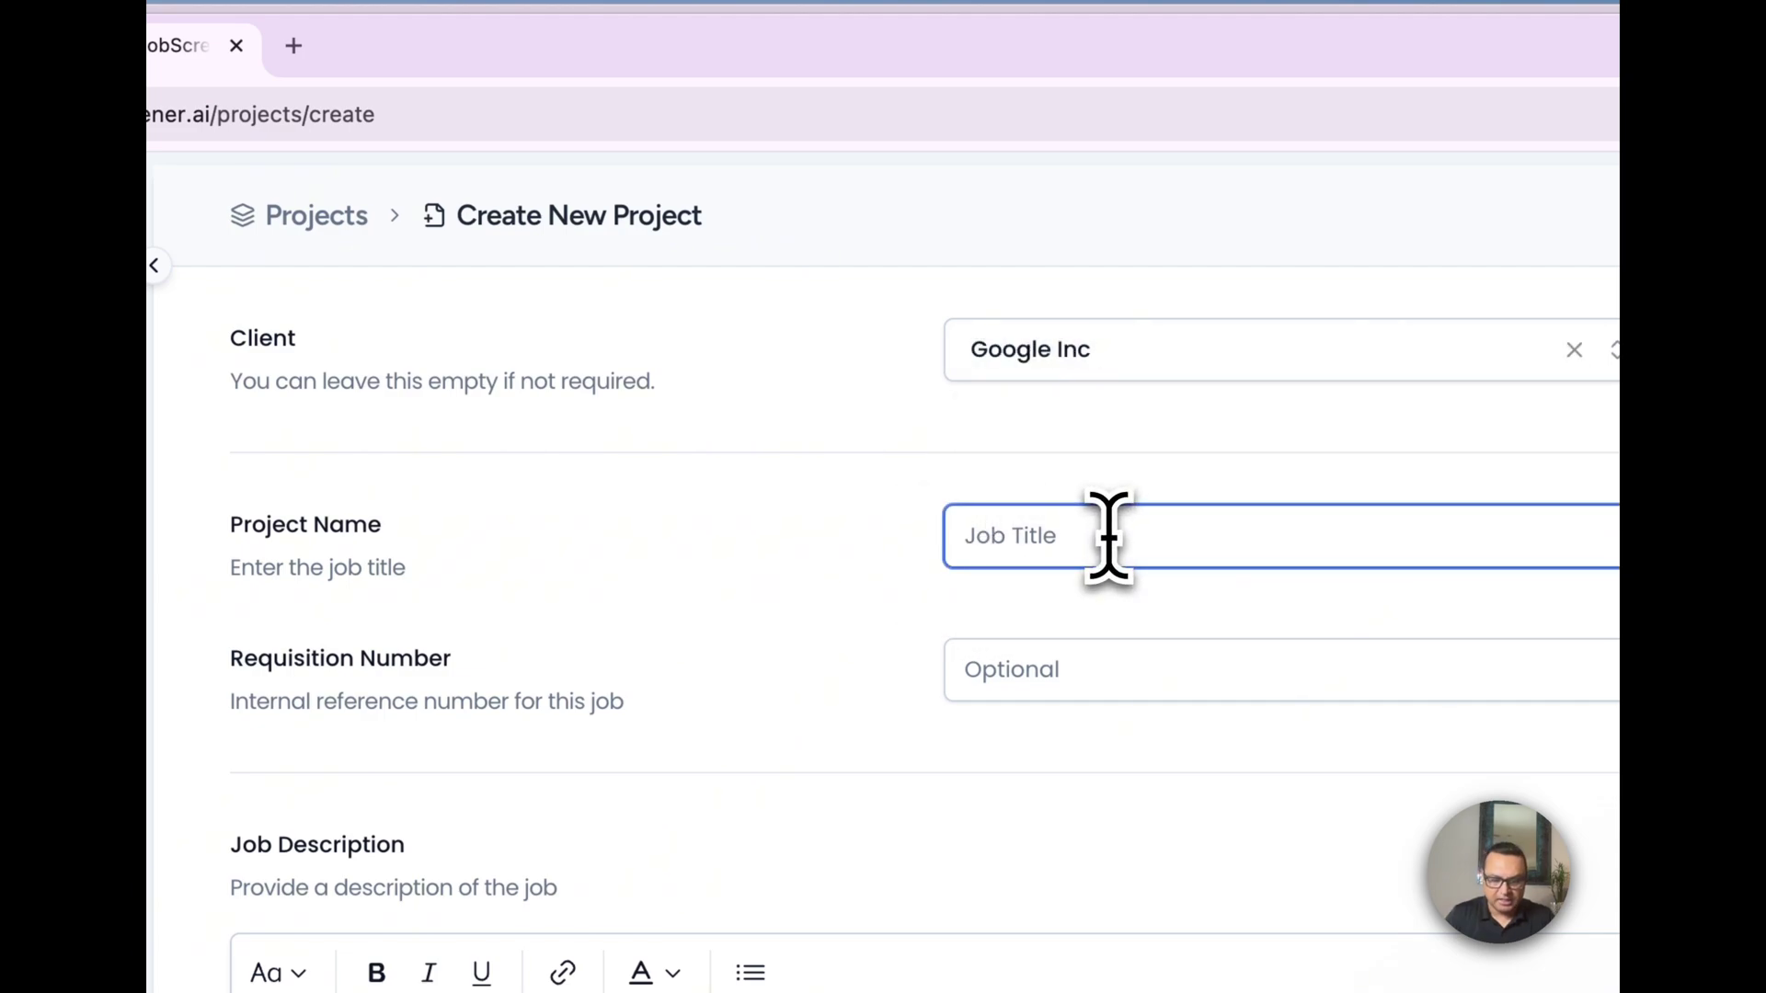
type("Project Manager I - Google Inc")
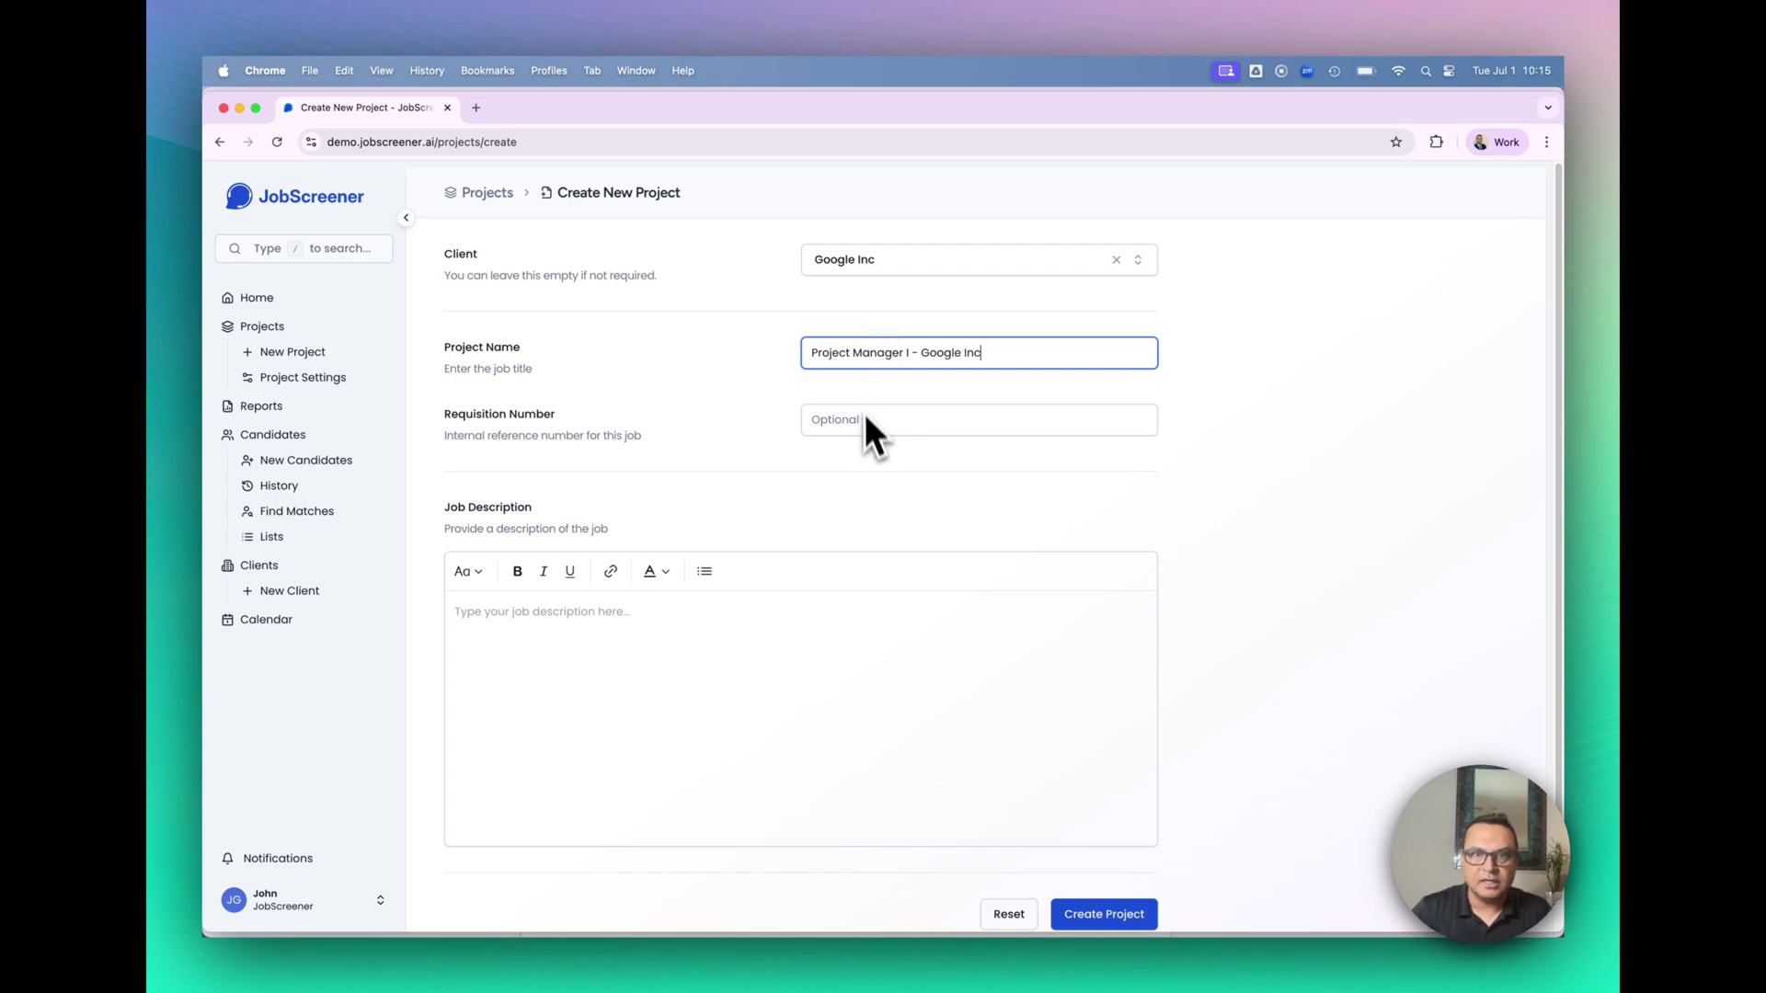
left_click(867, 420)
type("1234")
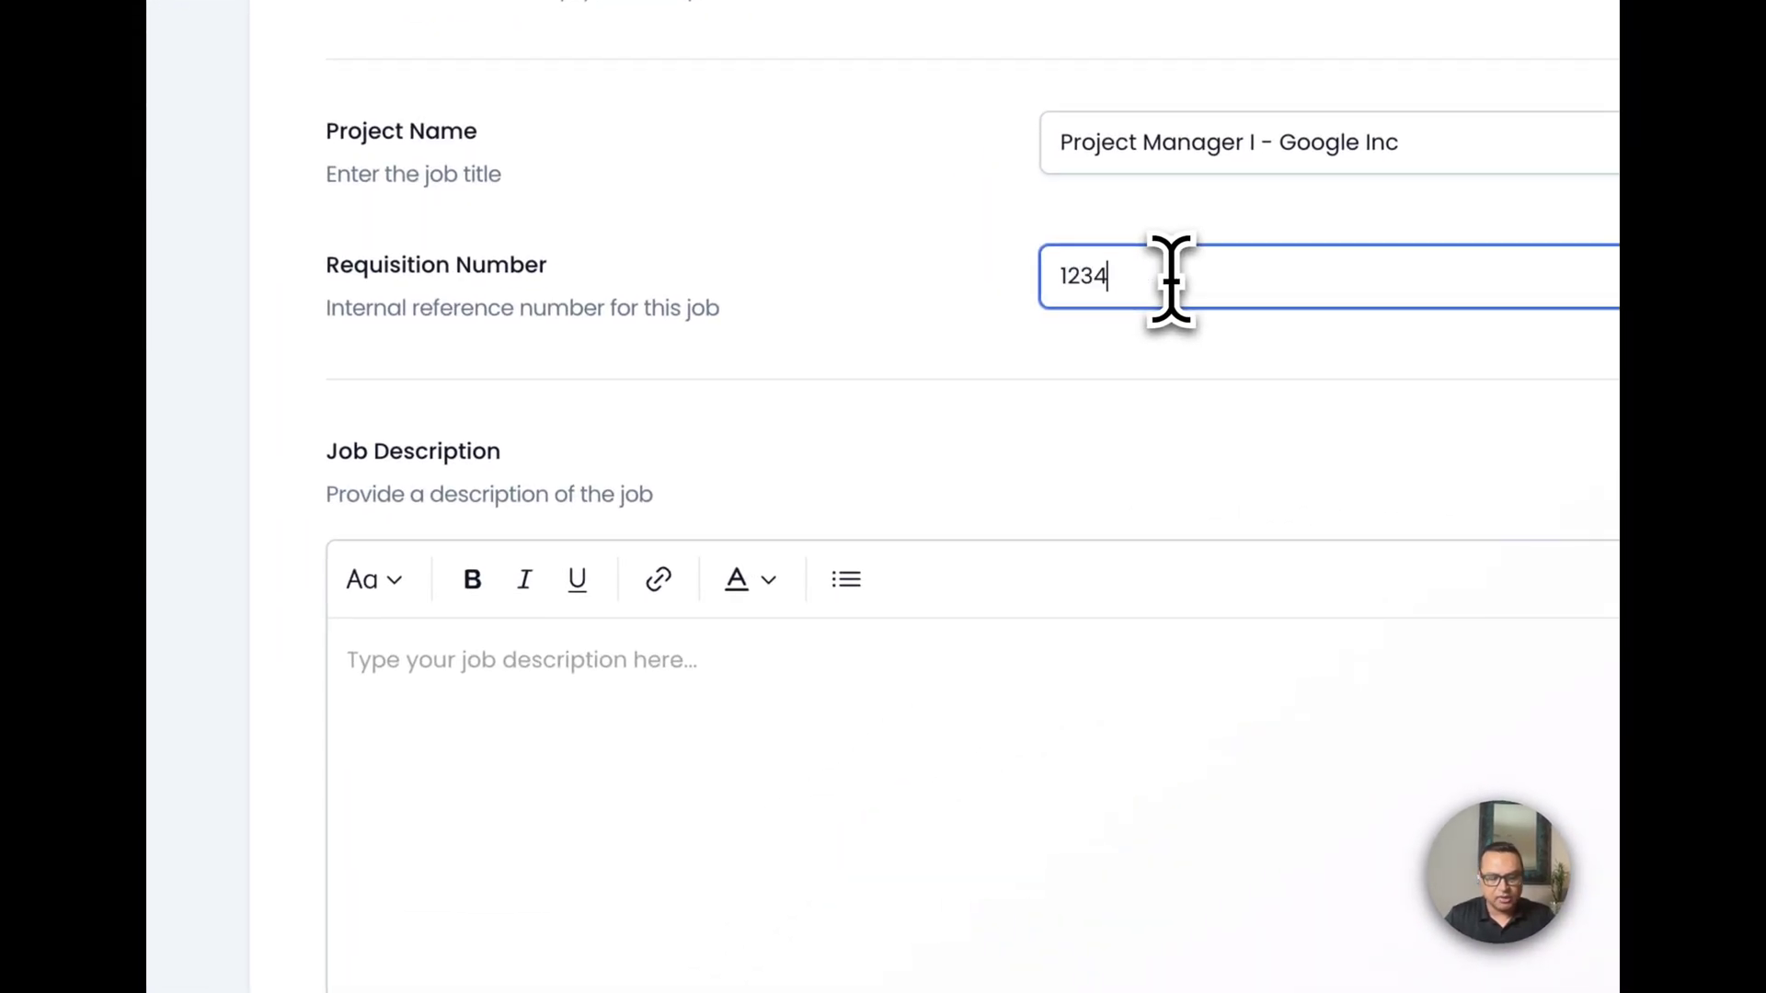
type("5")
Paste the copied IT Project Manager text as the job description and create the project.
left_click(601, 711)
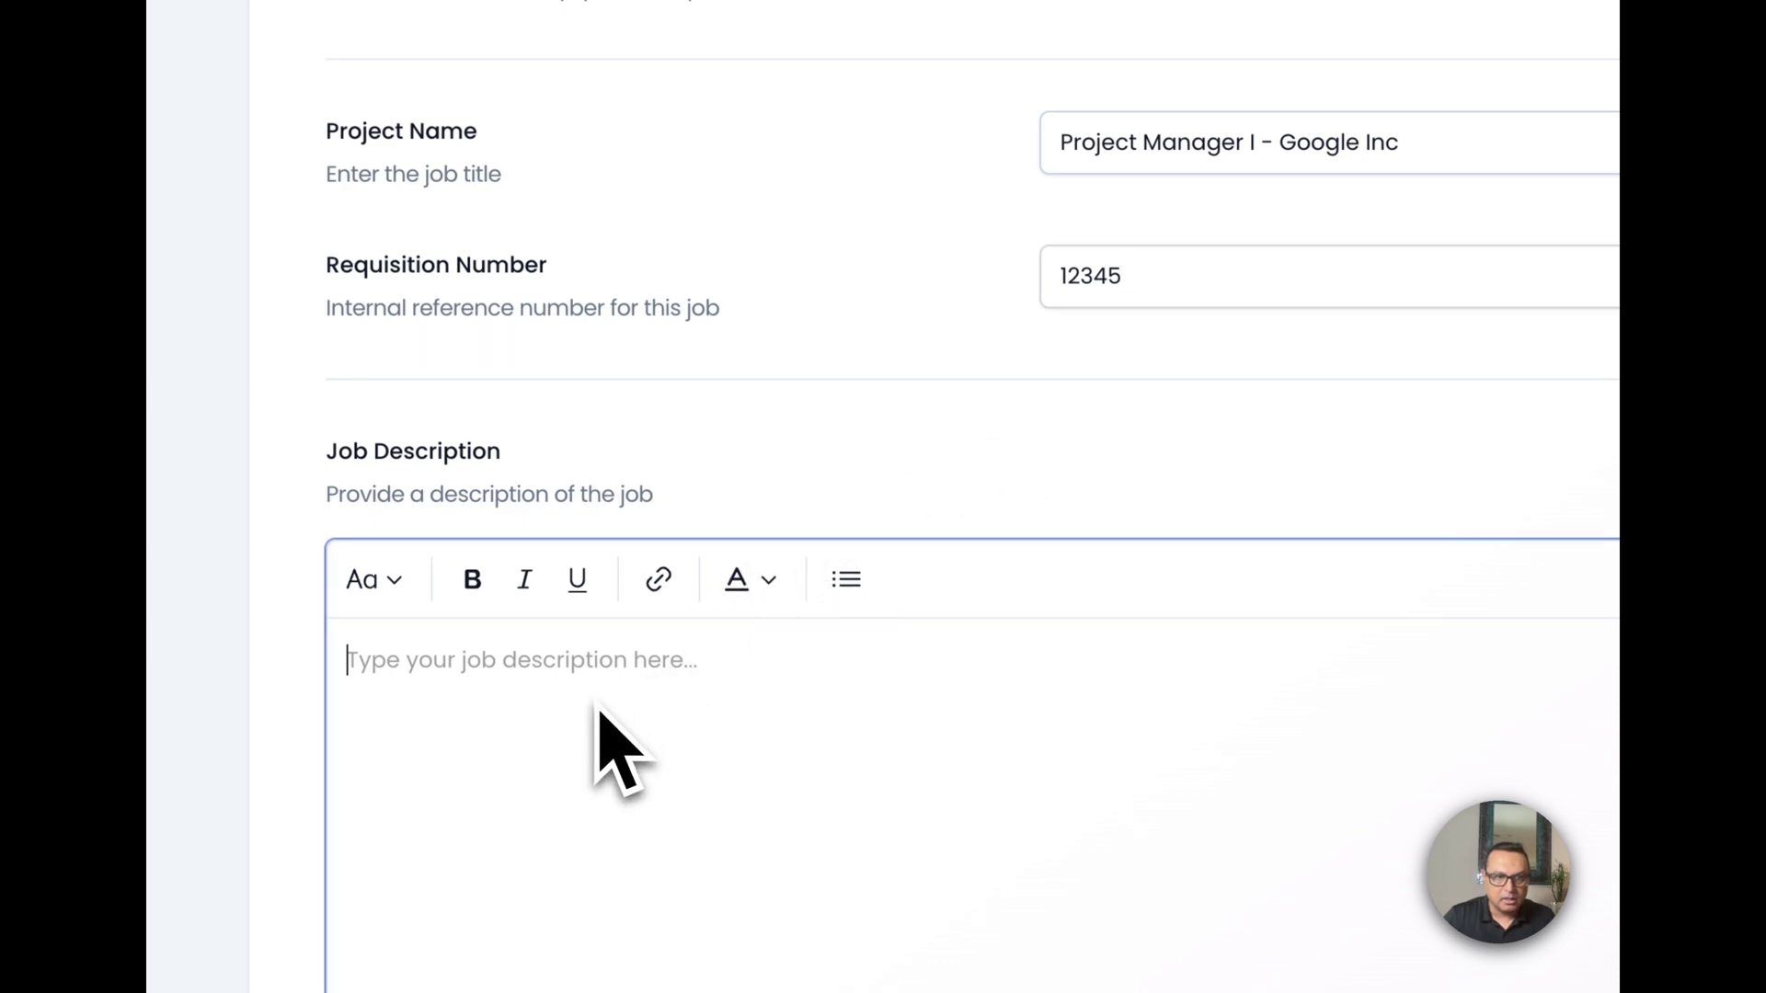
key("super+v")
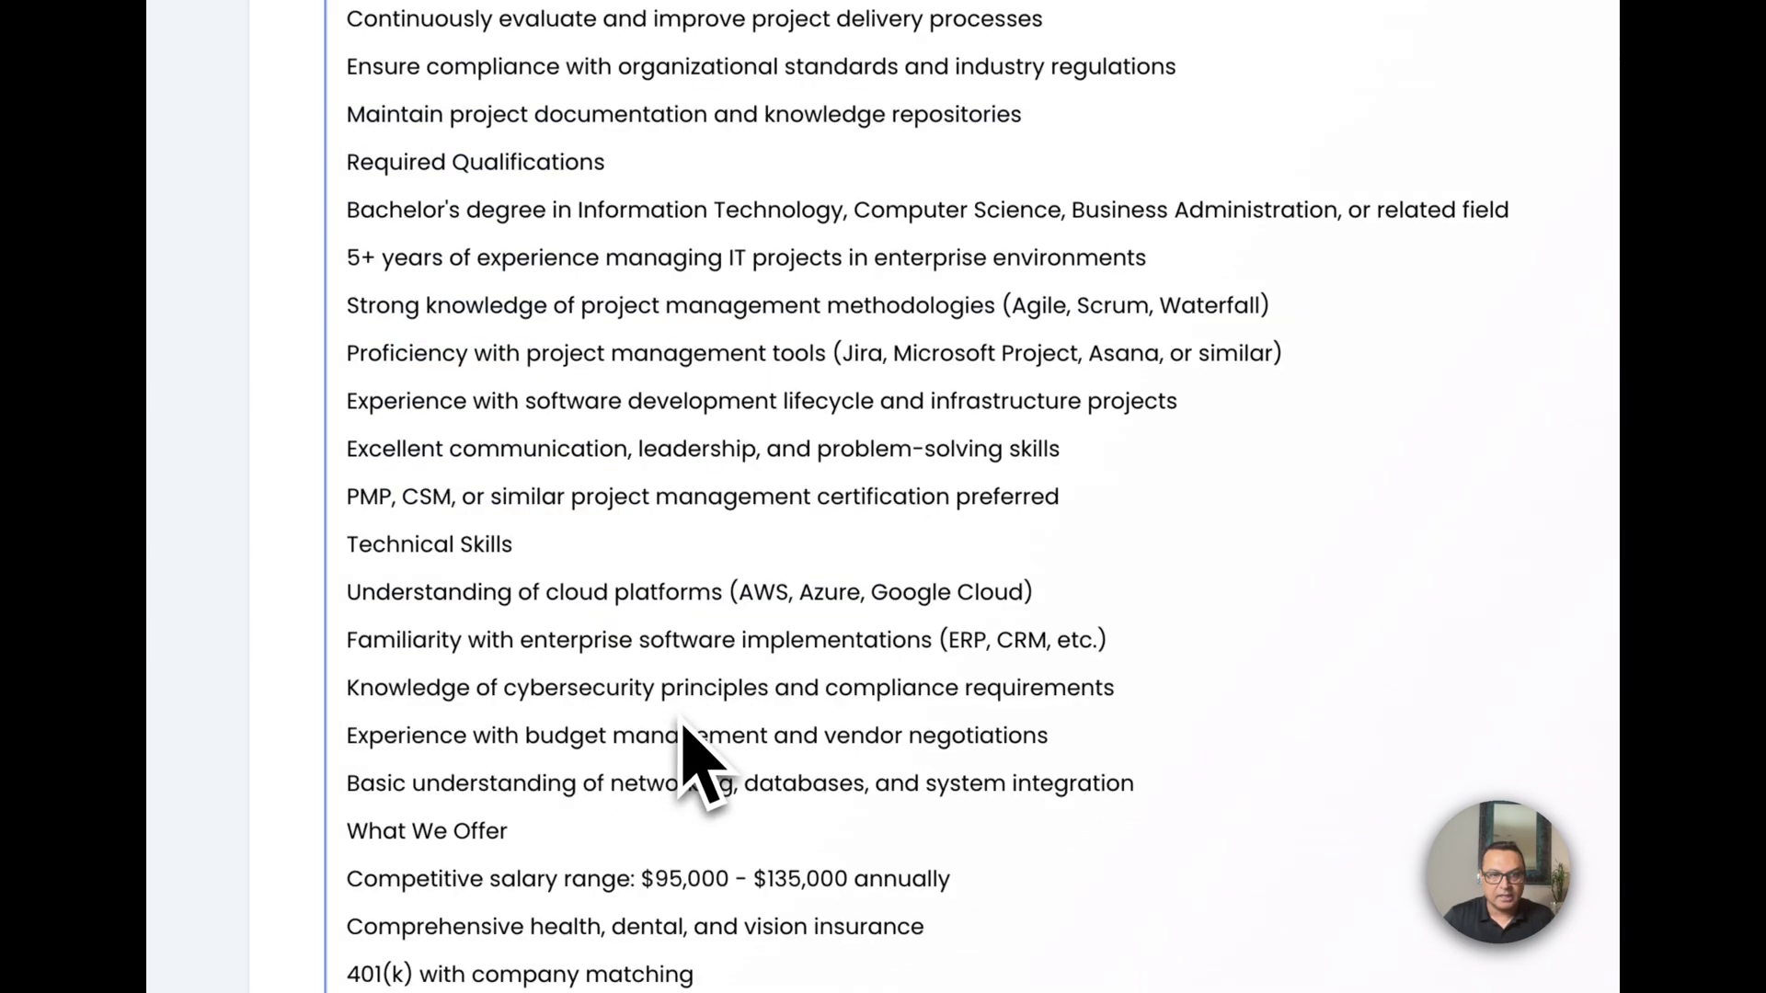
scroll(652, 600, "up", 10)
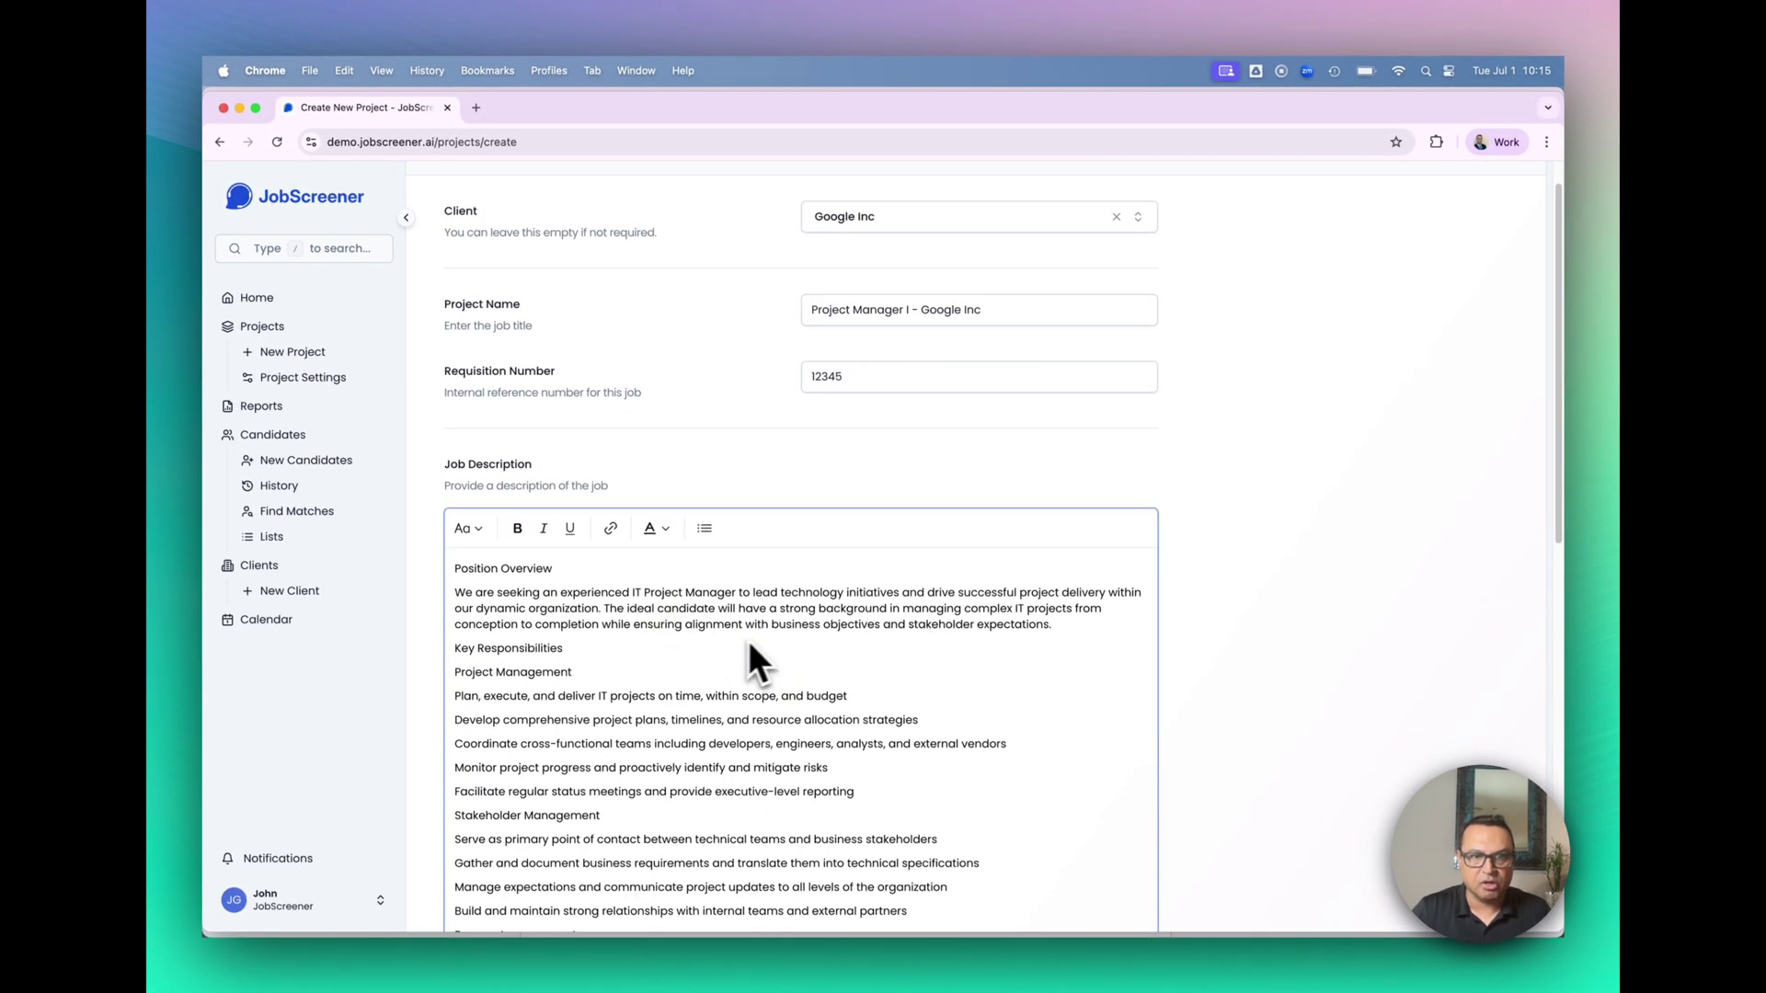
scroll(1177, 680, "down", 10)
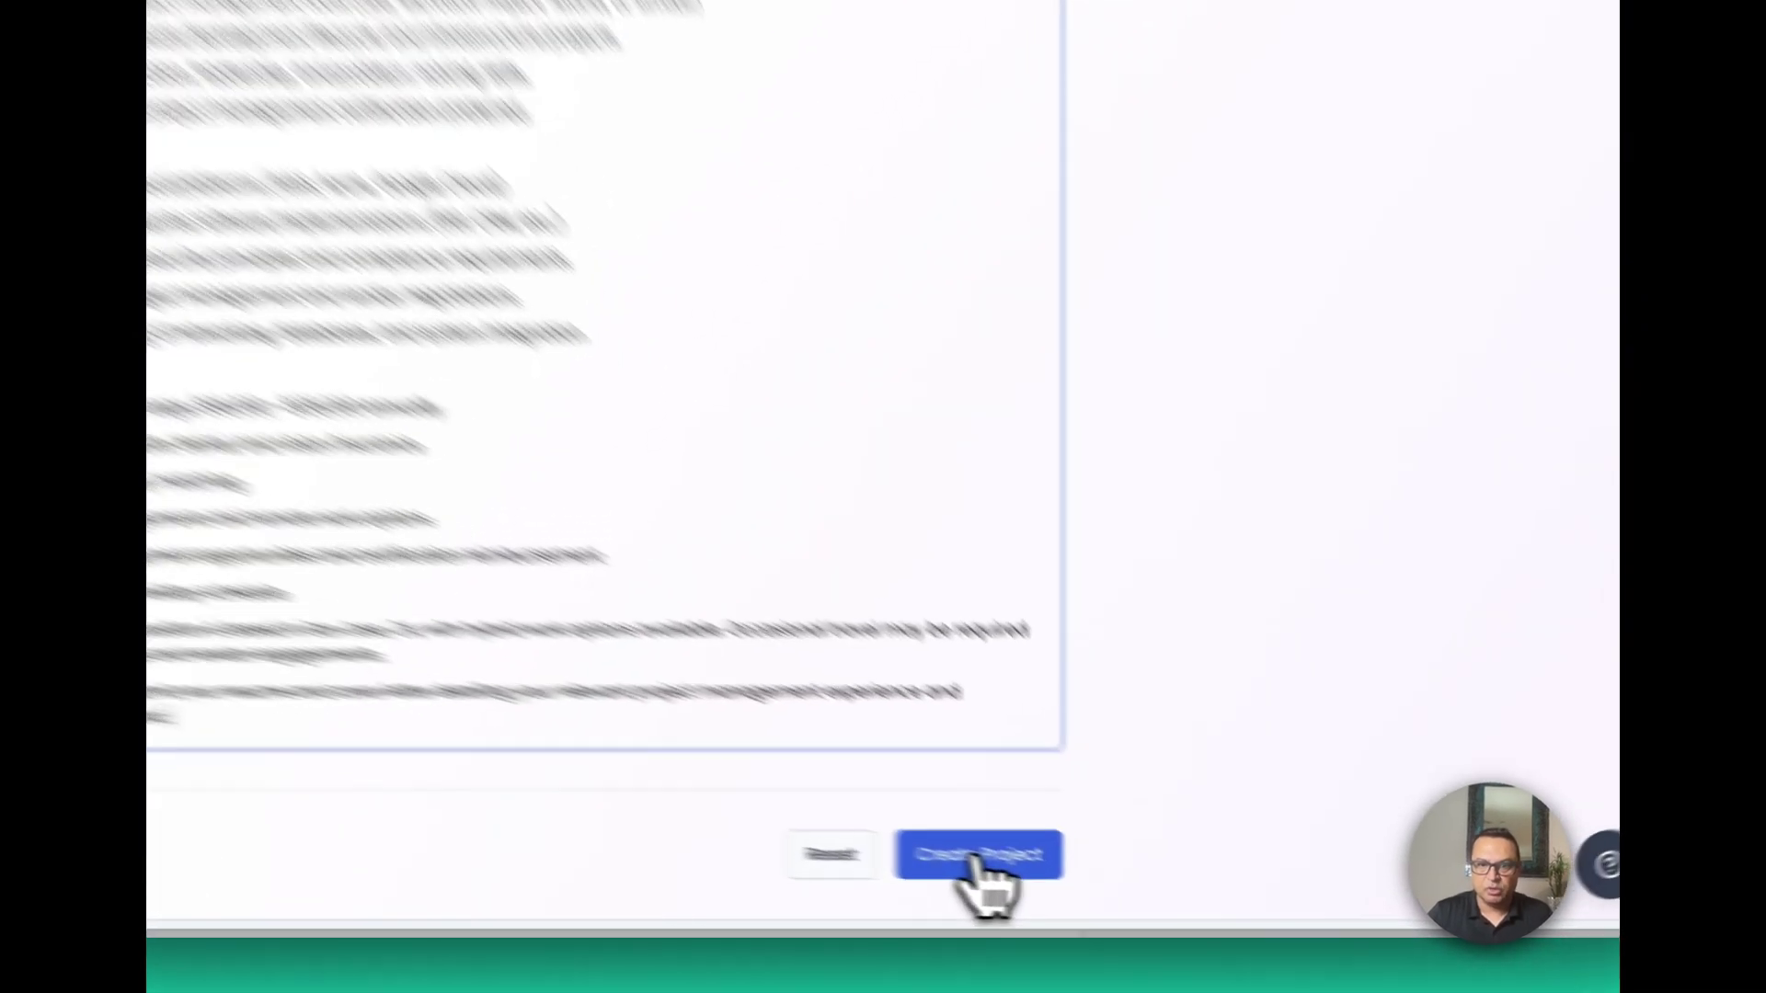
left_click(1103, 884)
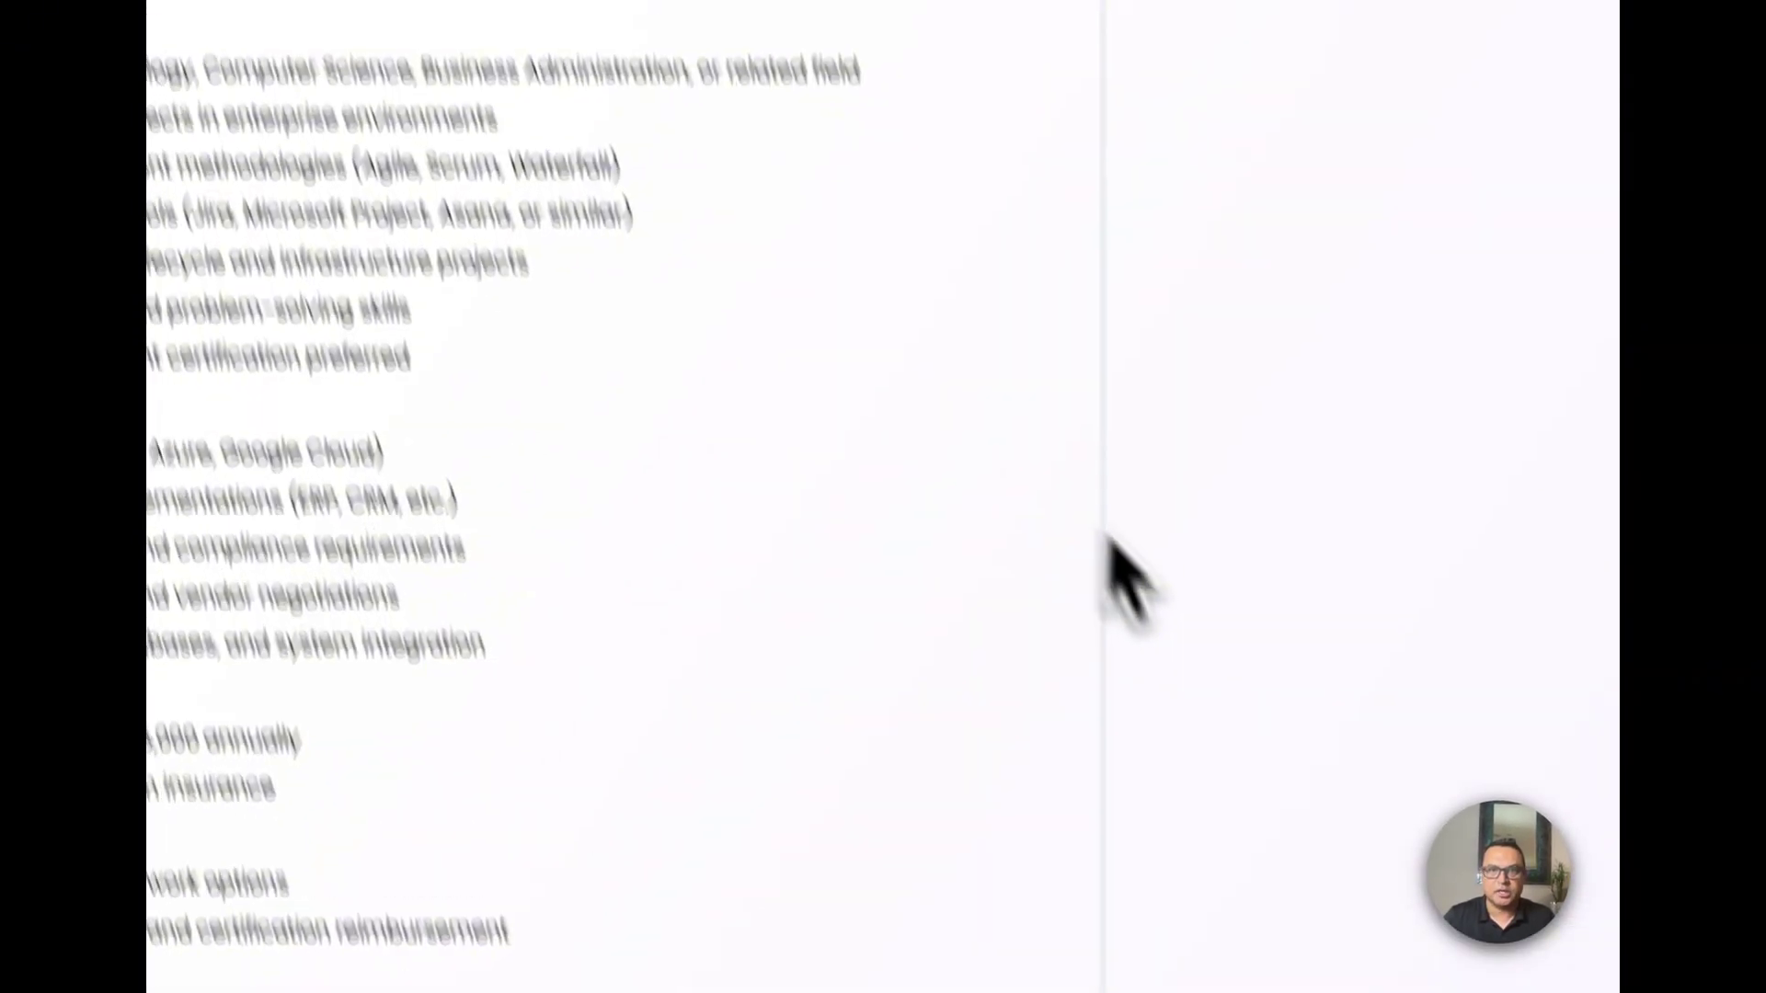
In the project's Candidates stage, search the existing candidates for "mic" and add the matching person to the project.
scroll(1204, 681, "up", 10)
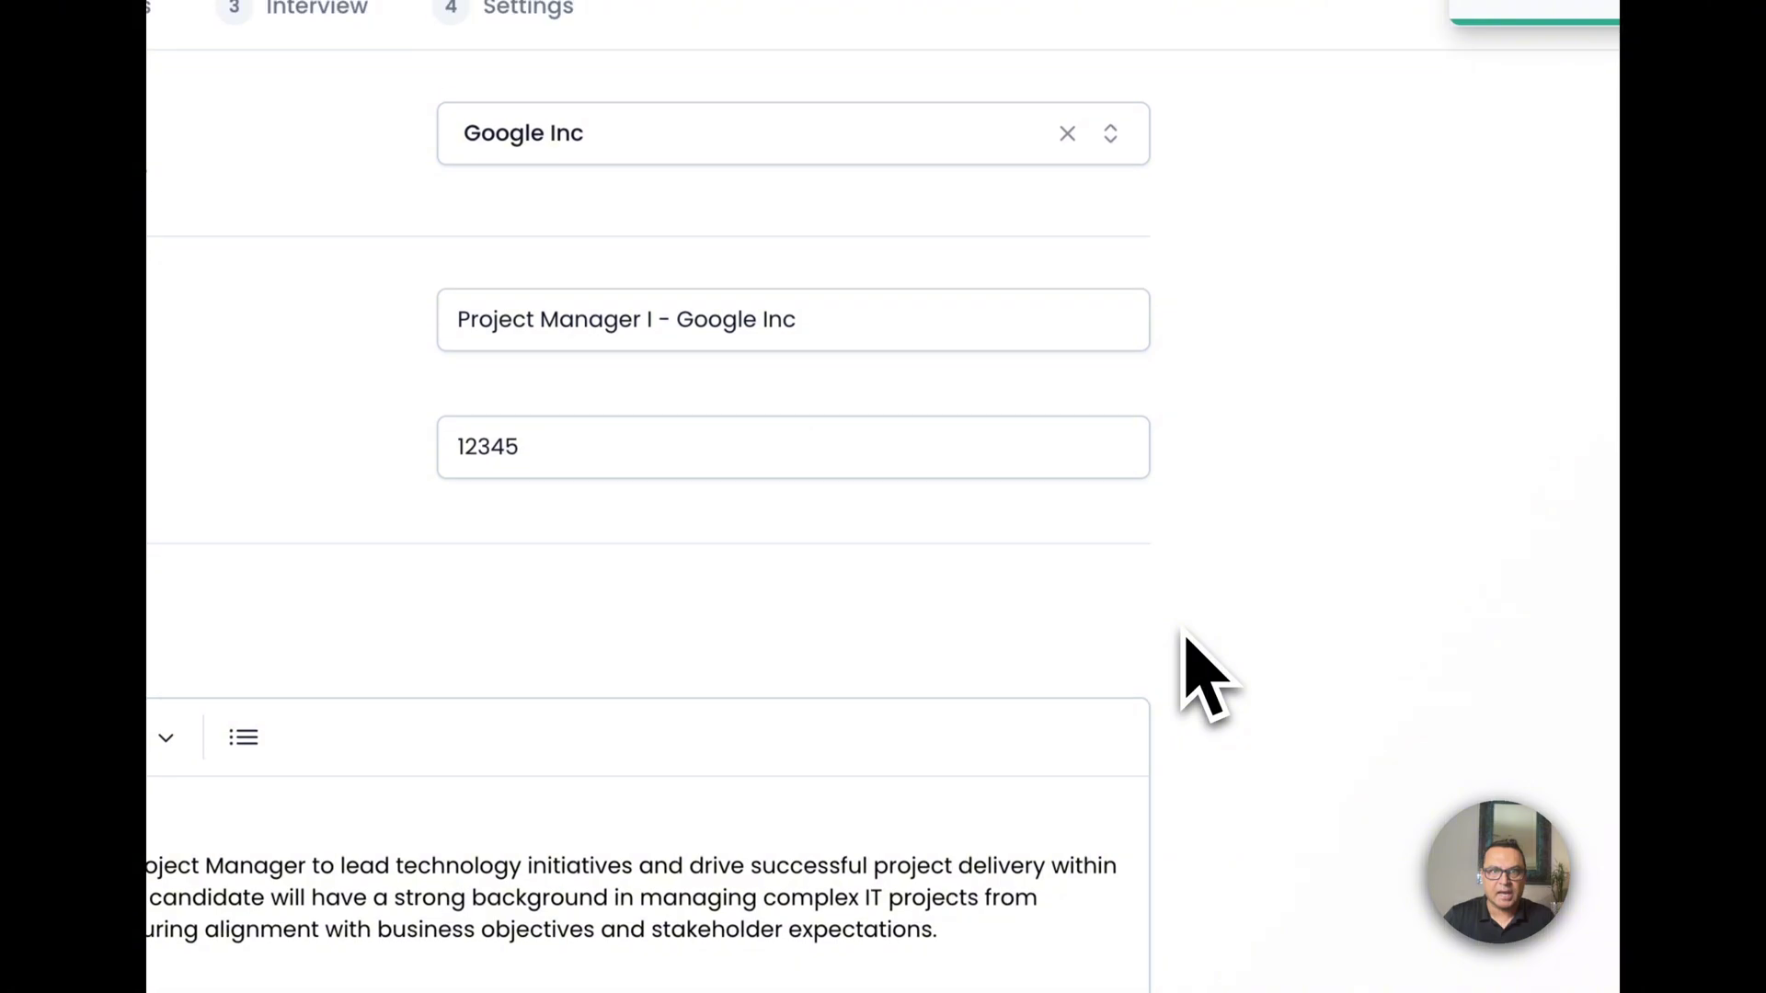
left_click(977, 860)
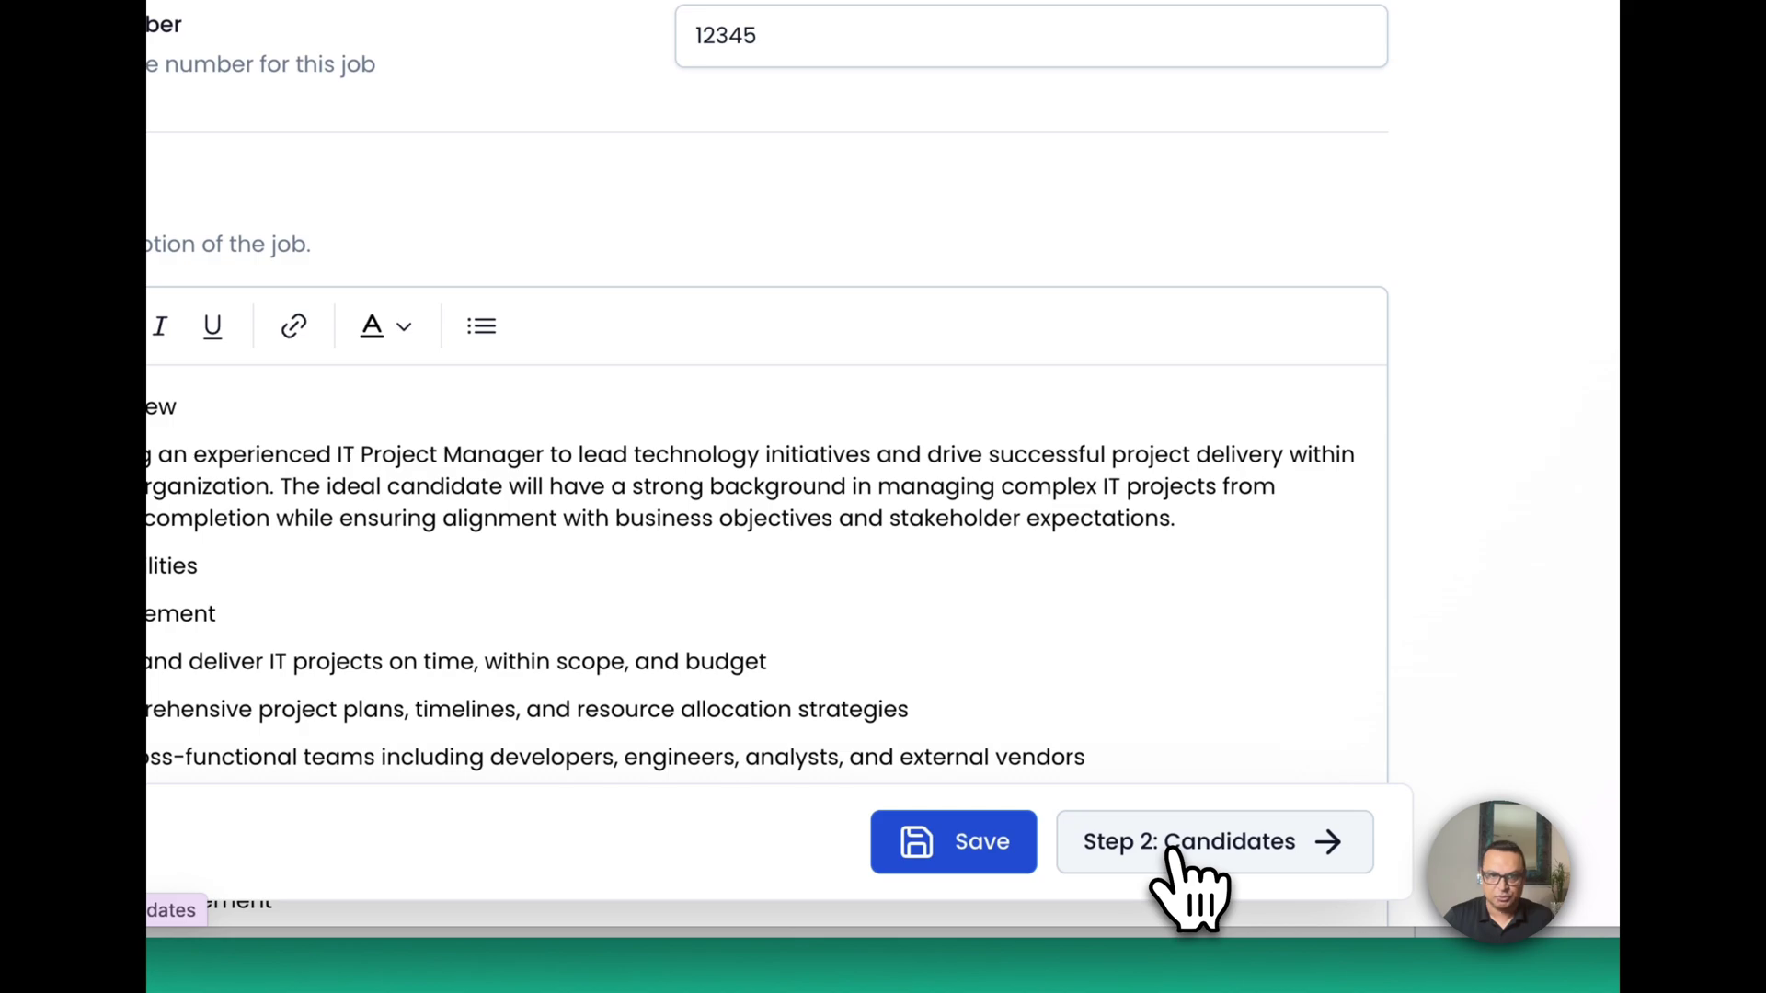
left_click(1173, 851)
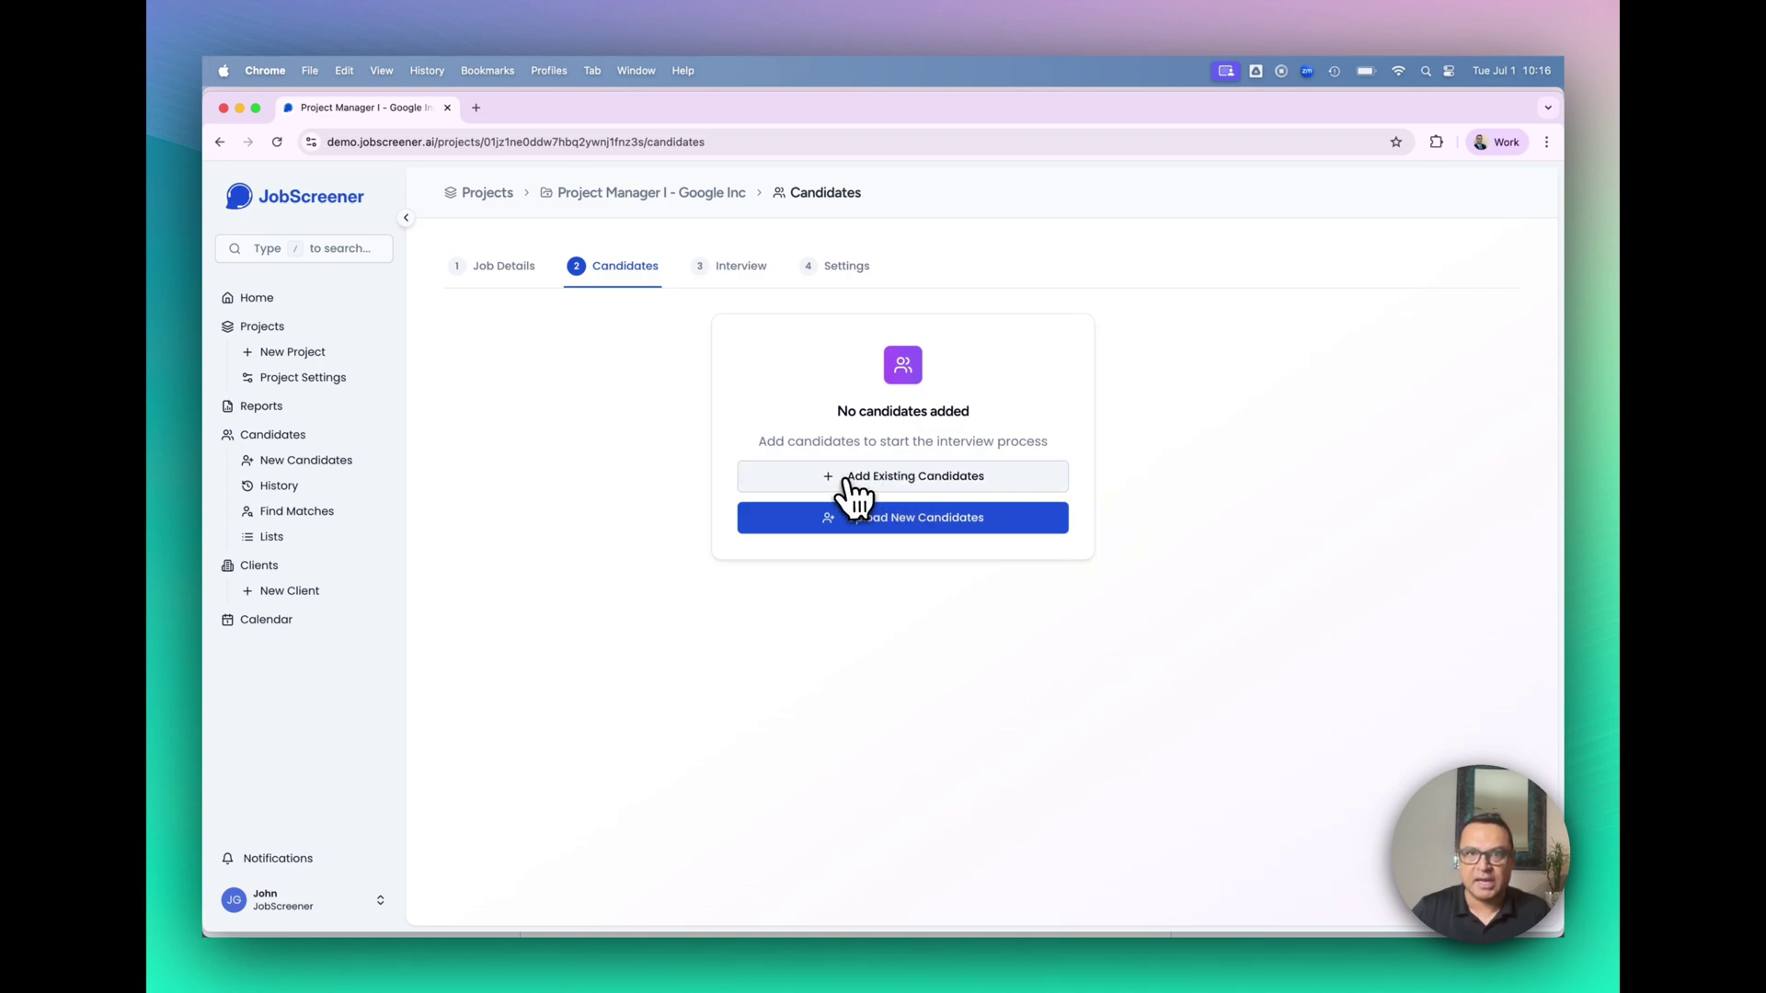
left_click(930, 478)
type("m")
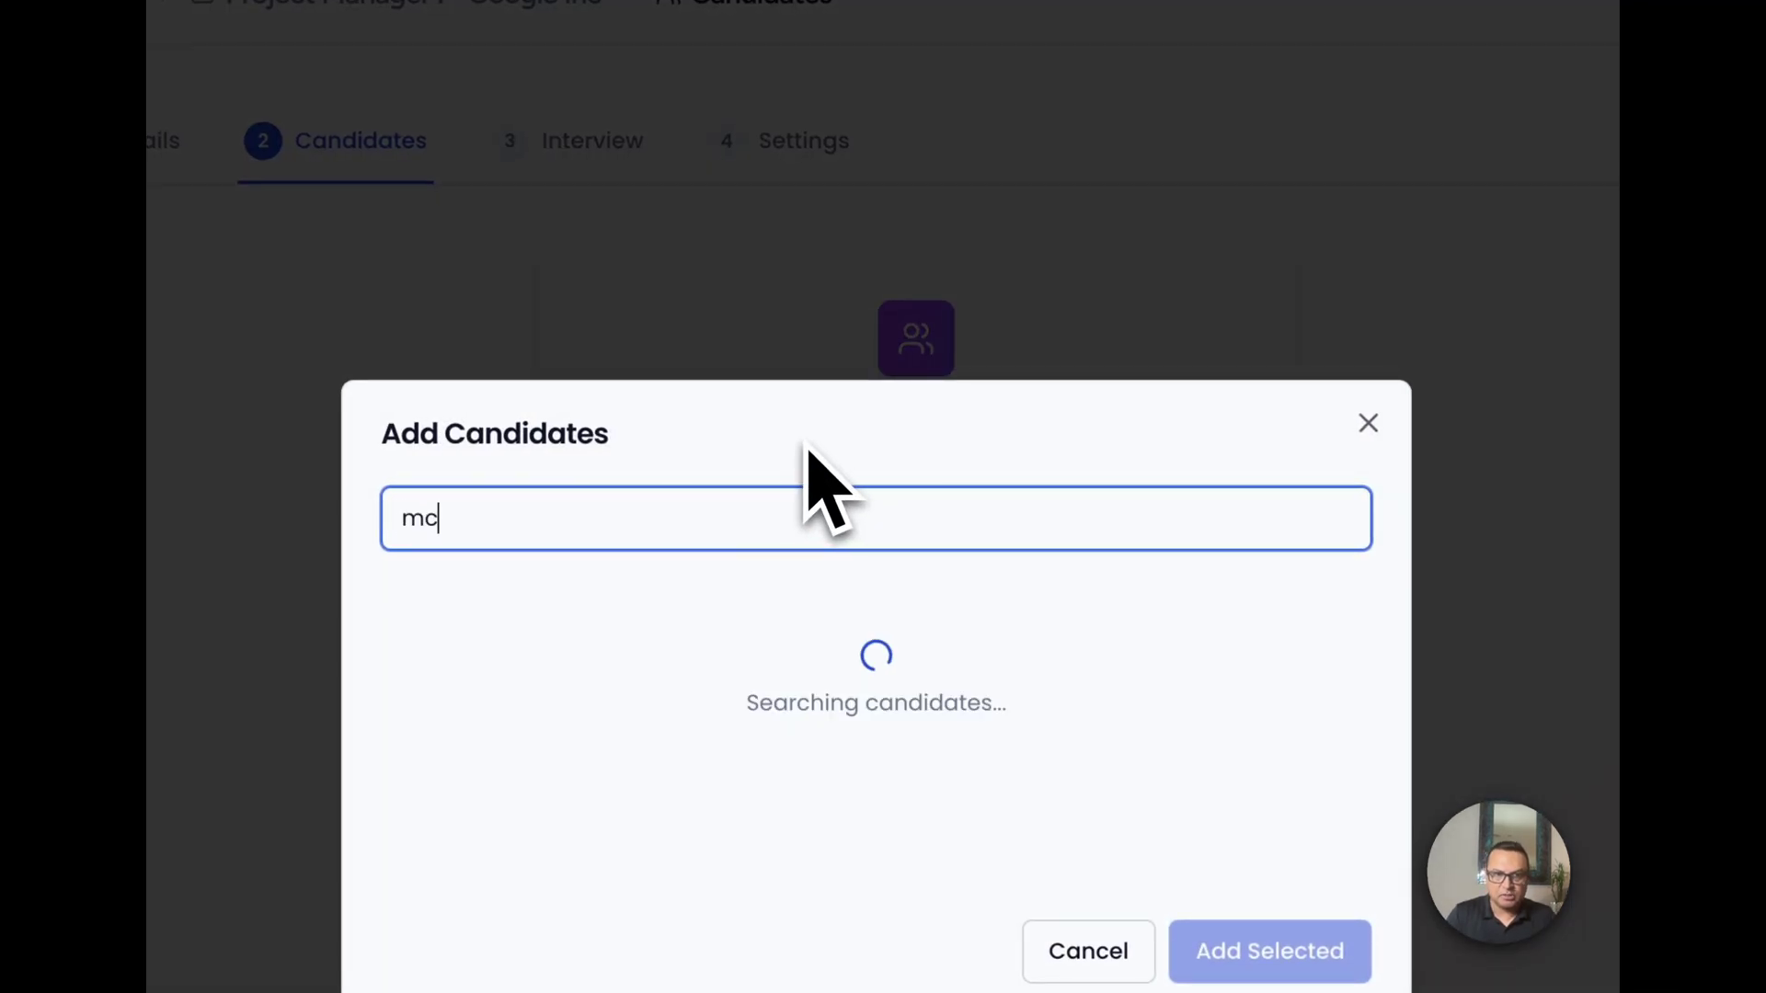
type("i")
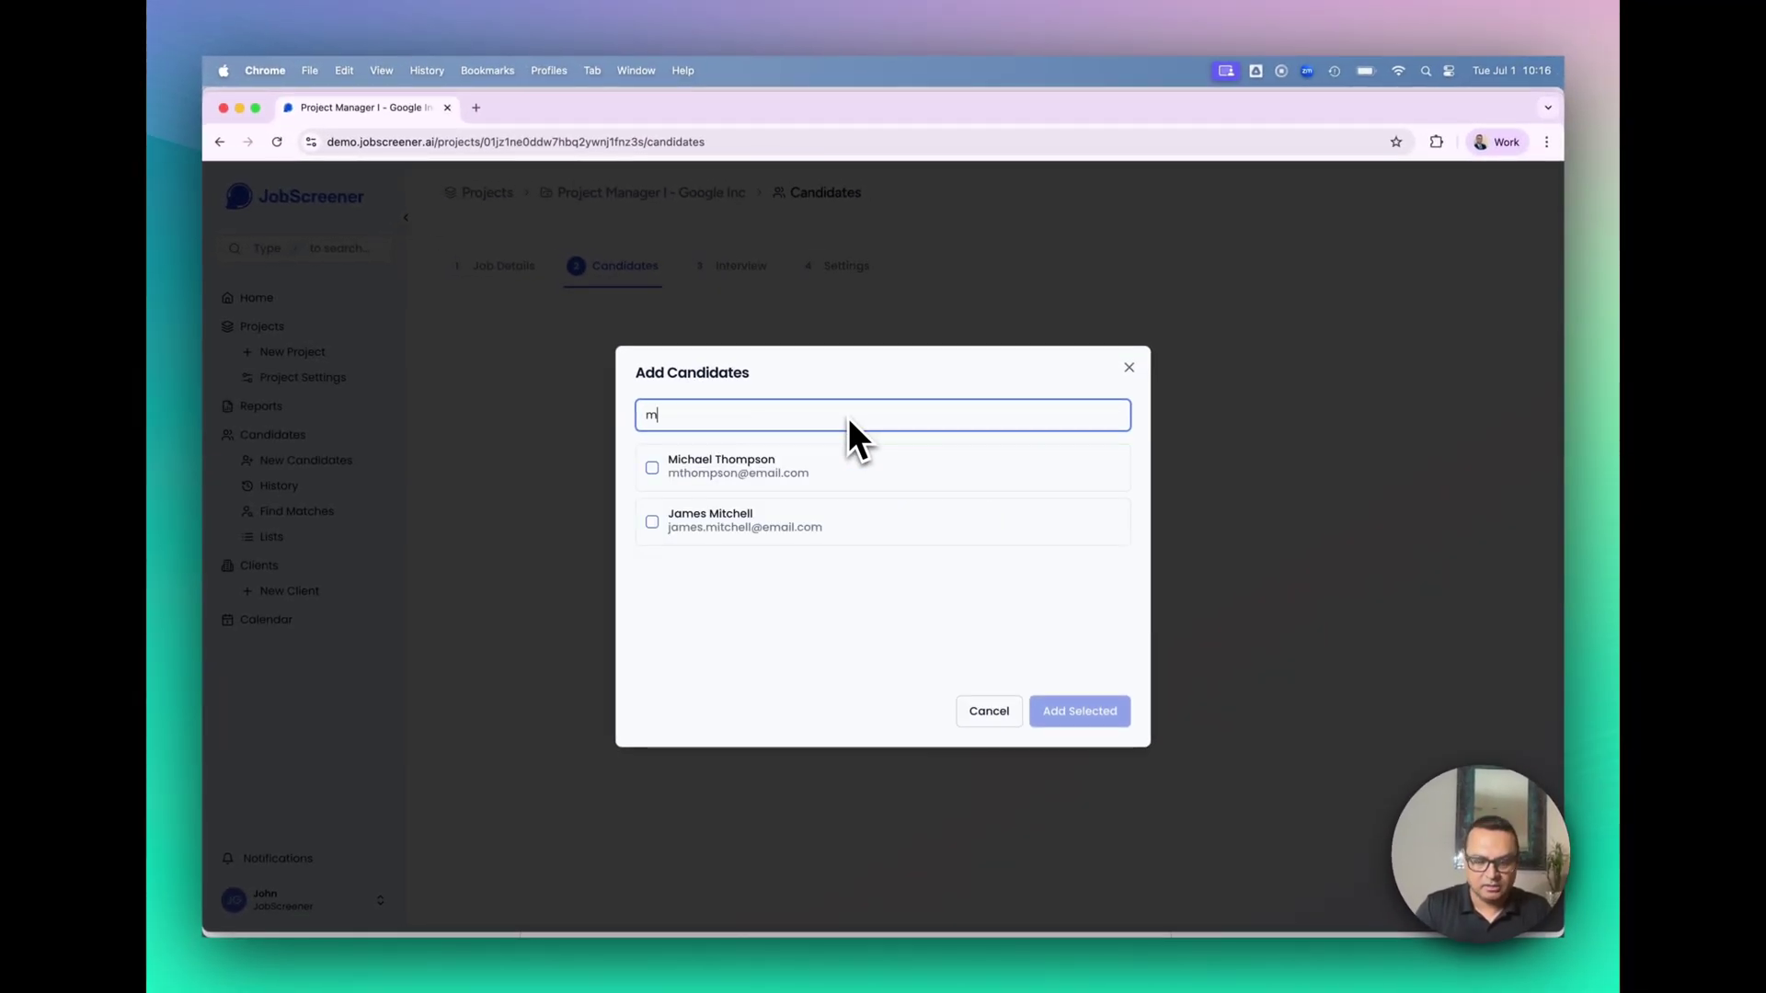
type("c")
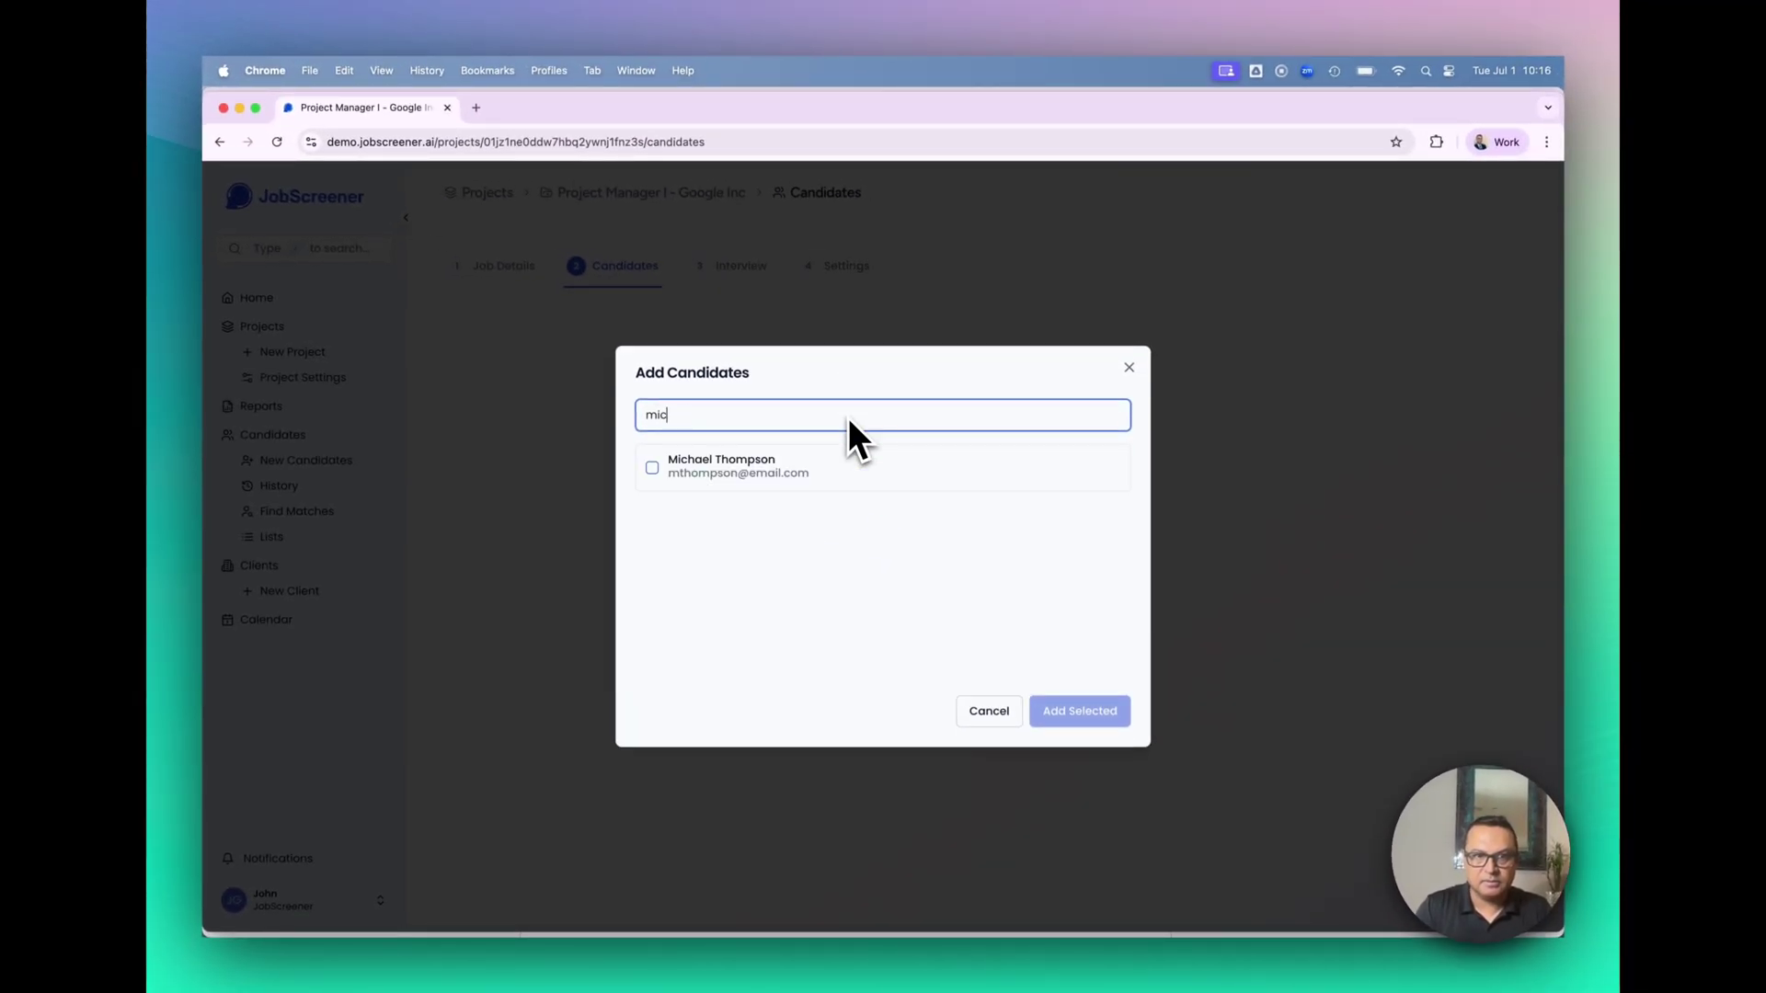
left_click(652, 468)
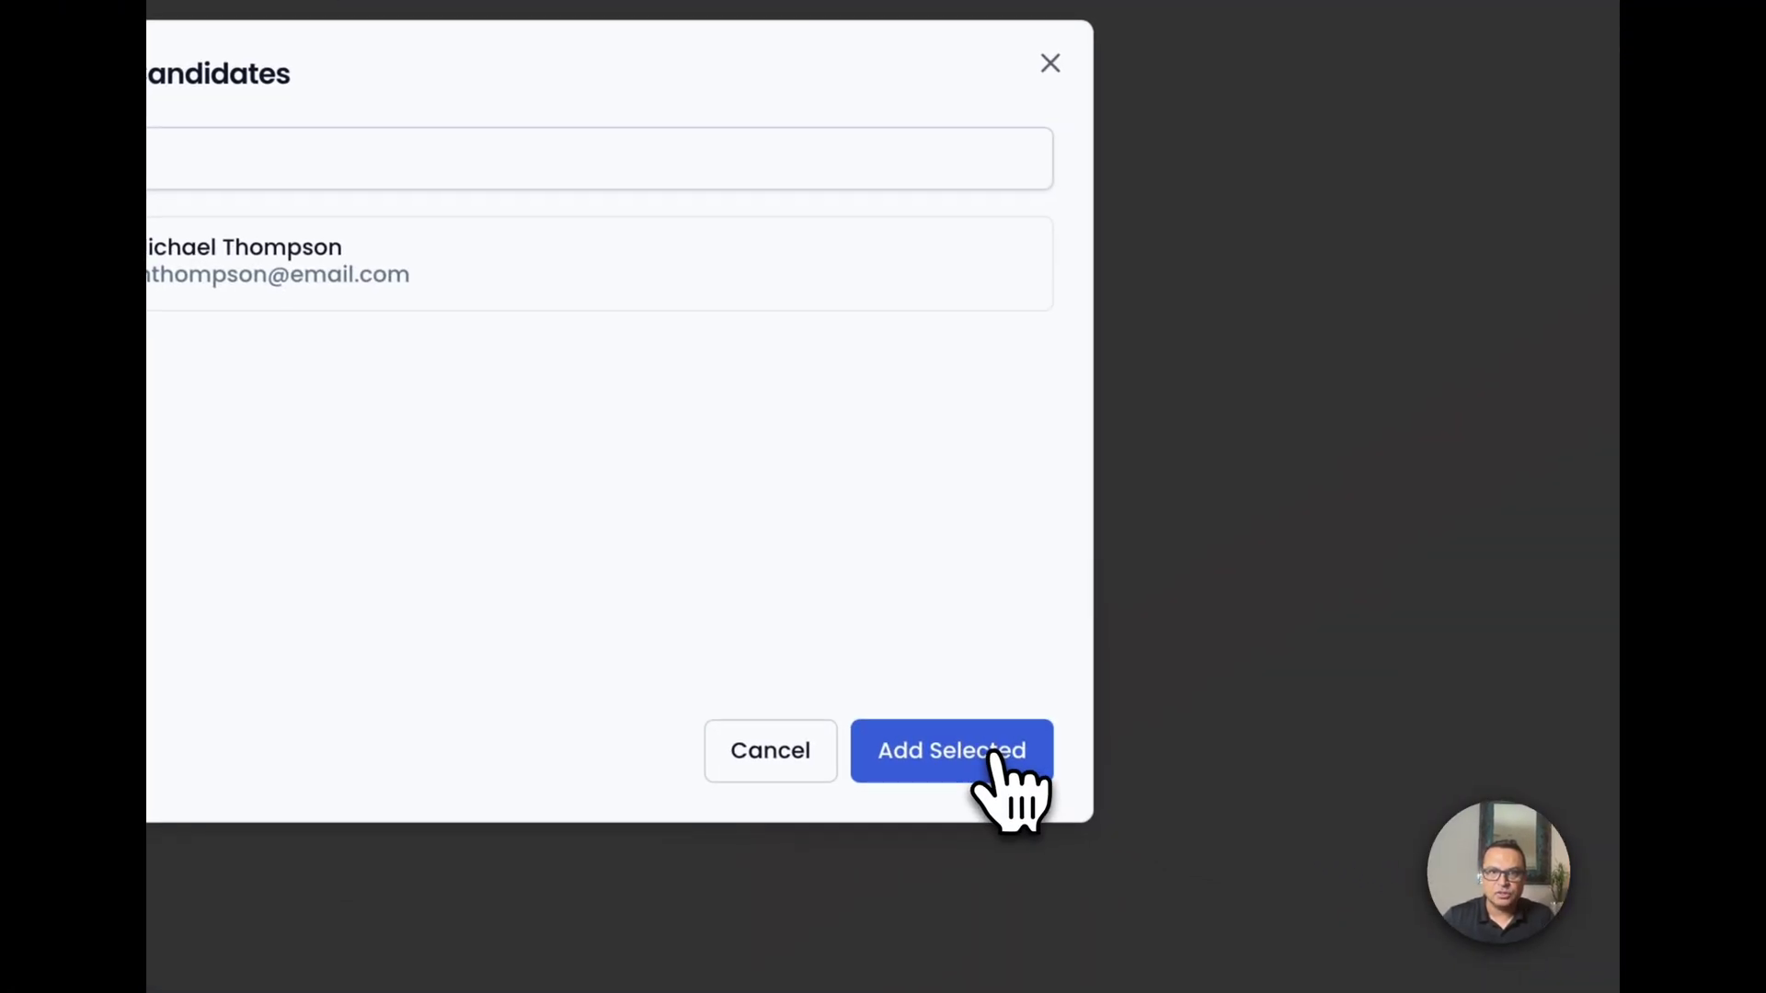
left_click(998, 768)
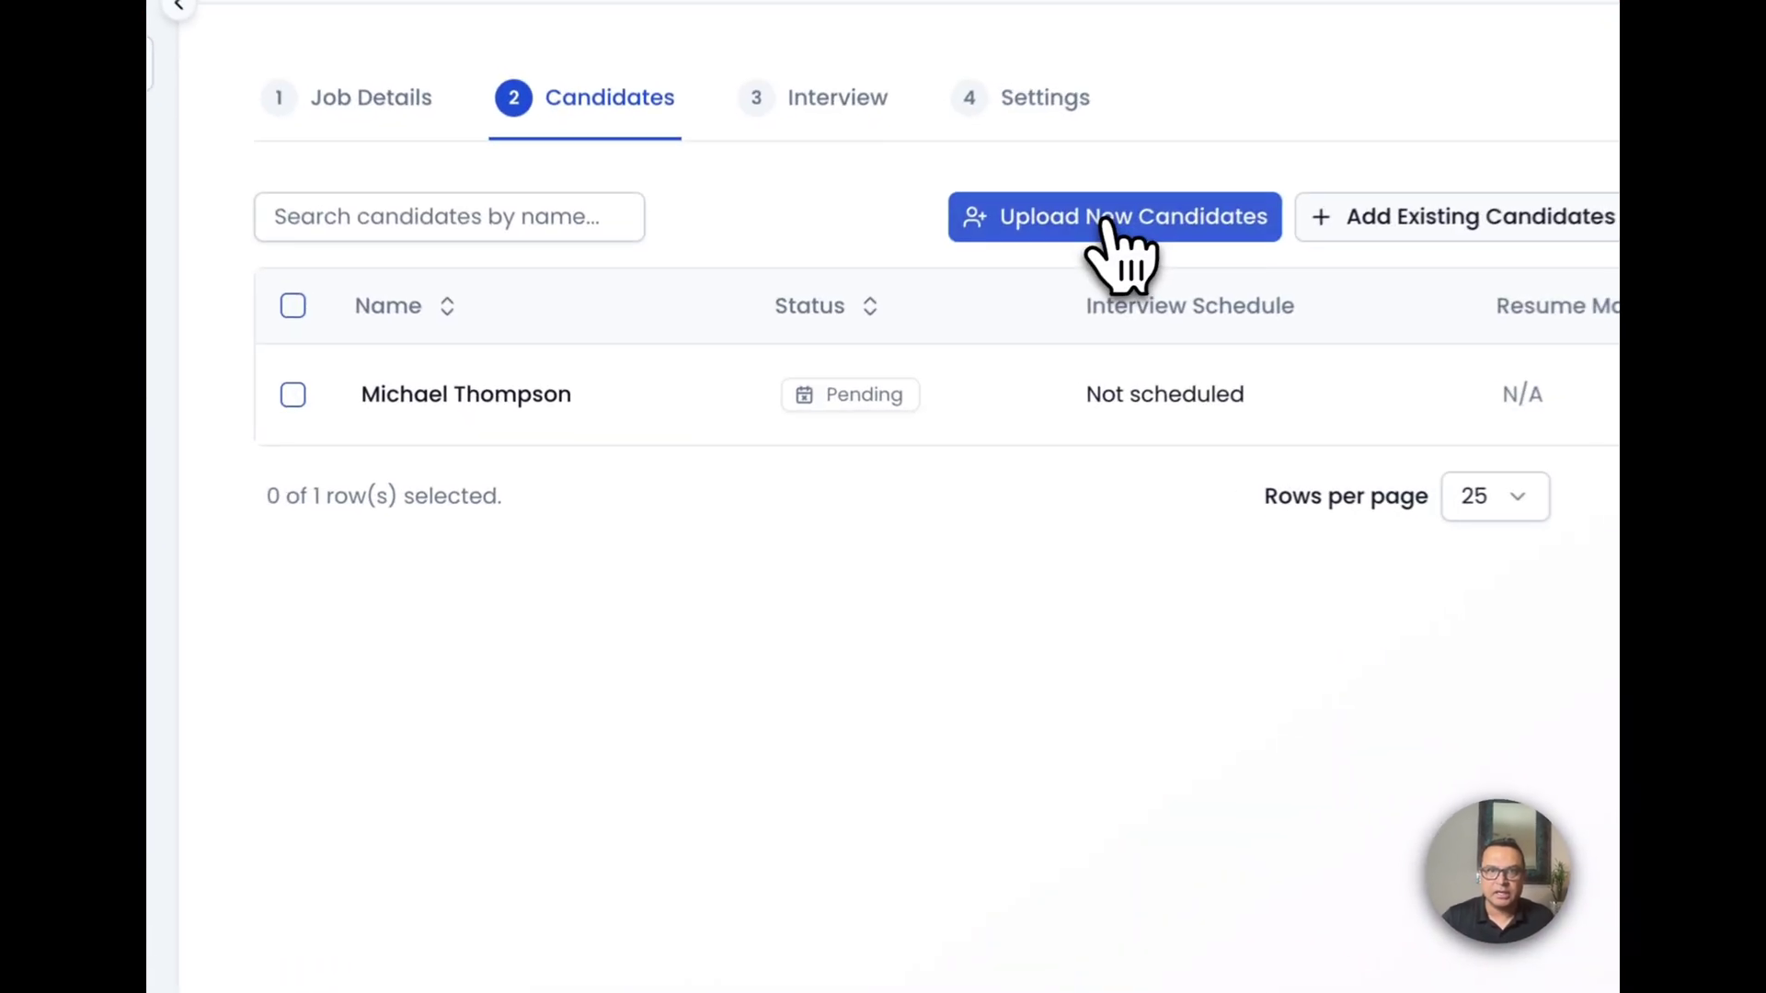
Upload the first two resume PDFs from the 2nd+set+resume folder as new candidates and view their processing progress.
left_click(878, 328)
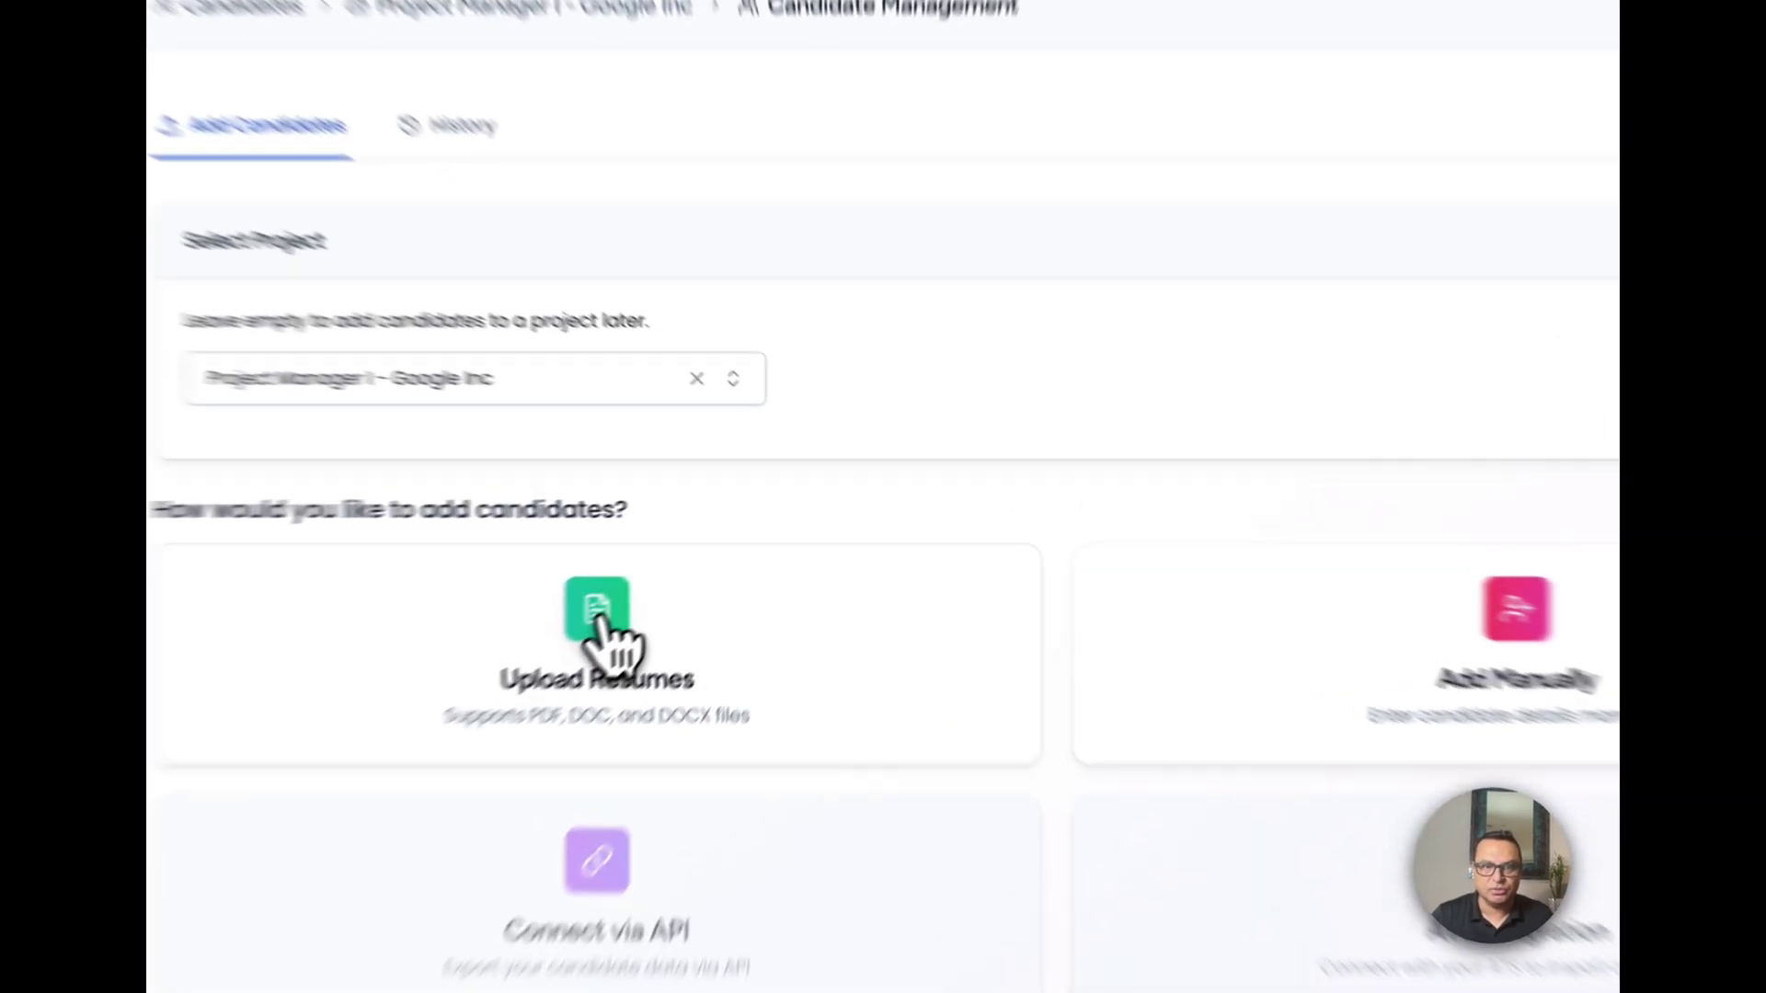
left_click(716, 563)
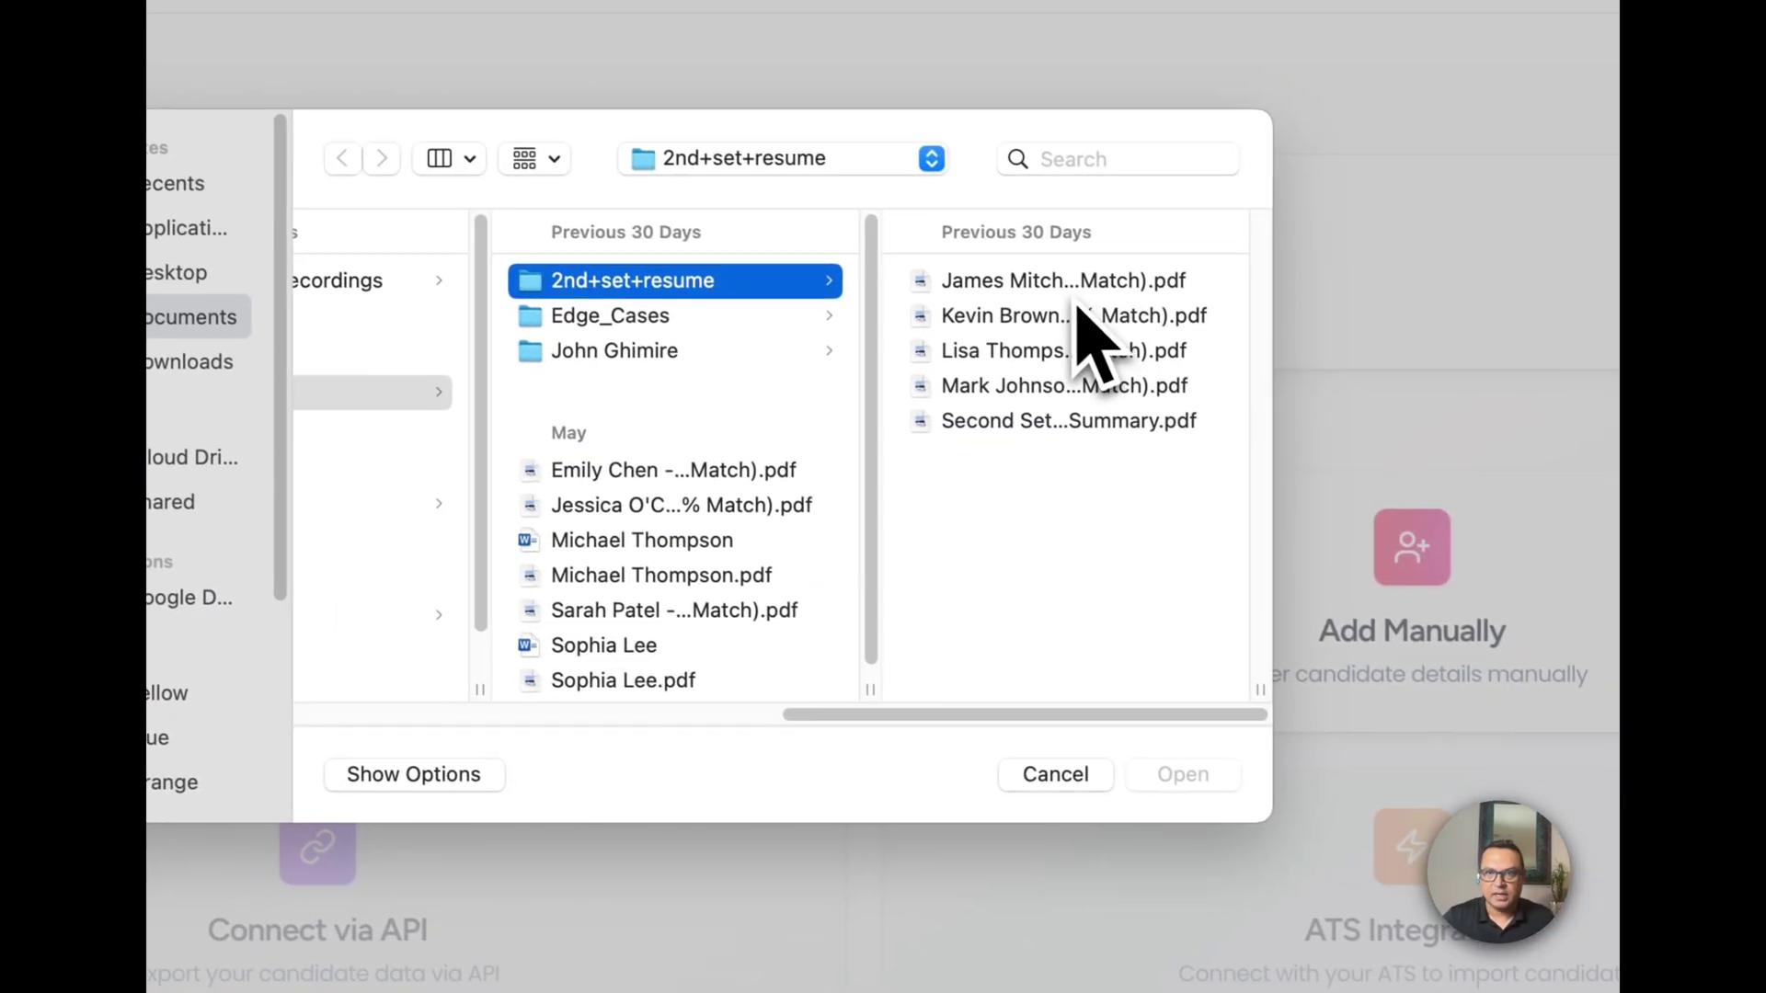
left_click(1265, 358)
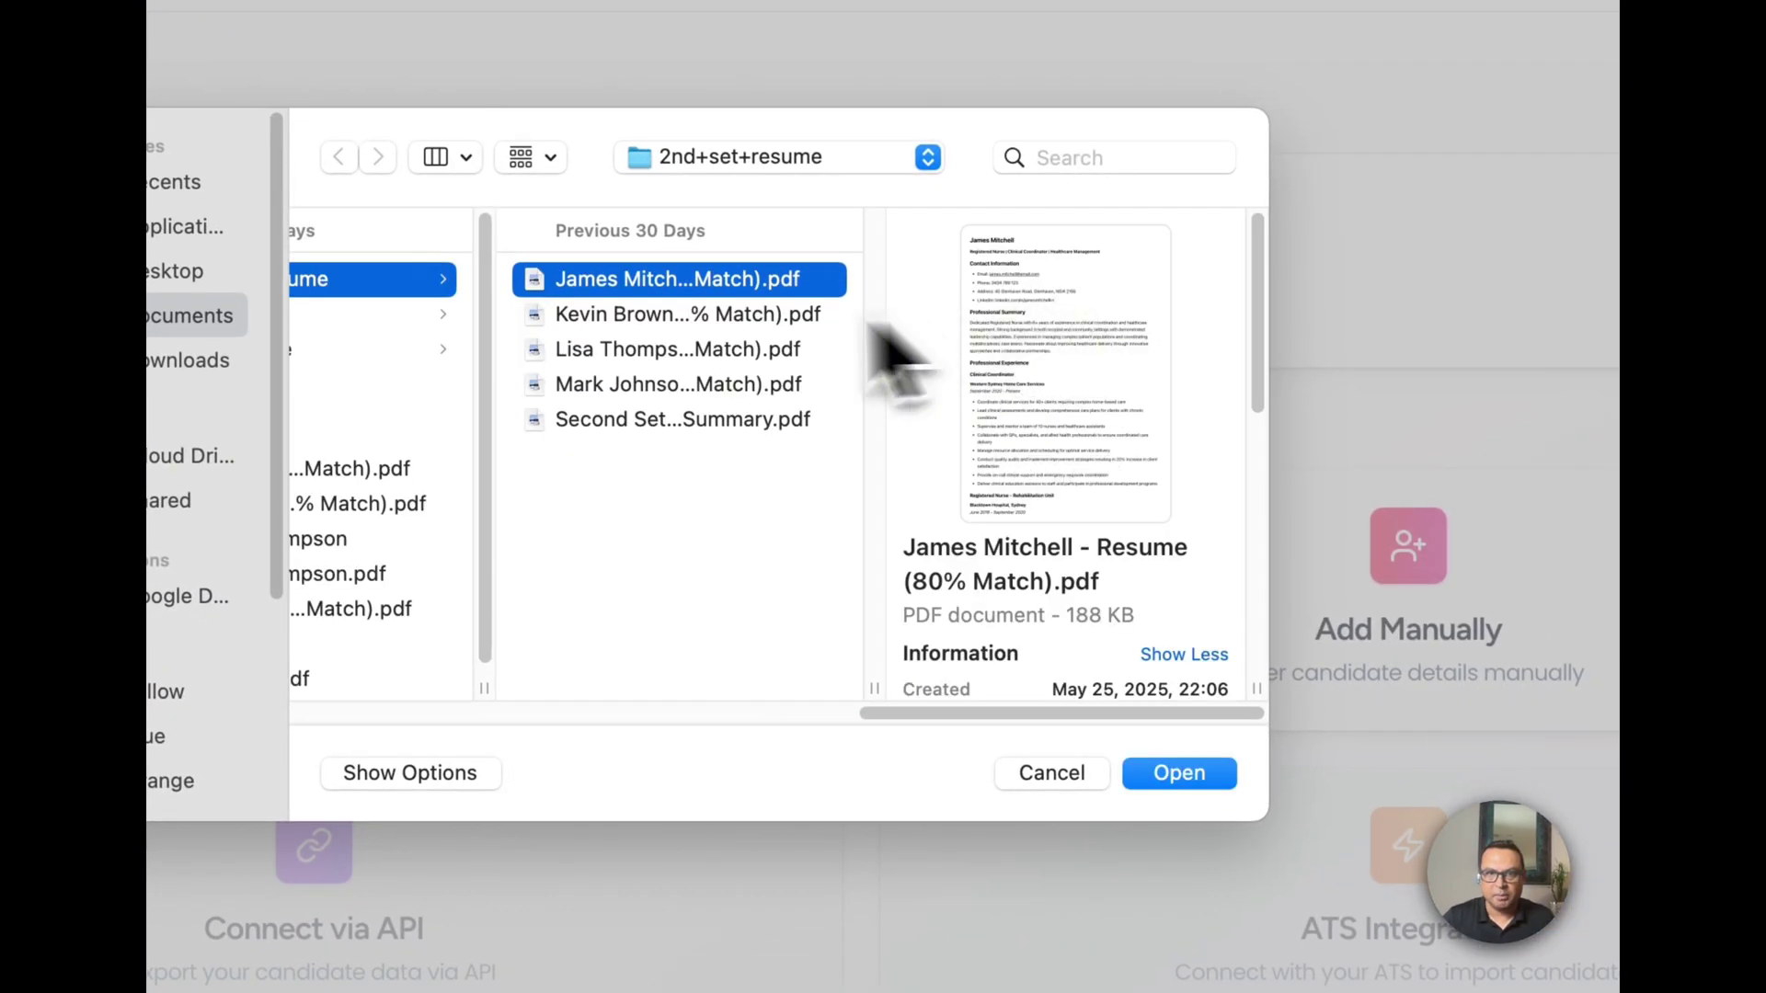
left_click(643, 324, "shift")
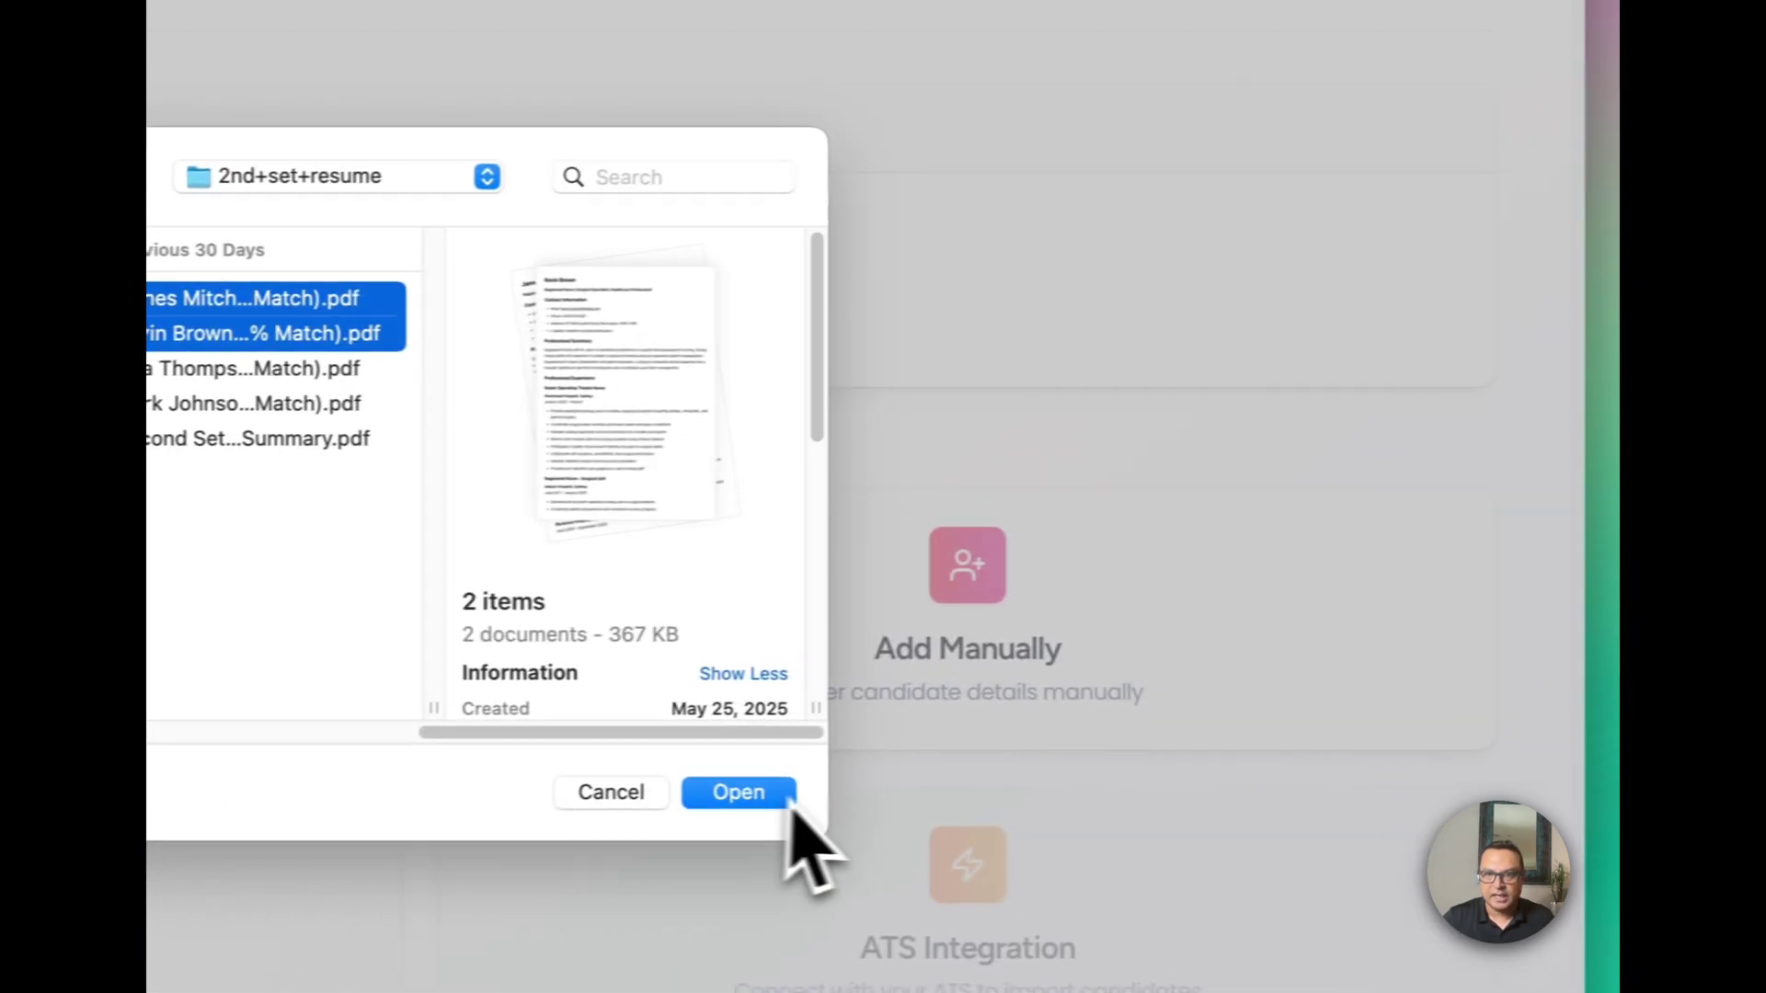
left_click(741, 797)
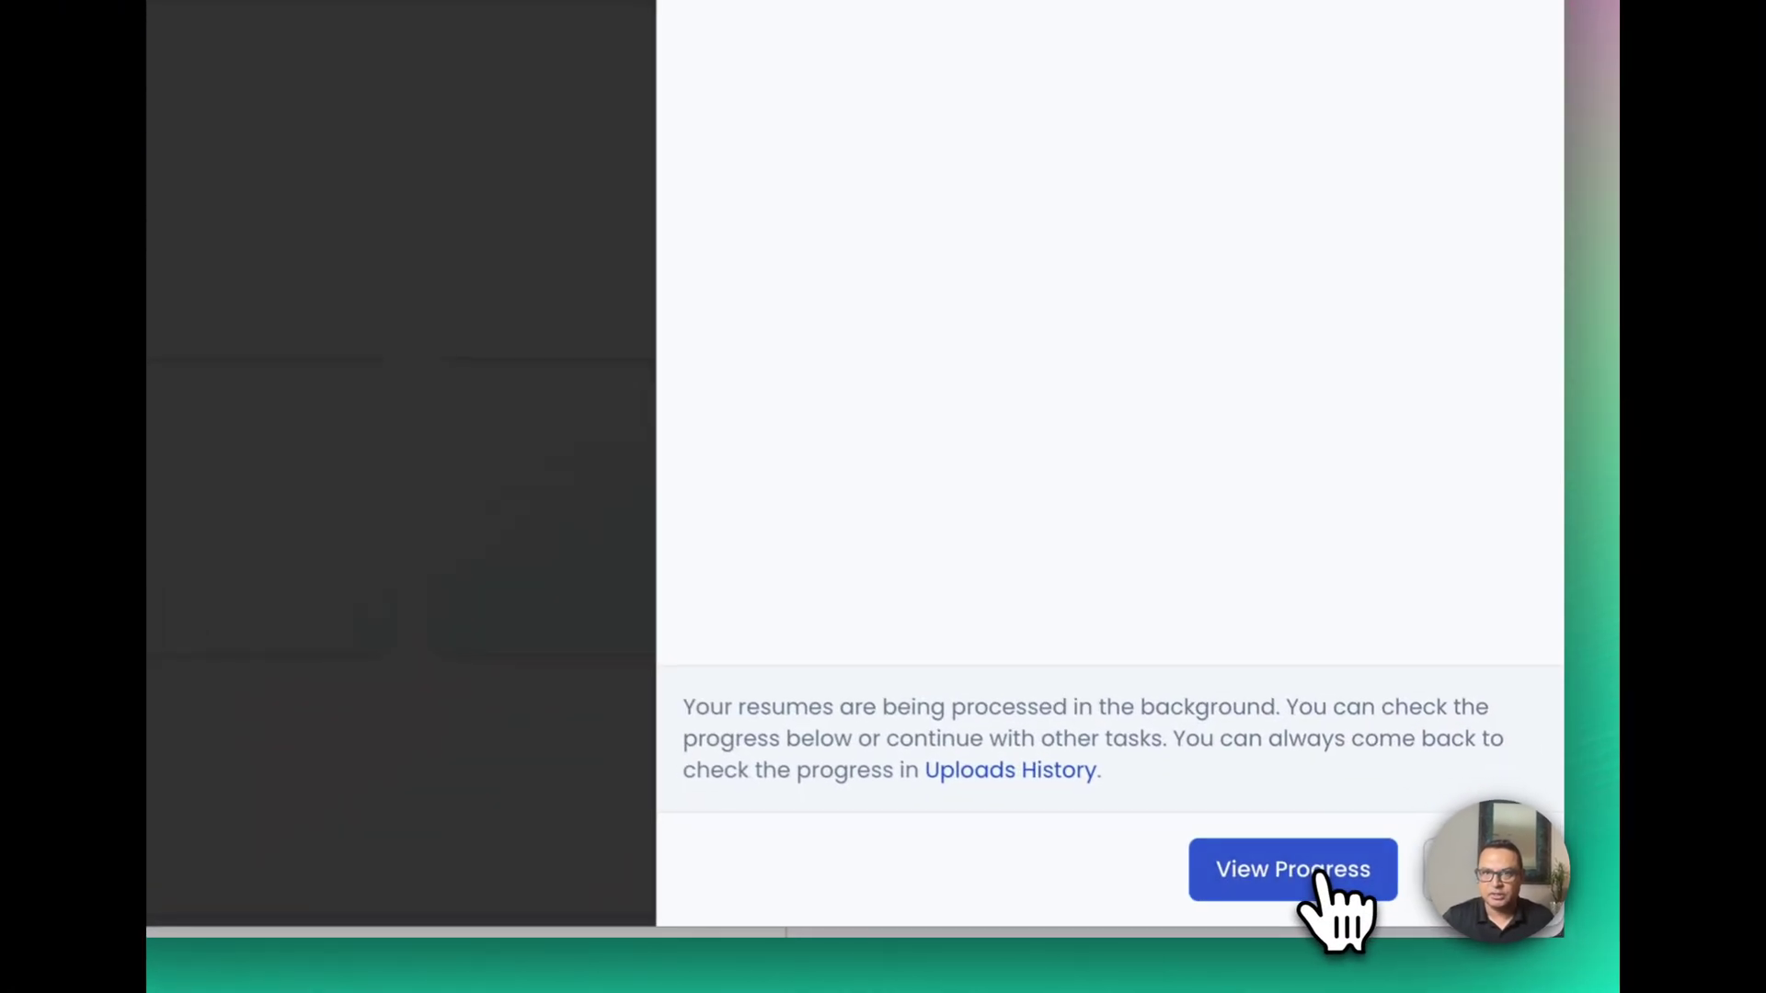
left_click(1440, 908)
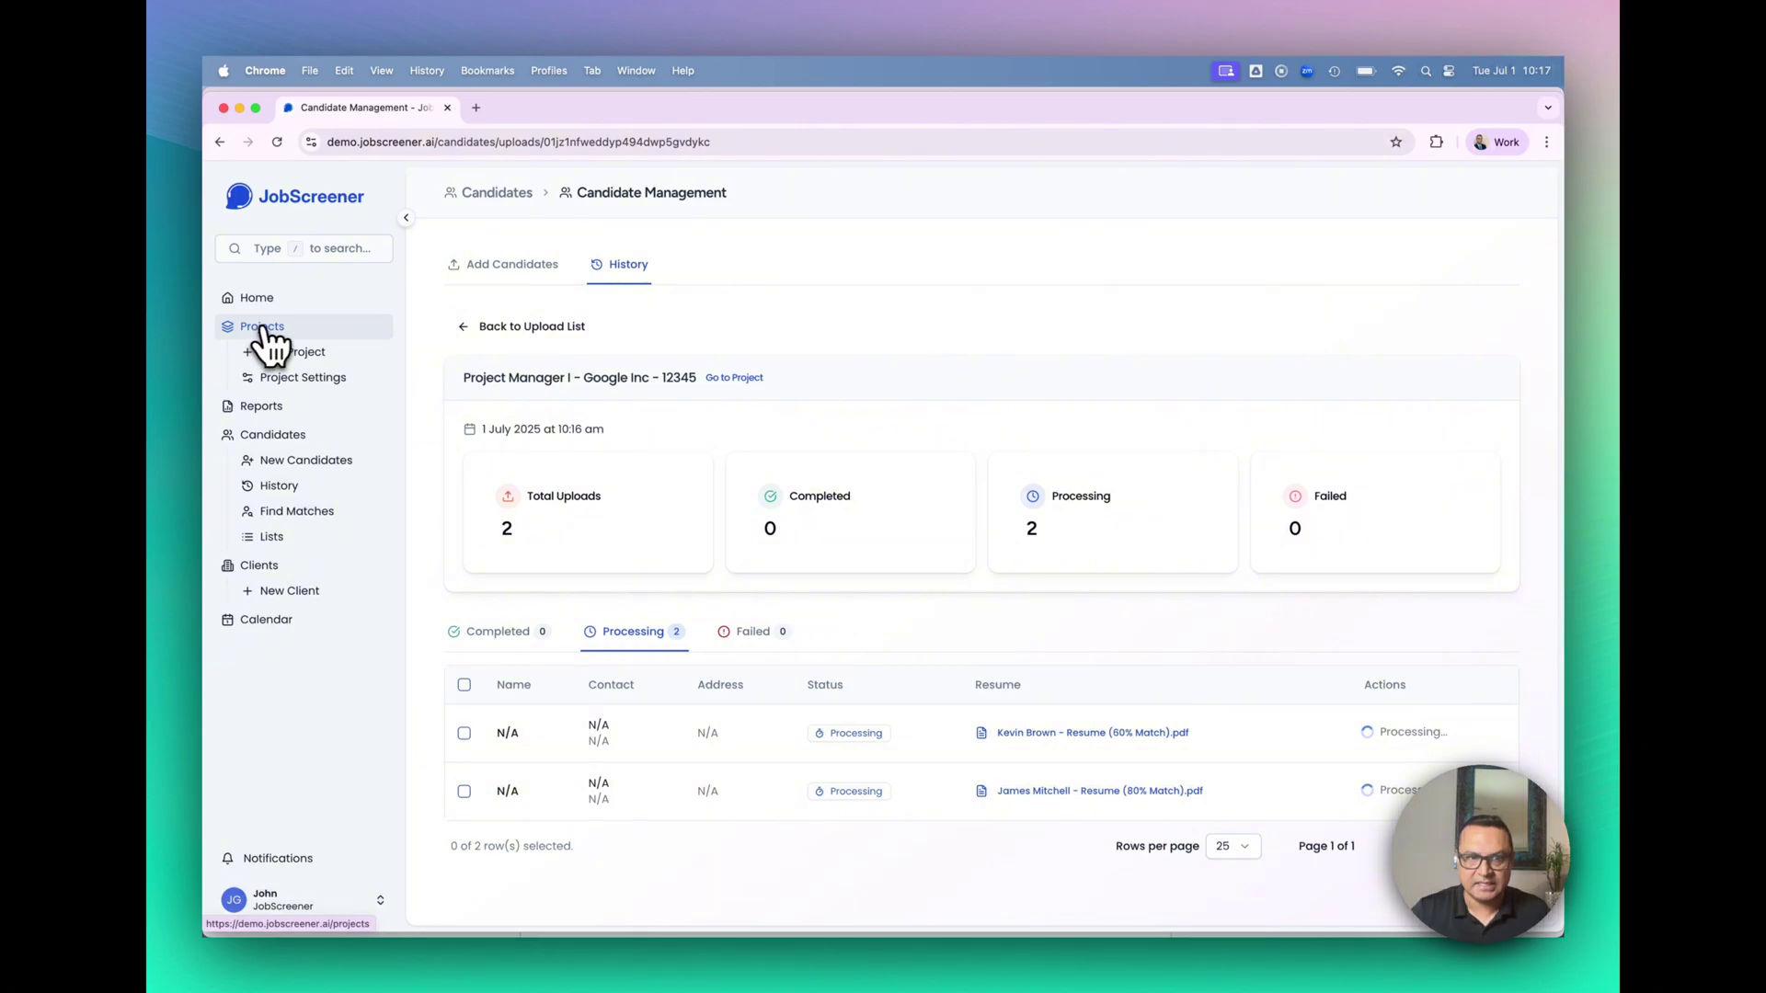
Return to the project from the upload history and open the interview questions in its Interview stage.
left_click(734, 378)
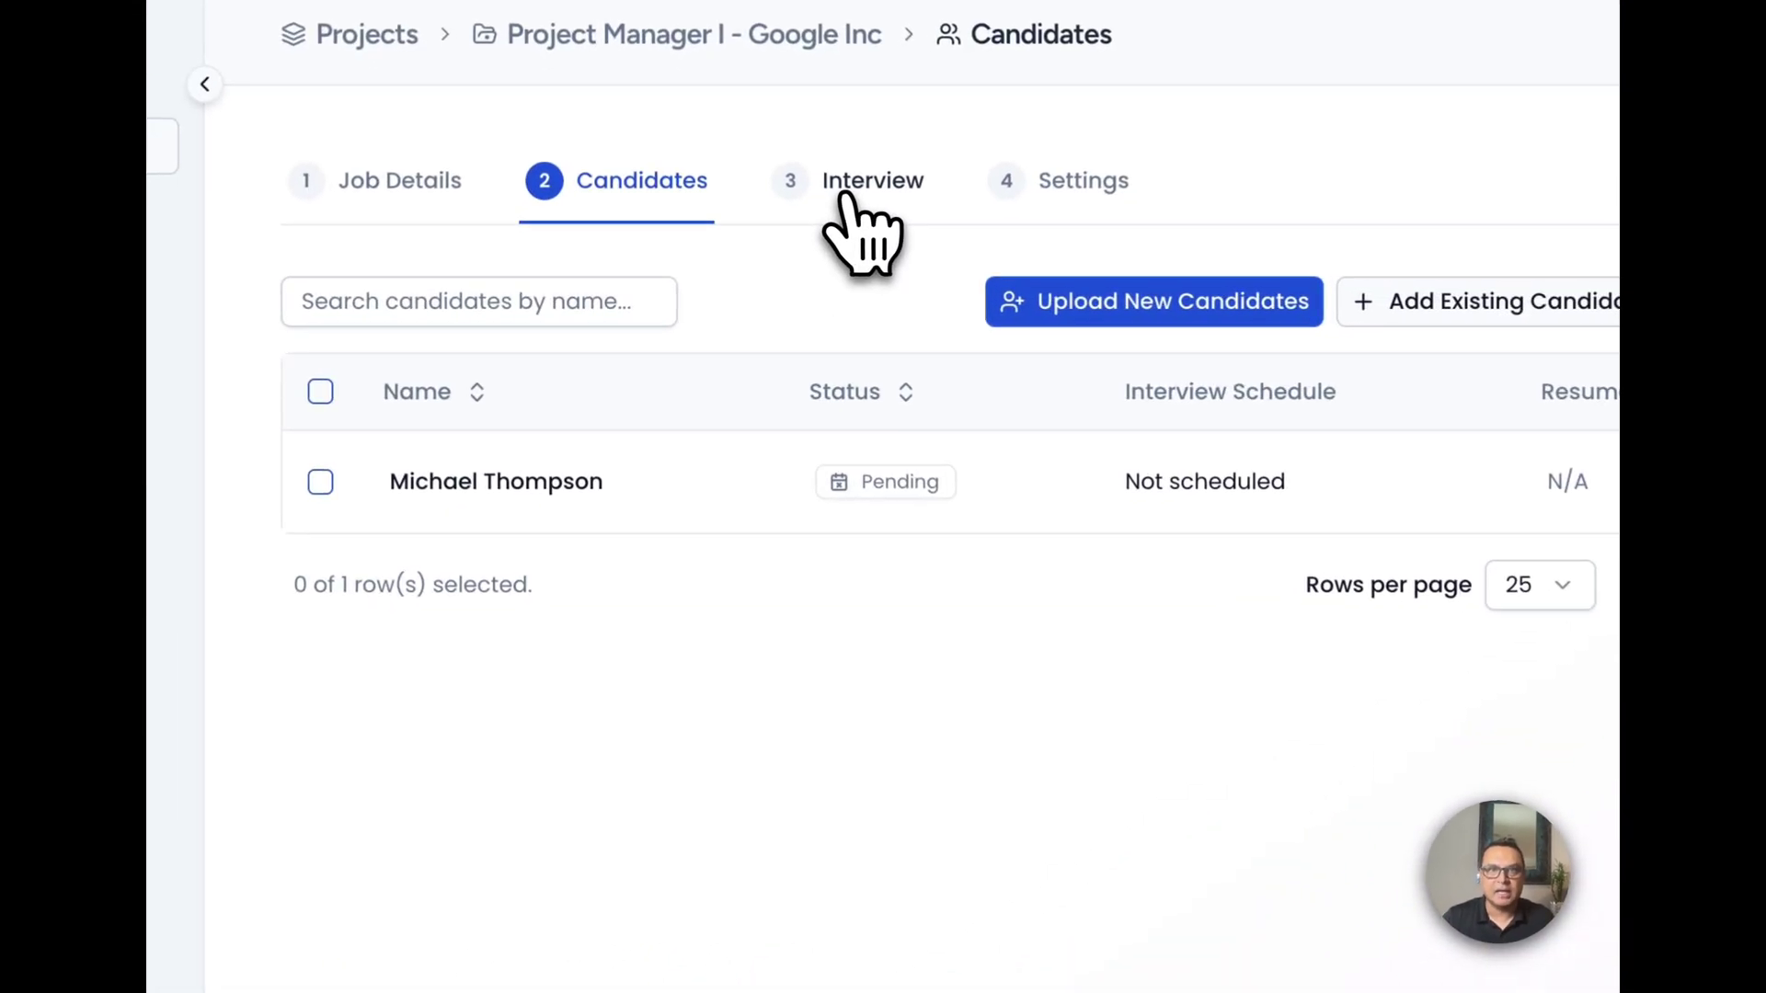
left_click(844, 188)
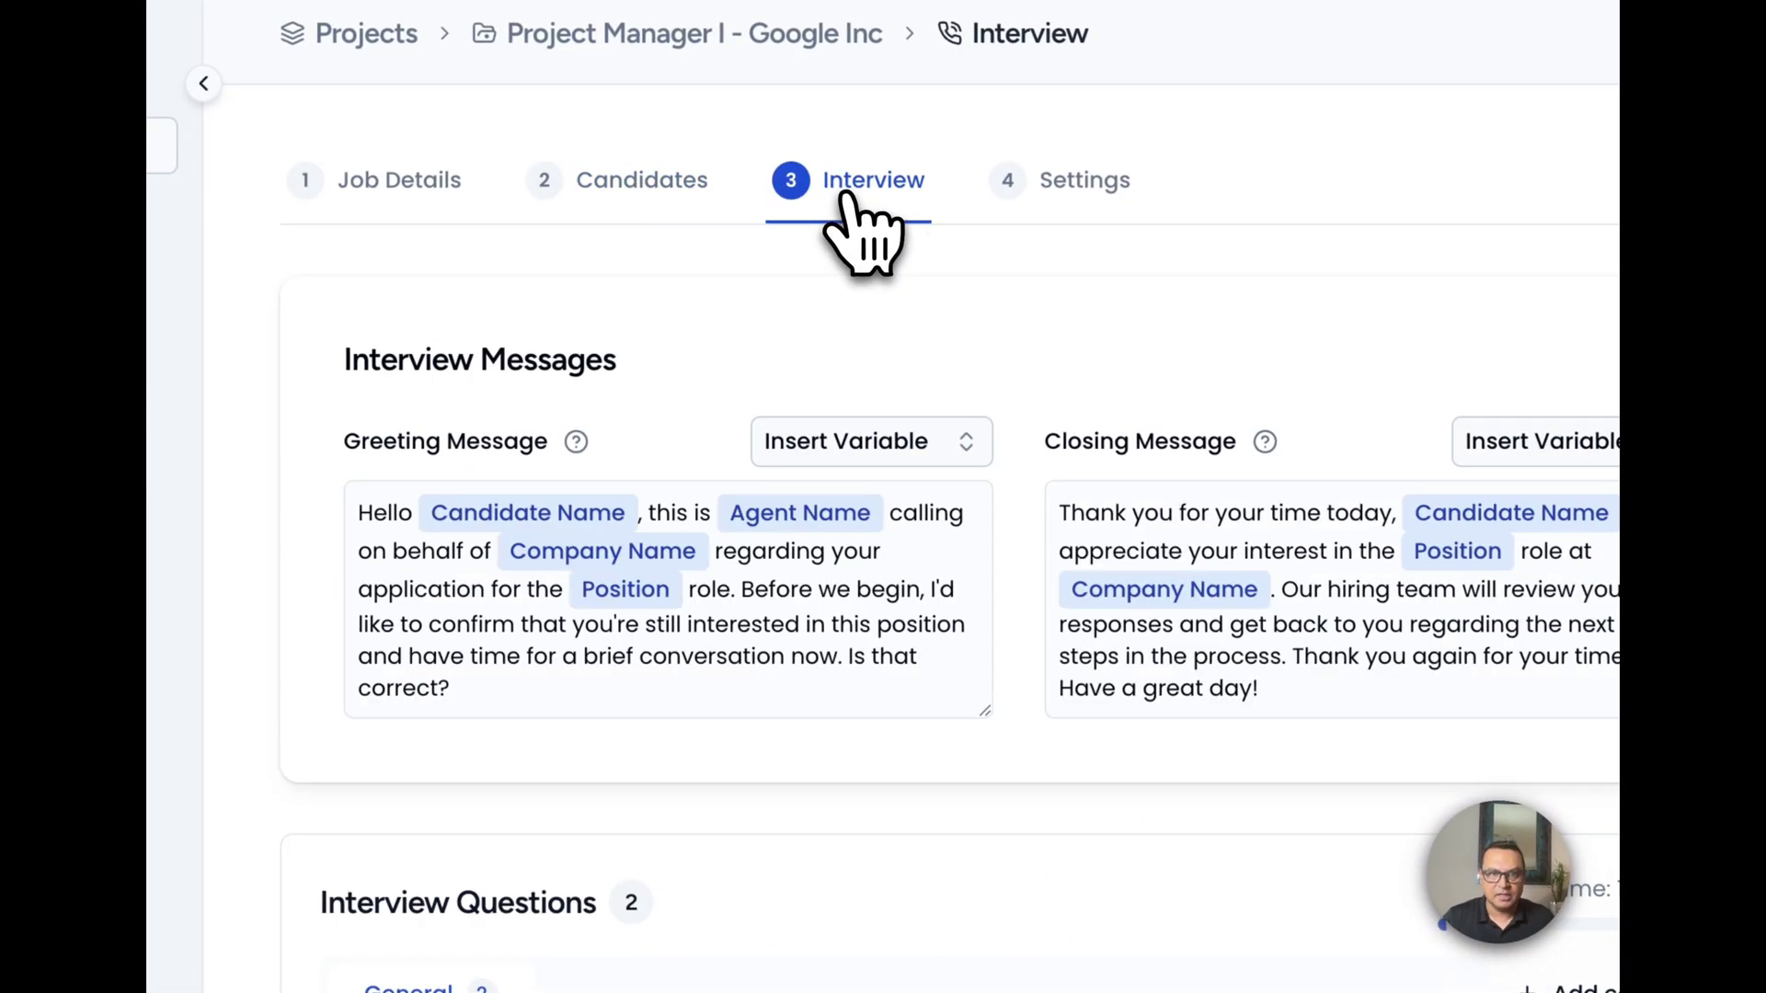
scroll(906, 607, "down", 8)
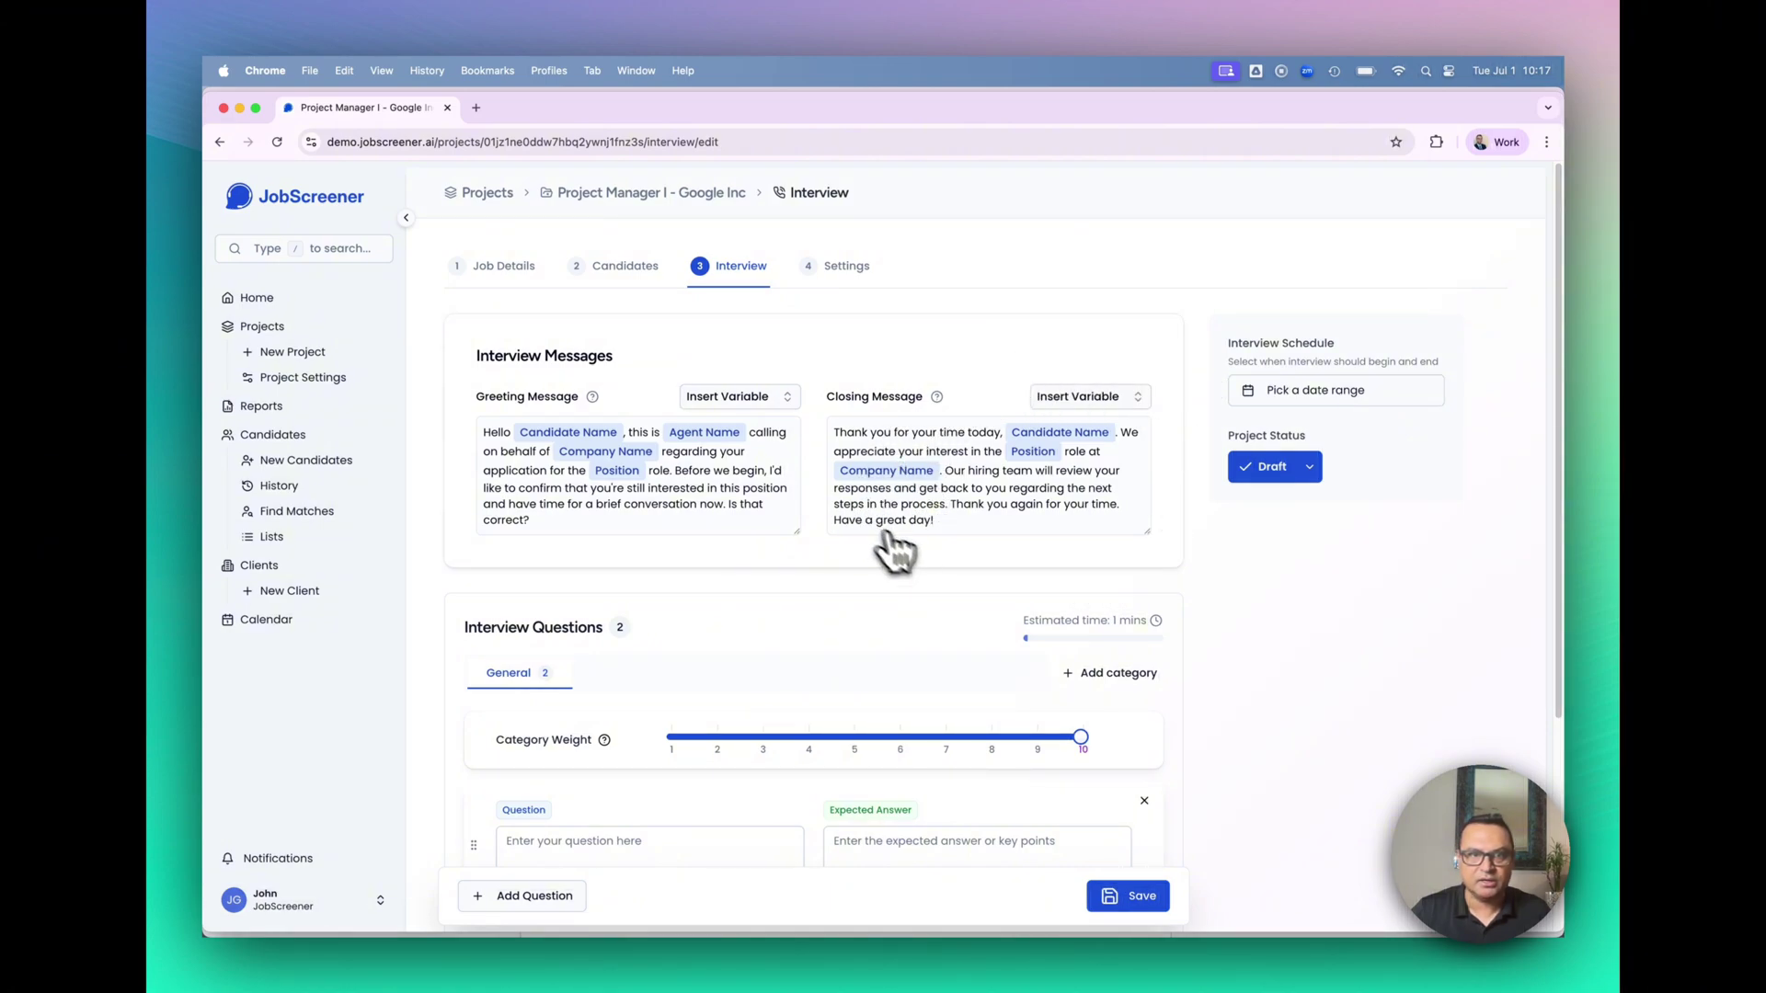
scroll(621, 650, "down", 3)
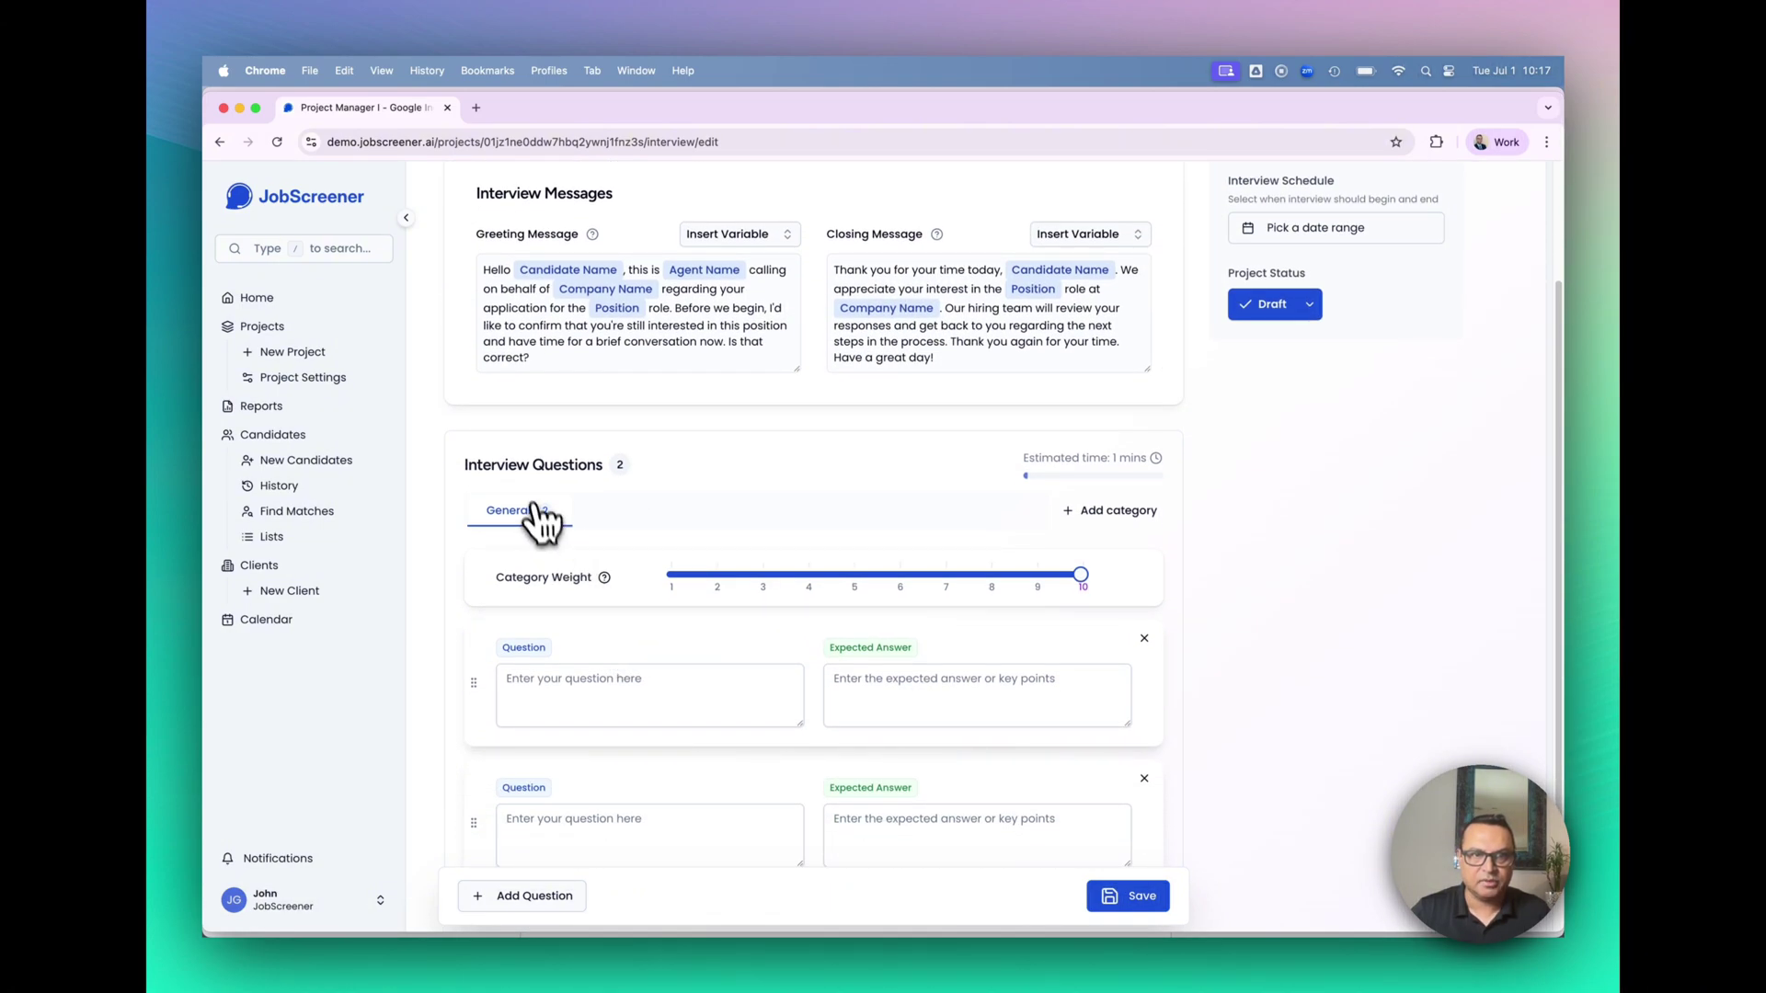
scroll(686, 564, "down", 2)
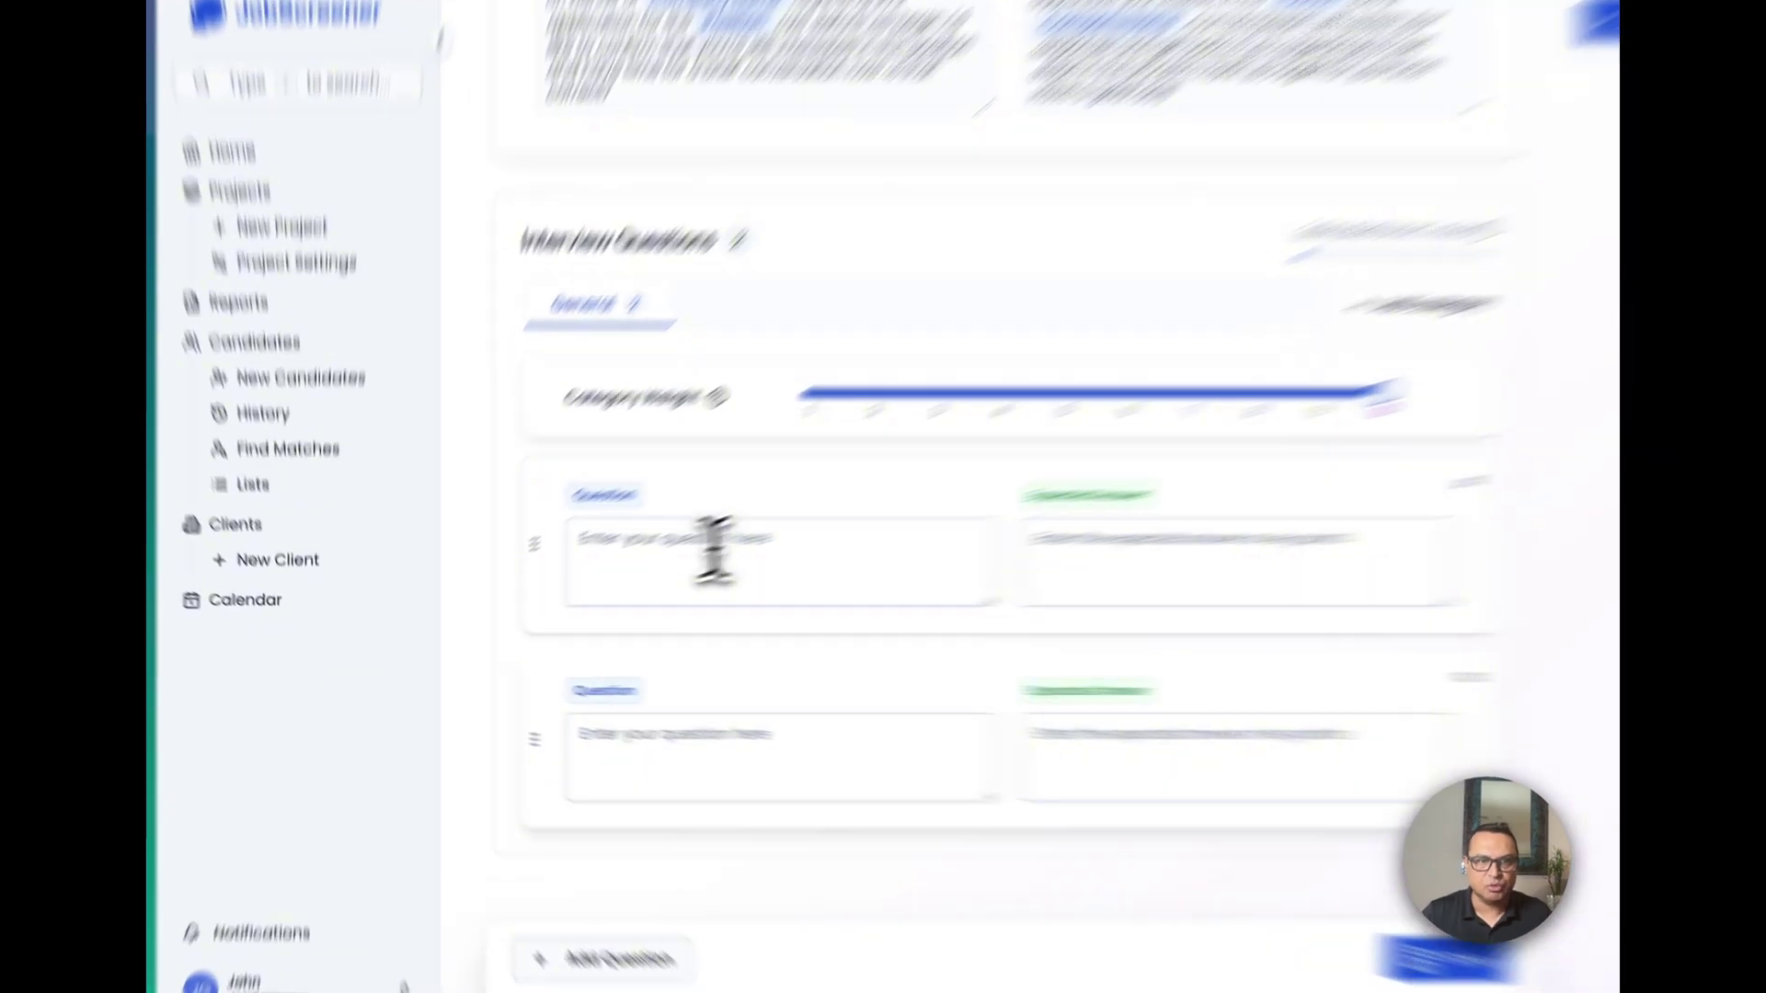
Fill in the first interview question as "What is your salary expectation?" with the expected answer "Up to $250k".
left_click(600, 580)
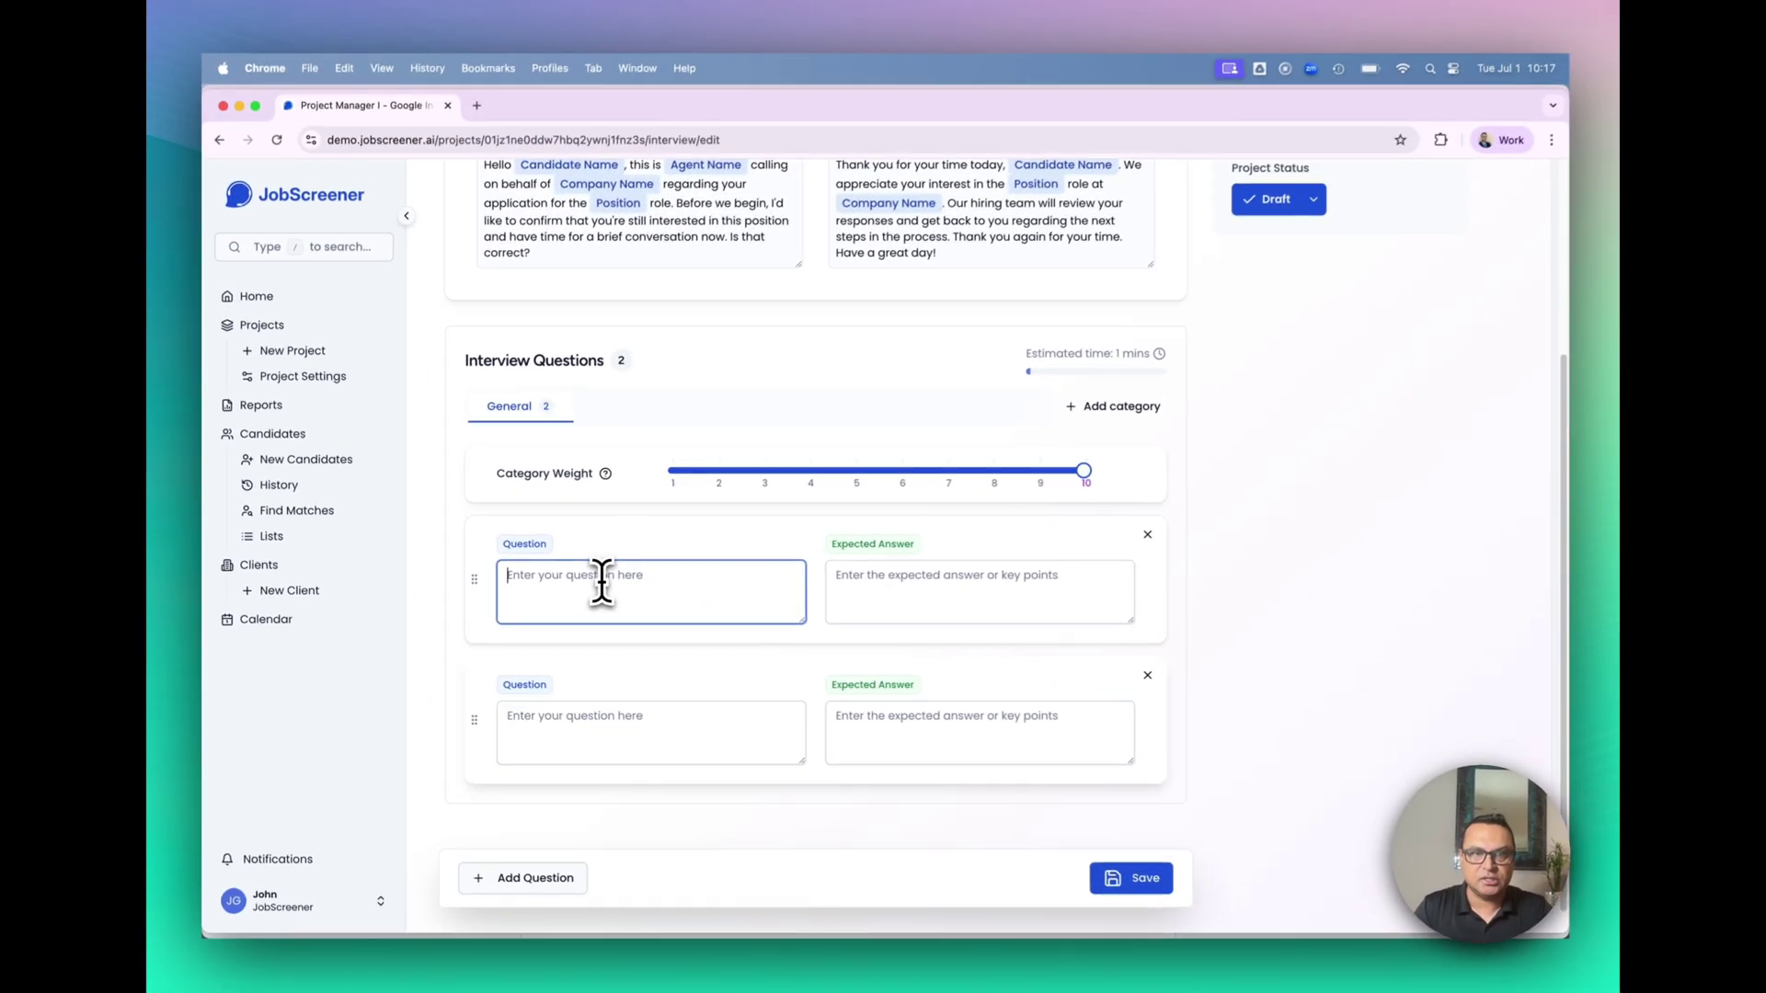
type("W")
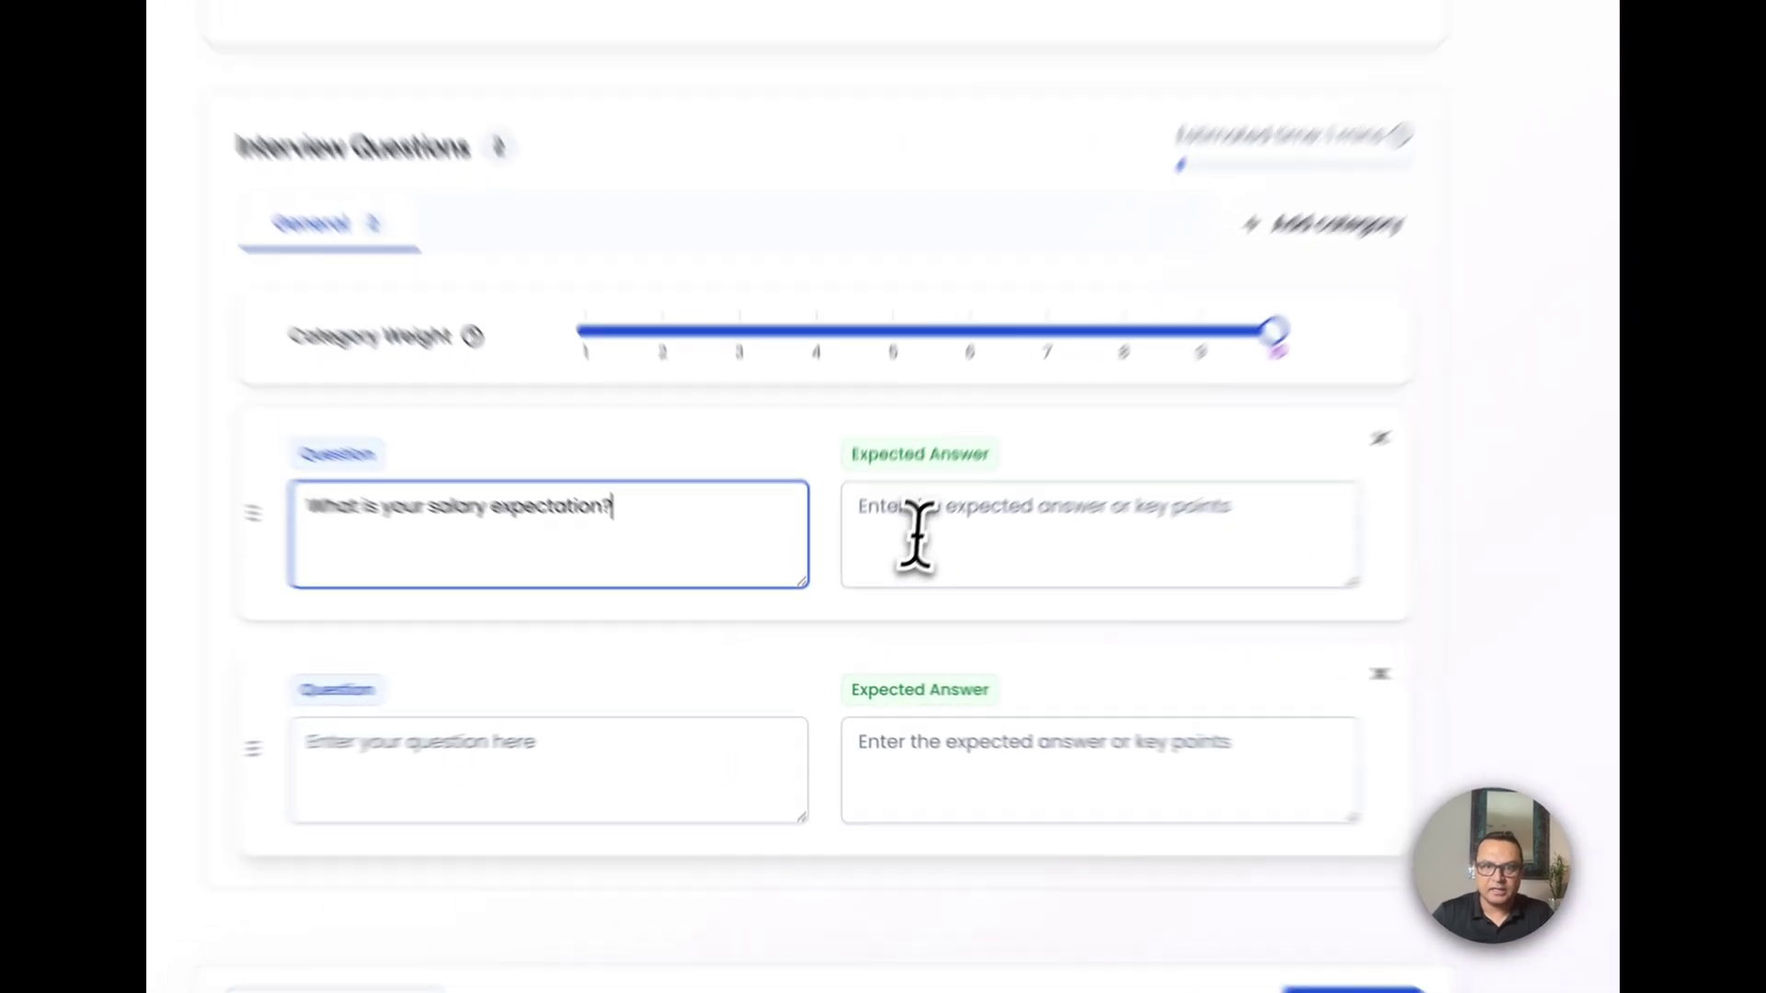
left_click(871, 591)
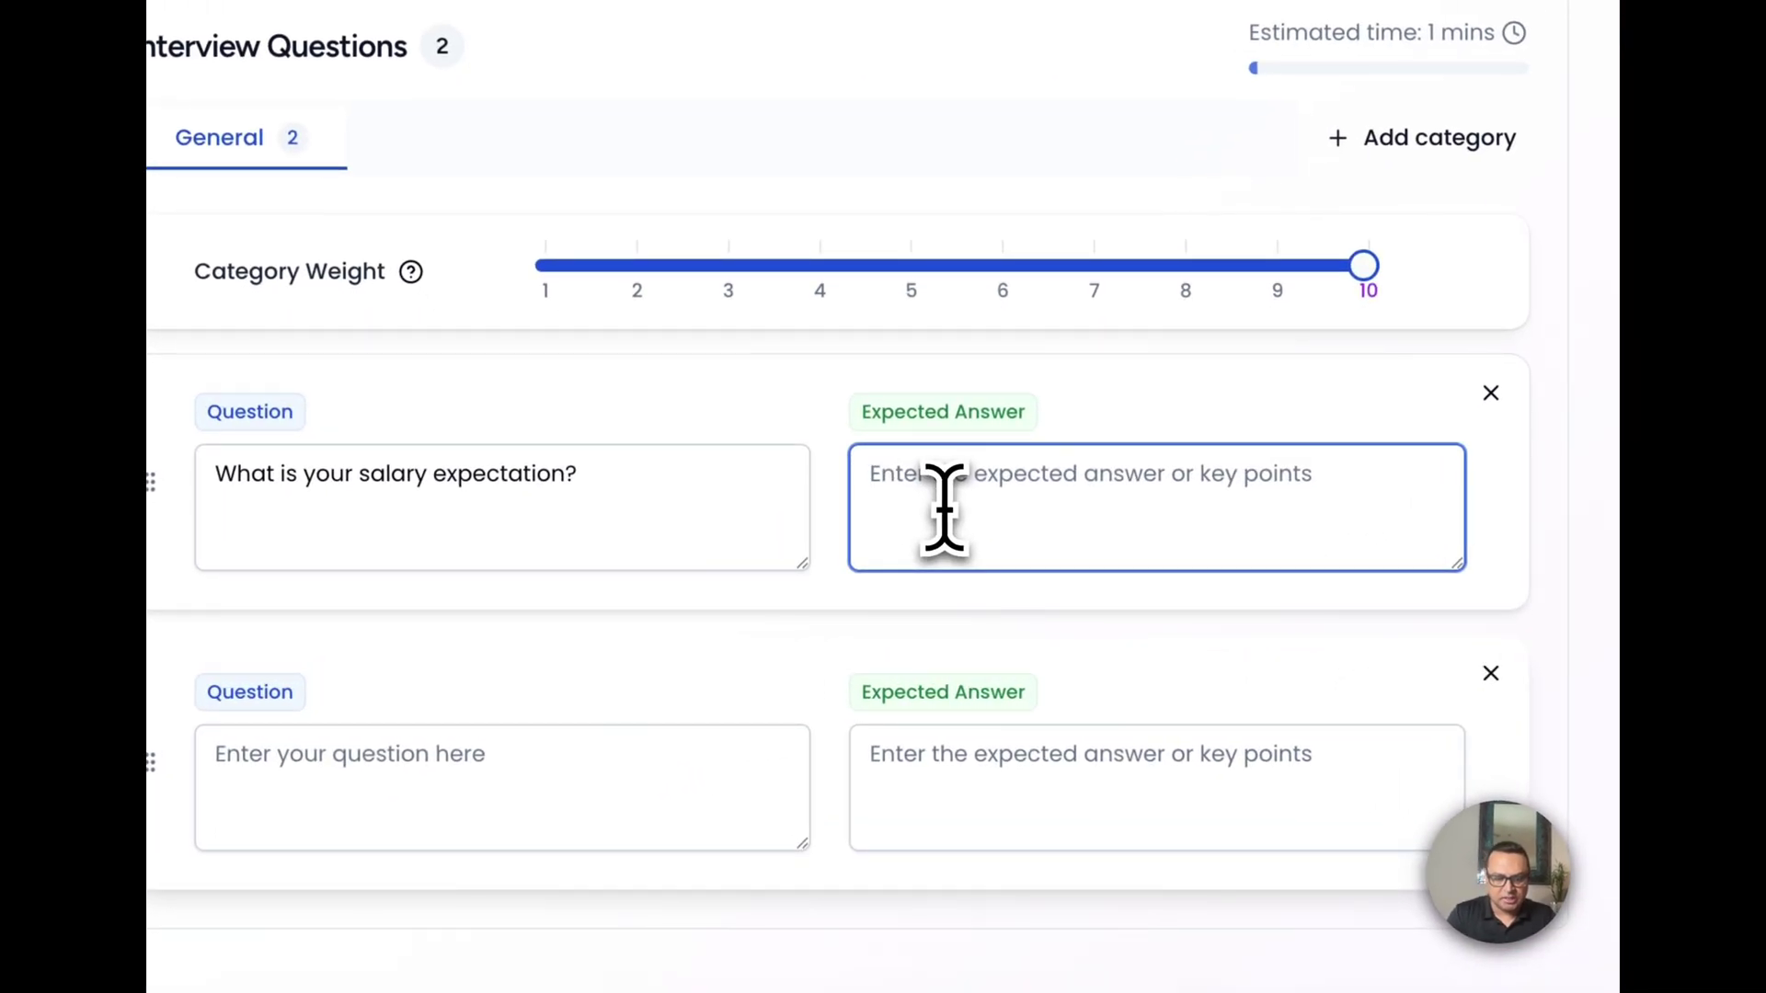
type("Up to $250k")
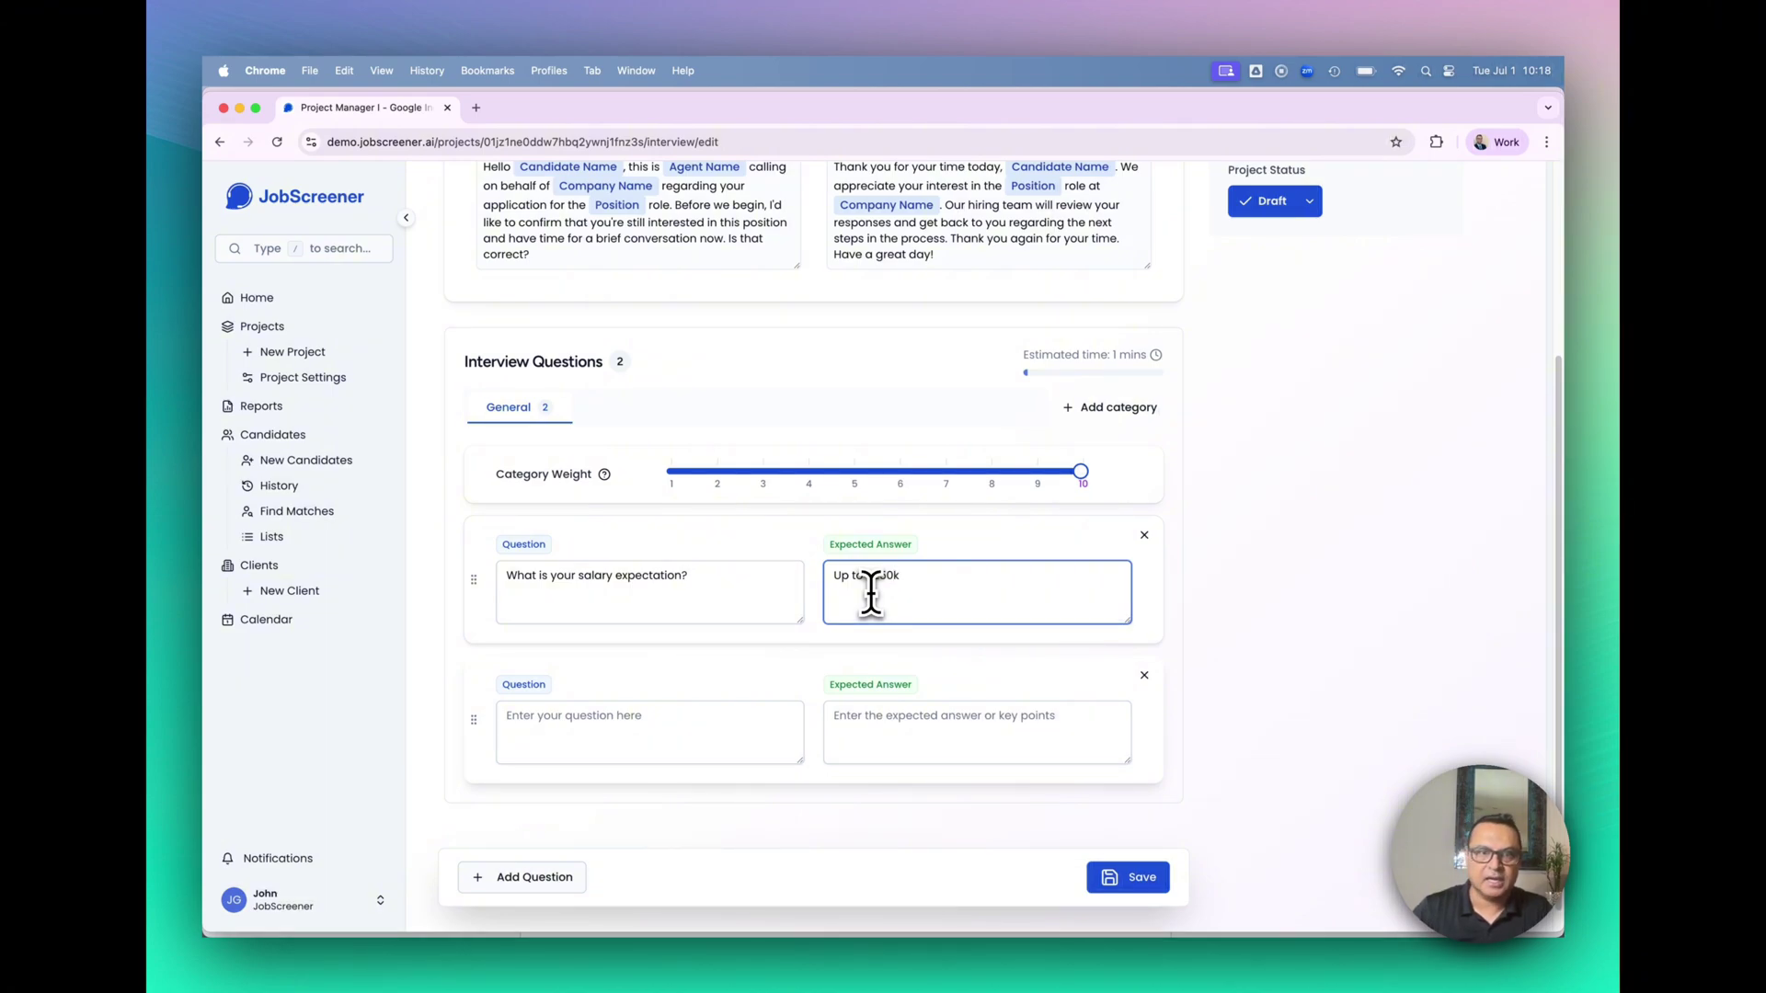
Fill in the second interview question as "Which city are you based in?" with the expected answer "San Diego, California".
left_click(571, 717)
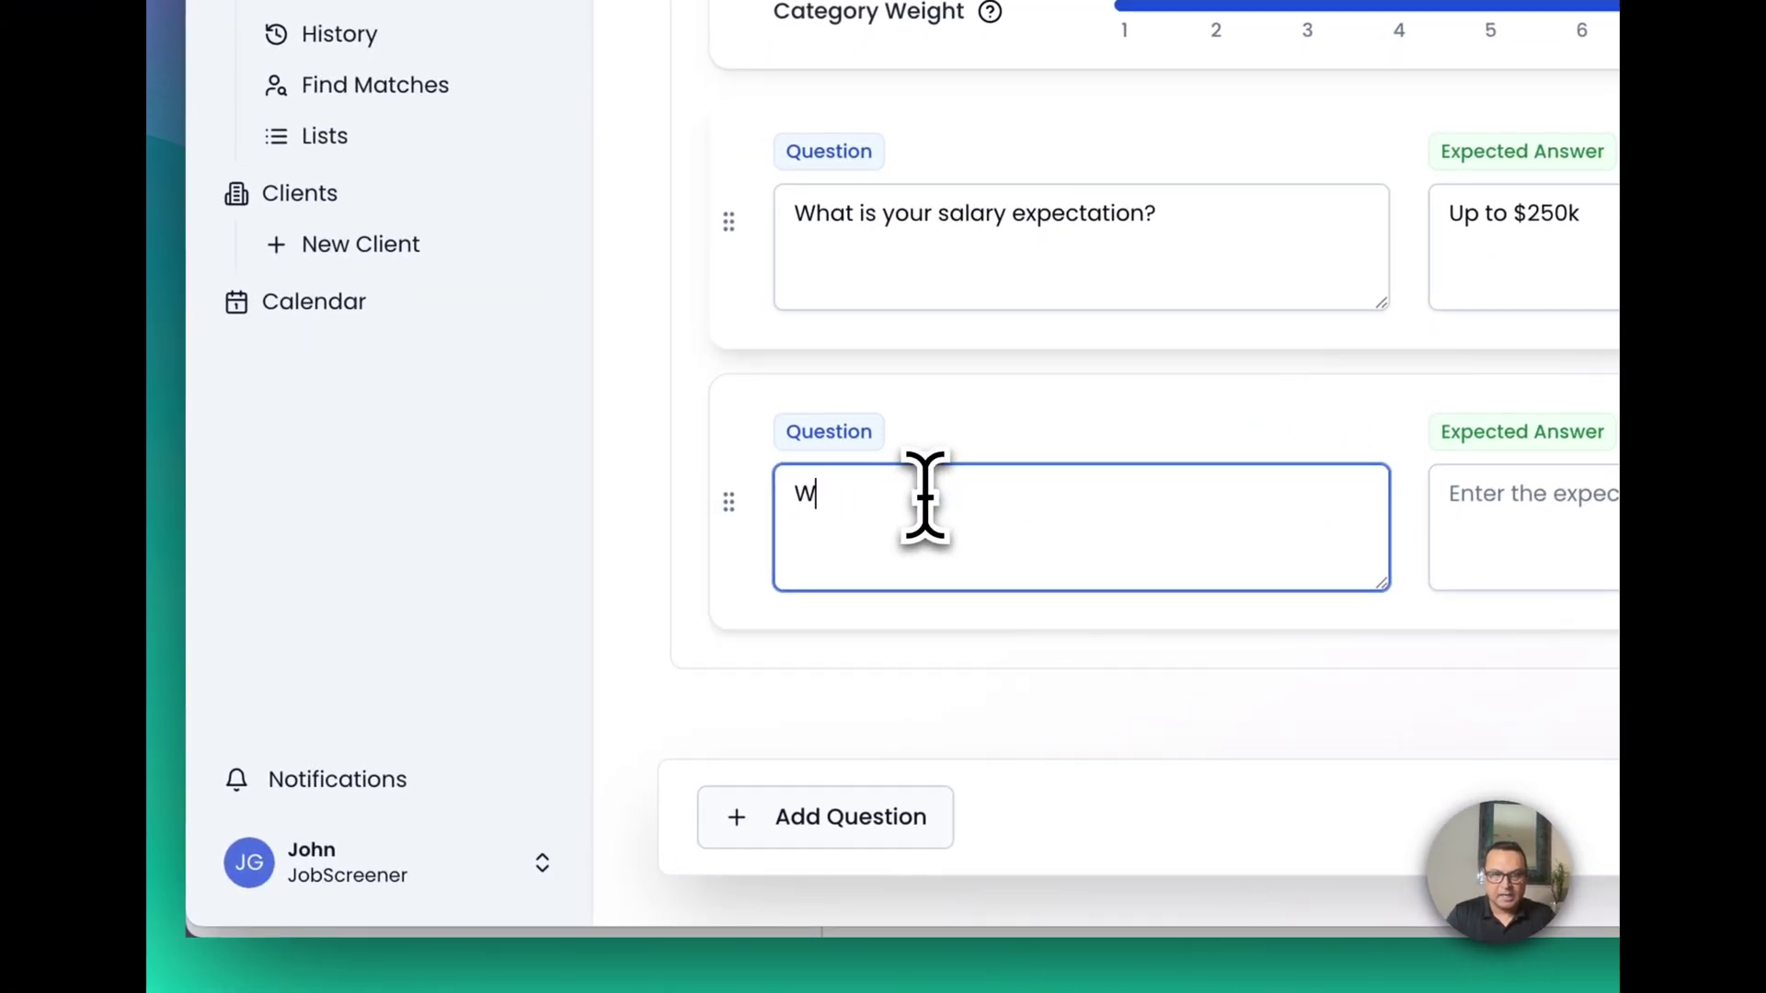
type("Which")
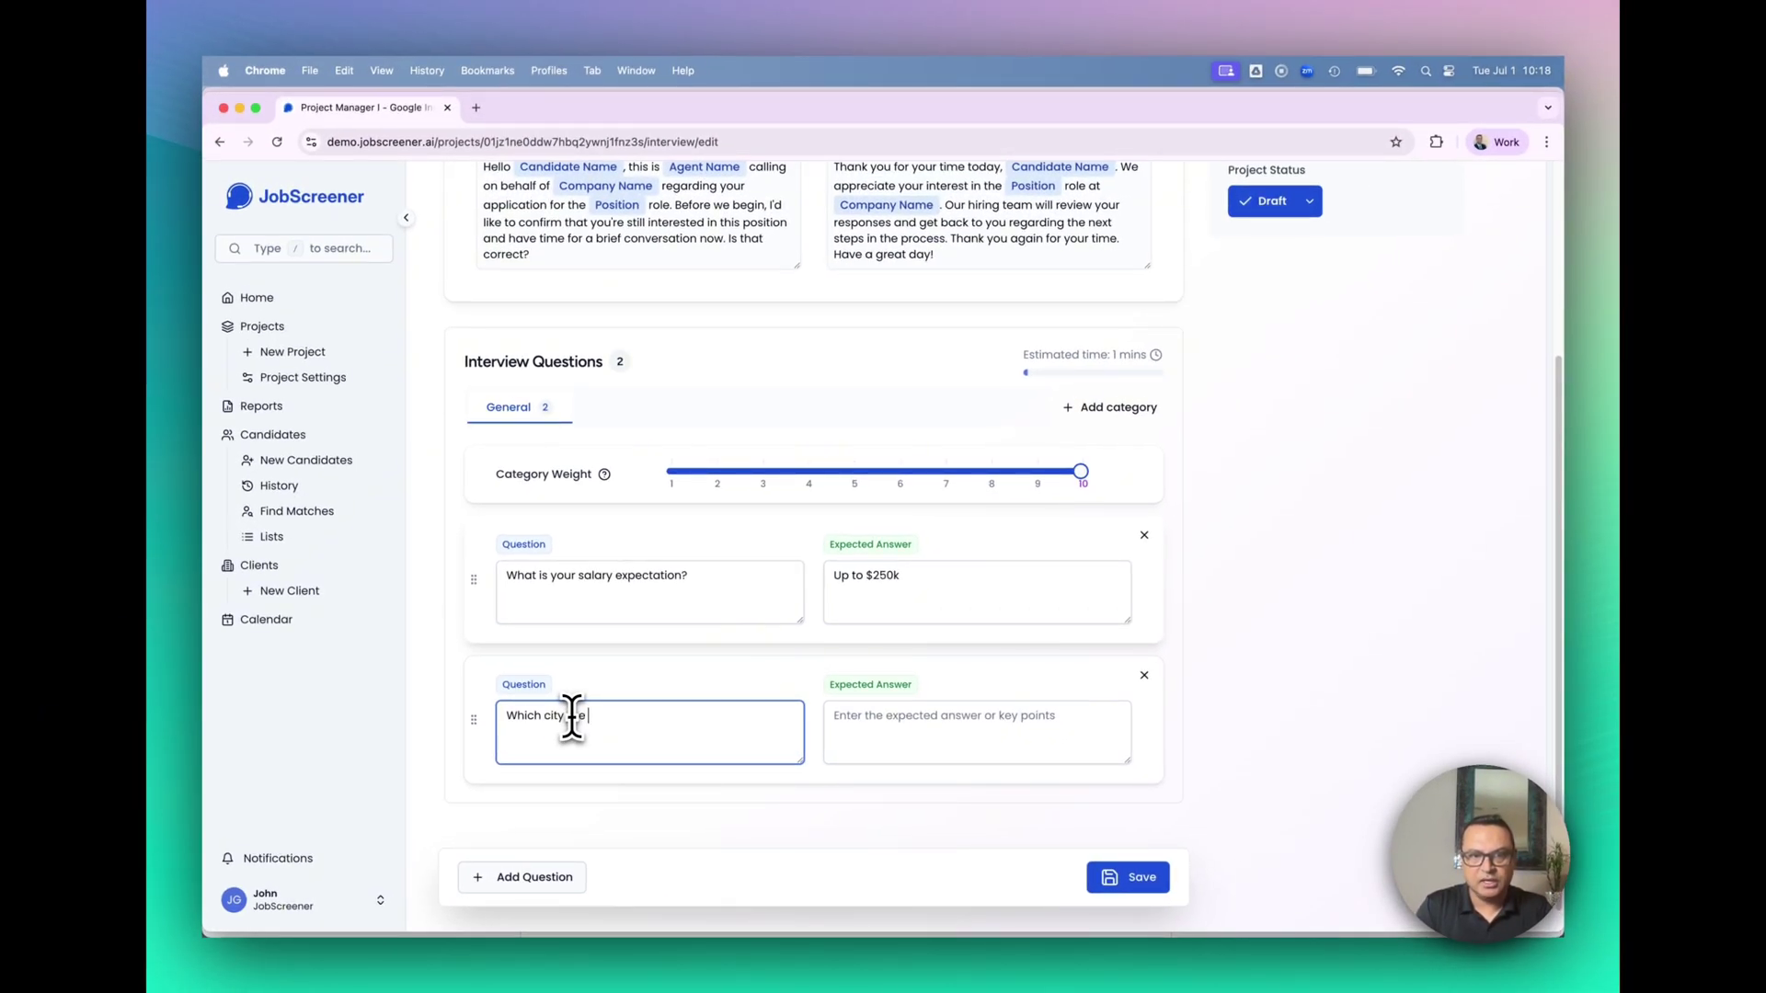
type(" city are you based in?")
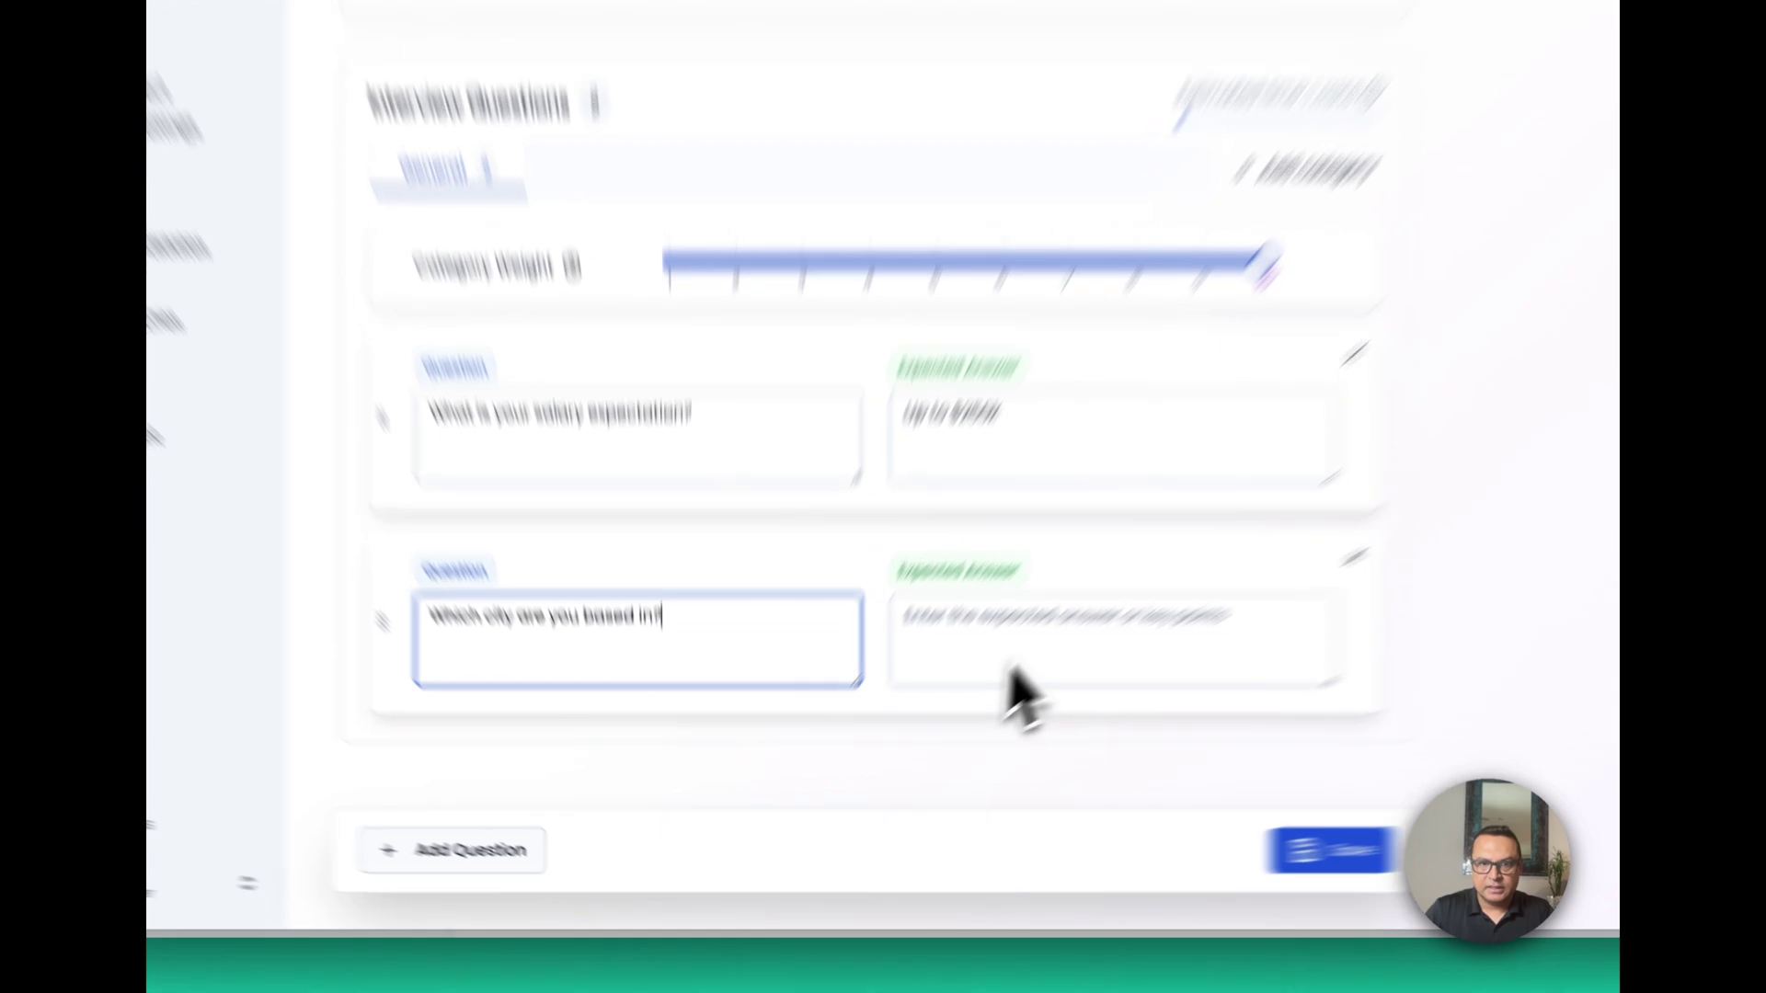
left_click(911, 737)
type("San Diego, California")
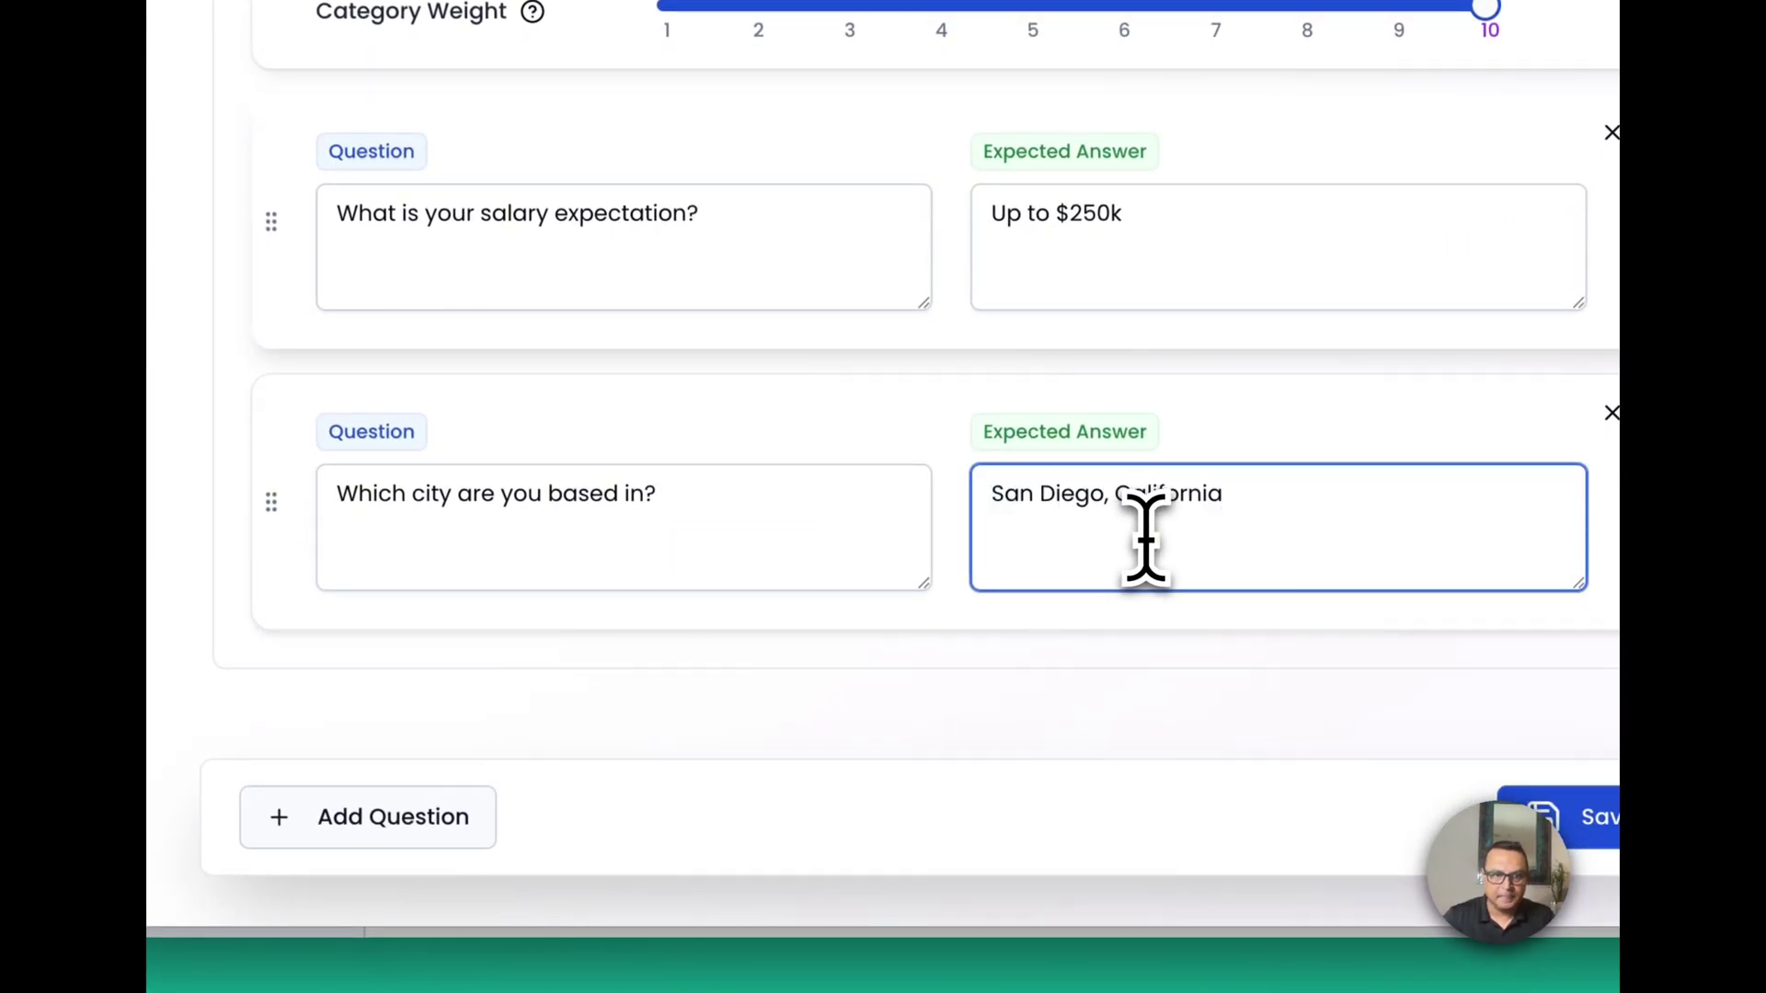
Add a question "Tell me.a scenarios where you had difficulty working with a coworker?" expecting "Candidate would need to specify an incident and how they handled it professionally".
left_click(387, 823)
scroll(644, 488, "down", 3)
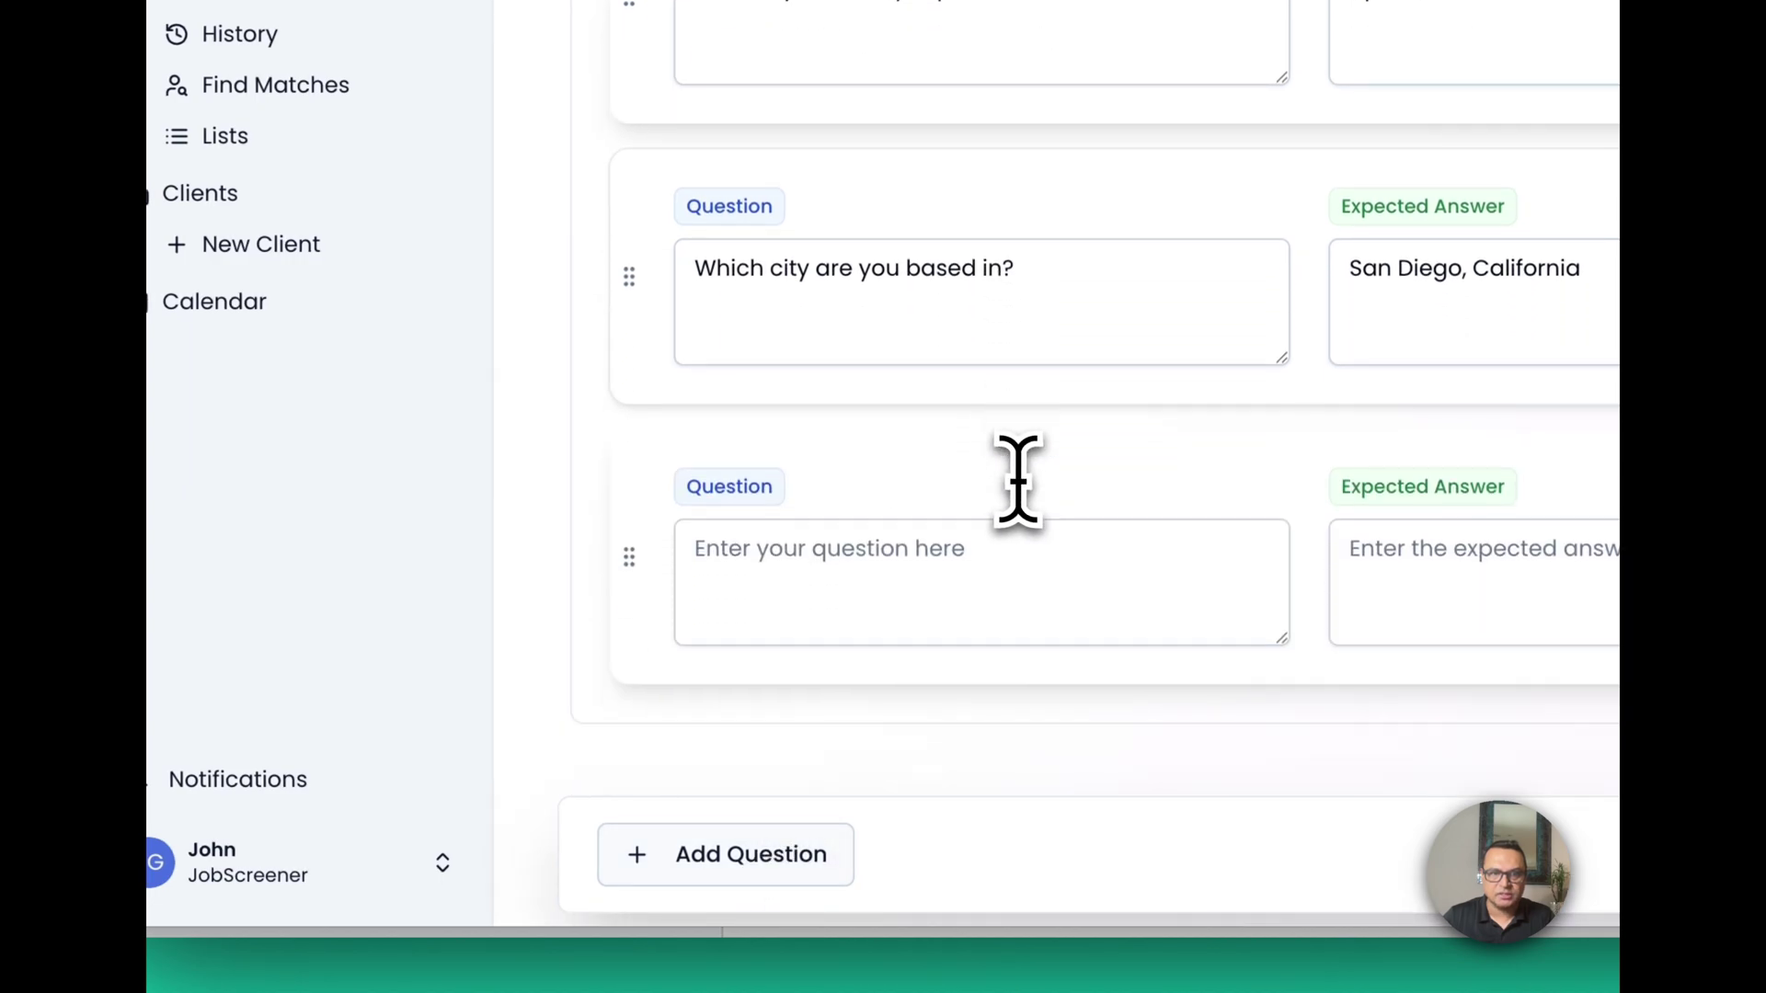
scroll(1018, 478, "down", 1)
left_click(869, 488)
type("Tell me.a scenario where you had difficulty")
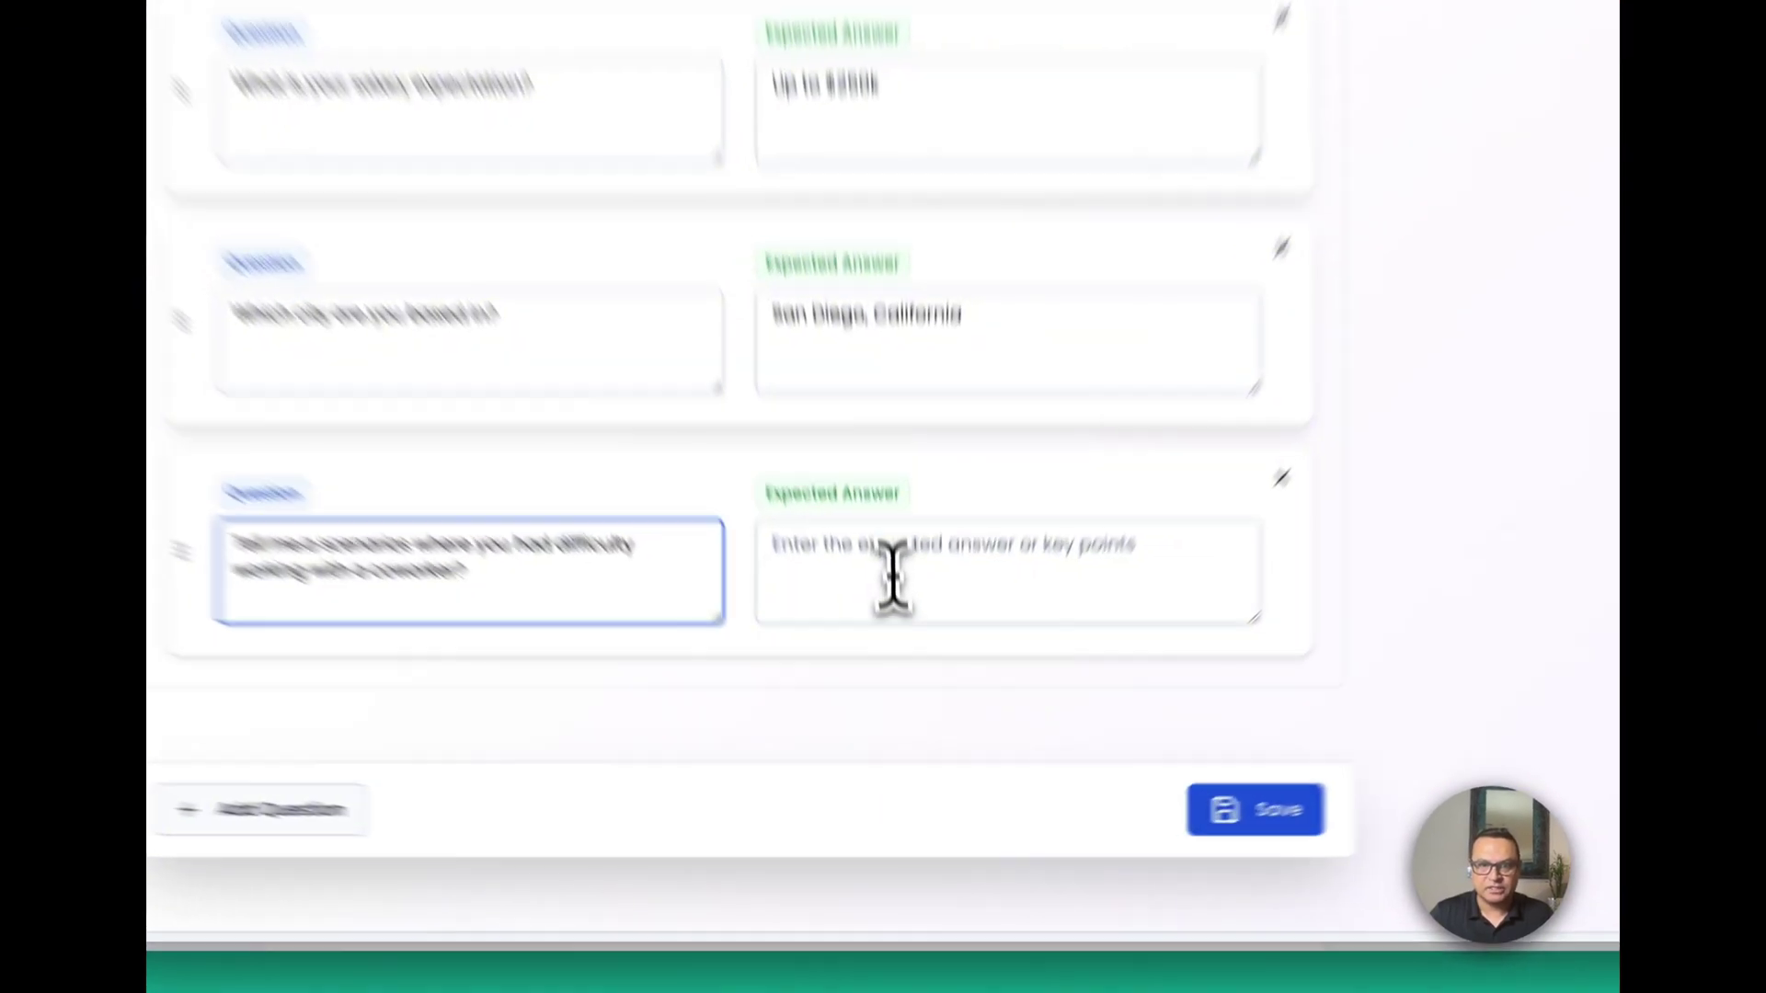
left_click(894, 584)
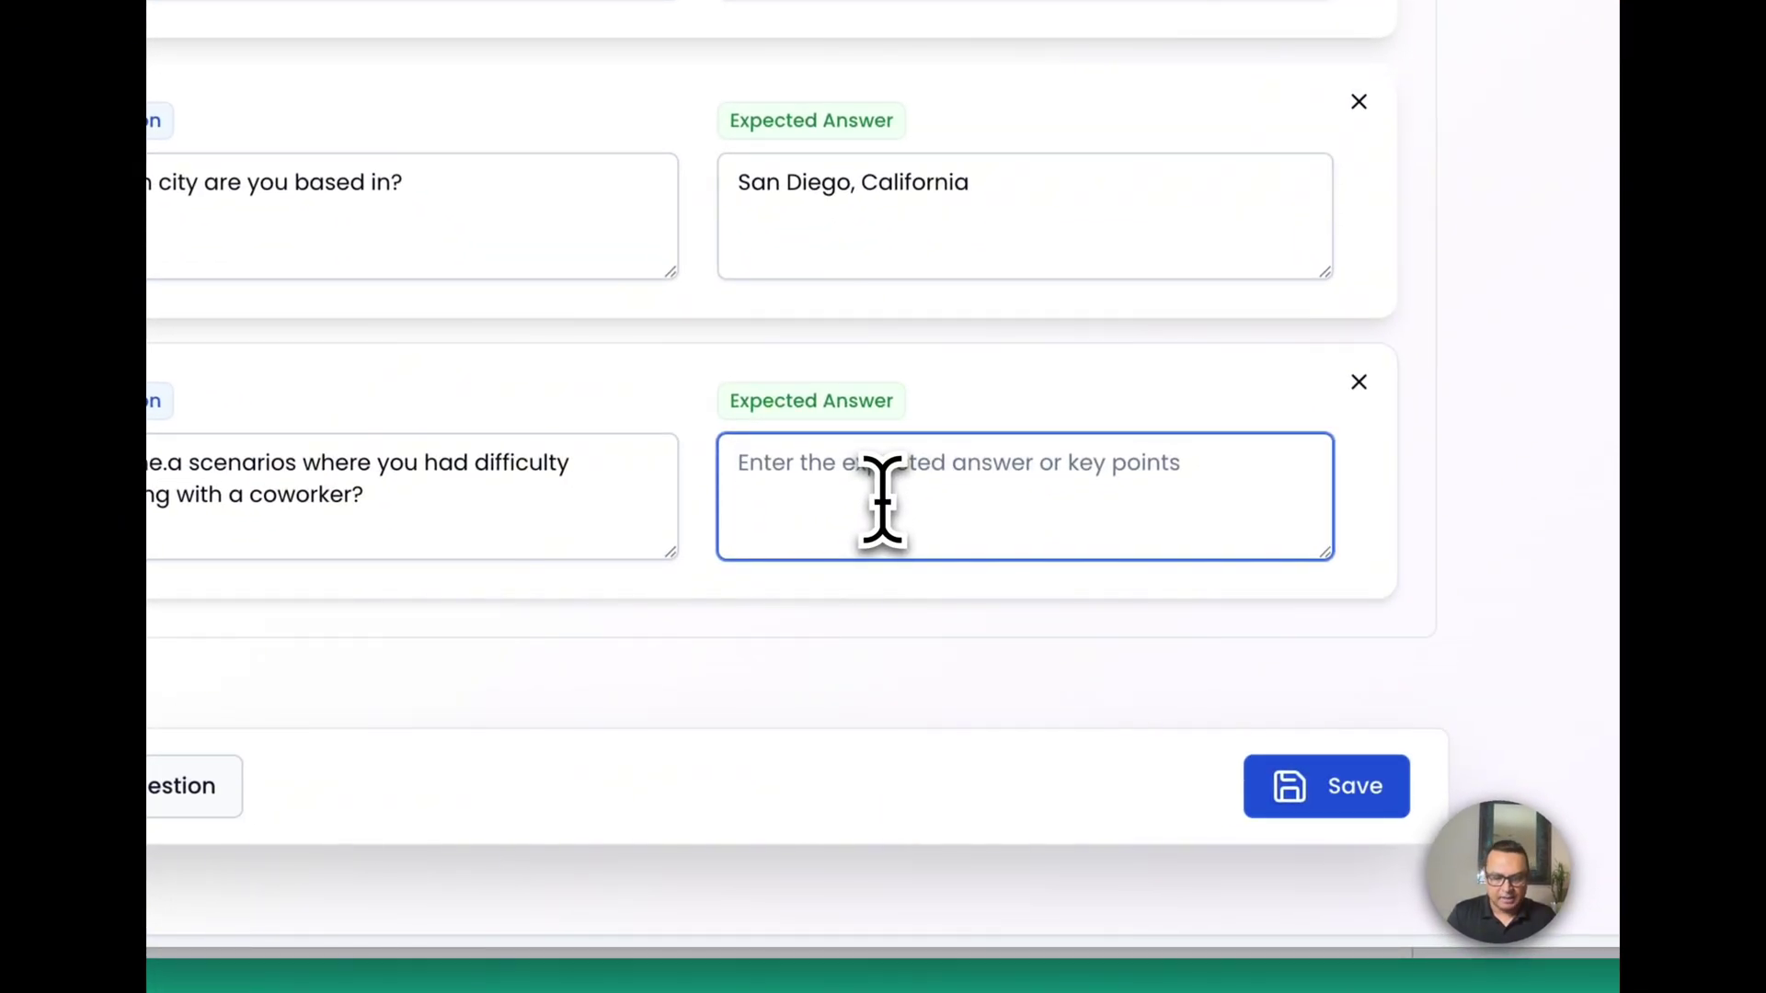
type("Candidate would need to specify an incident and")
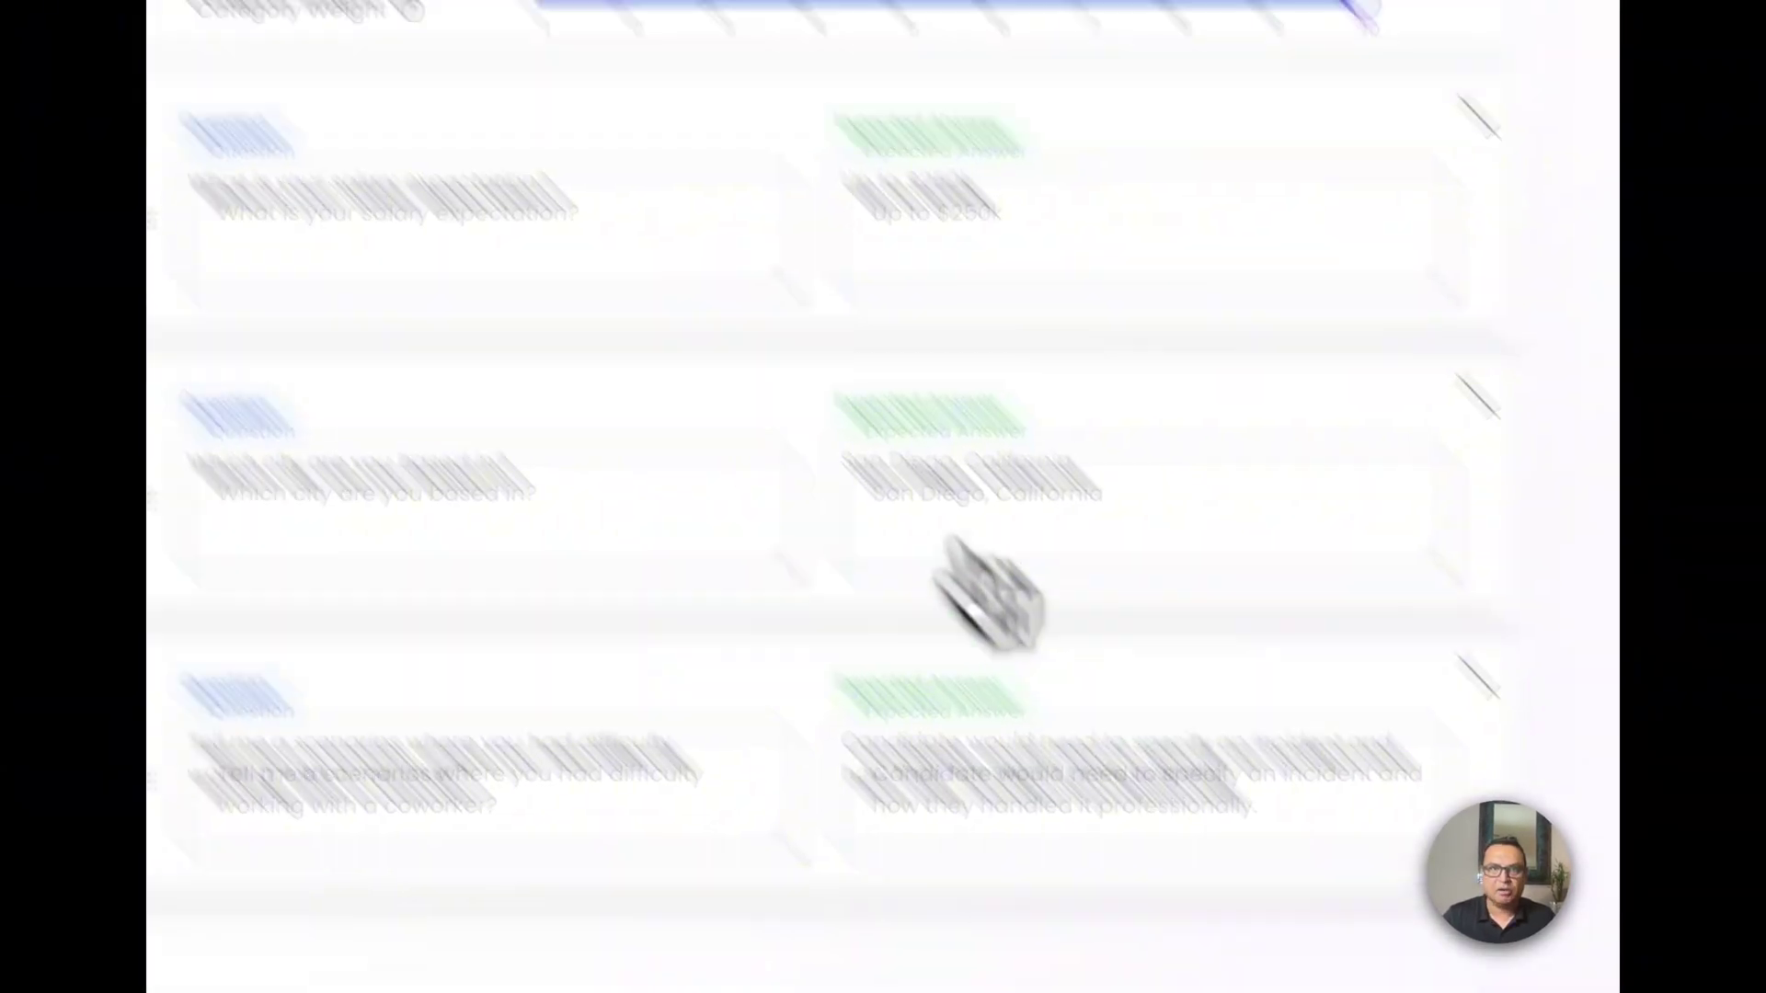
Open the second candidate's report from the project's Candidates stage and go on to that person's full profile.
scroll(800, 476, "up", 3)
scroll(897, 317, "up", 3)
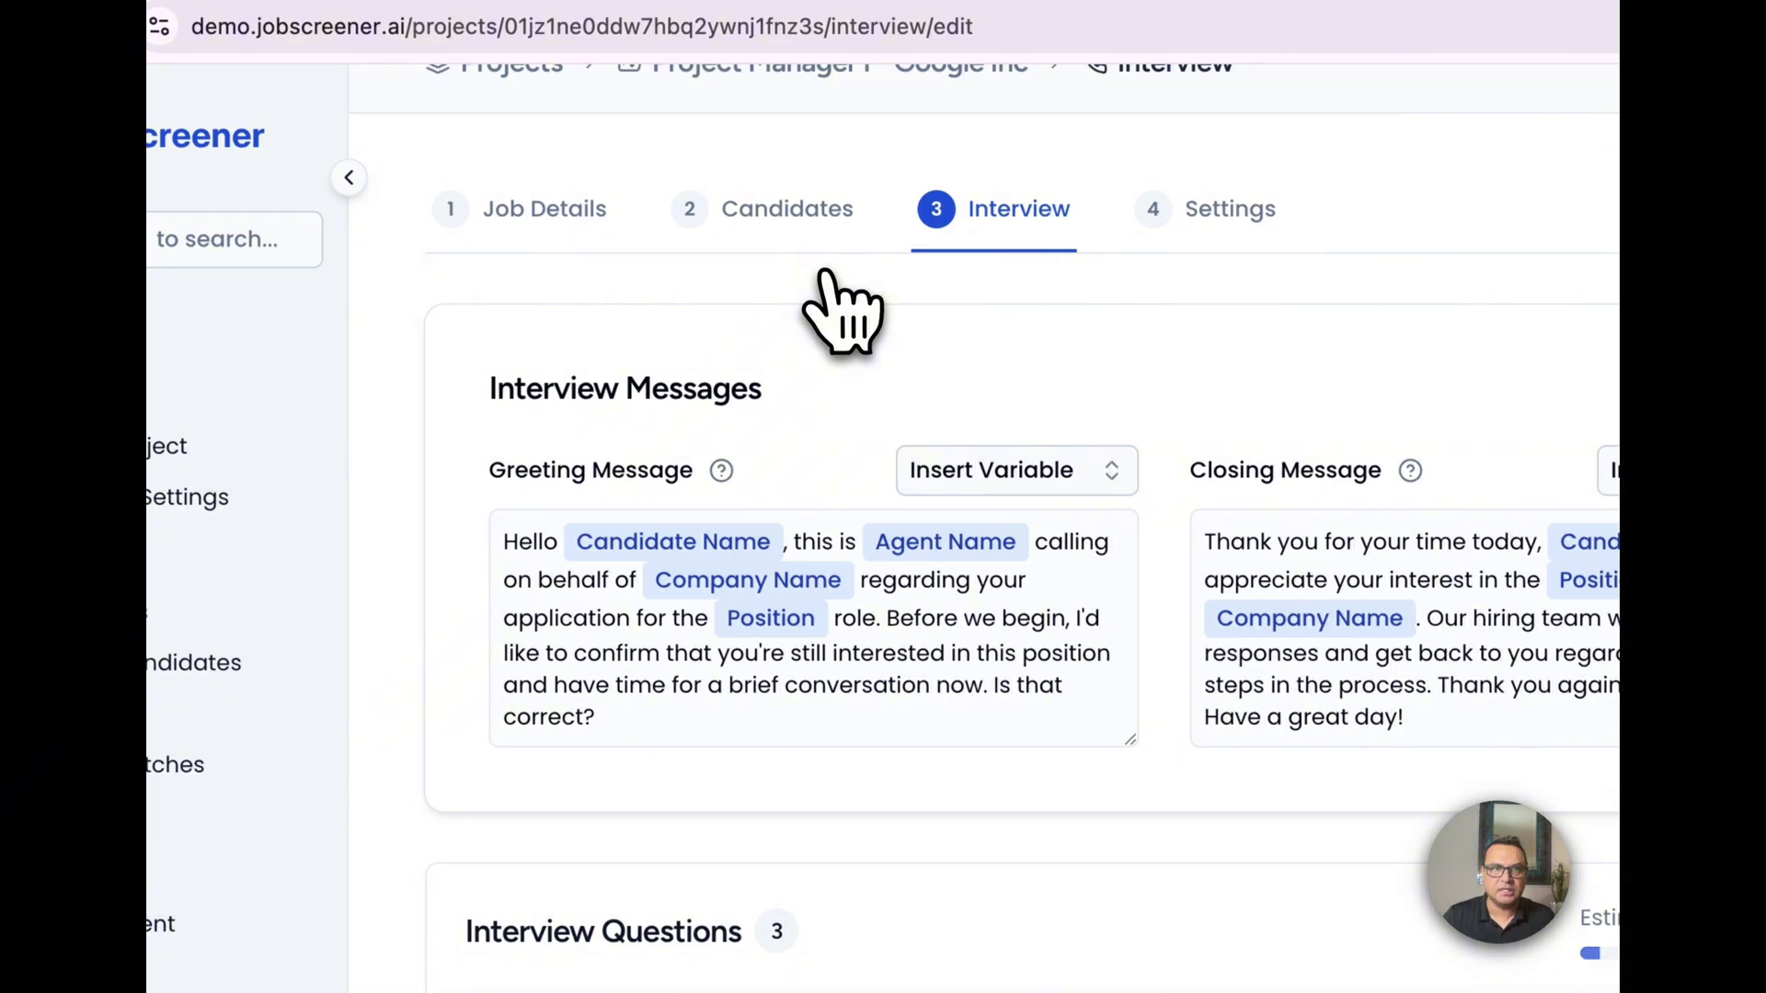
left_click(788, 225)
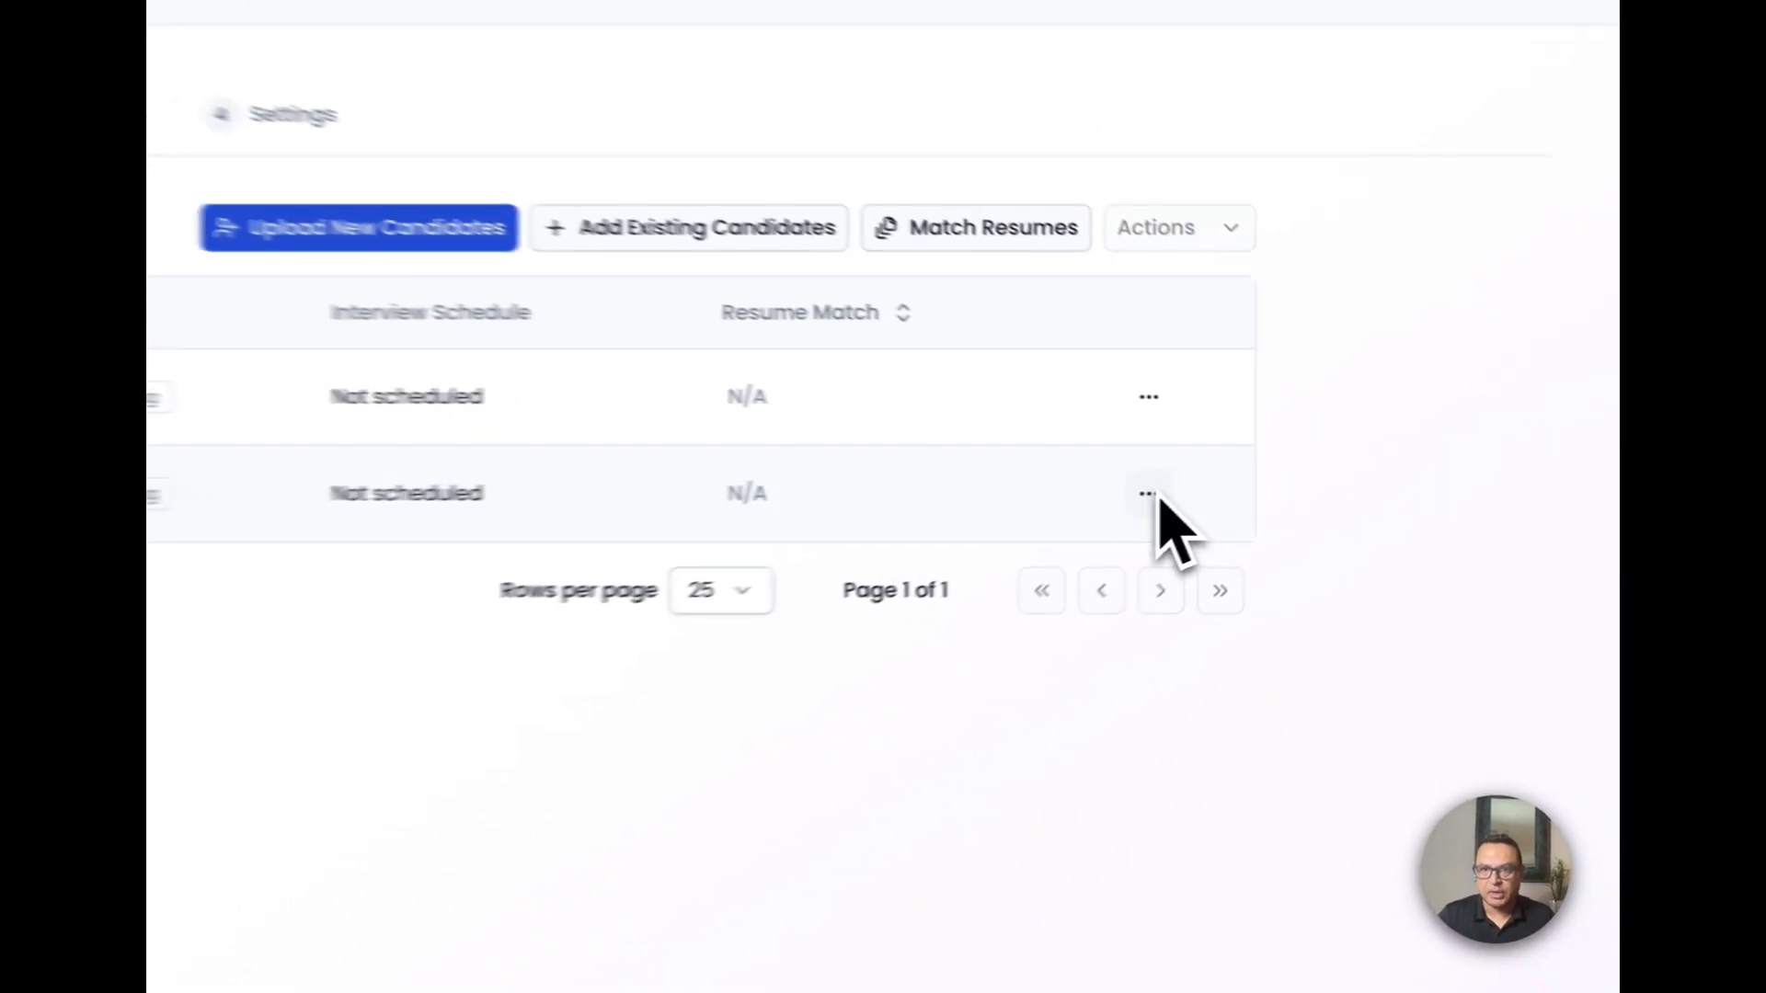
left_click(1304, 468)
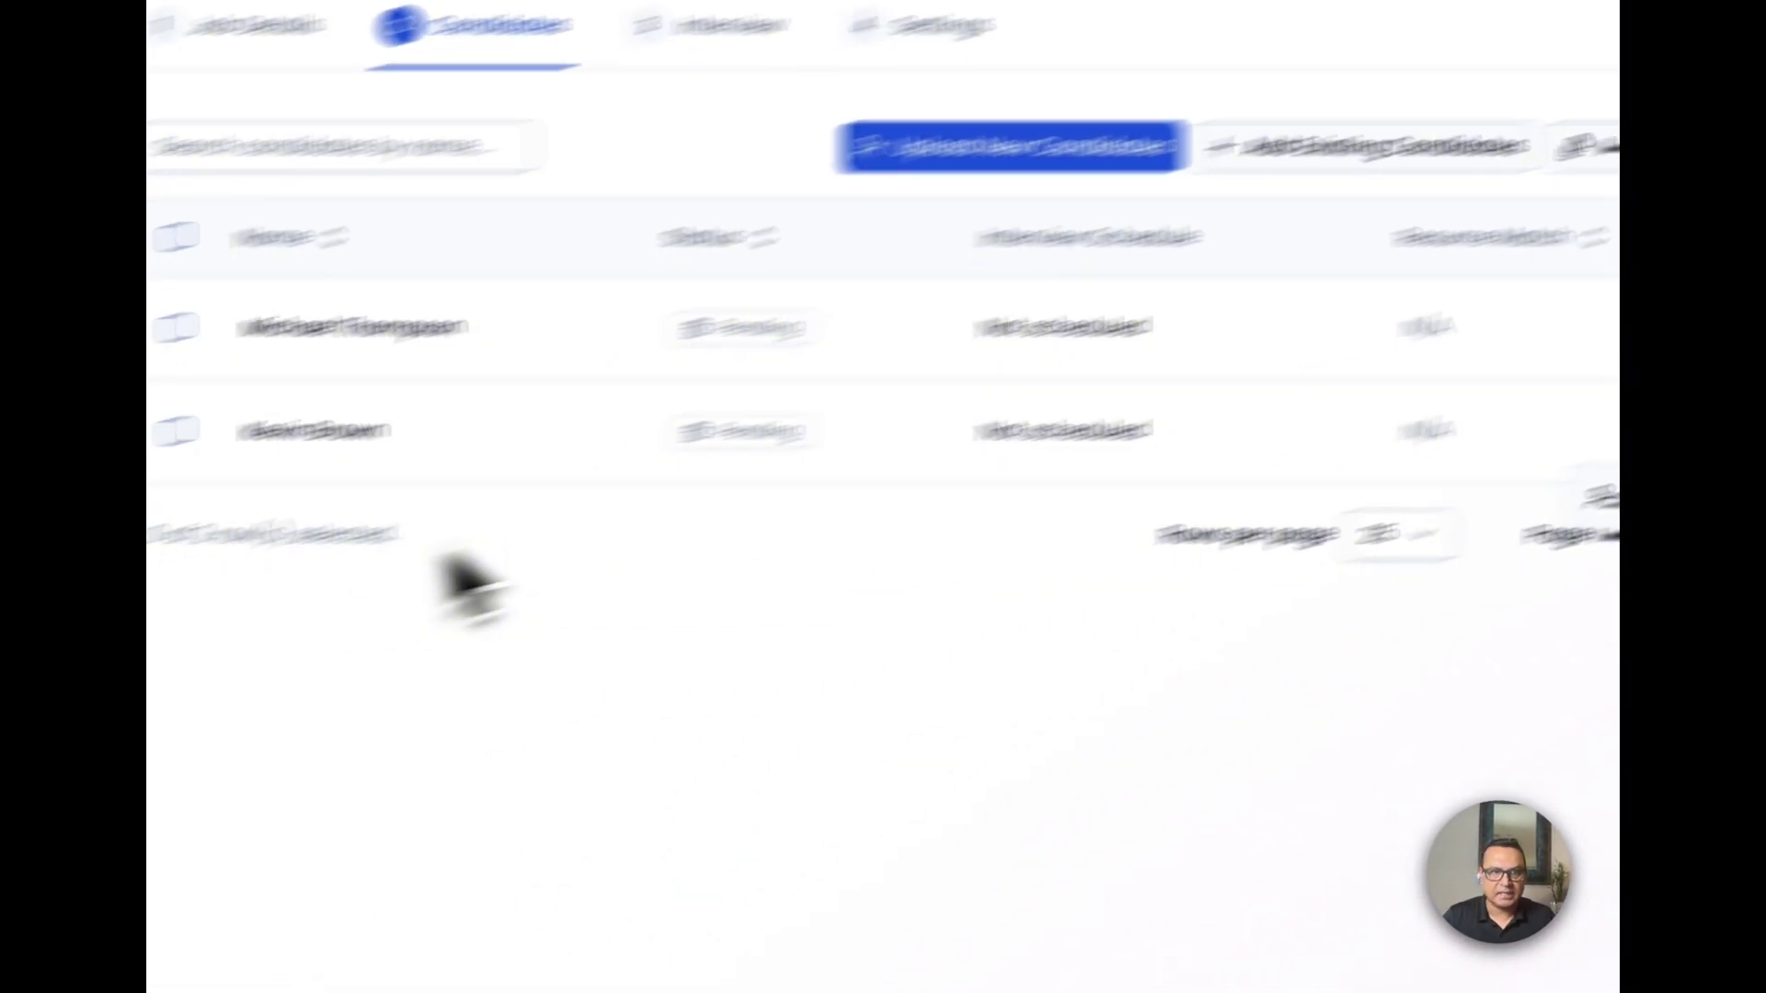
left_click(326, 436)
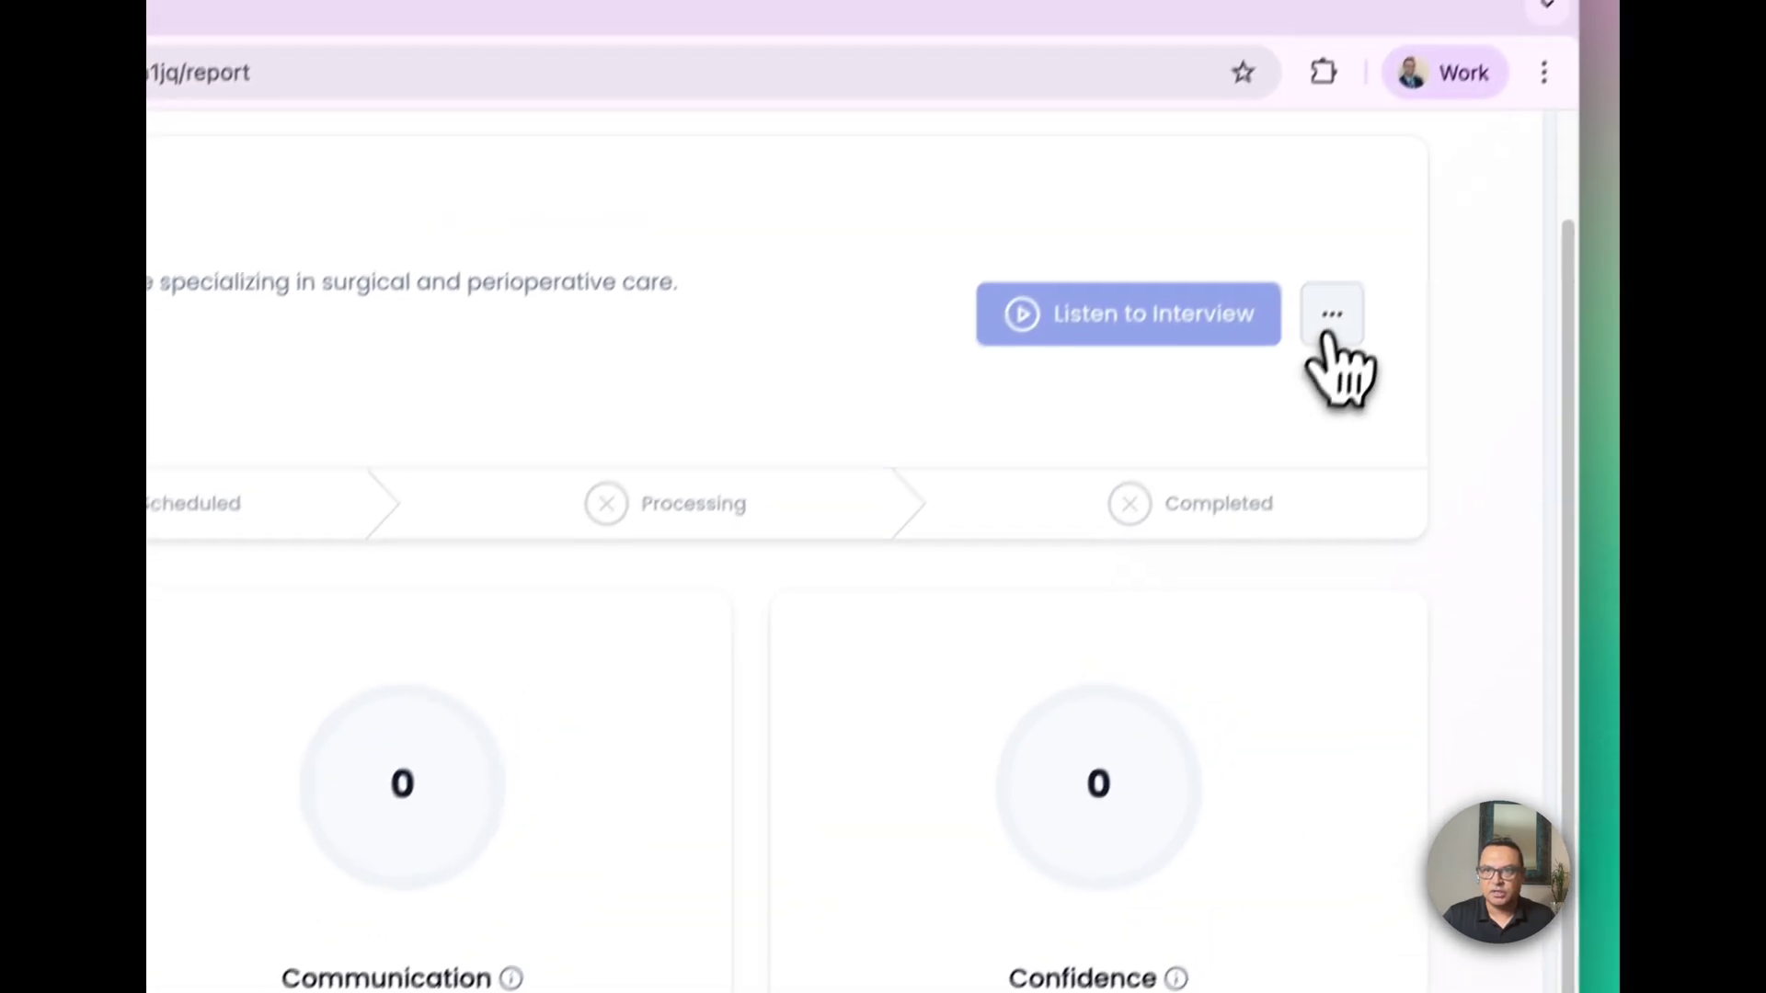
left_click(1331, 331)
left_click(1205, 394)
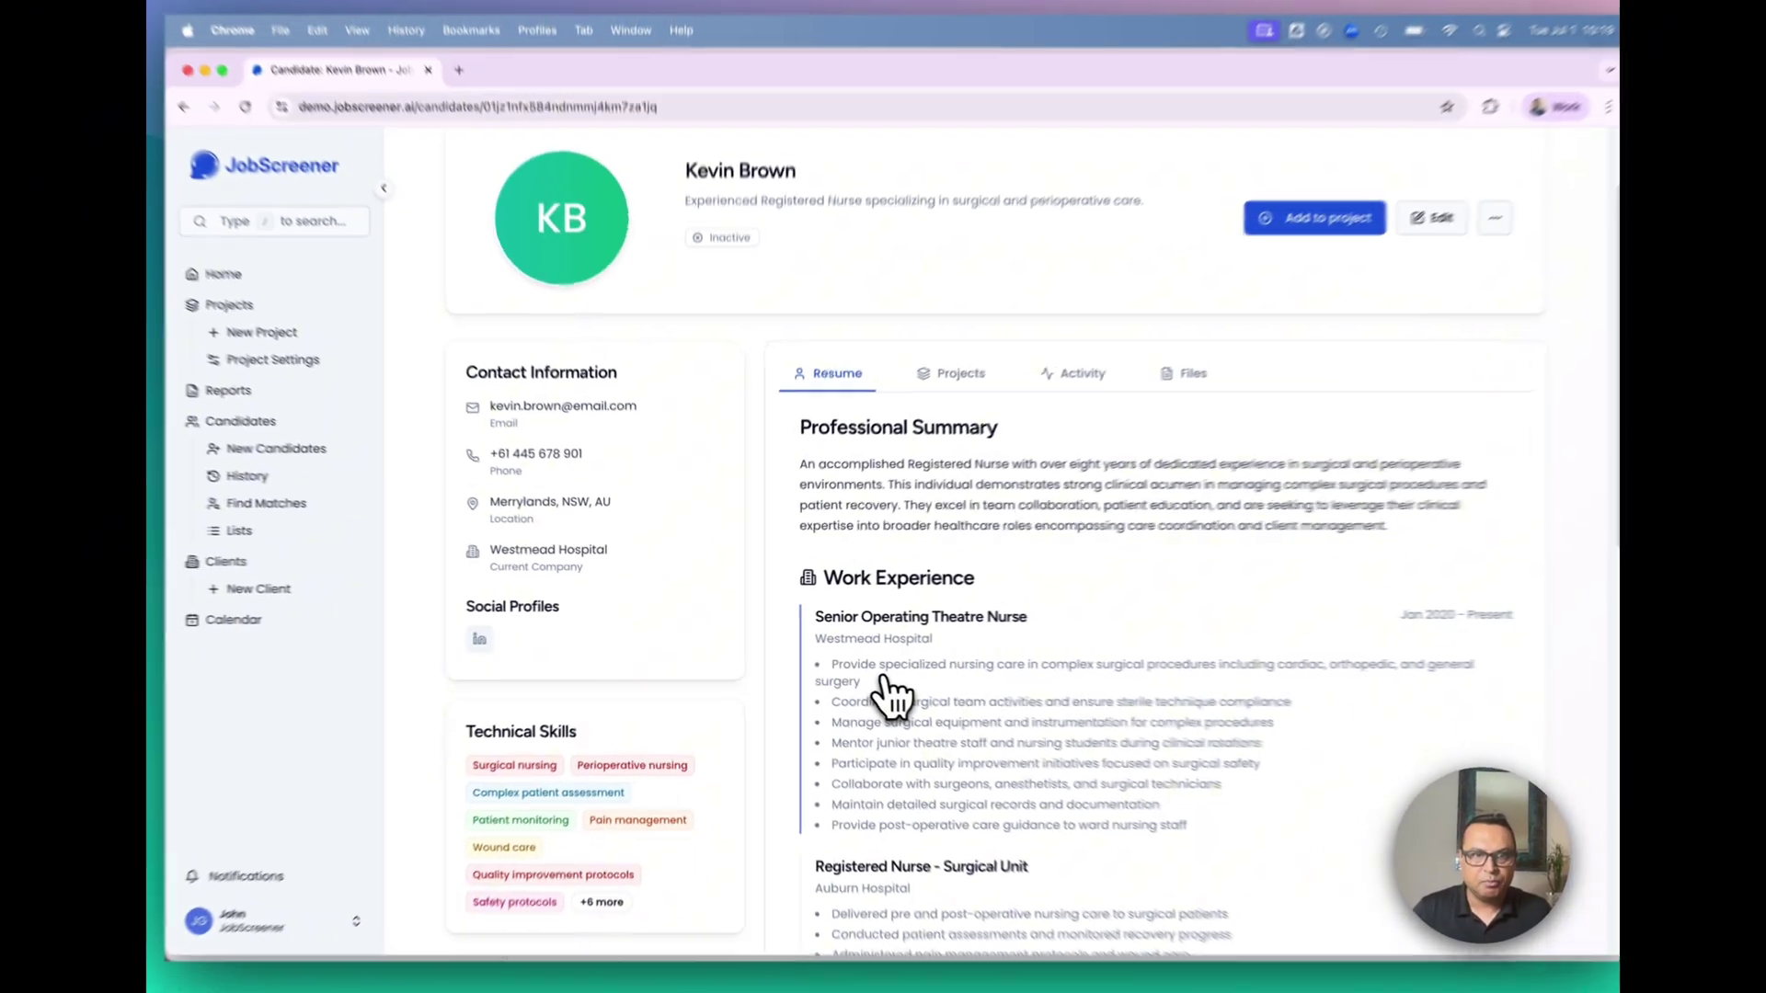
Examine the candidate's profile, including contact information, skills, work experience, education and certificates.
scroll(845, 298, "up", 2)
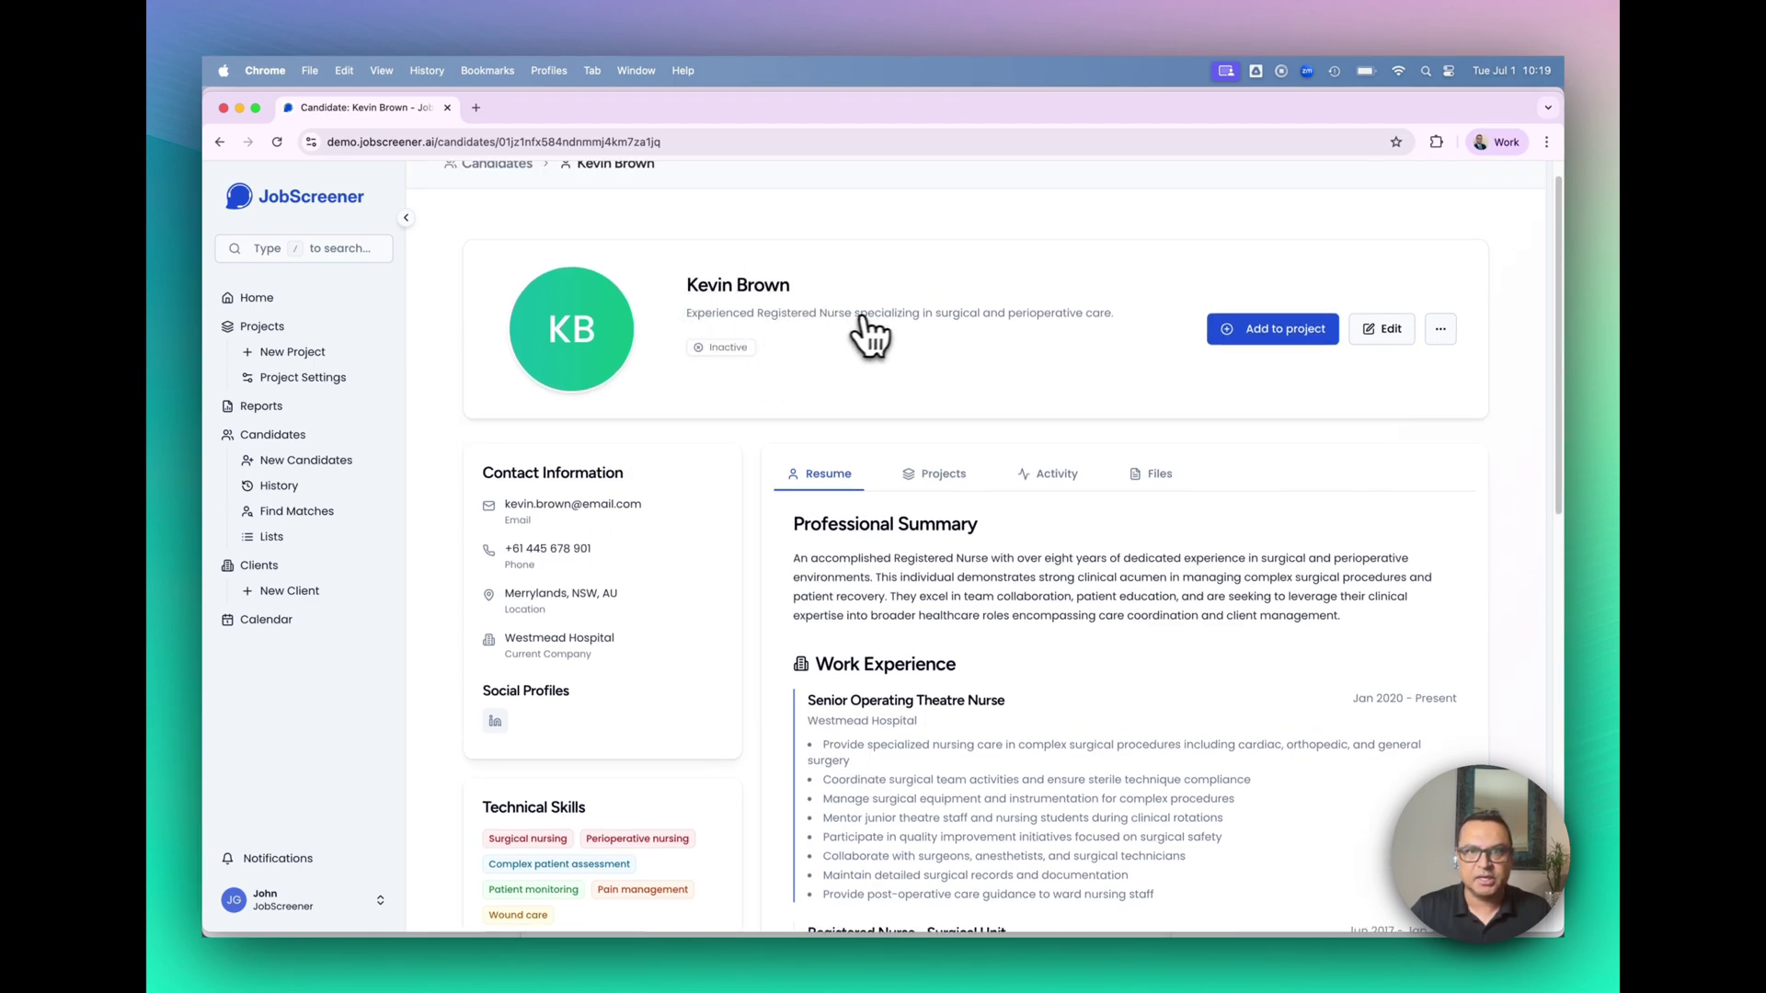
scroll(1005, 737, "down", 1)
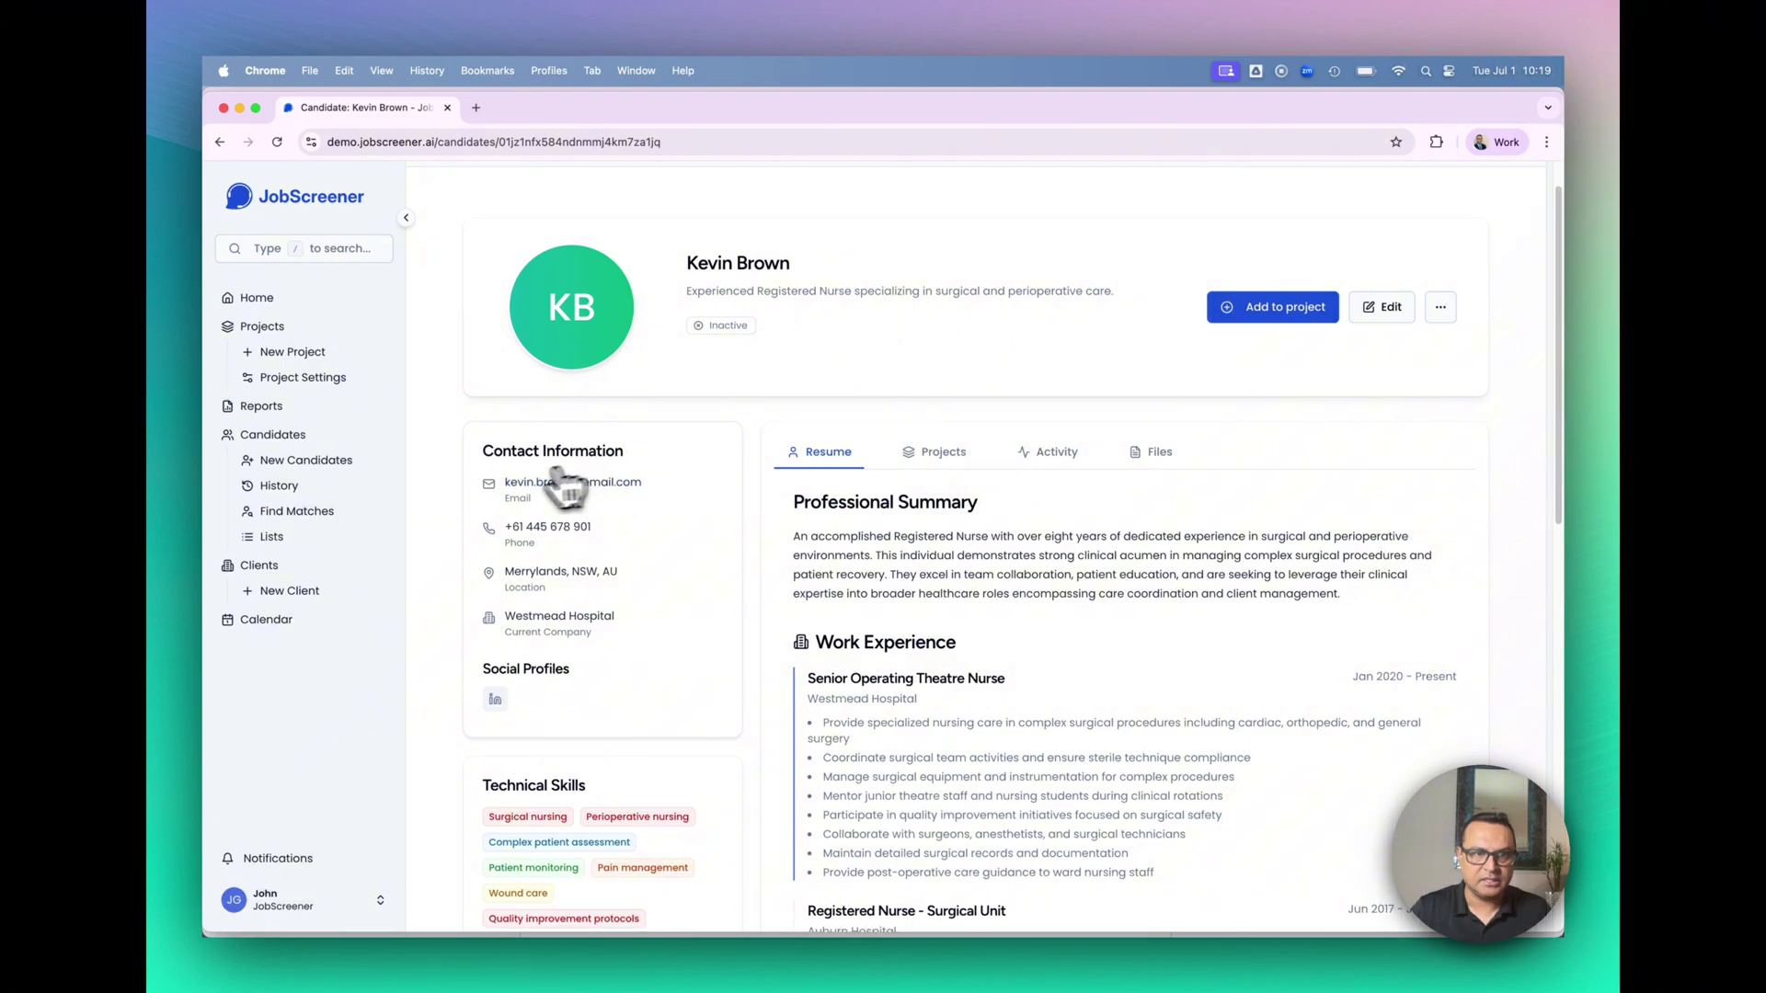
scroll(988, 728, "down", 4)
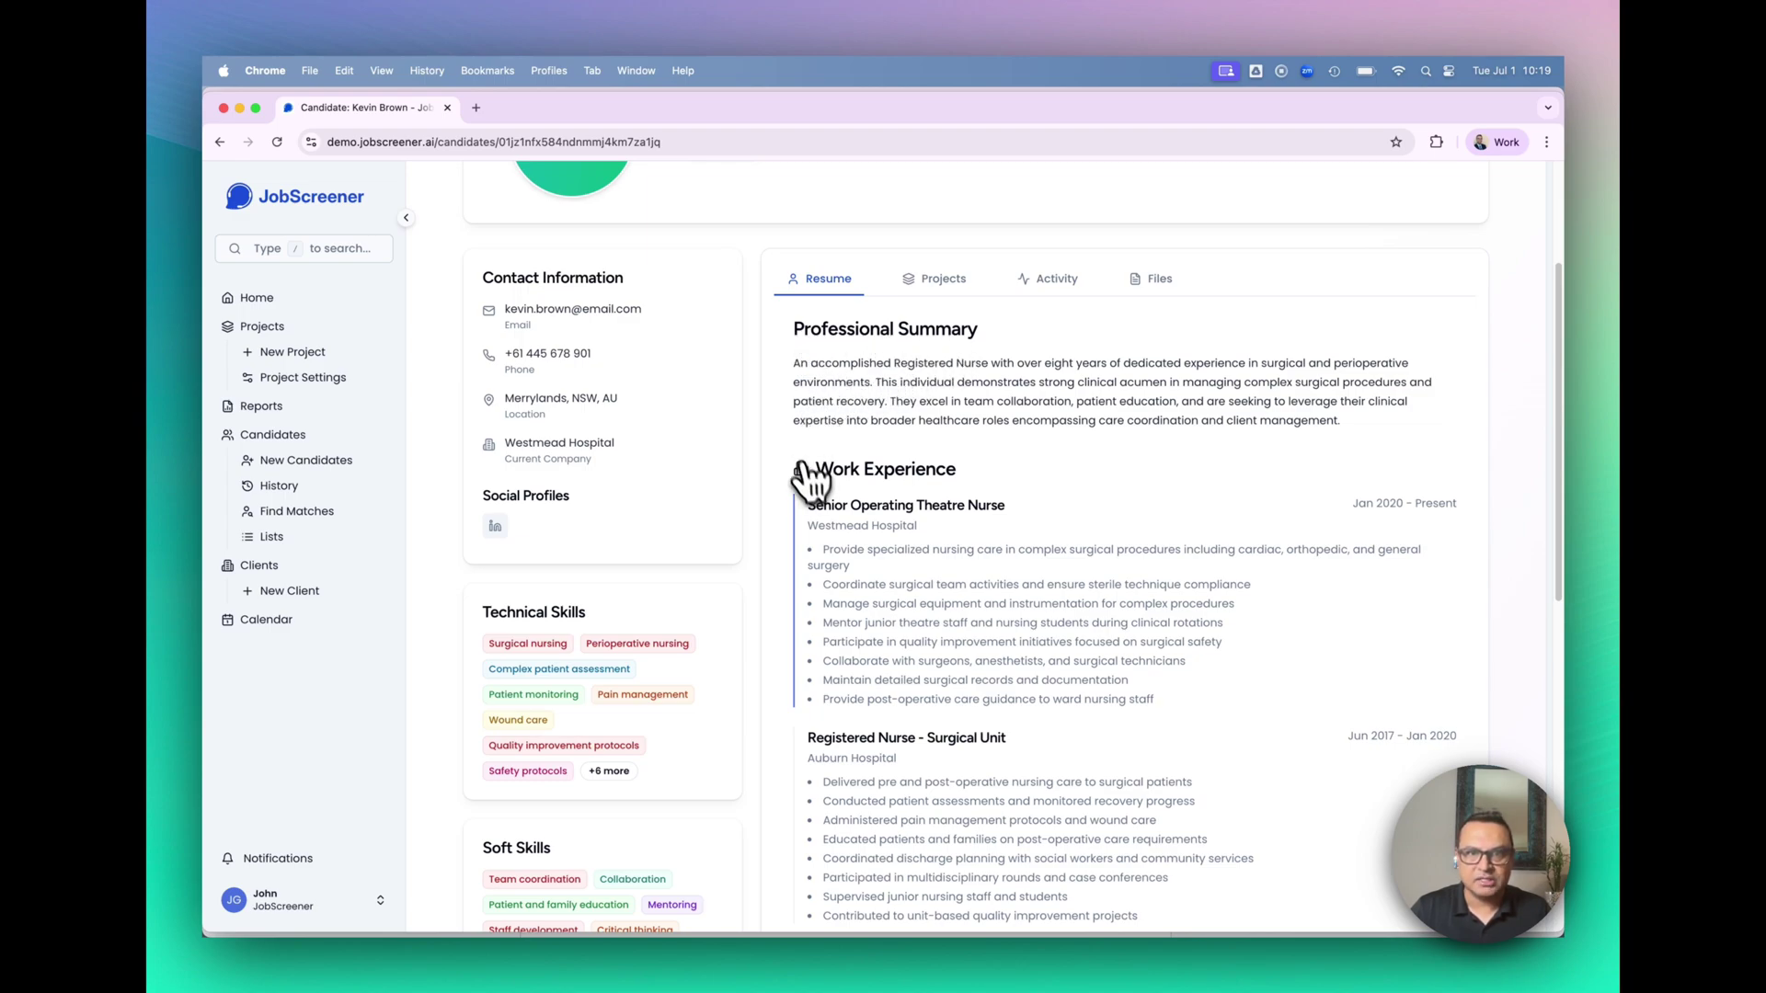
scroll(867, 552, "down", 1)
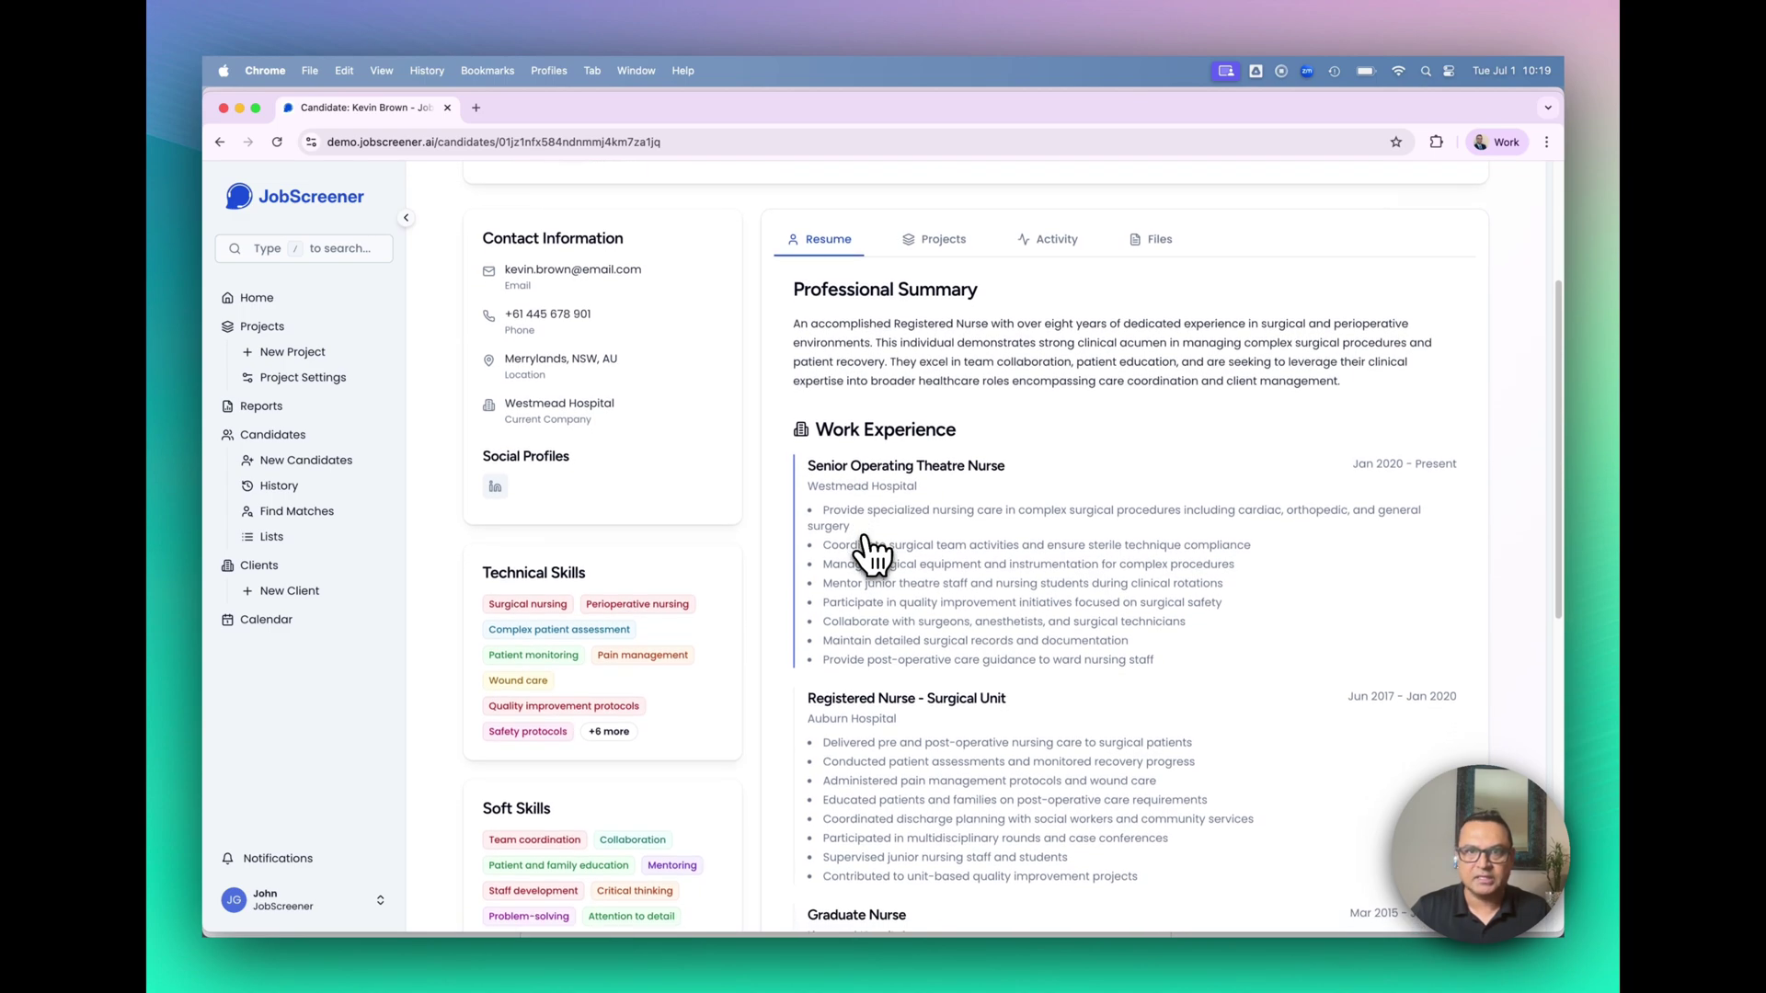
scroll(868, 552, "up", 5)
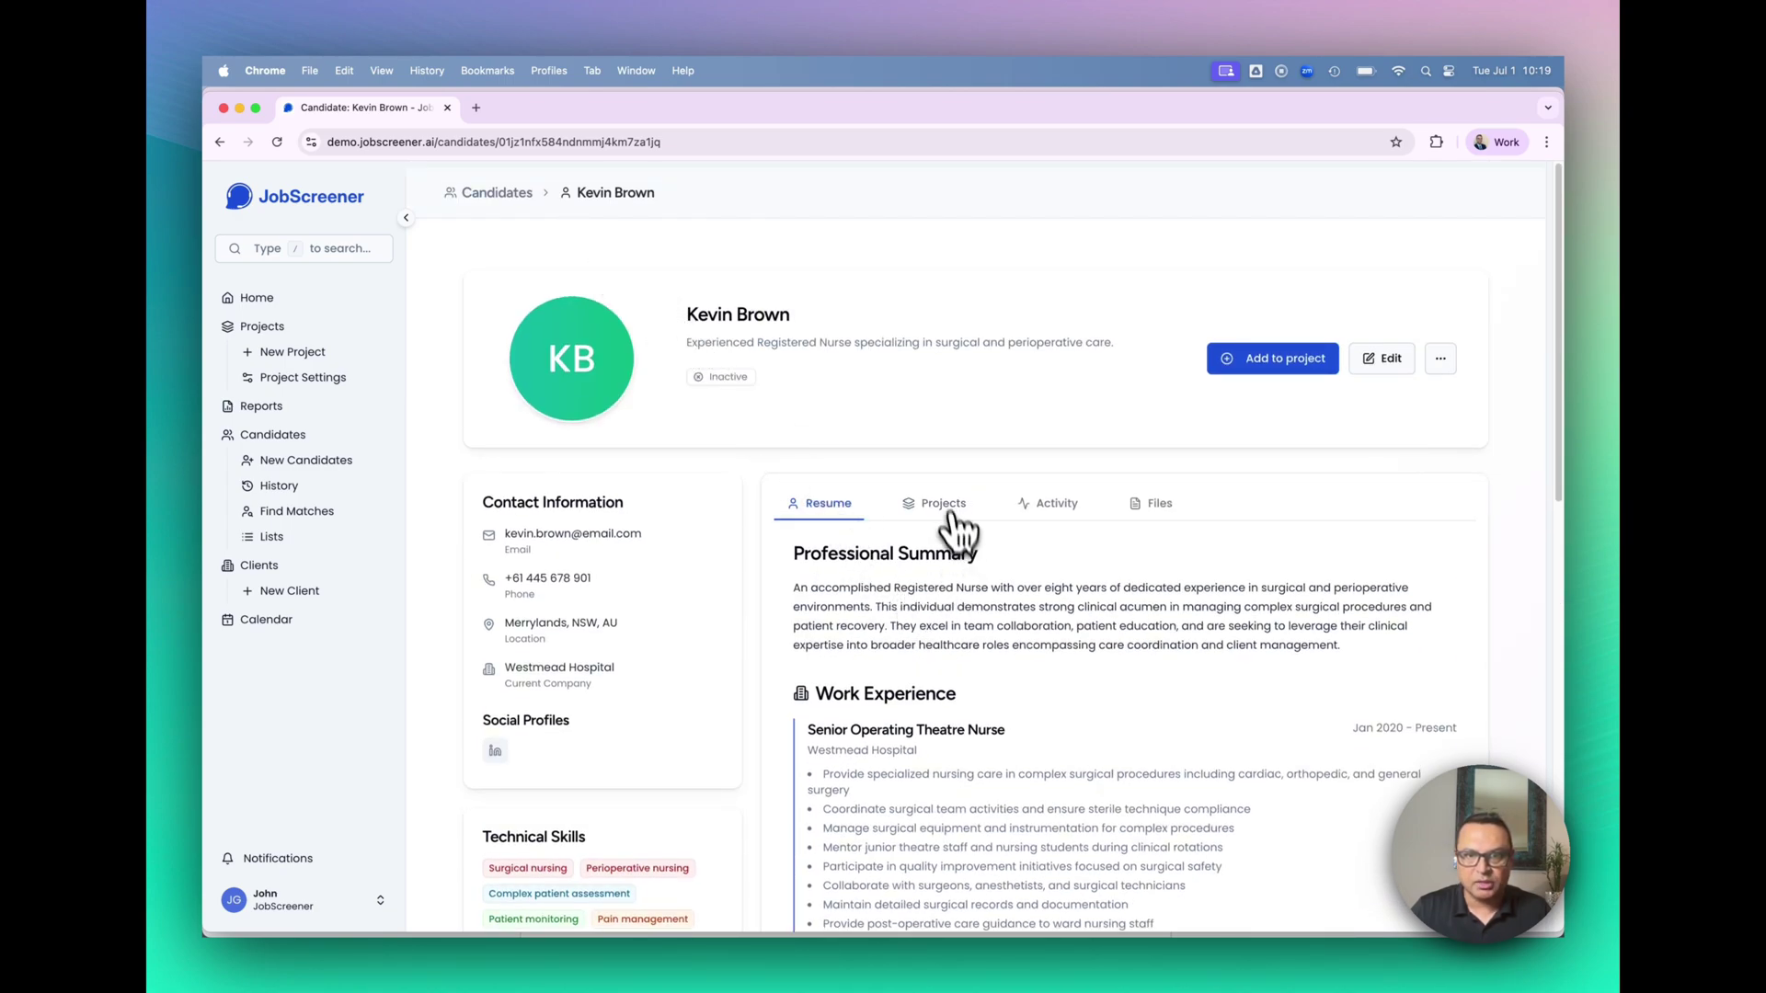
scroll(897, 635, "down", 10)
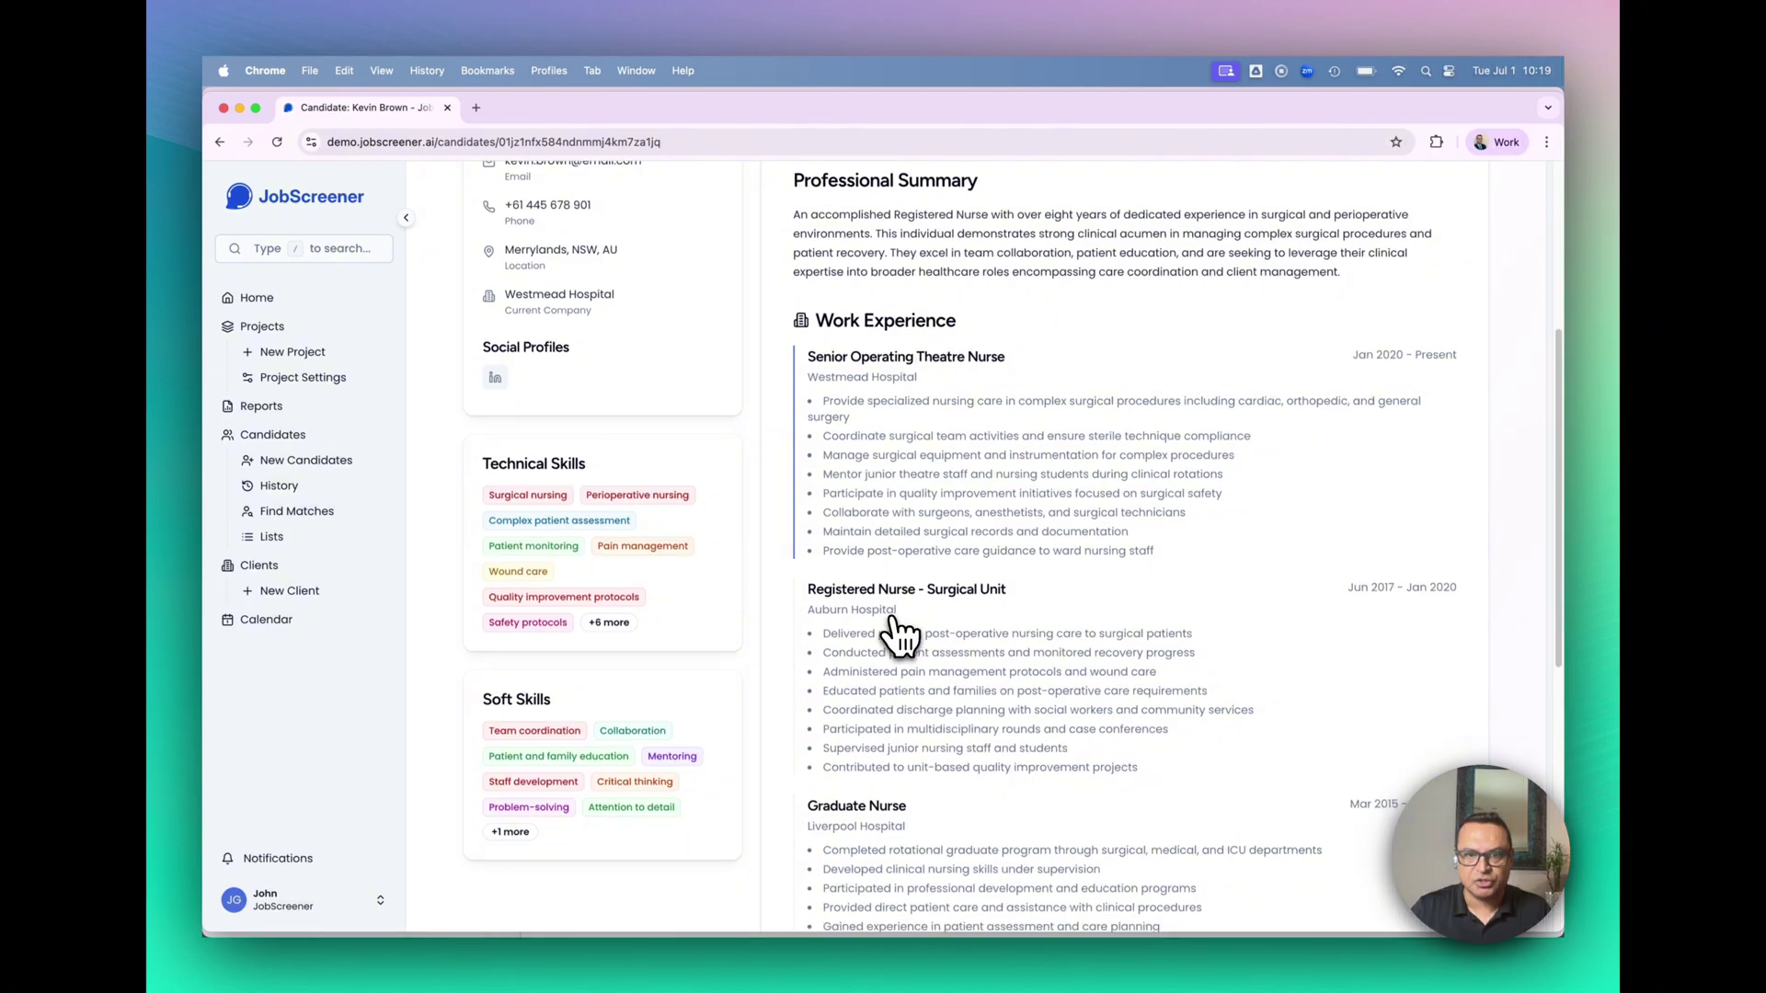
scroll(899, 635, "down", 3)
scroll(892, 620, "down", 1)
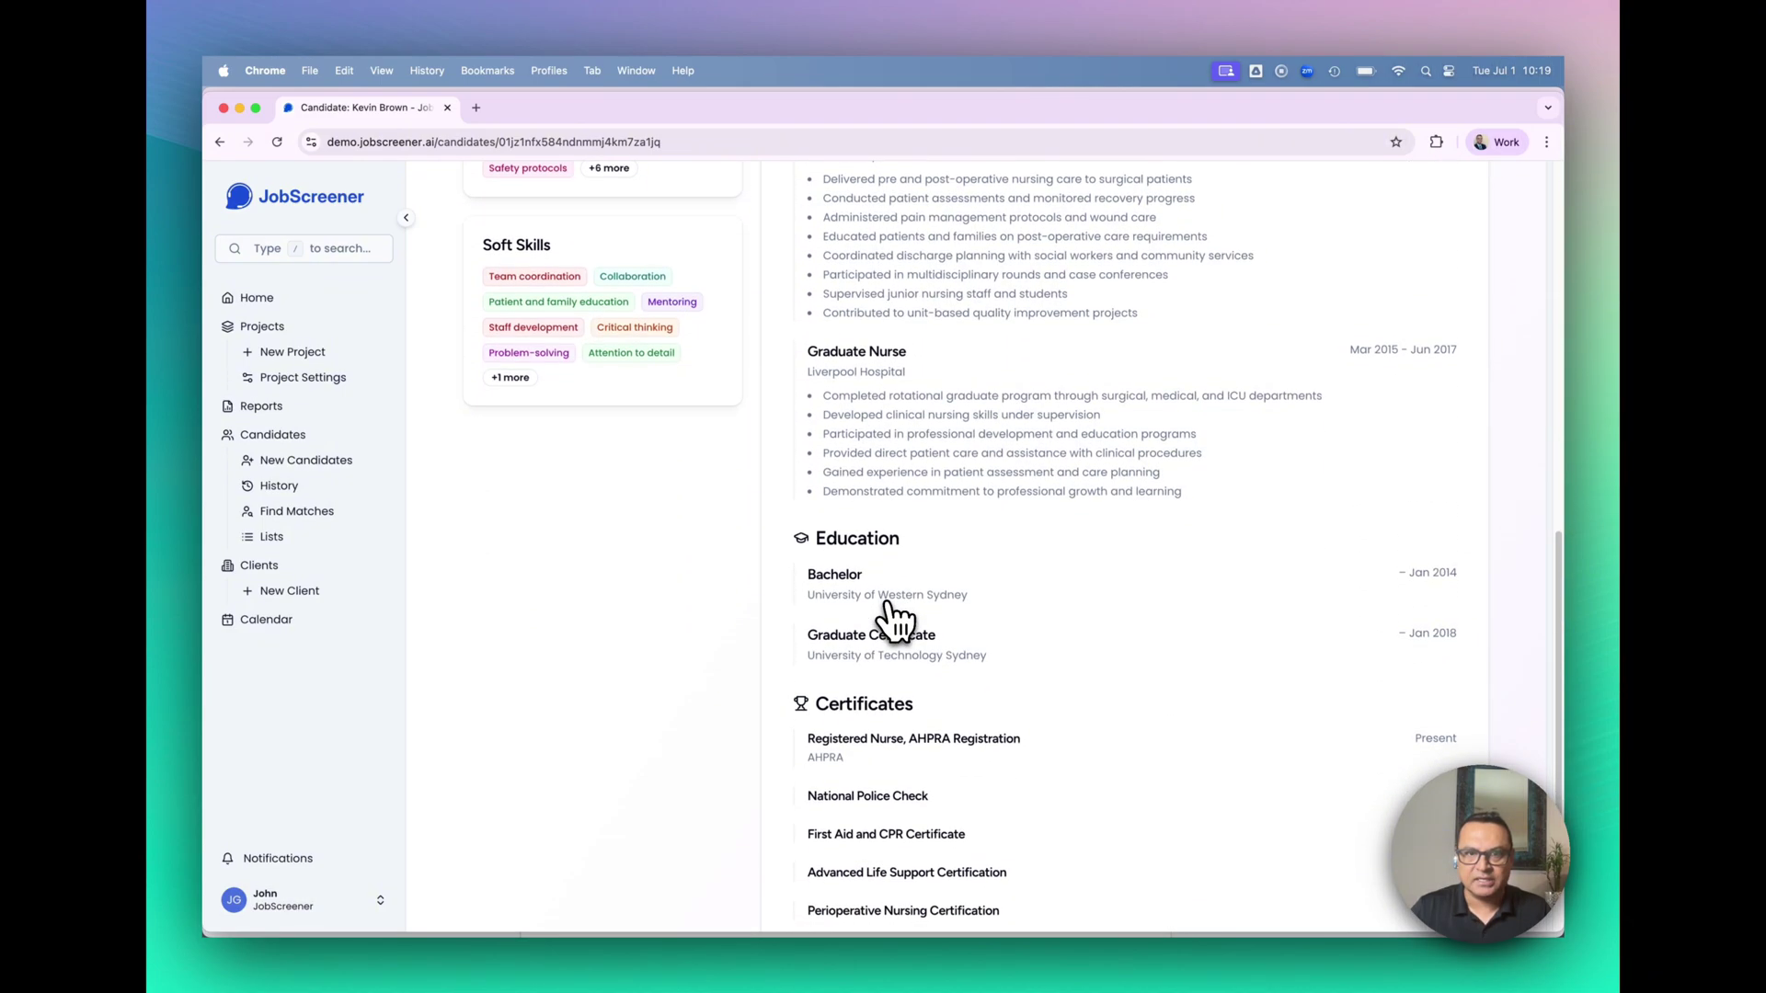
scroll(932, 639, "down", 3)
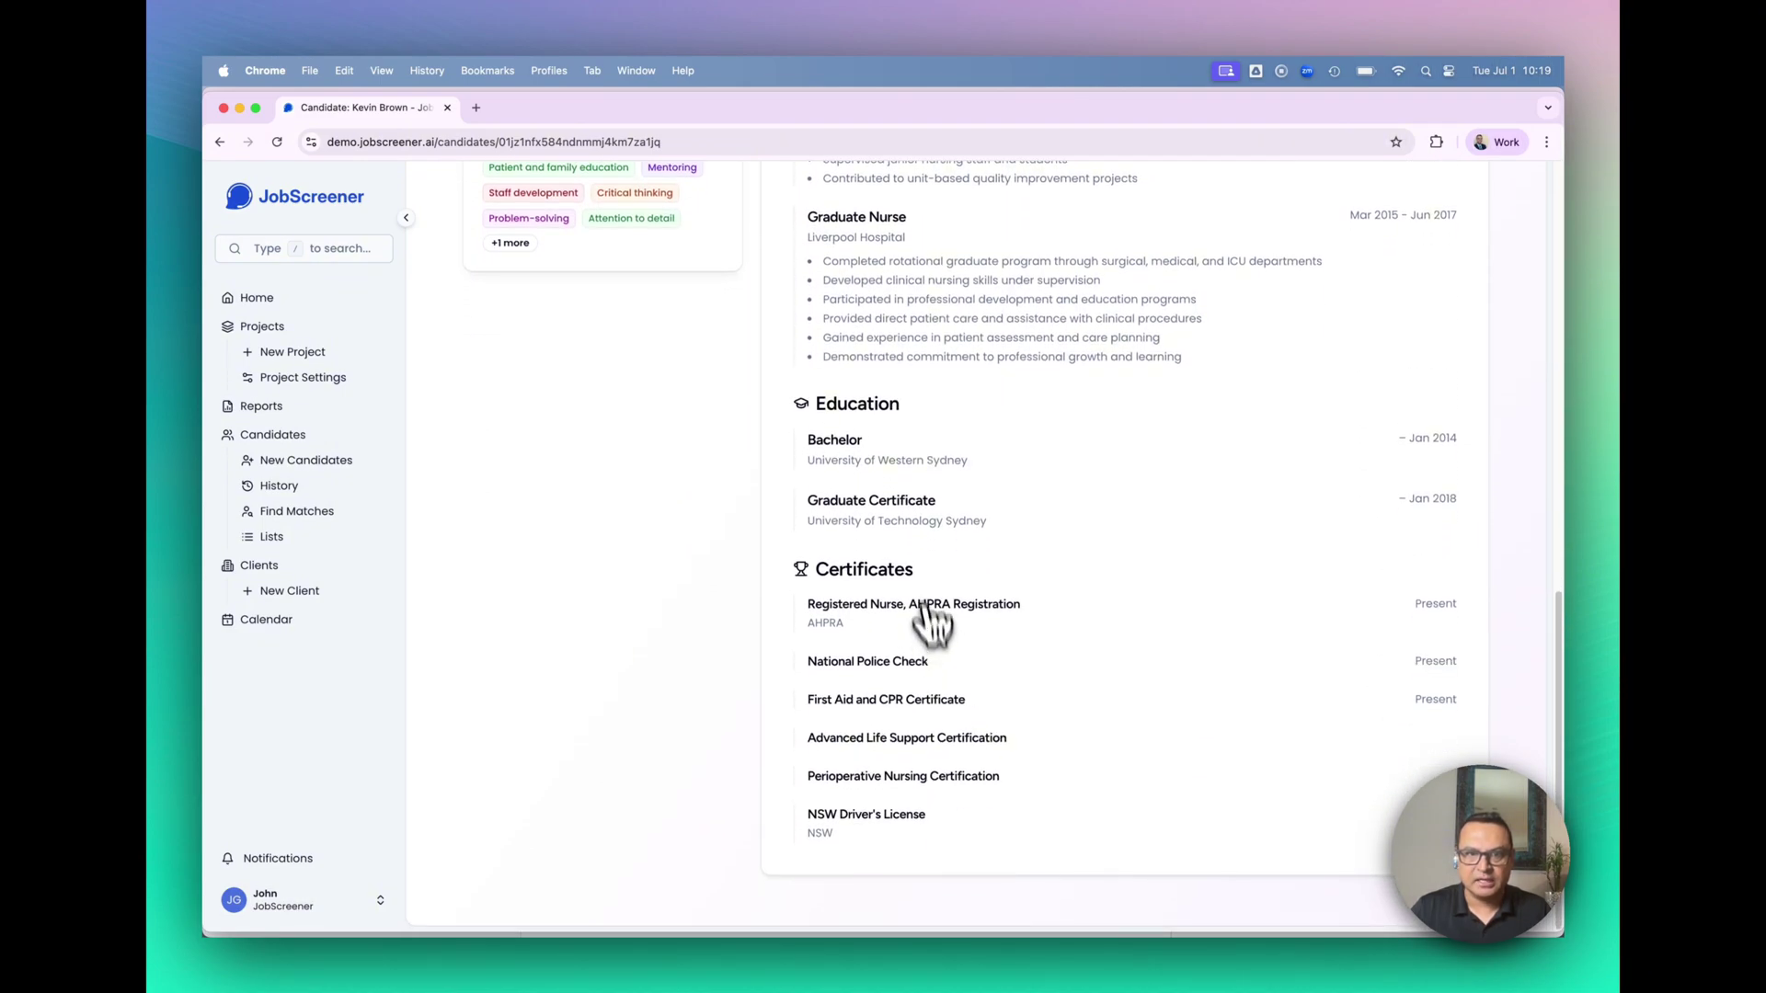
scroll(974, 616, "up", 15)
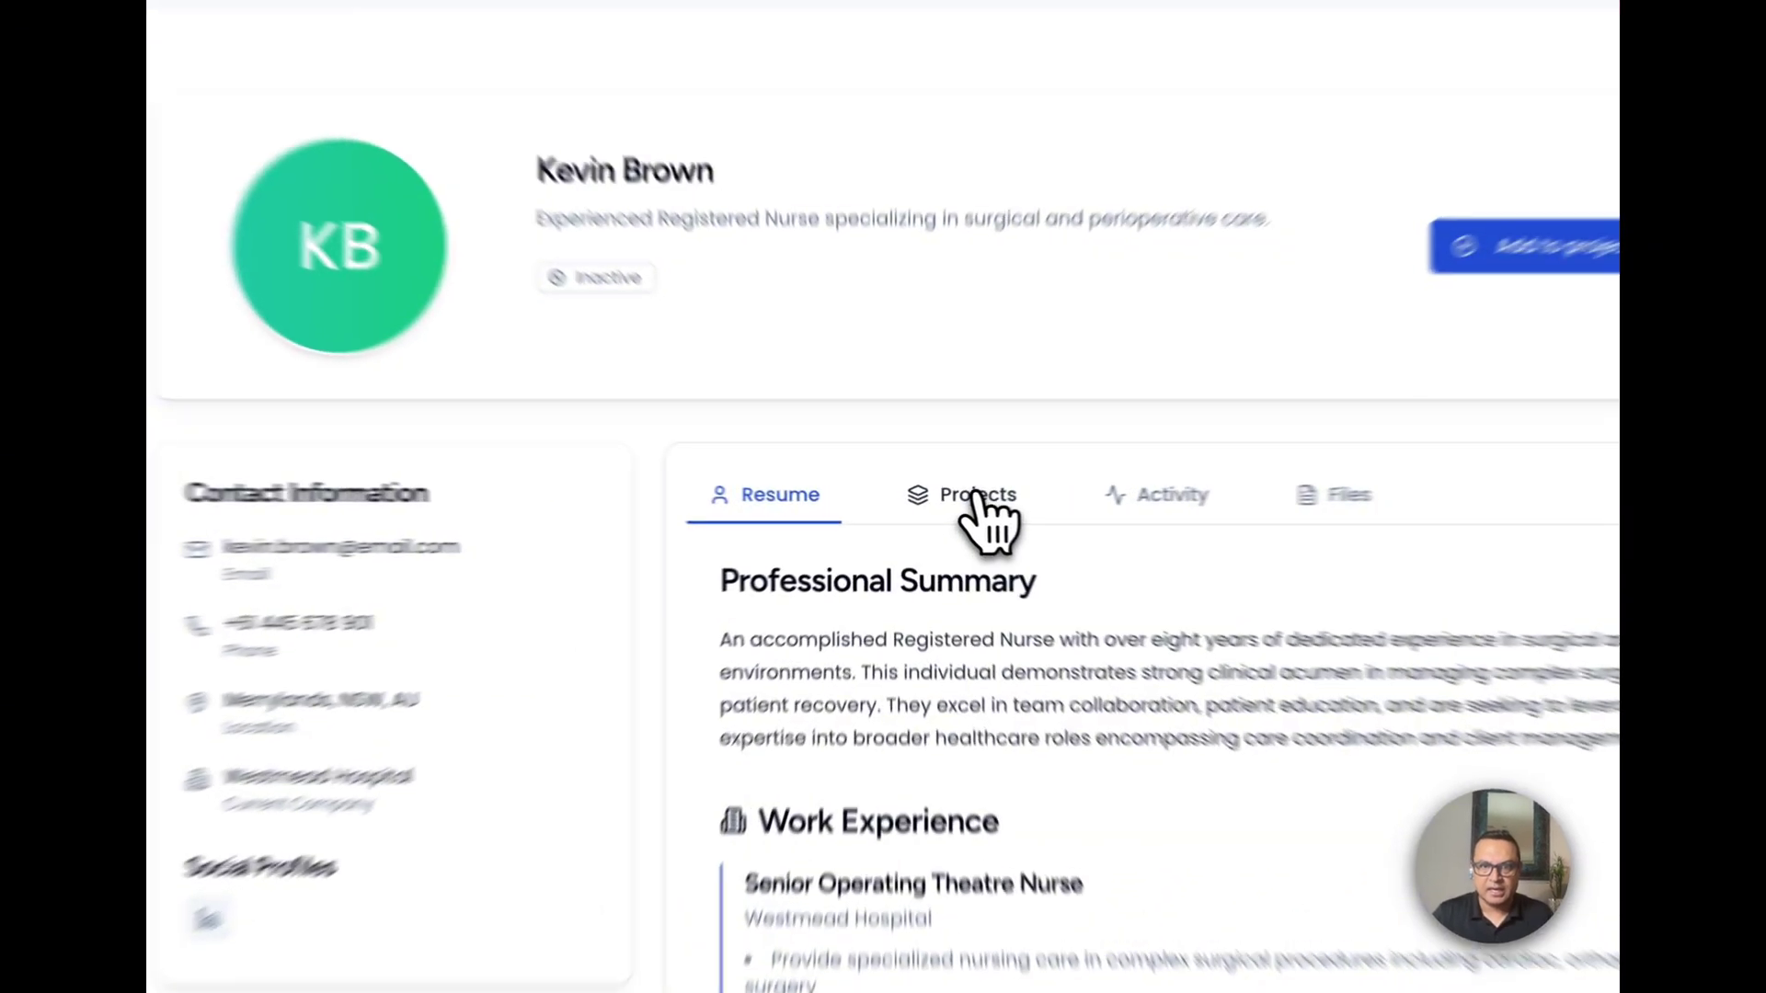
Open the candidate's Project Manager I - Google Inc report from their list of projects and return to the project.
left_click(975, 497)
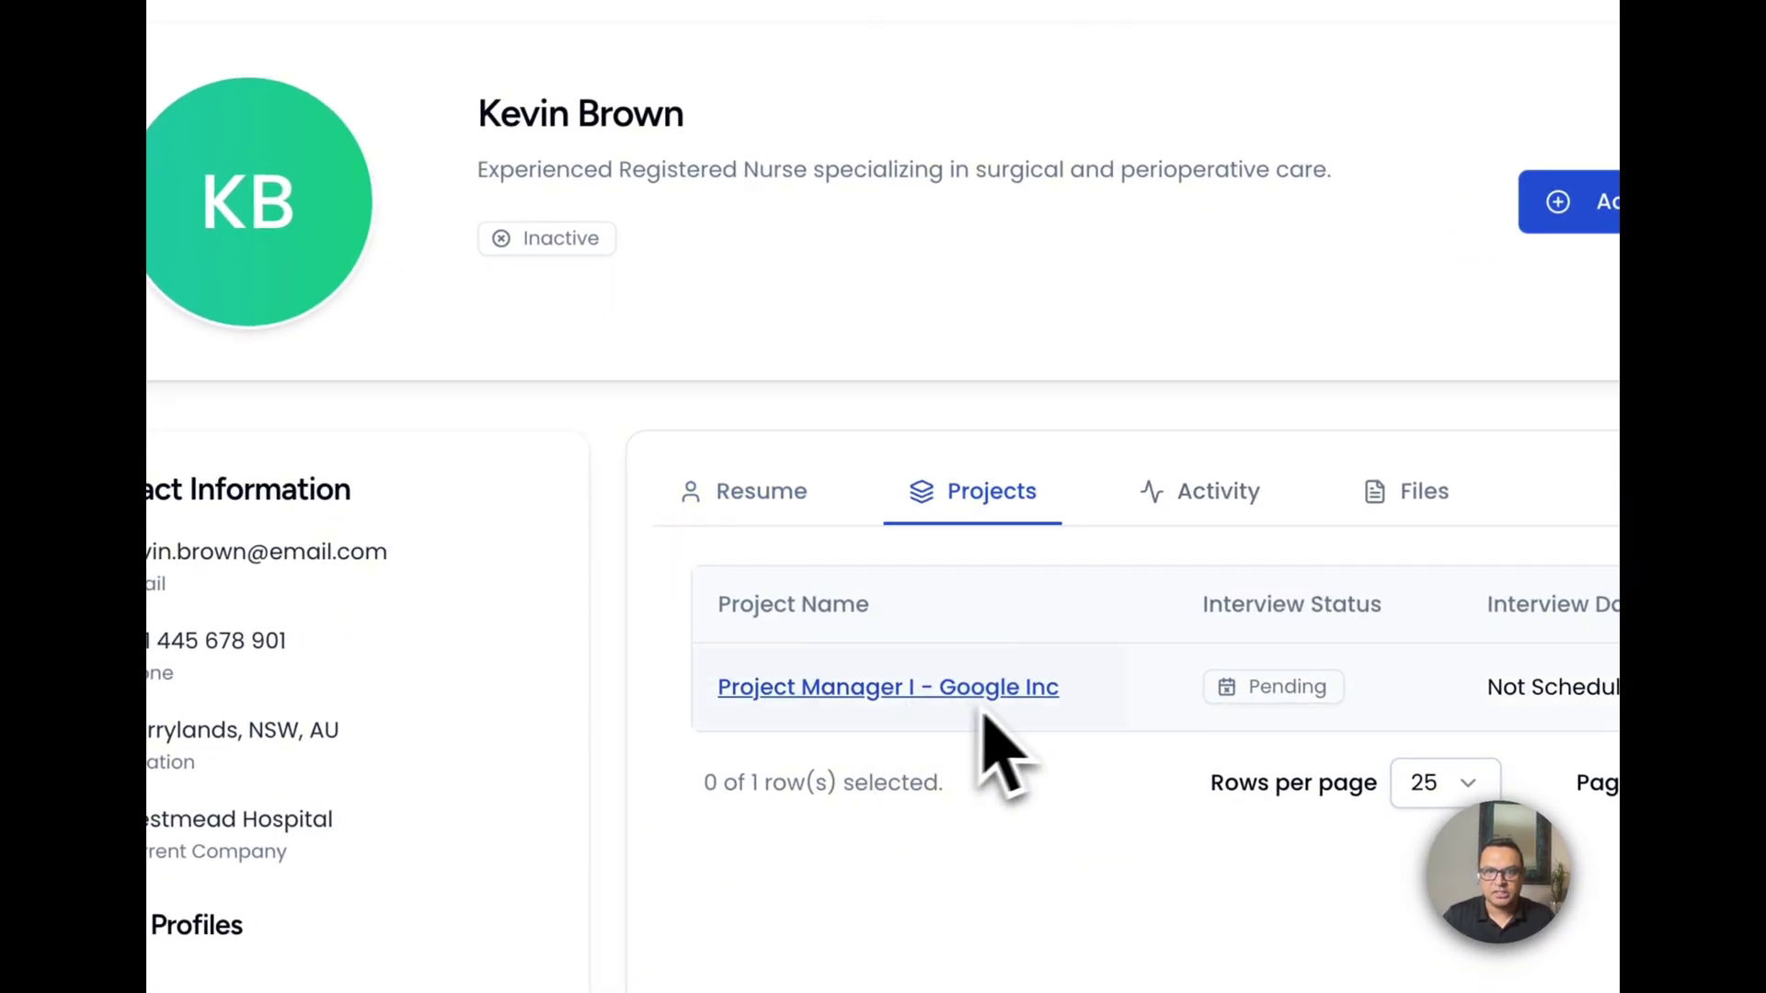
left_click(923, 692)
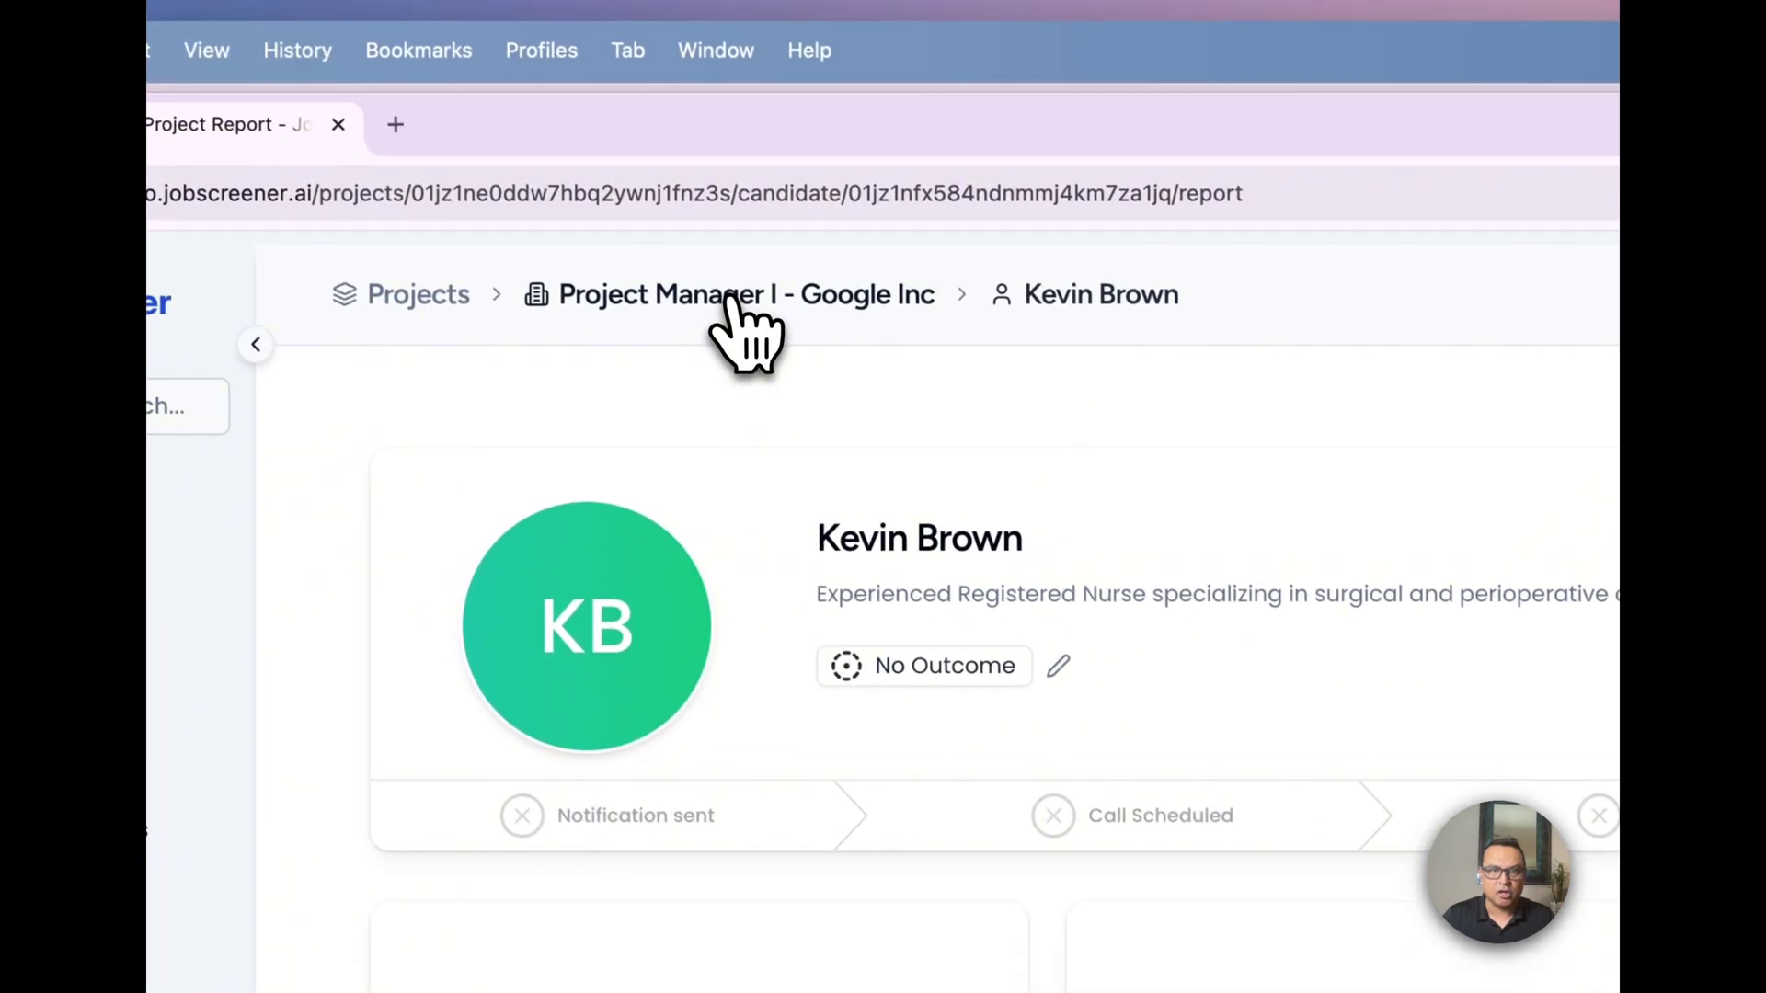
left_click(734, 300)
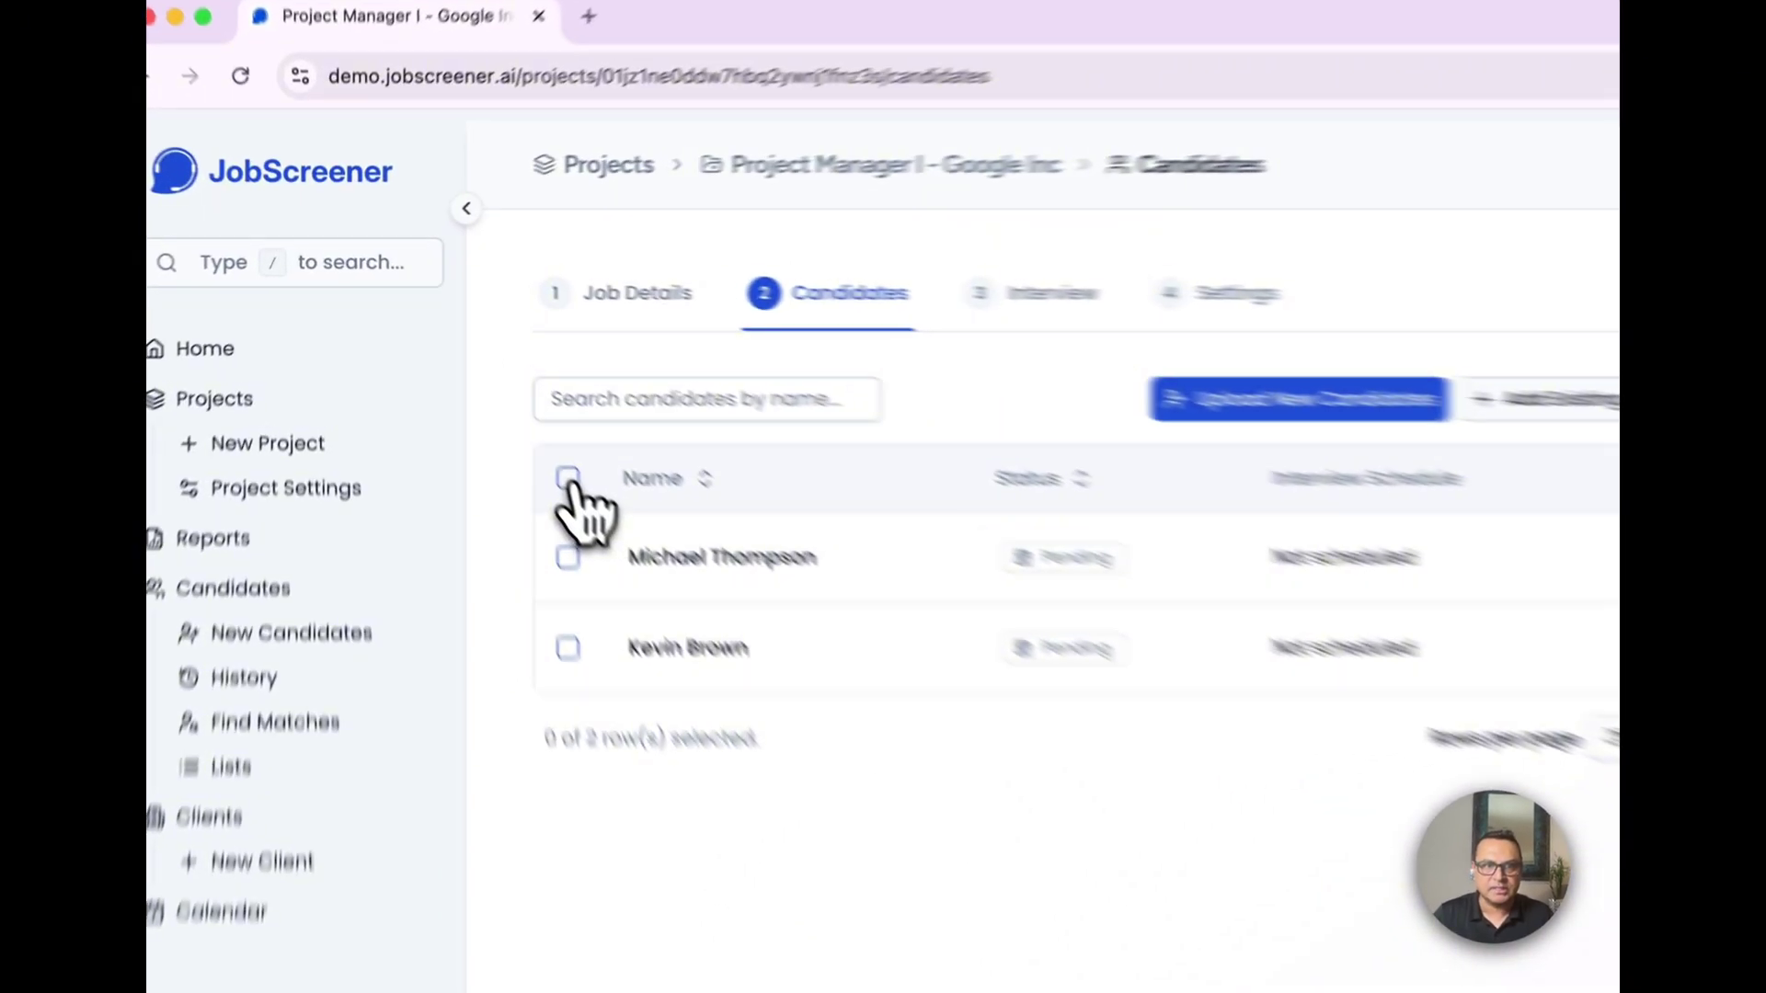
Select all candidates in the project and open the resume match analysis.
left_click(464, 372)
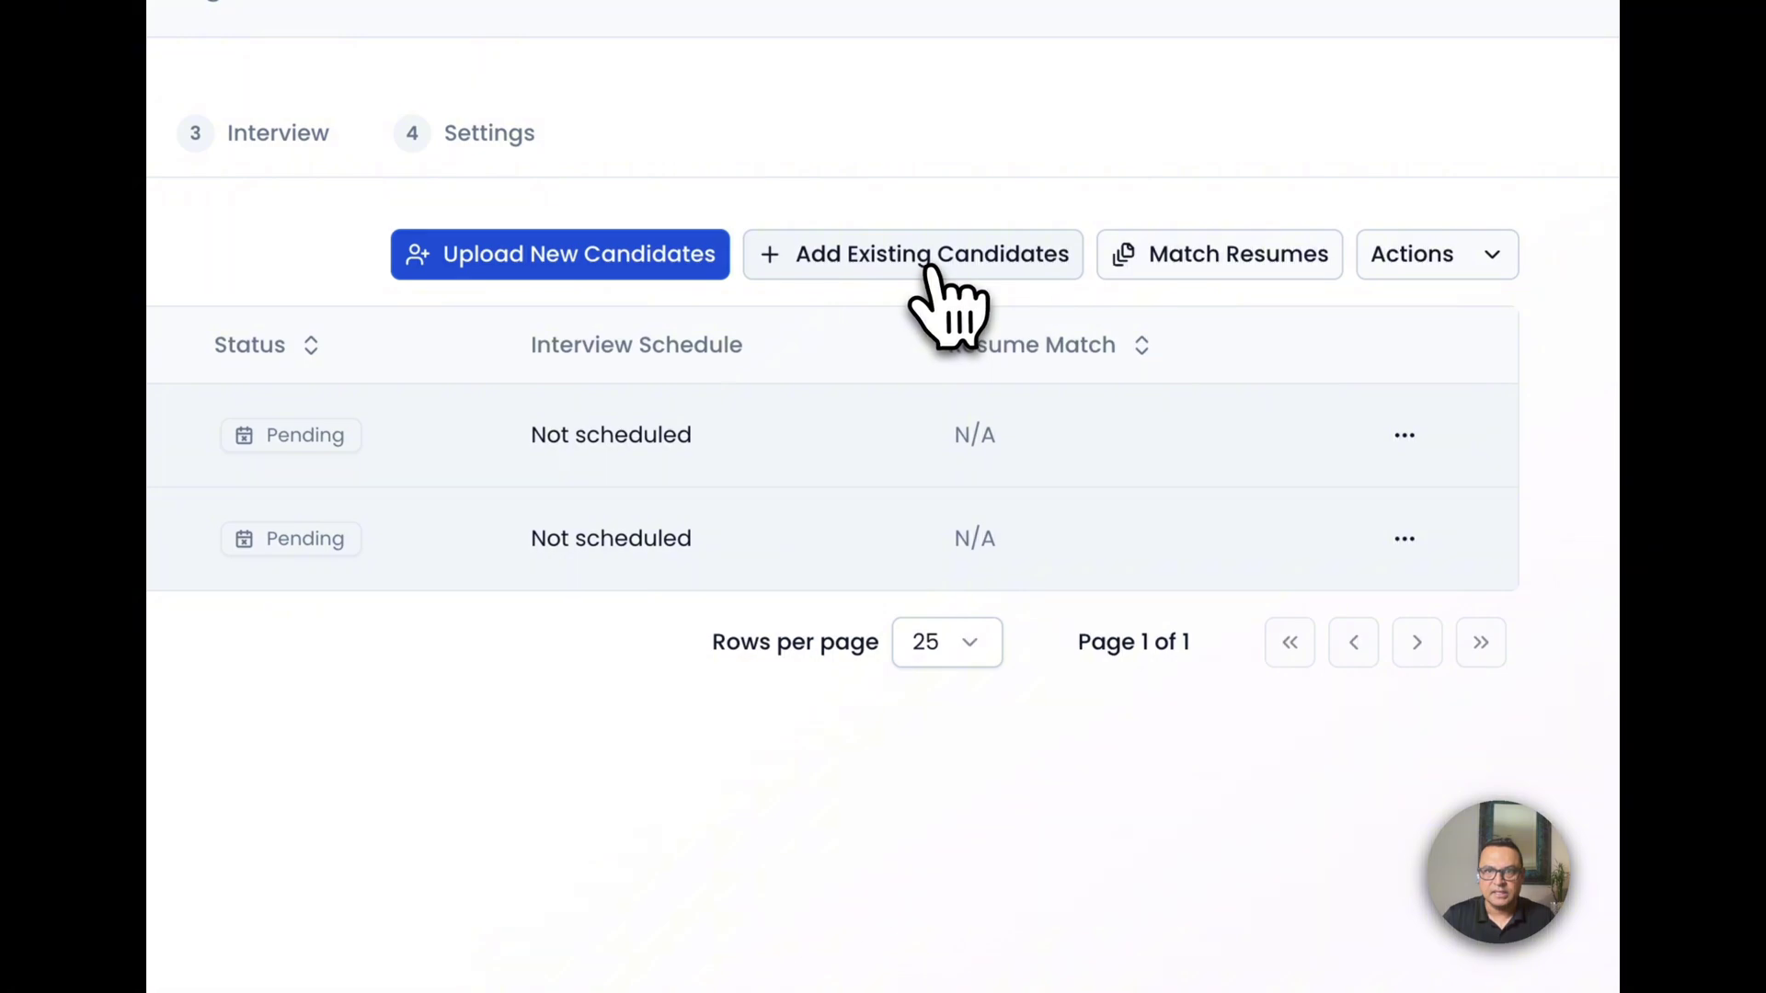
left_click(1216, 257)
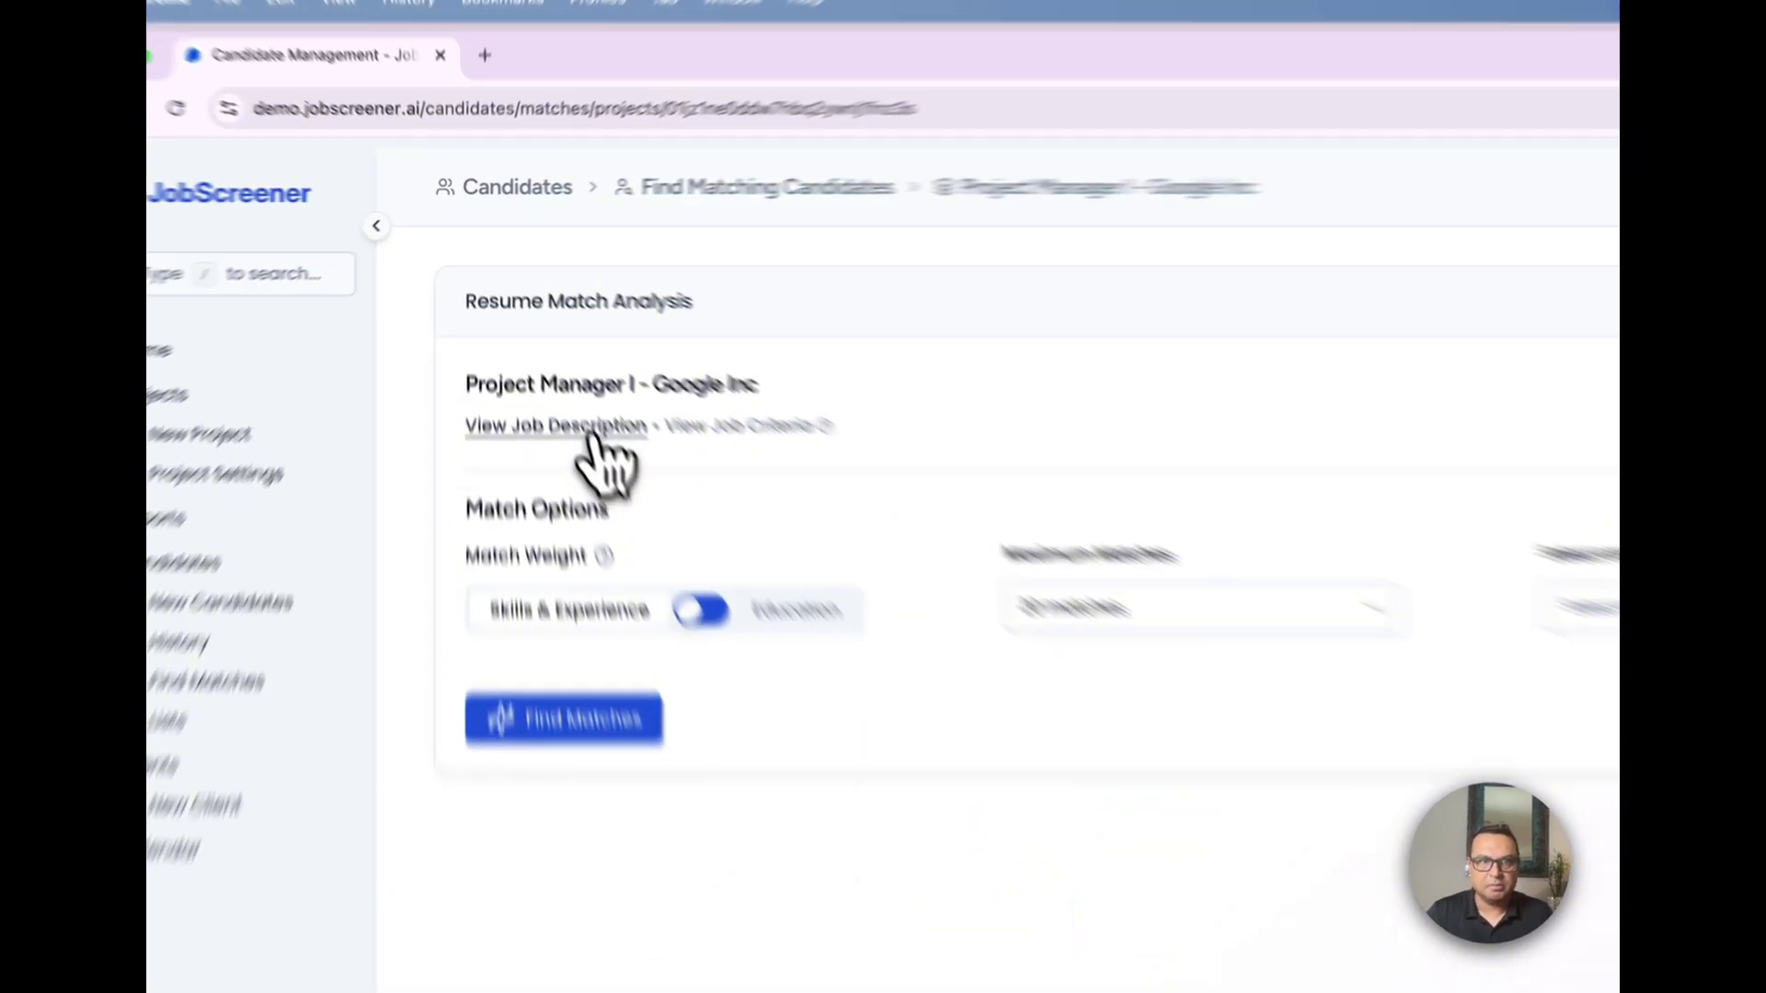
View the job description used for the resume match, close it, and examine the job criteria for skills, experience and education.
left_click(536, 355)
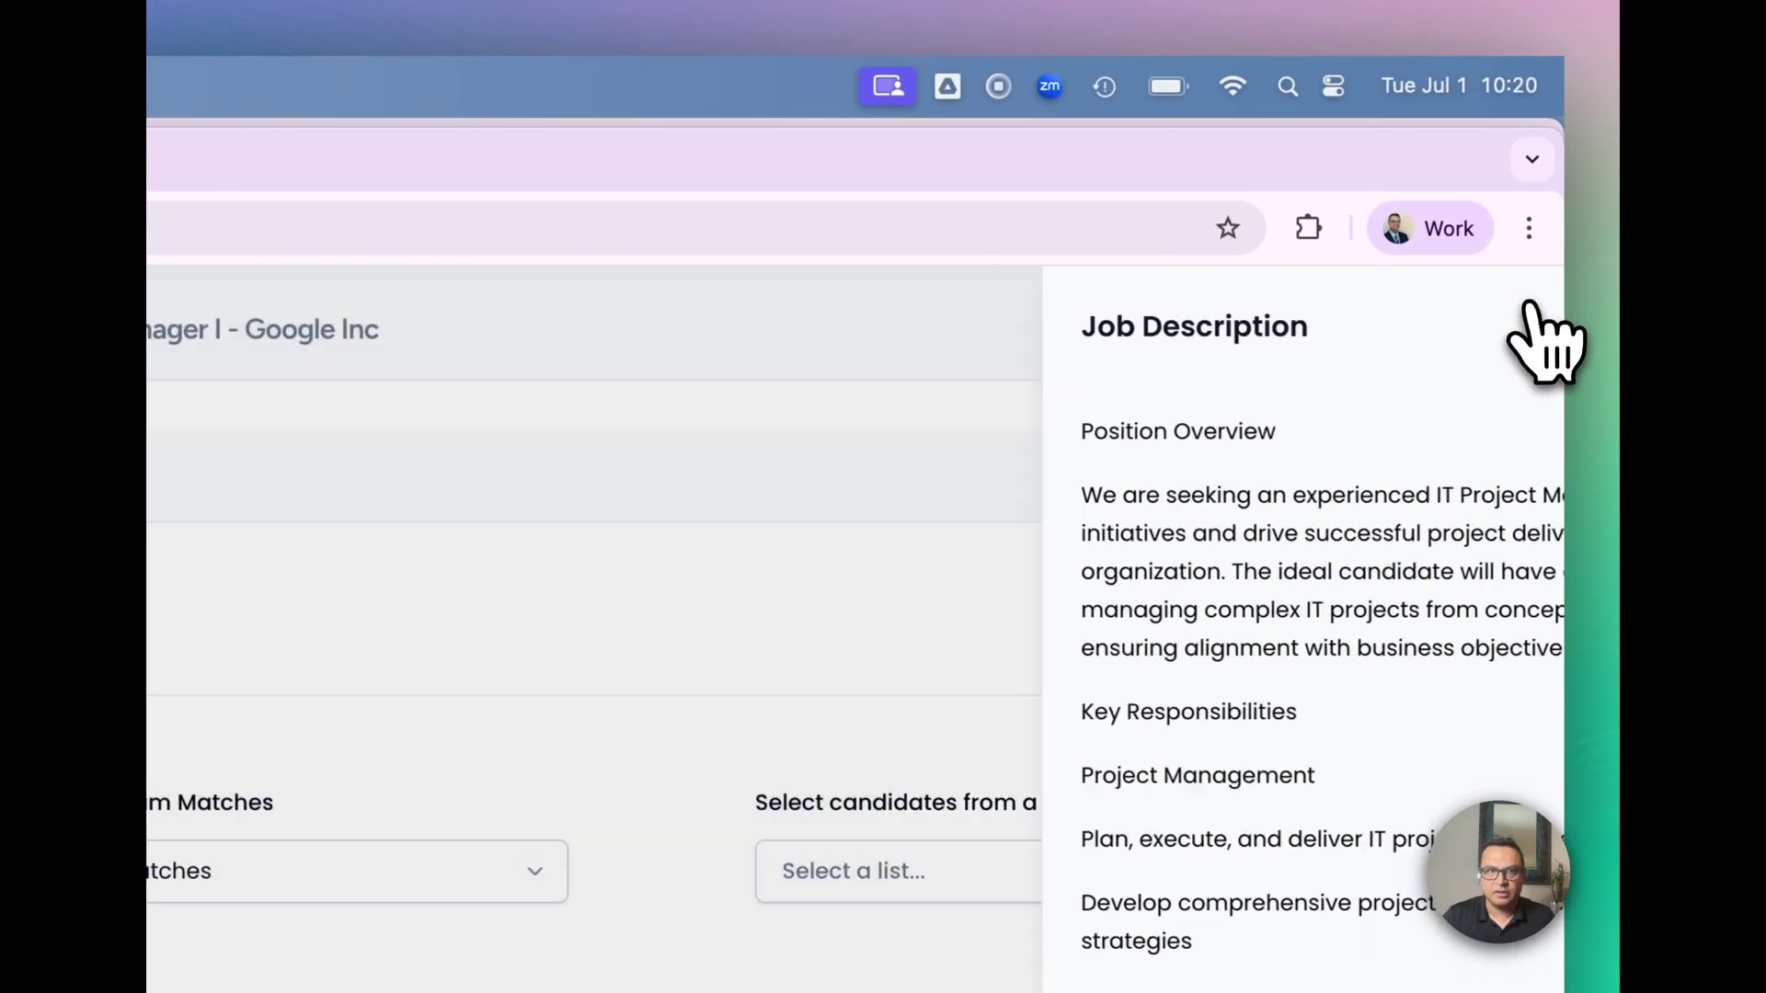
left_click(1526, 304)
left_click(310, 367)
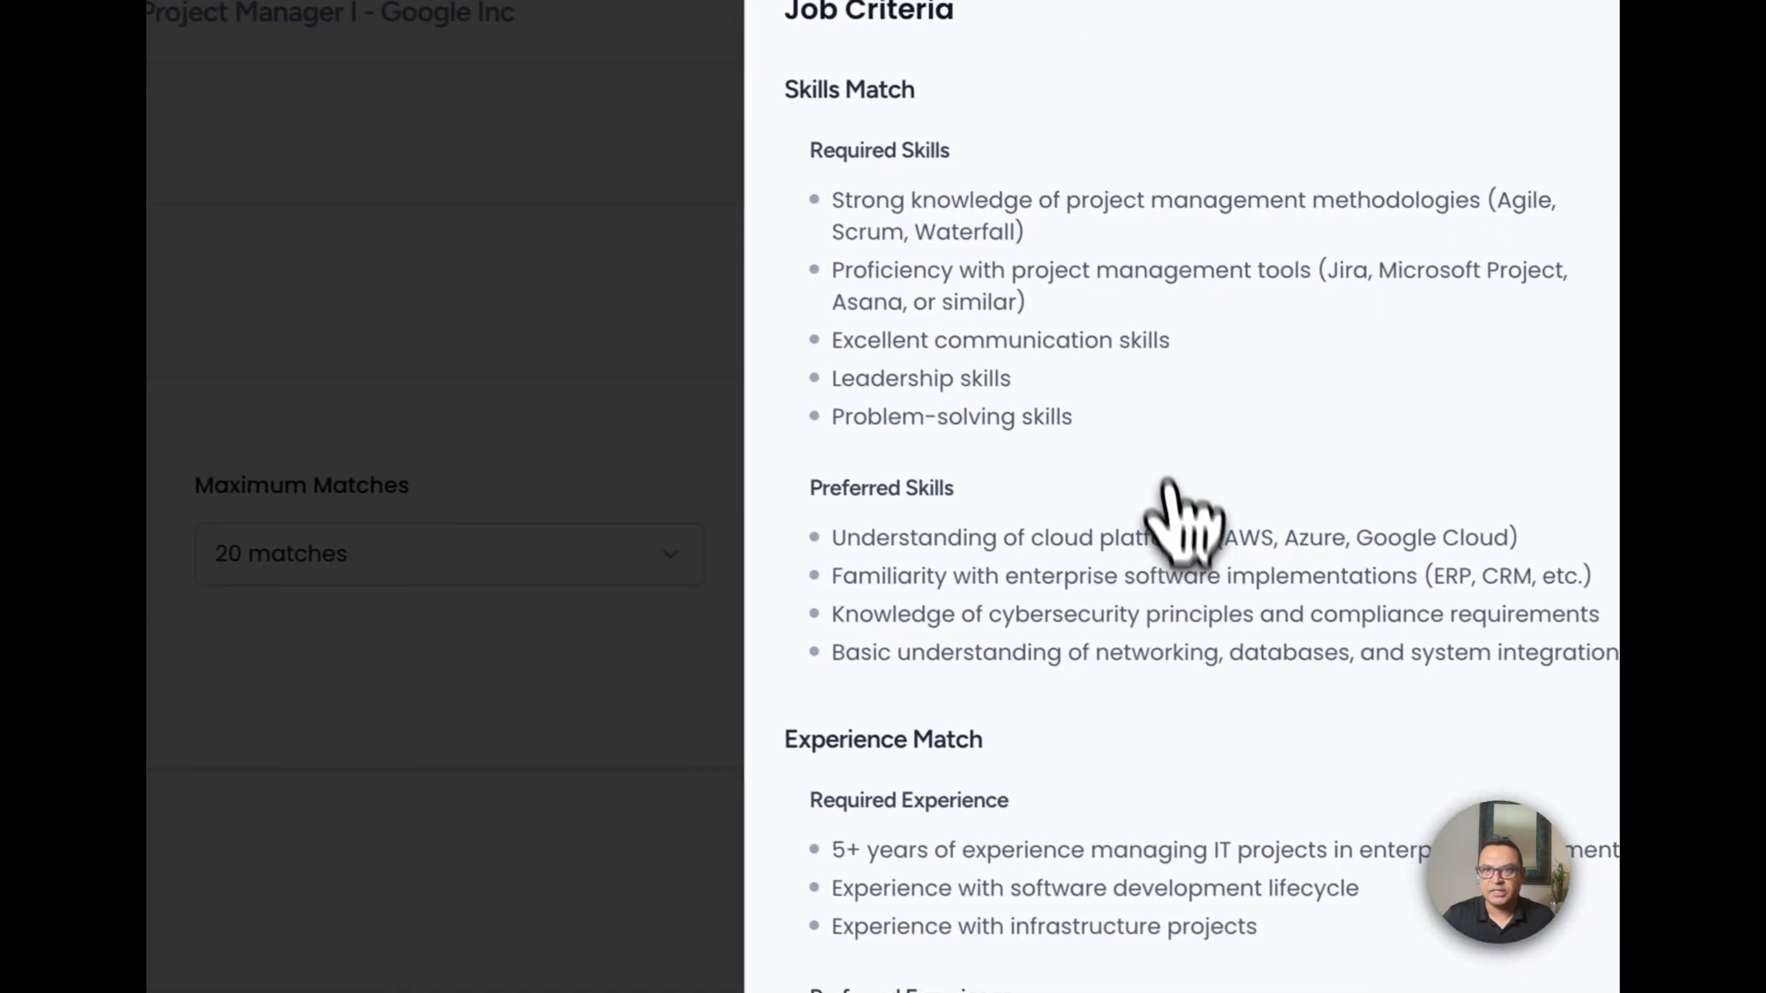
scroll(1600, 811, "down", 2)
scroll(1601, 811, "up", 2)
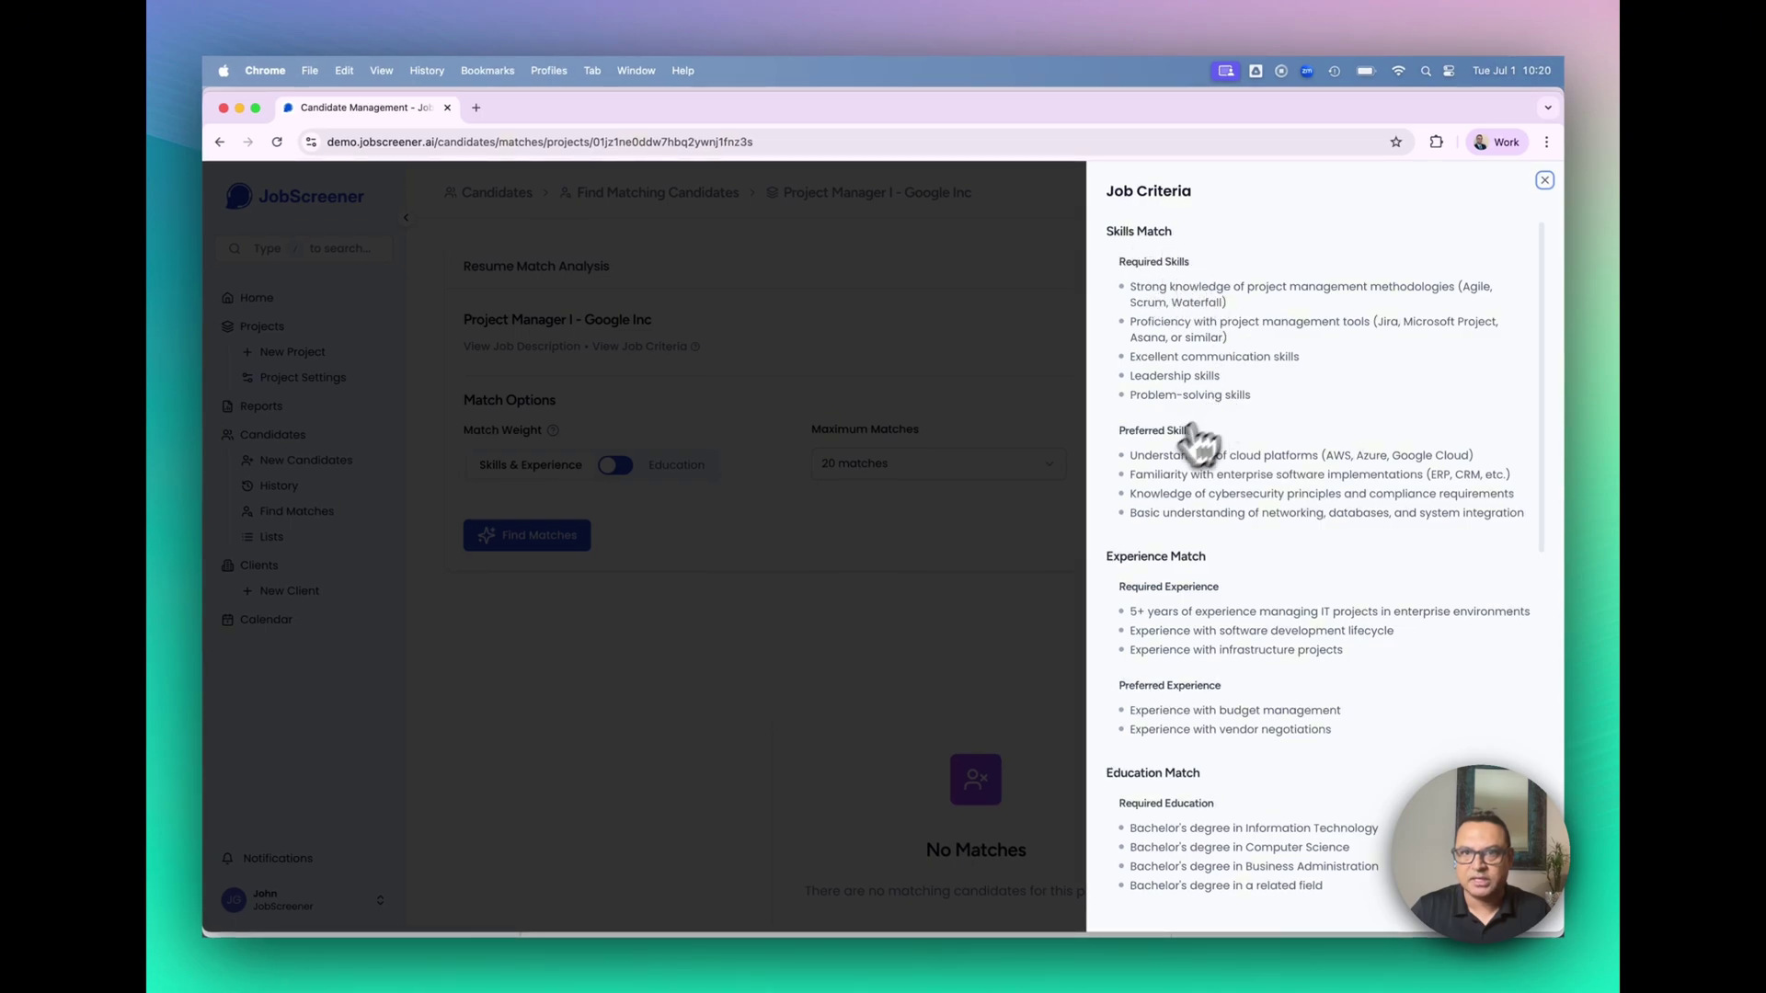
scroll(1211, 492, "down", 5)
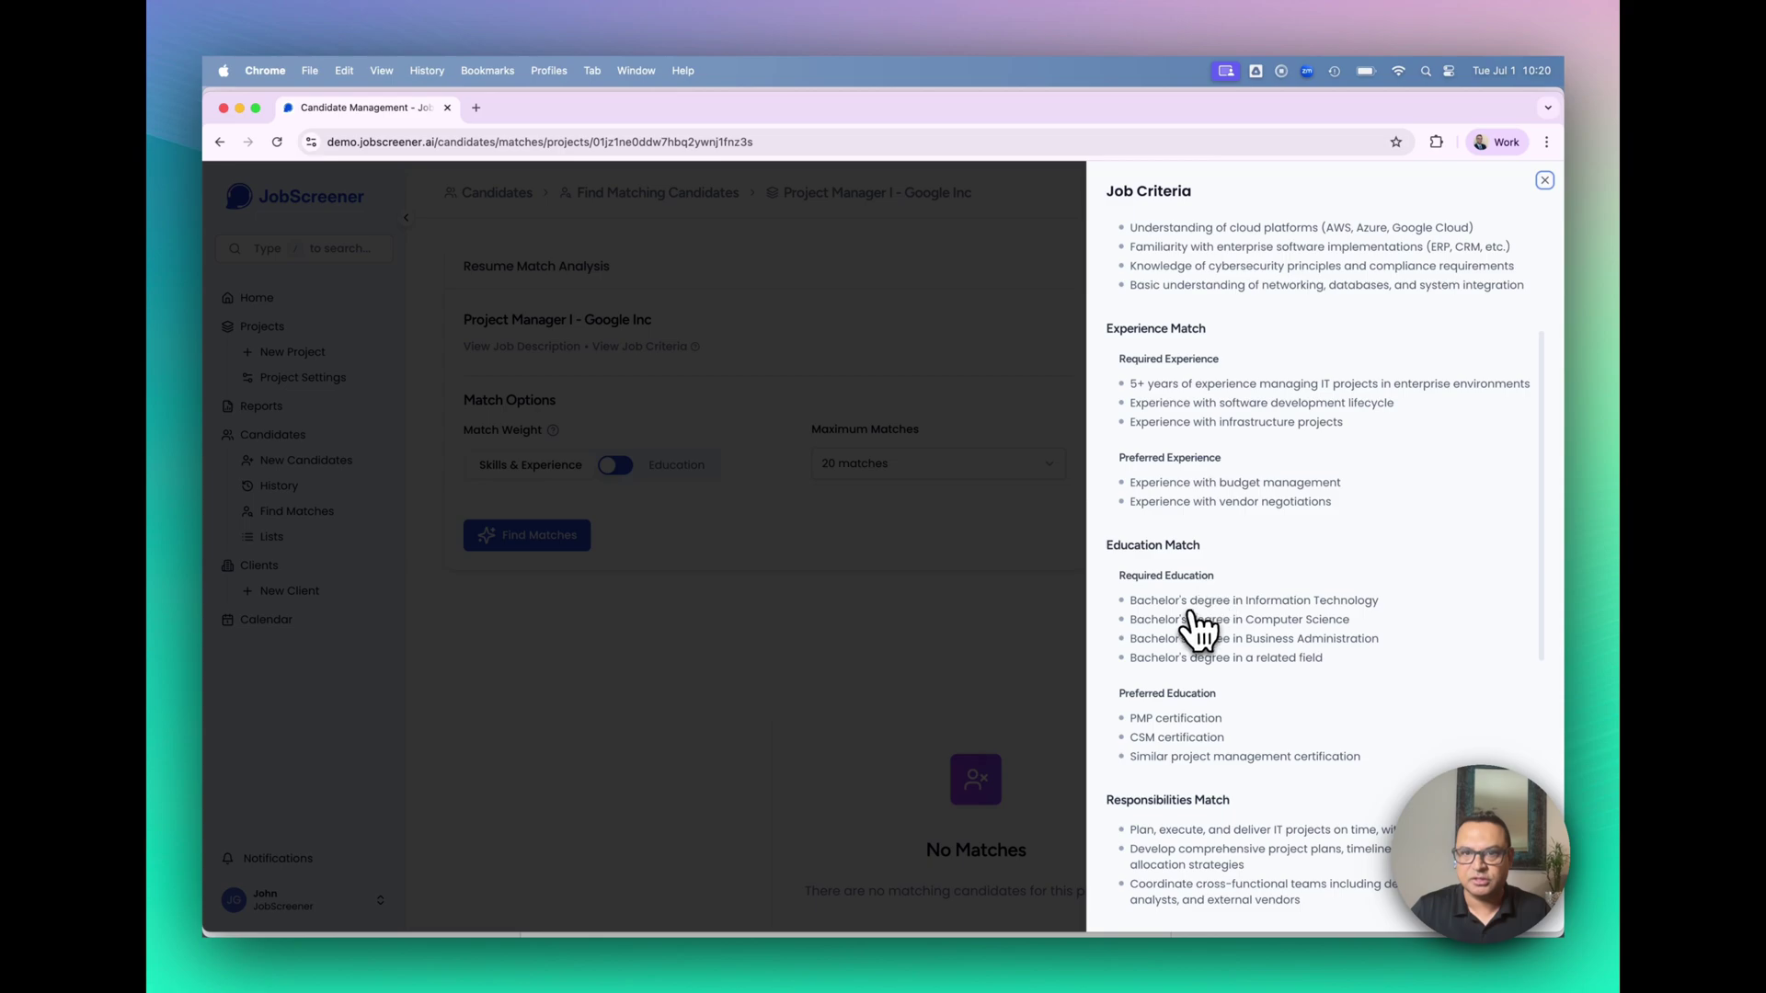
Review the responsibilities in the job criteria, close the criteria, and run the resume matching for Project Manager I - Google Inc.
scroll(1195, 619, "down", 3)
scroll(1196, 648, "down", 9)
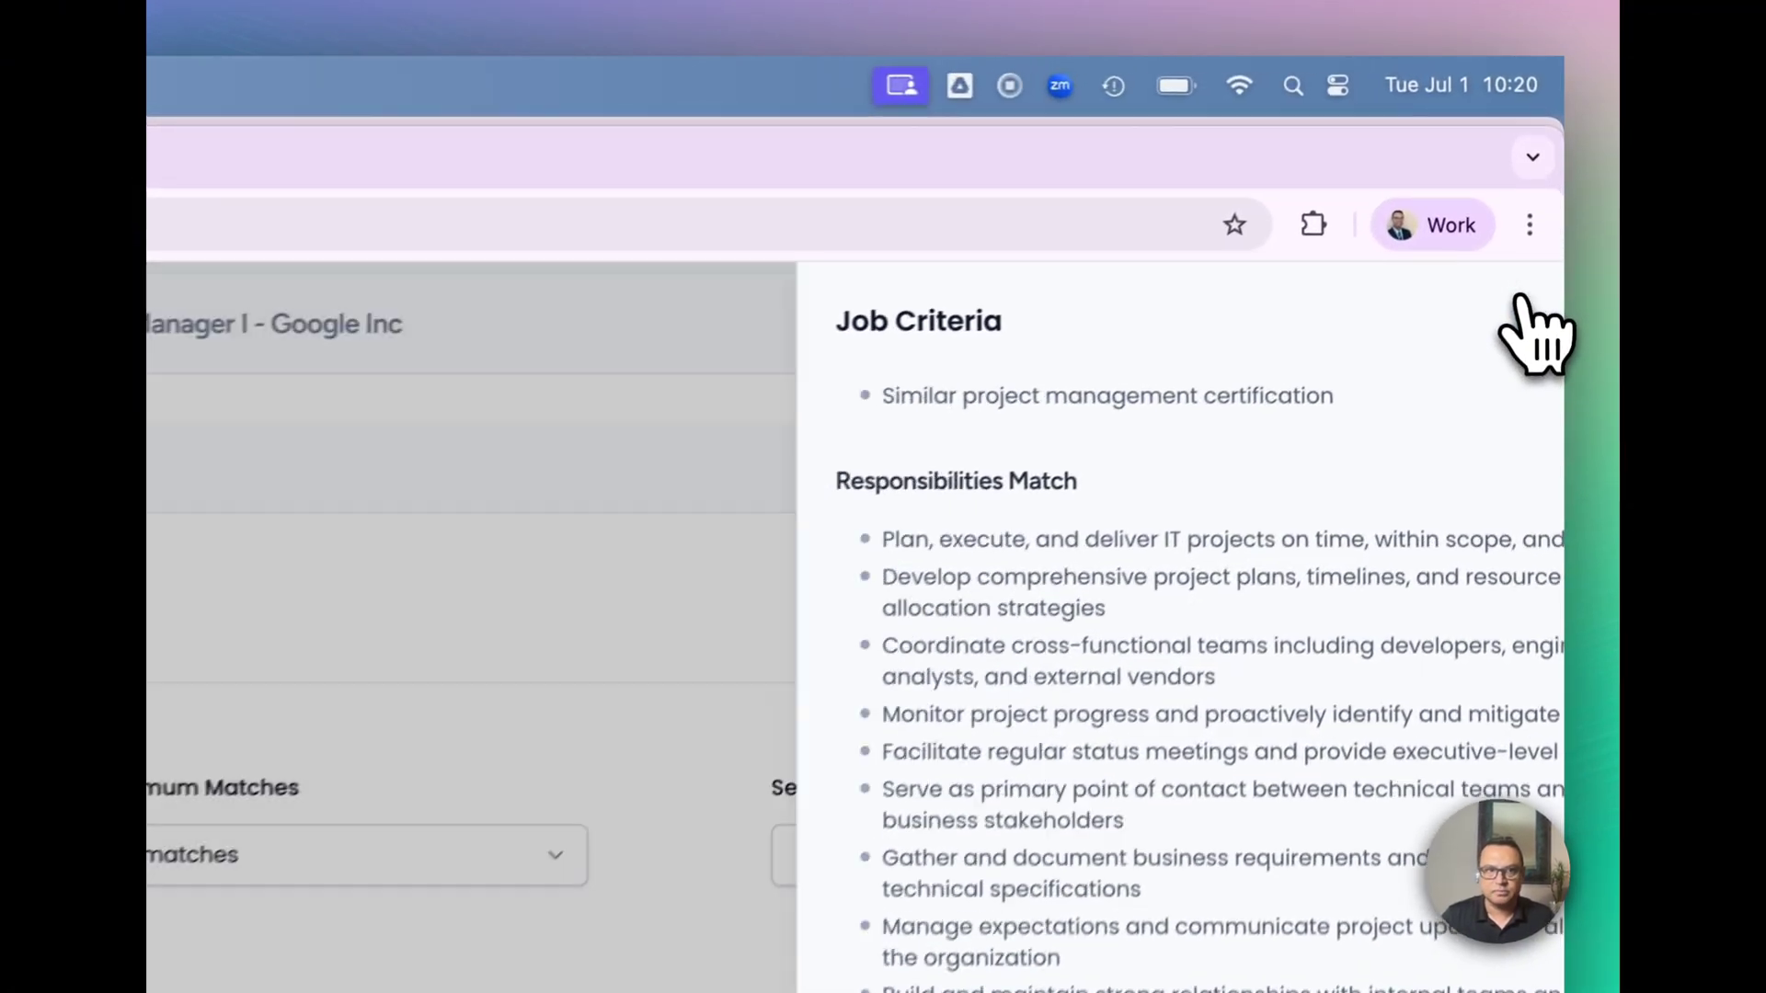
left_click(1518, 298)
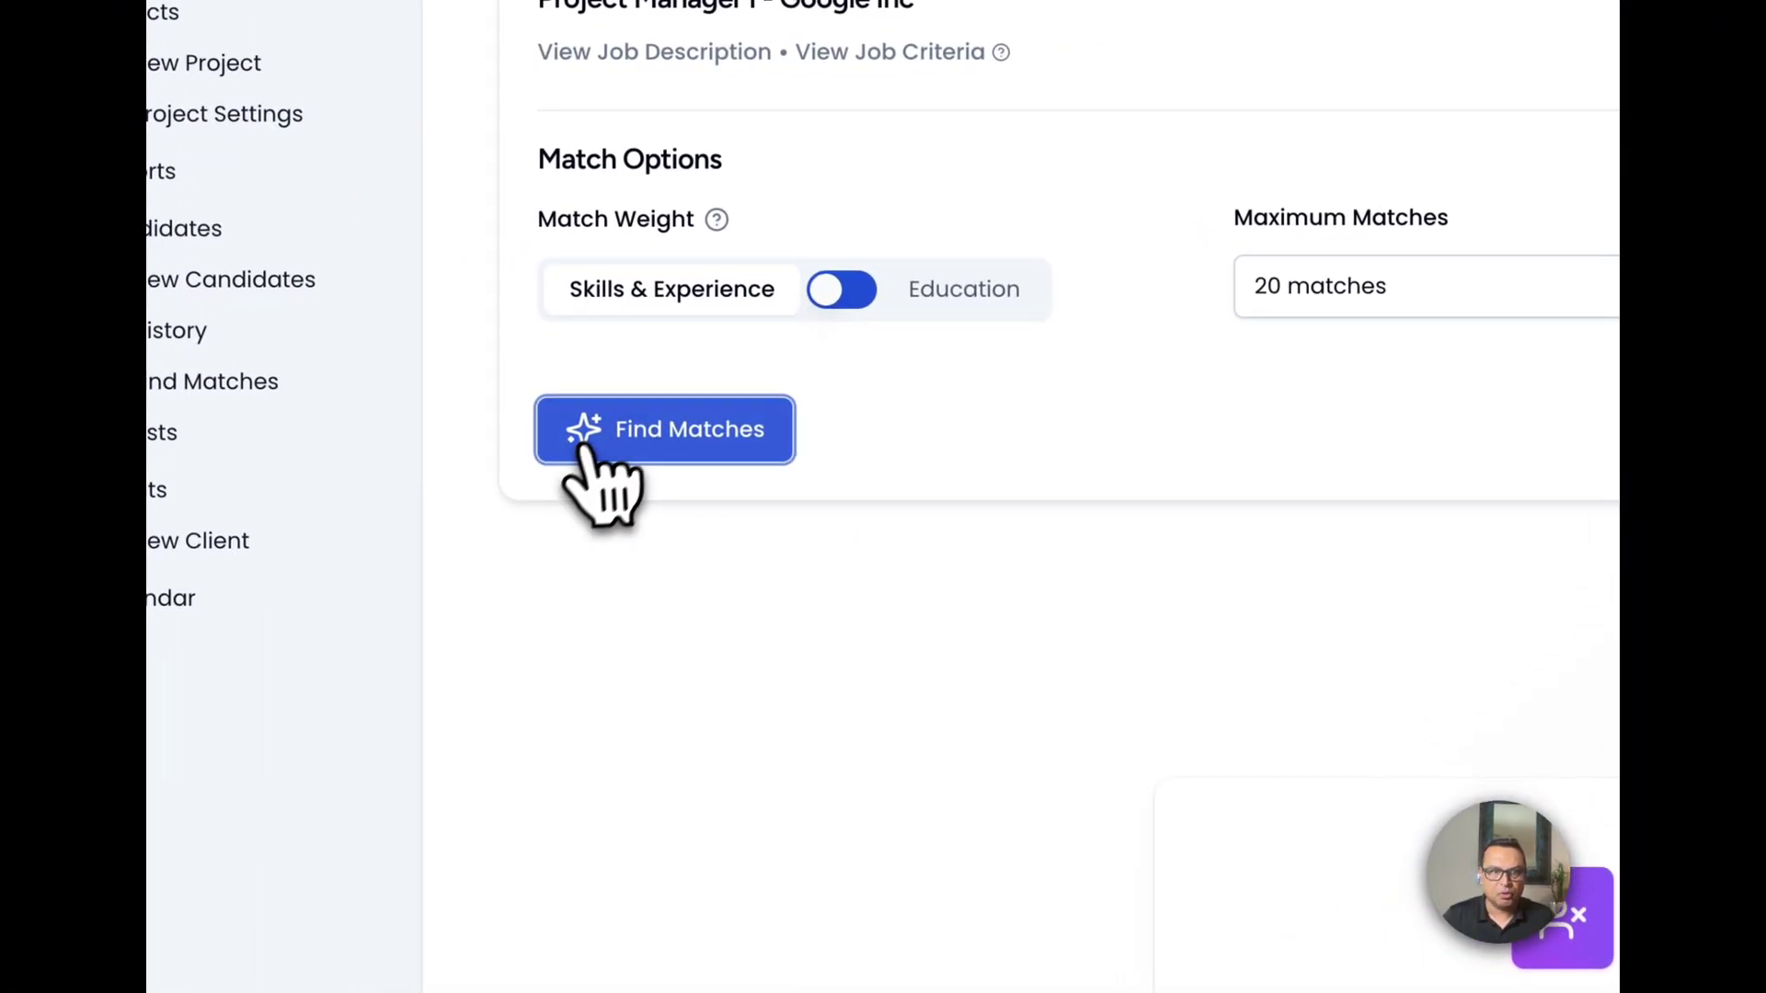
left_click(609, 453)
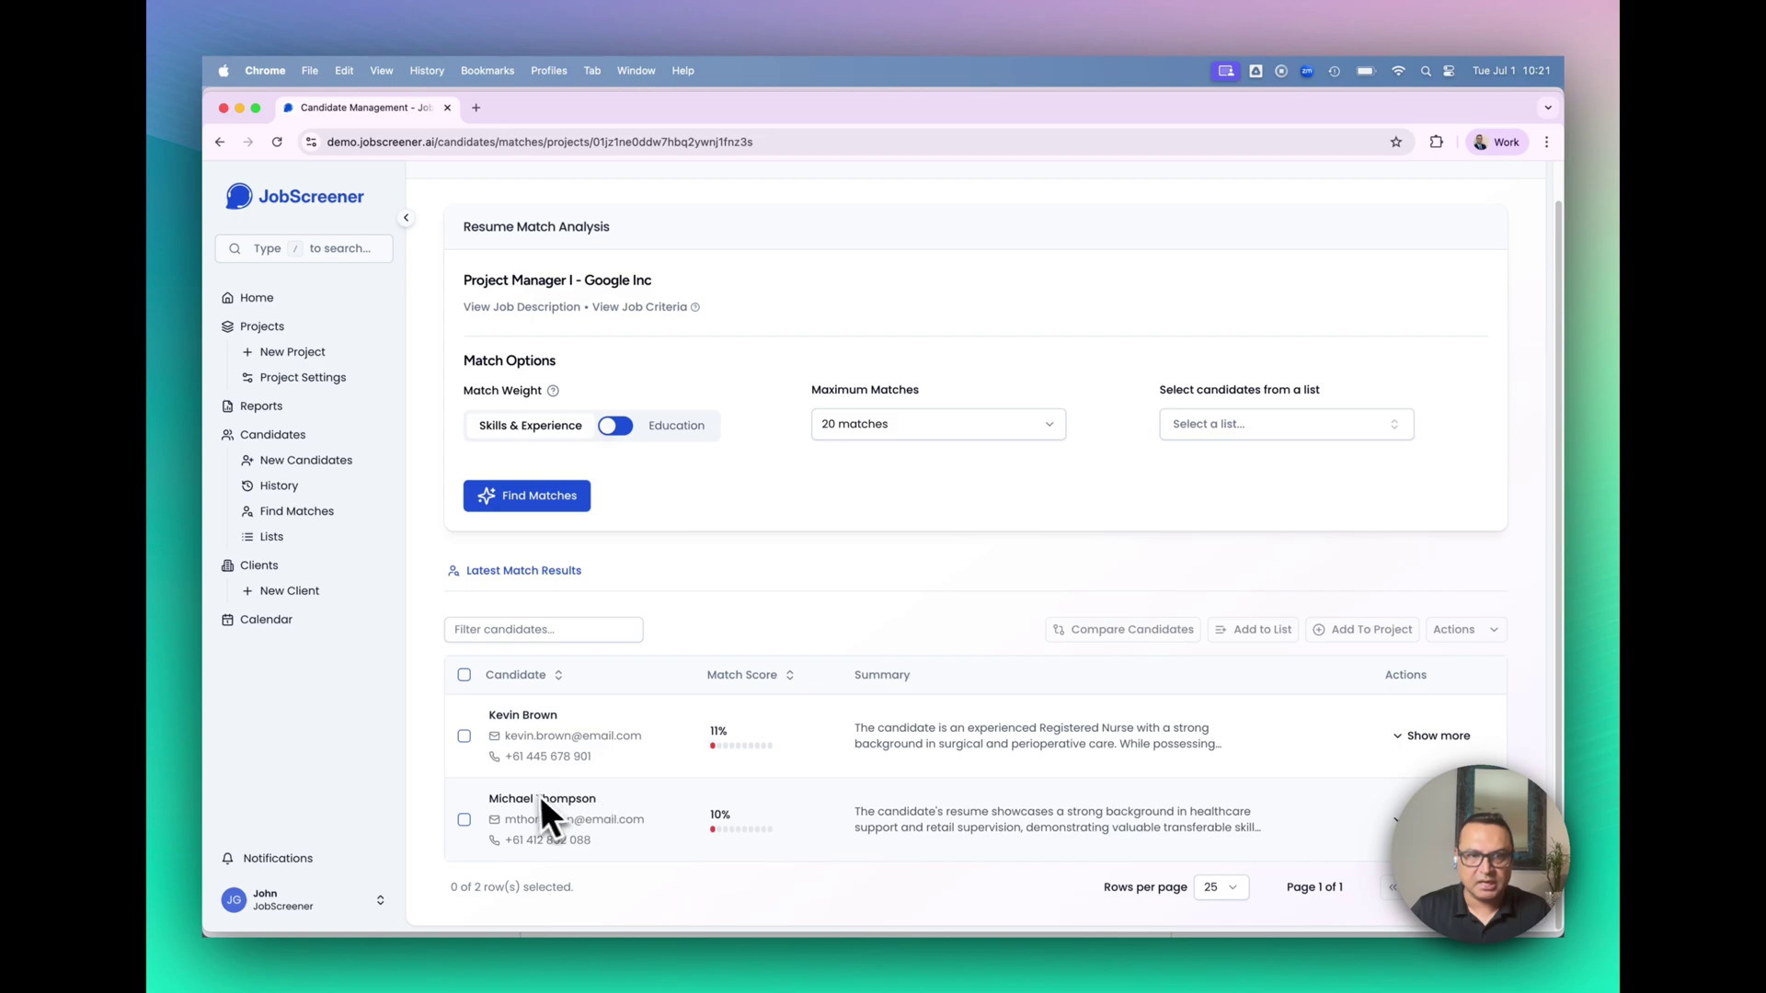
Select all matched candidates and compare their resume analysis summaries, key matching elements and key missing elements.
left_click(464, 674)
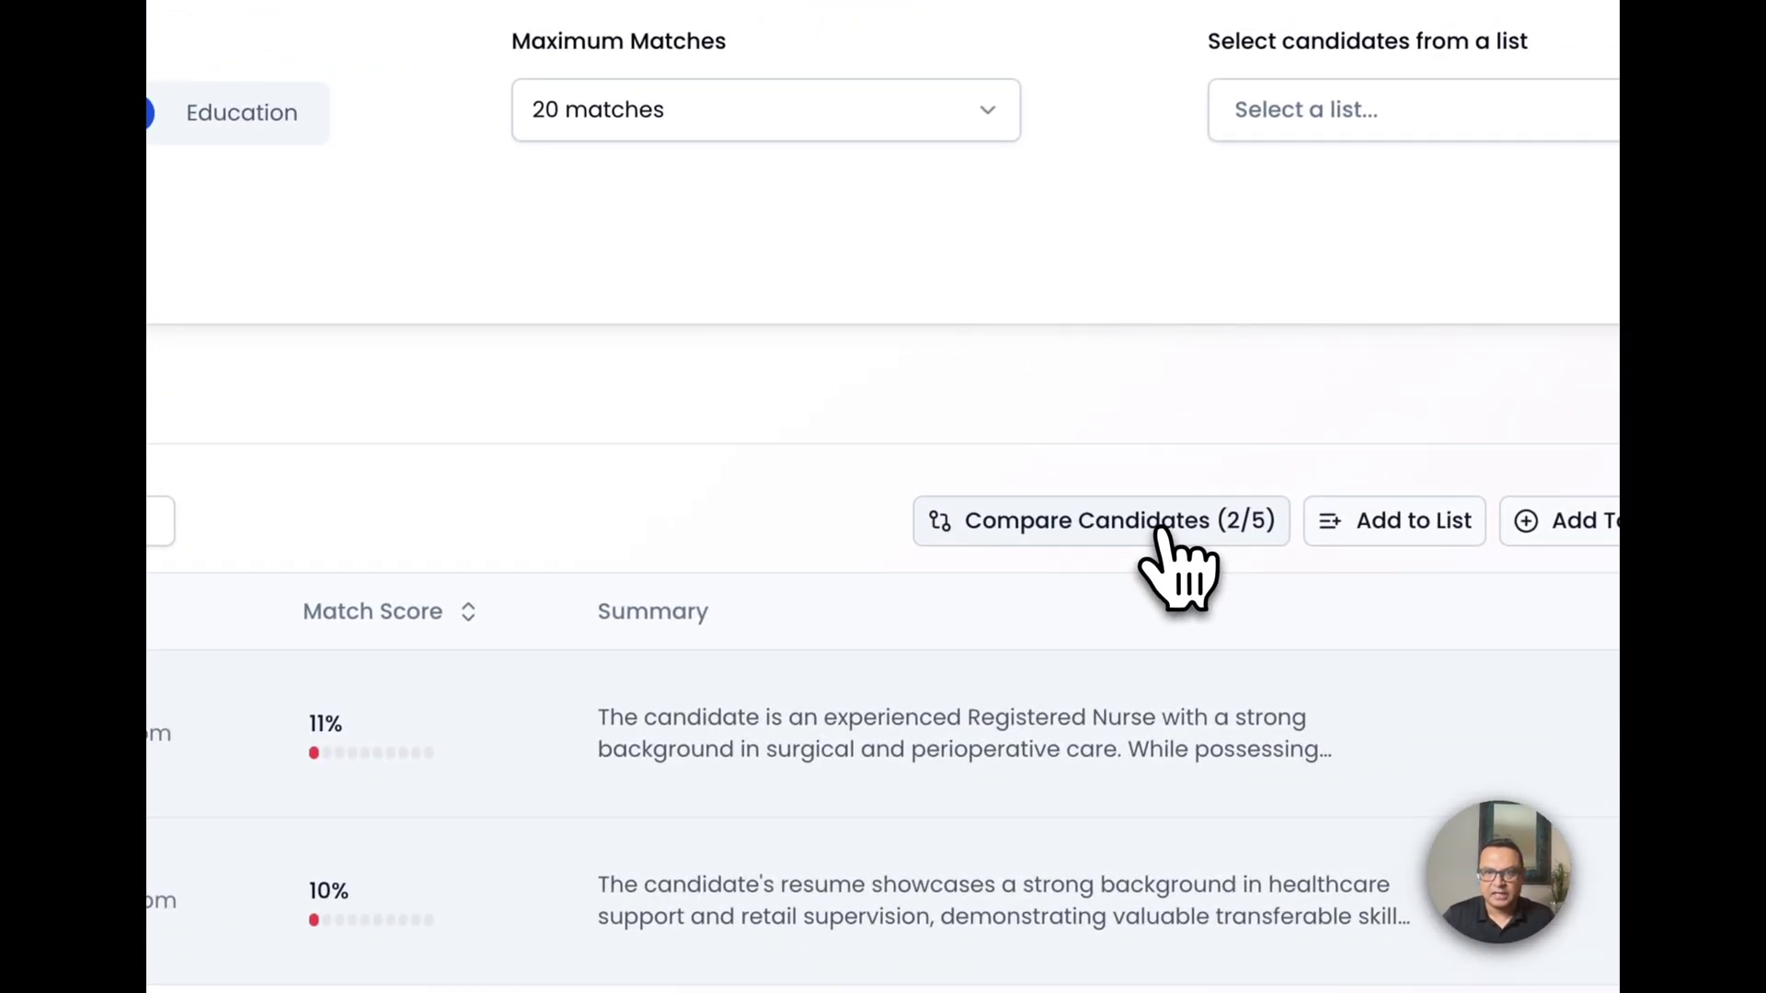
left_click(1161, 531)
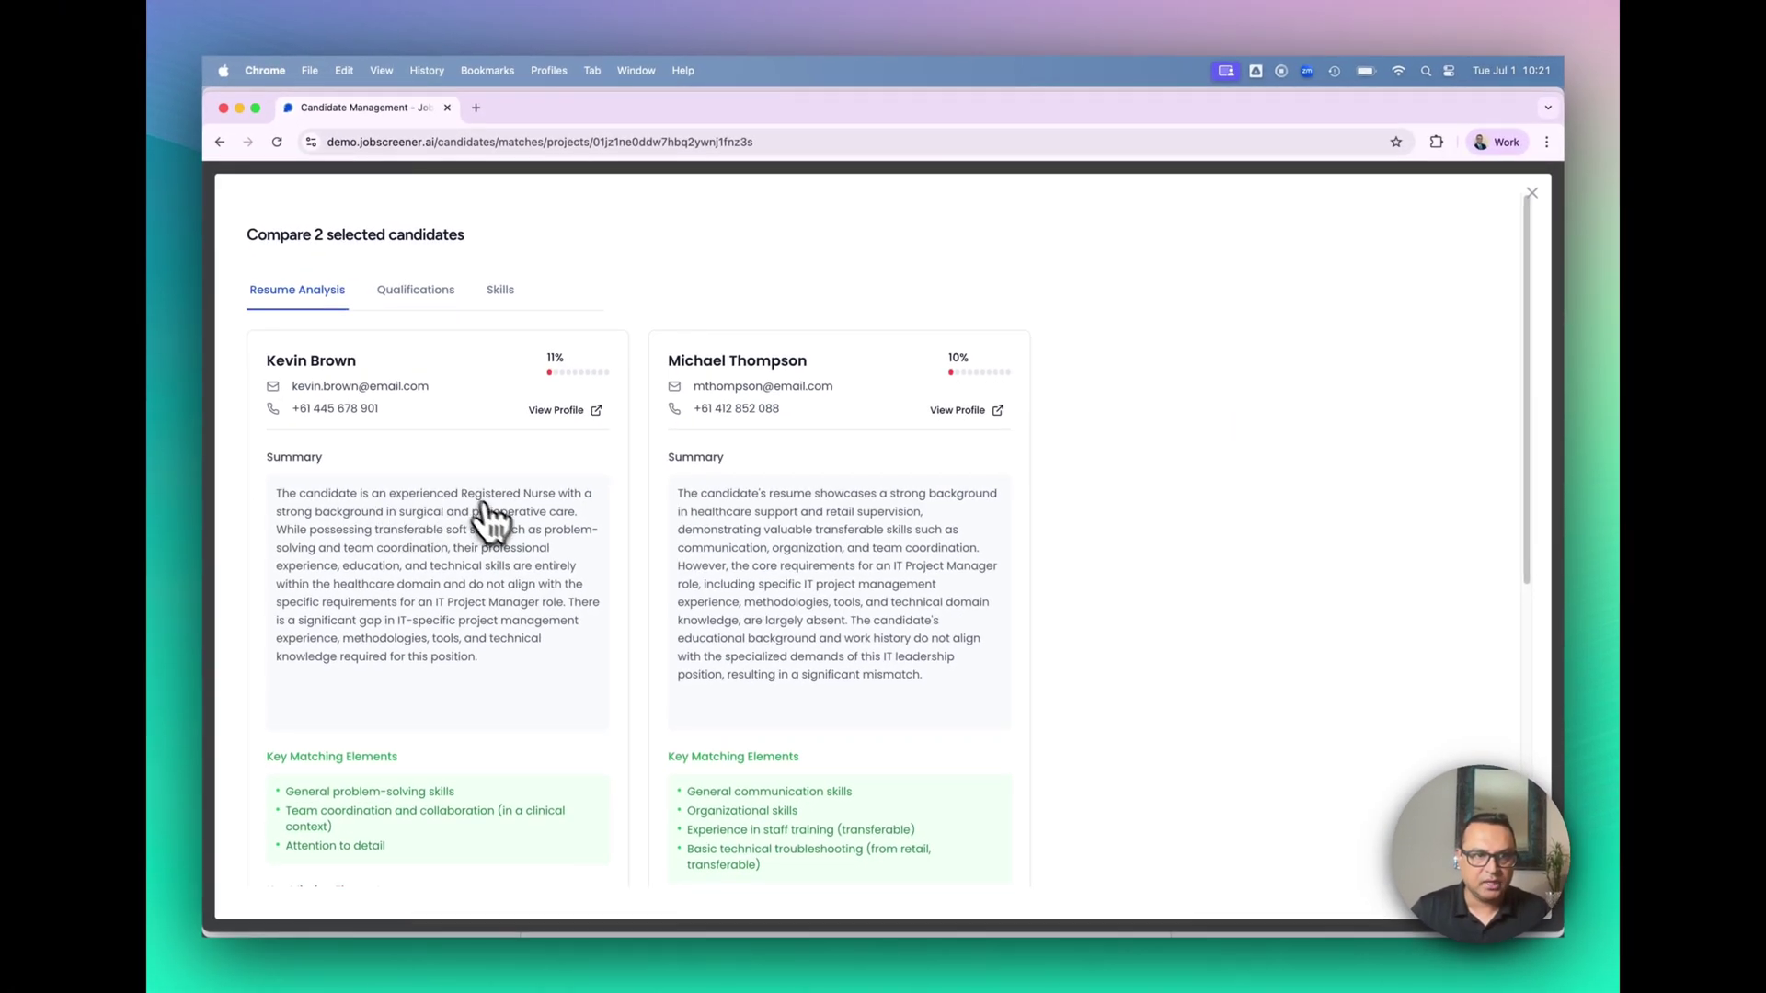
scroll(367, 811, "down", 5)
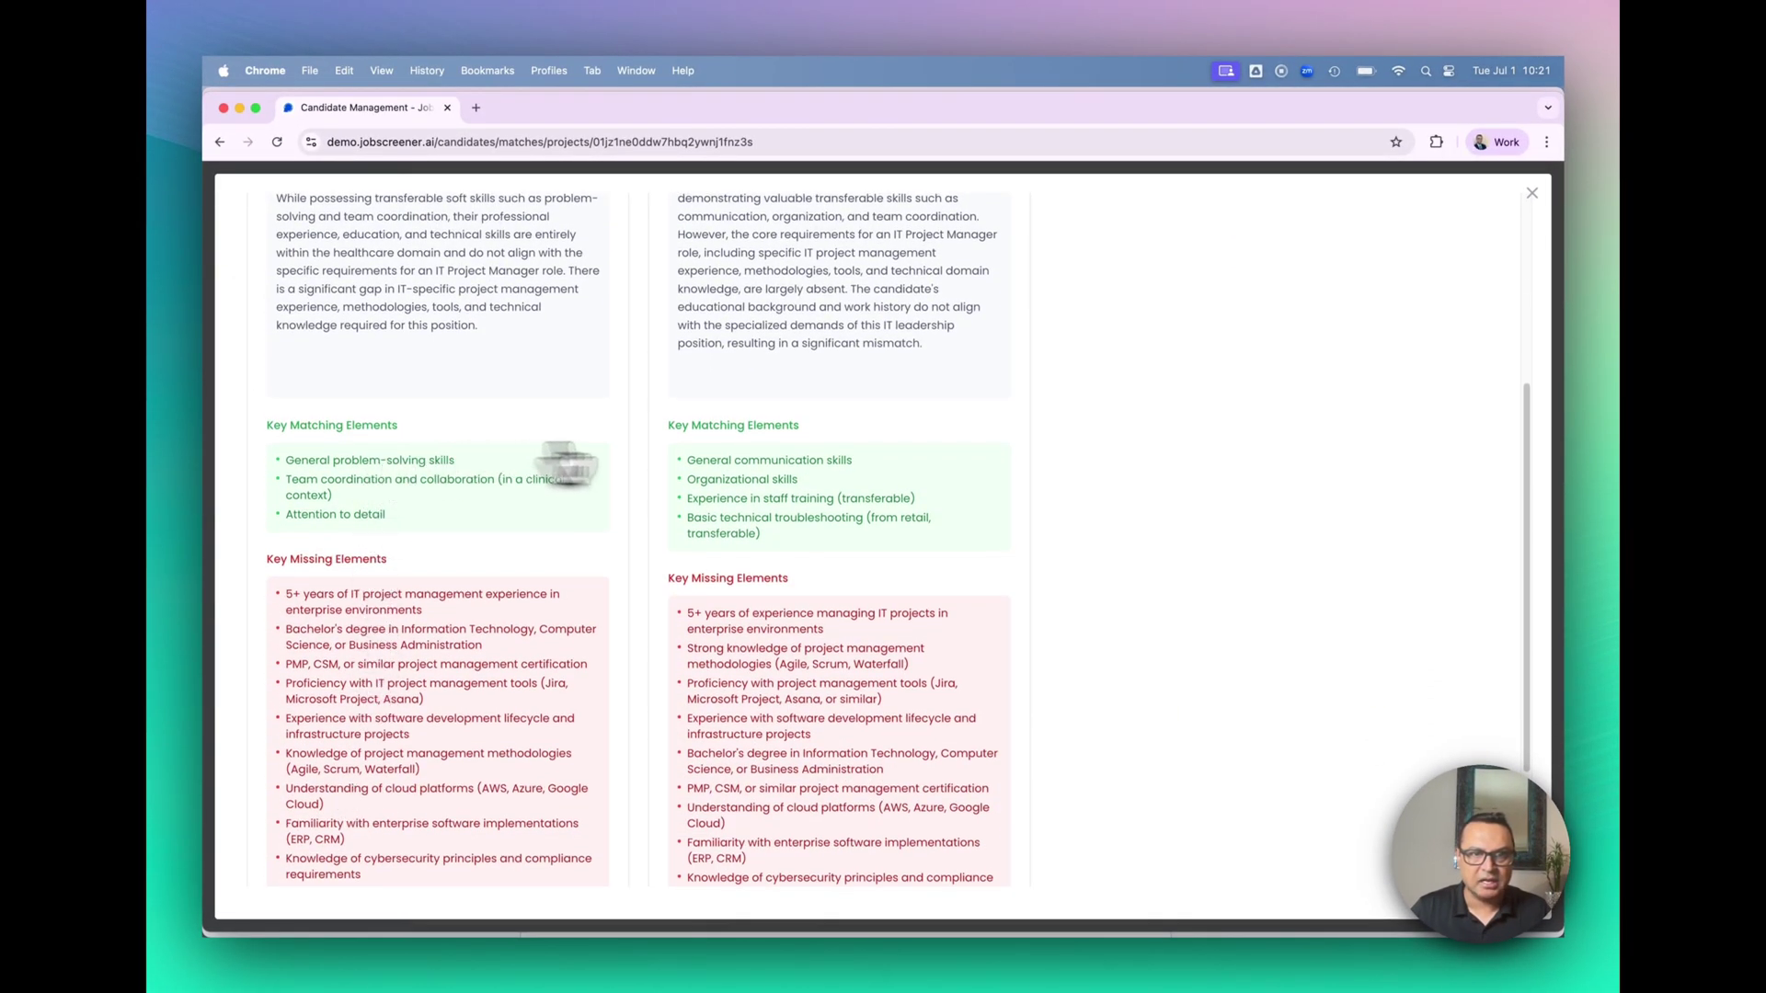
scroll(461, 690, "down", 1)
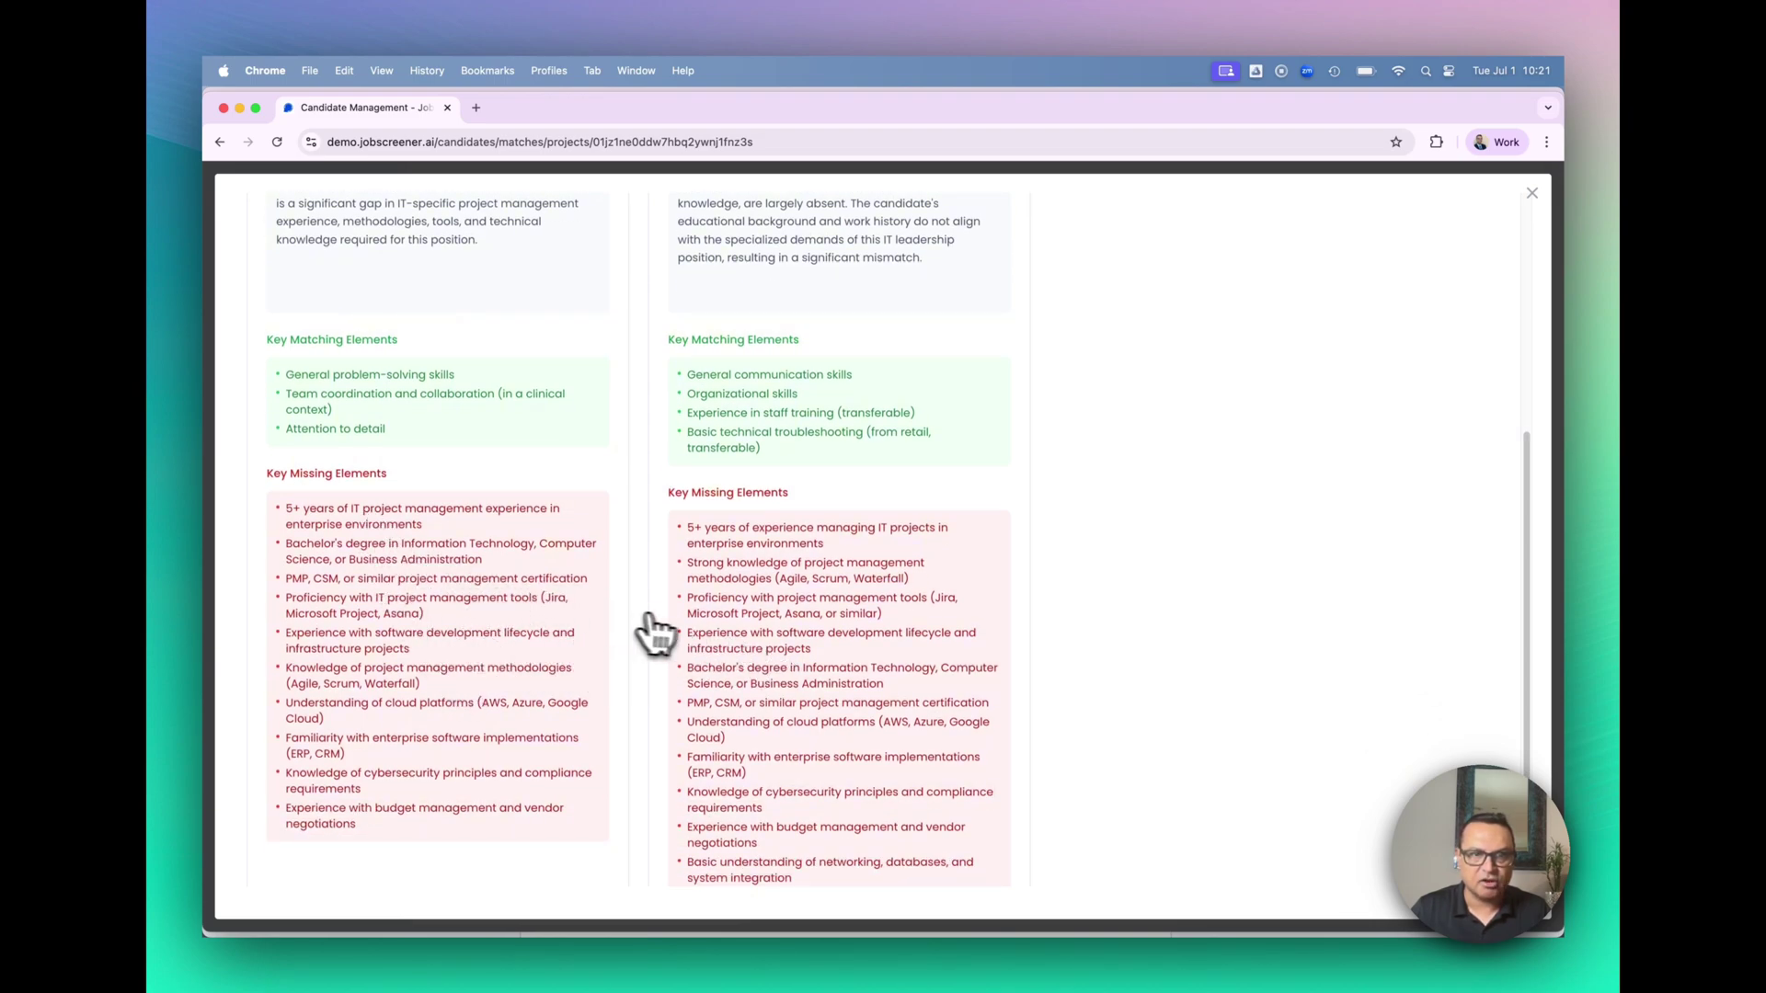
scroll(612, 631, "up", 6)
scroll(620, 633, "up", 1)
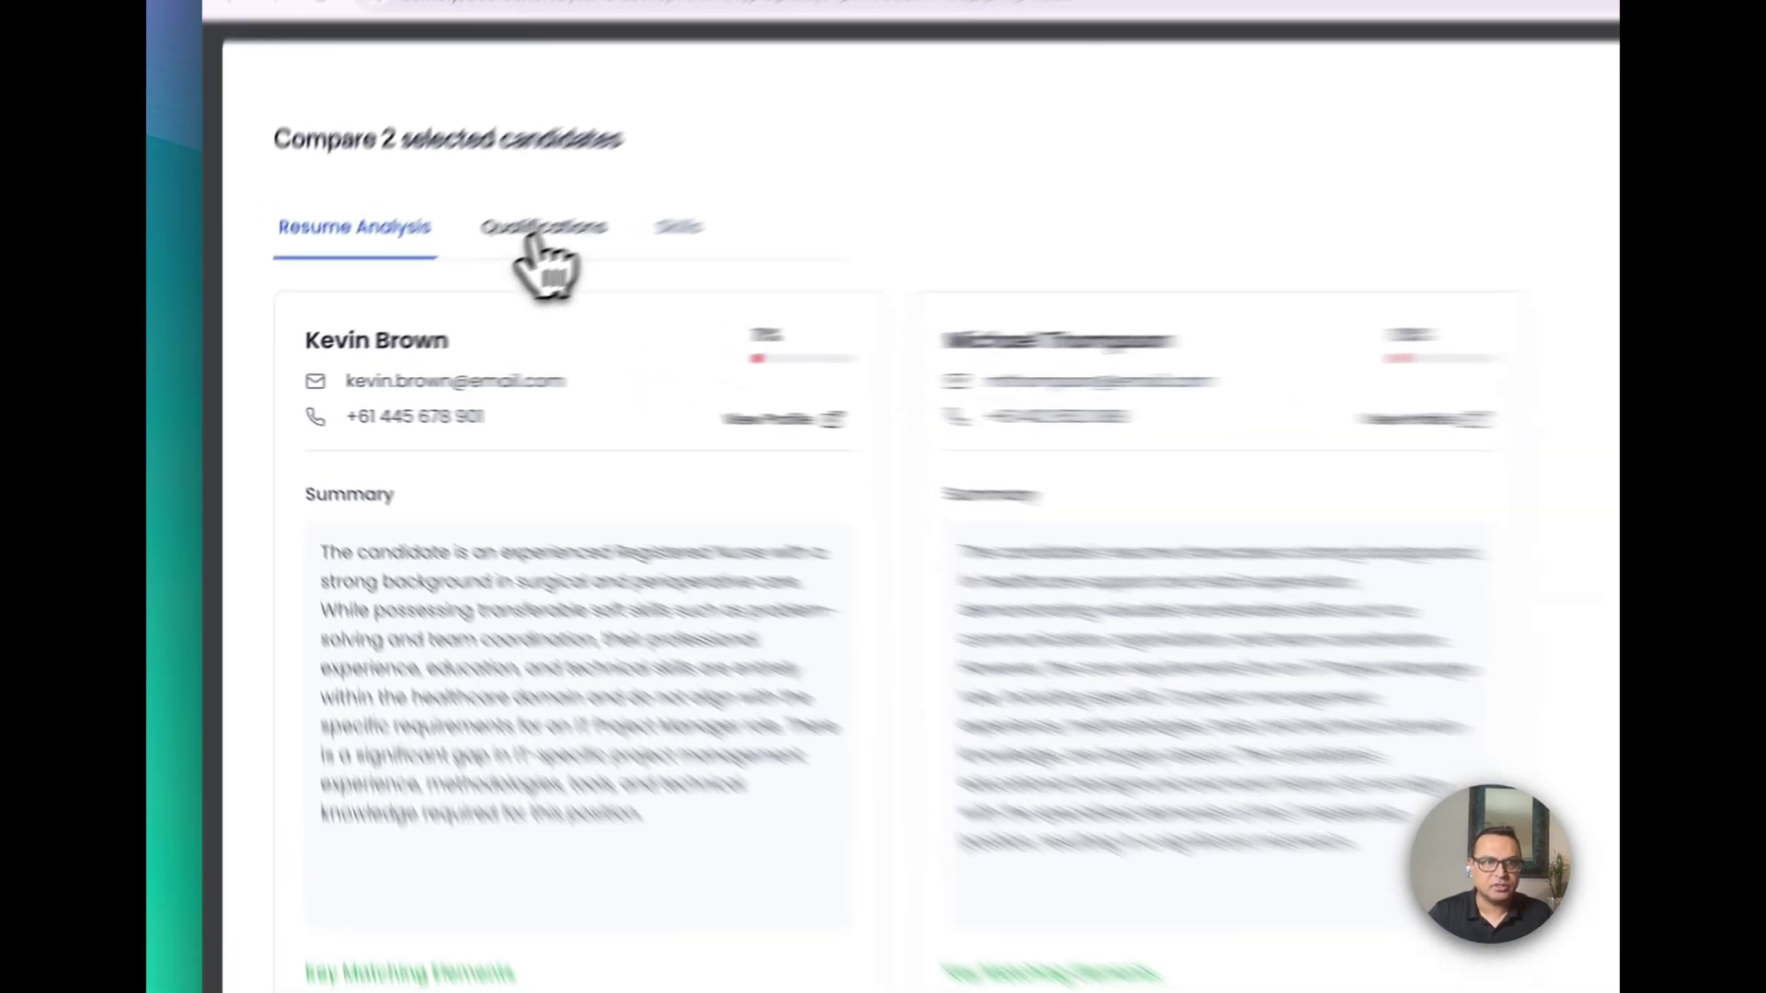
Compare the candidates' qualifications and skills, close the comparison, and check the job description again.
left_click(416, 290)
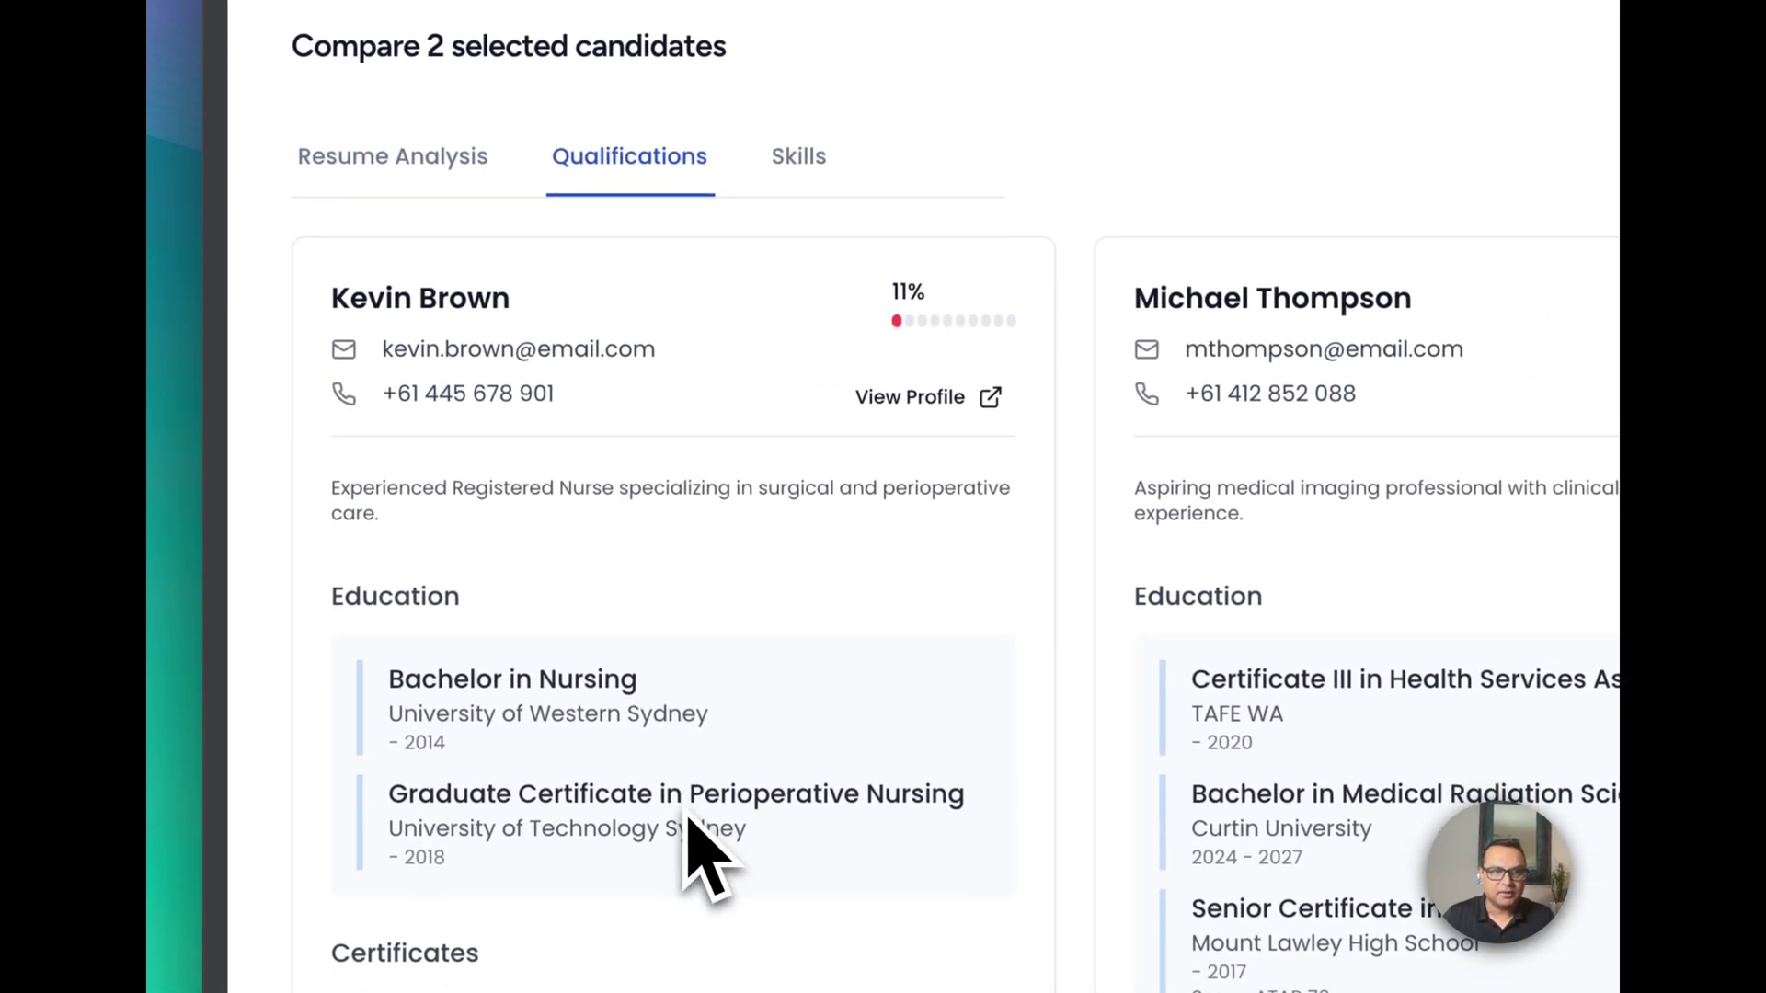
left_click(798, 156)
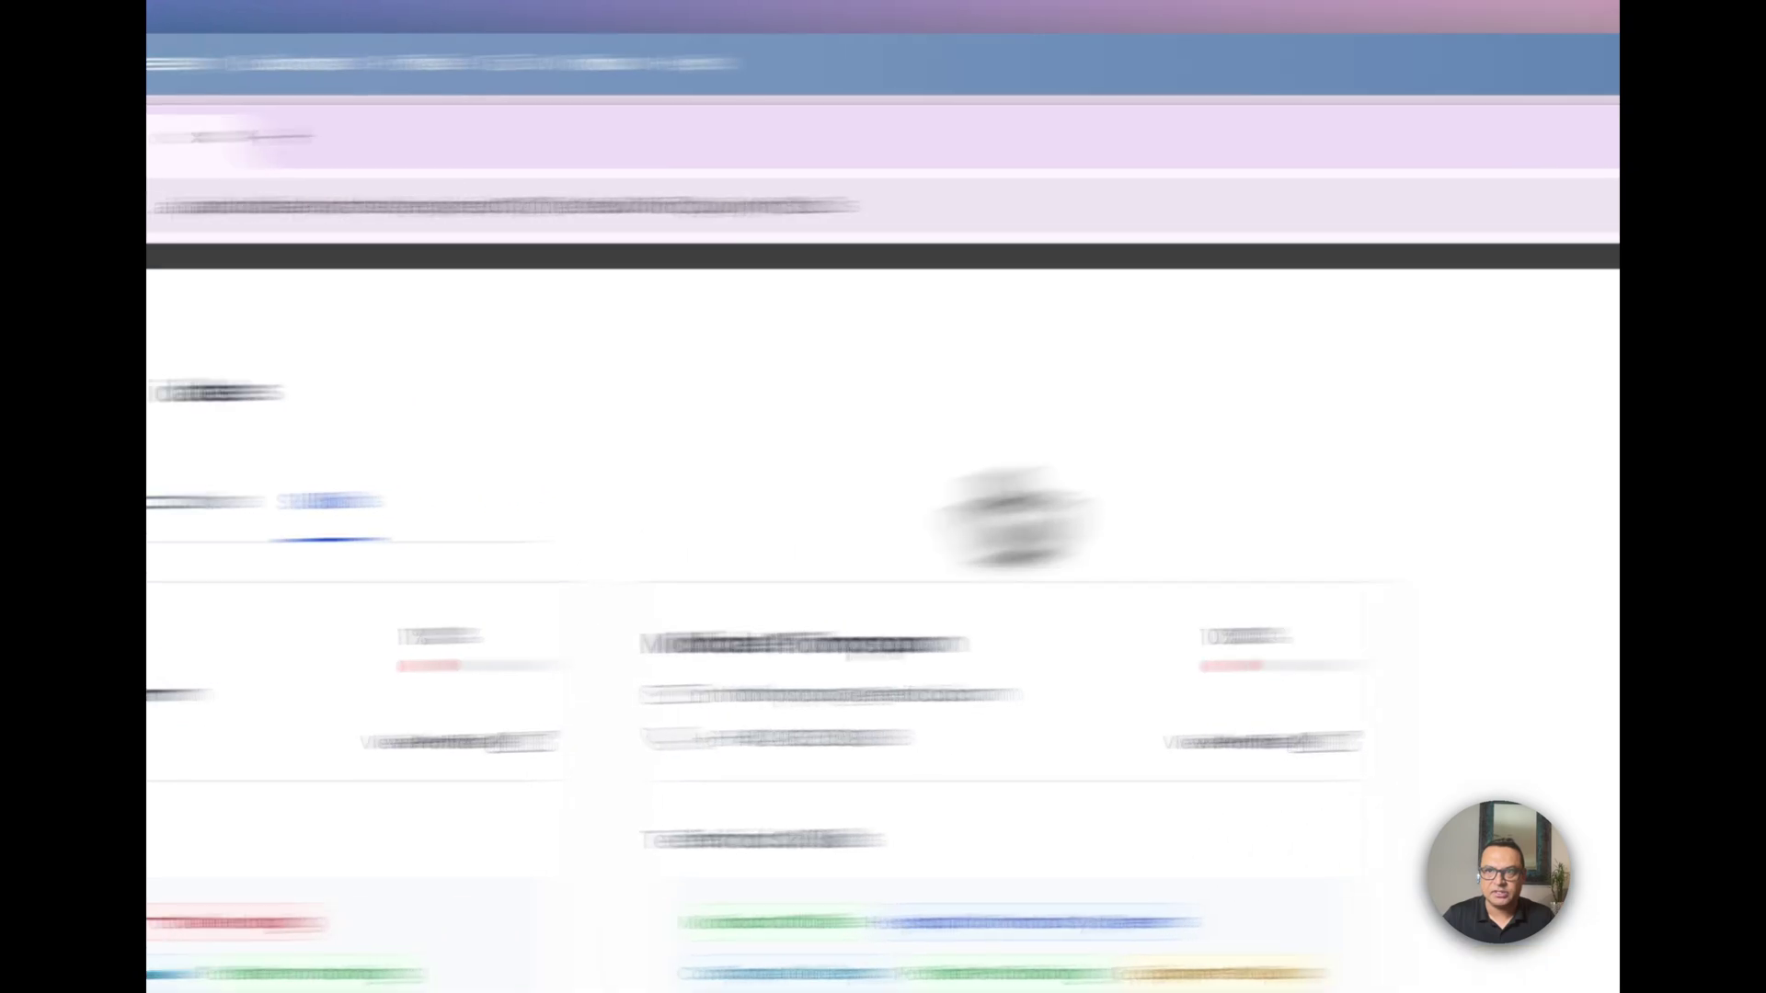
left_click(1515, 329)
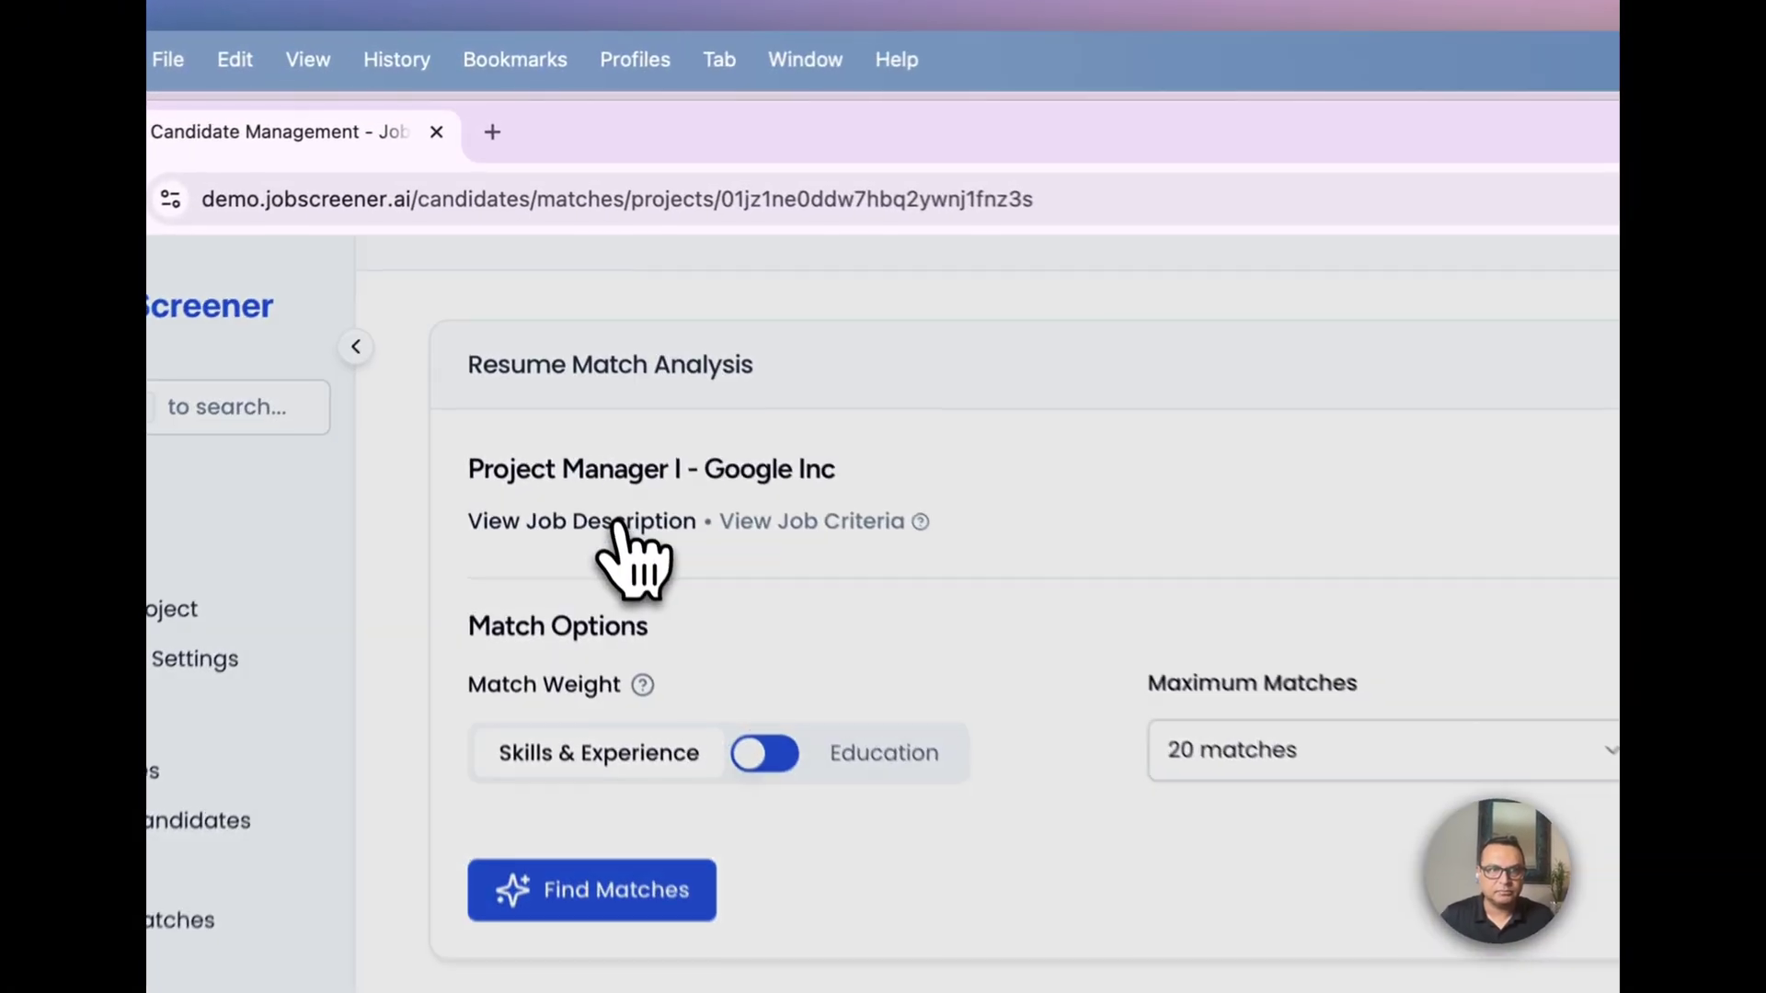
left_click(543, 306)
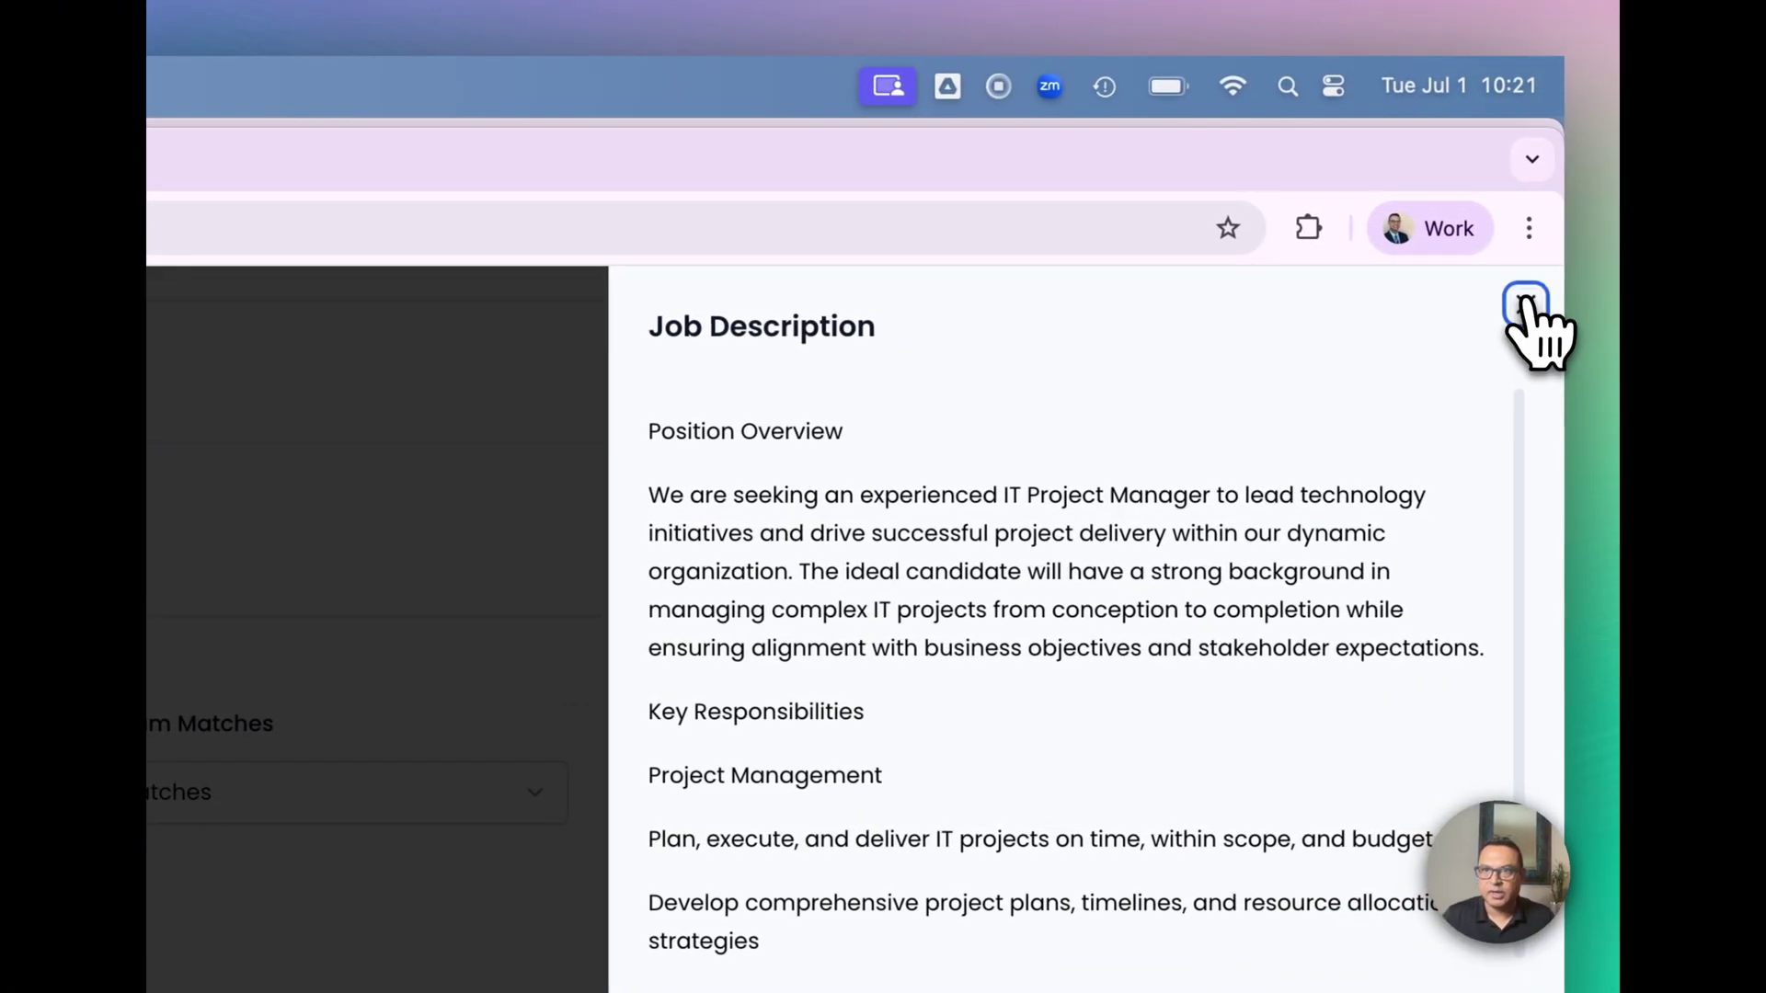
left_click(1526, 307)
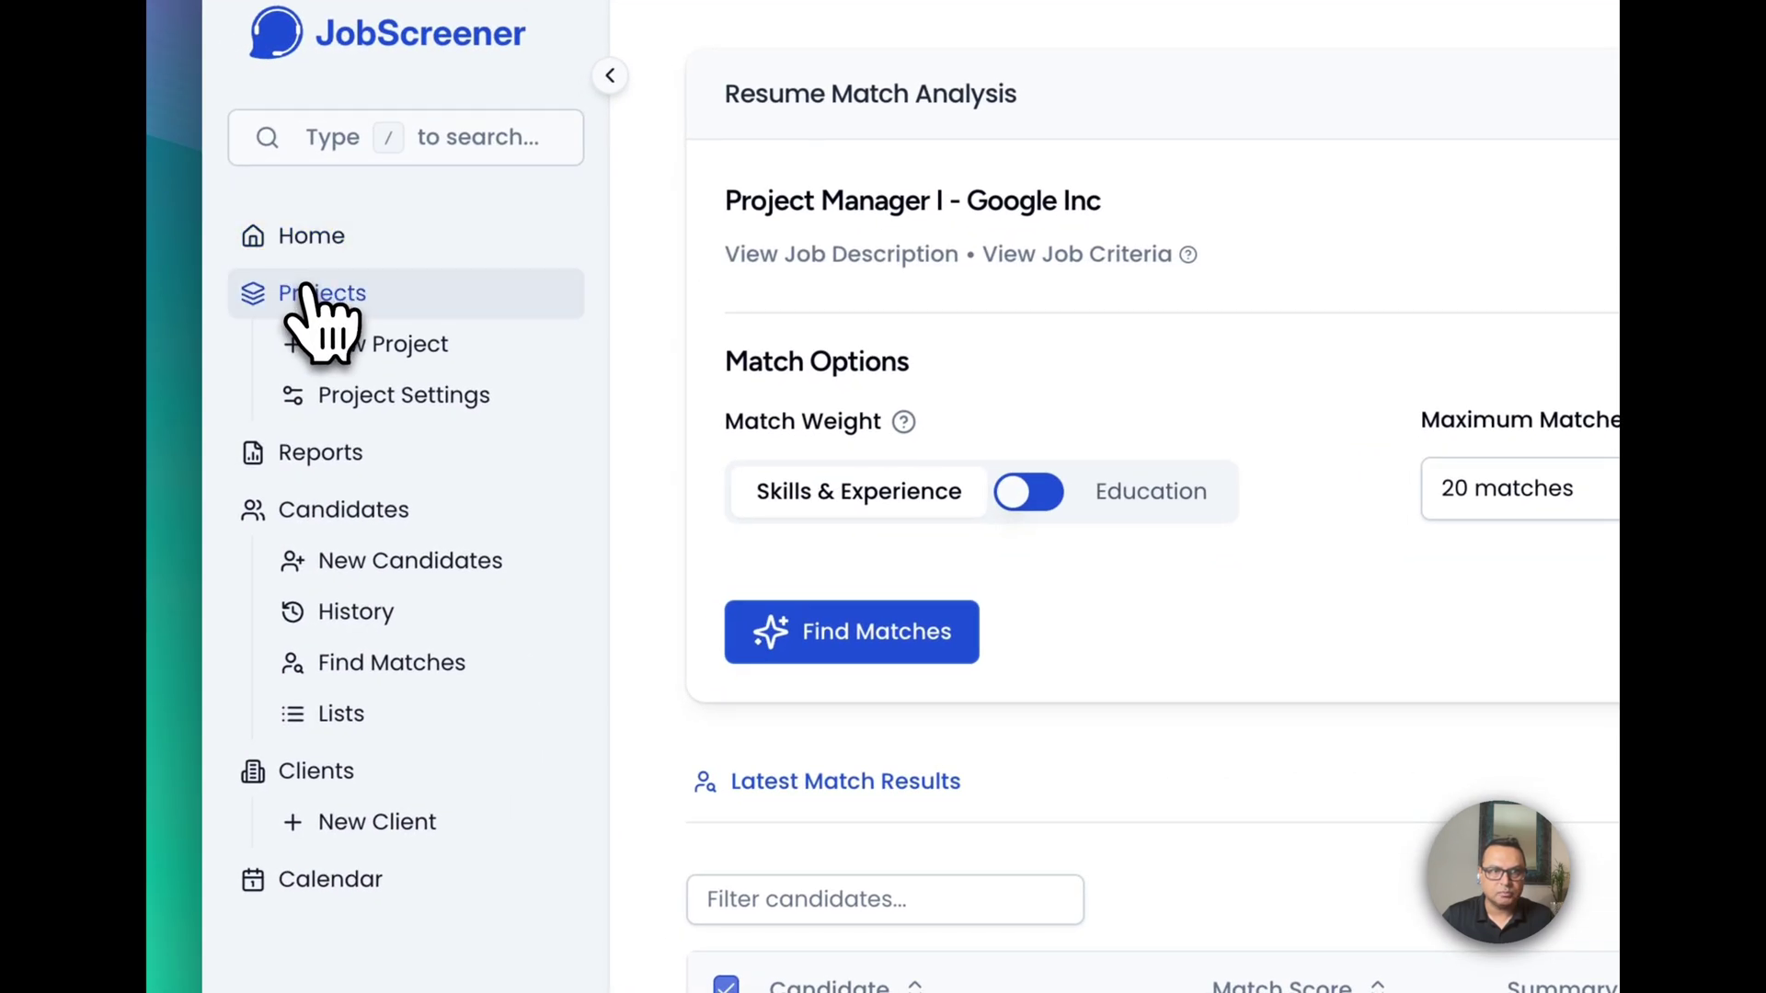
Open the candidates of the Project Manager I - Google Inc project and remove the candidate with the 11% resume match.
left_click(311, 293)
scroll(934, 828, "down", 3)
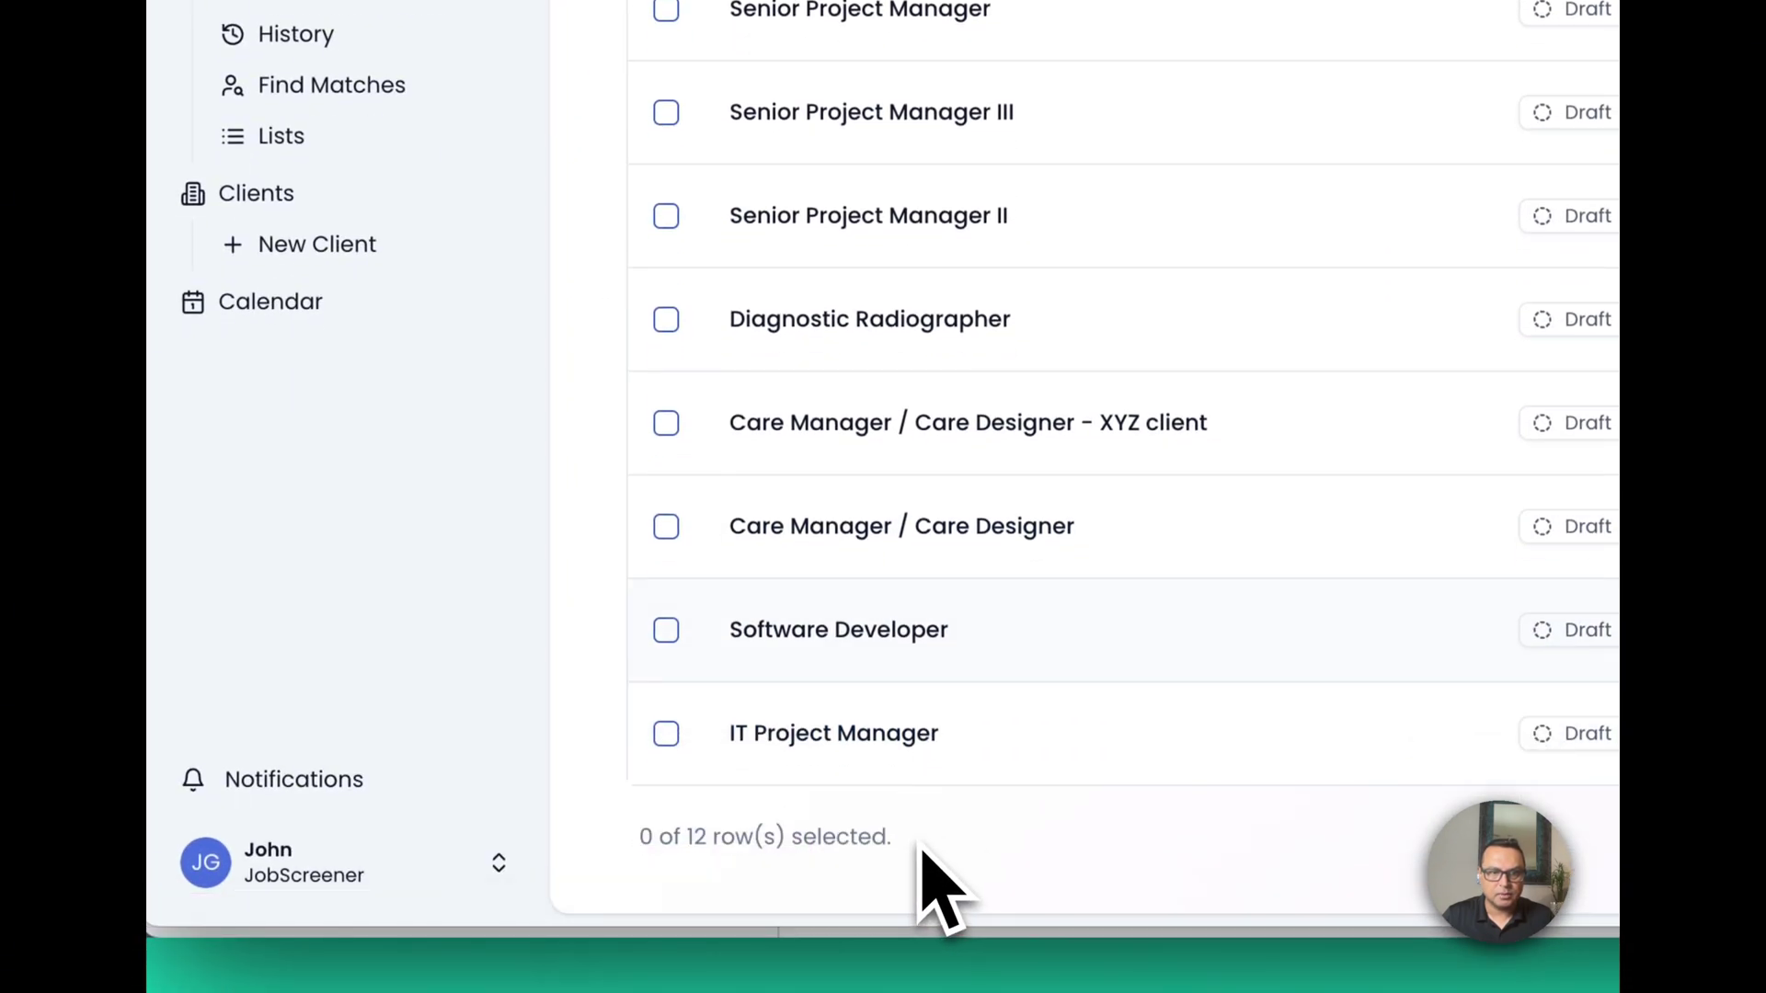
scroll(874, 610, "up", 10)
left_click(875, 362)
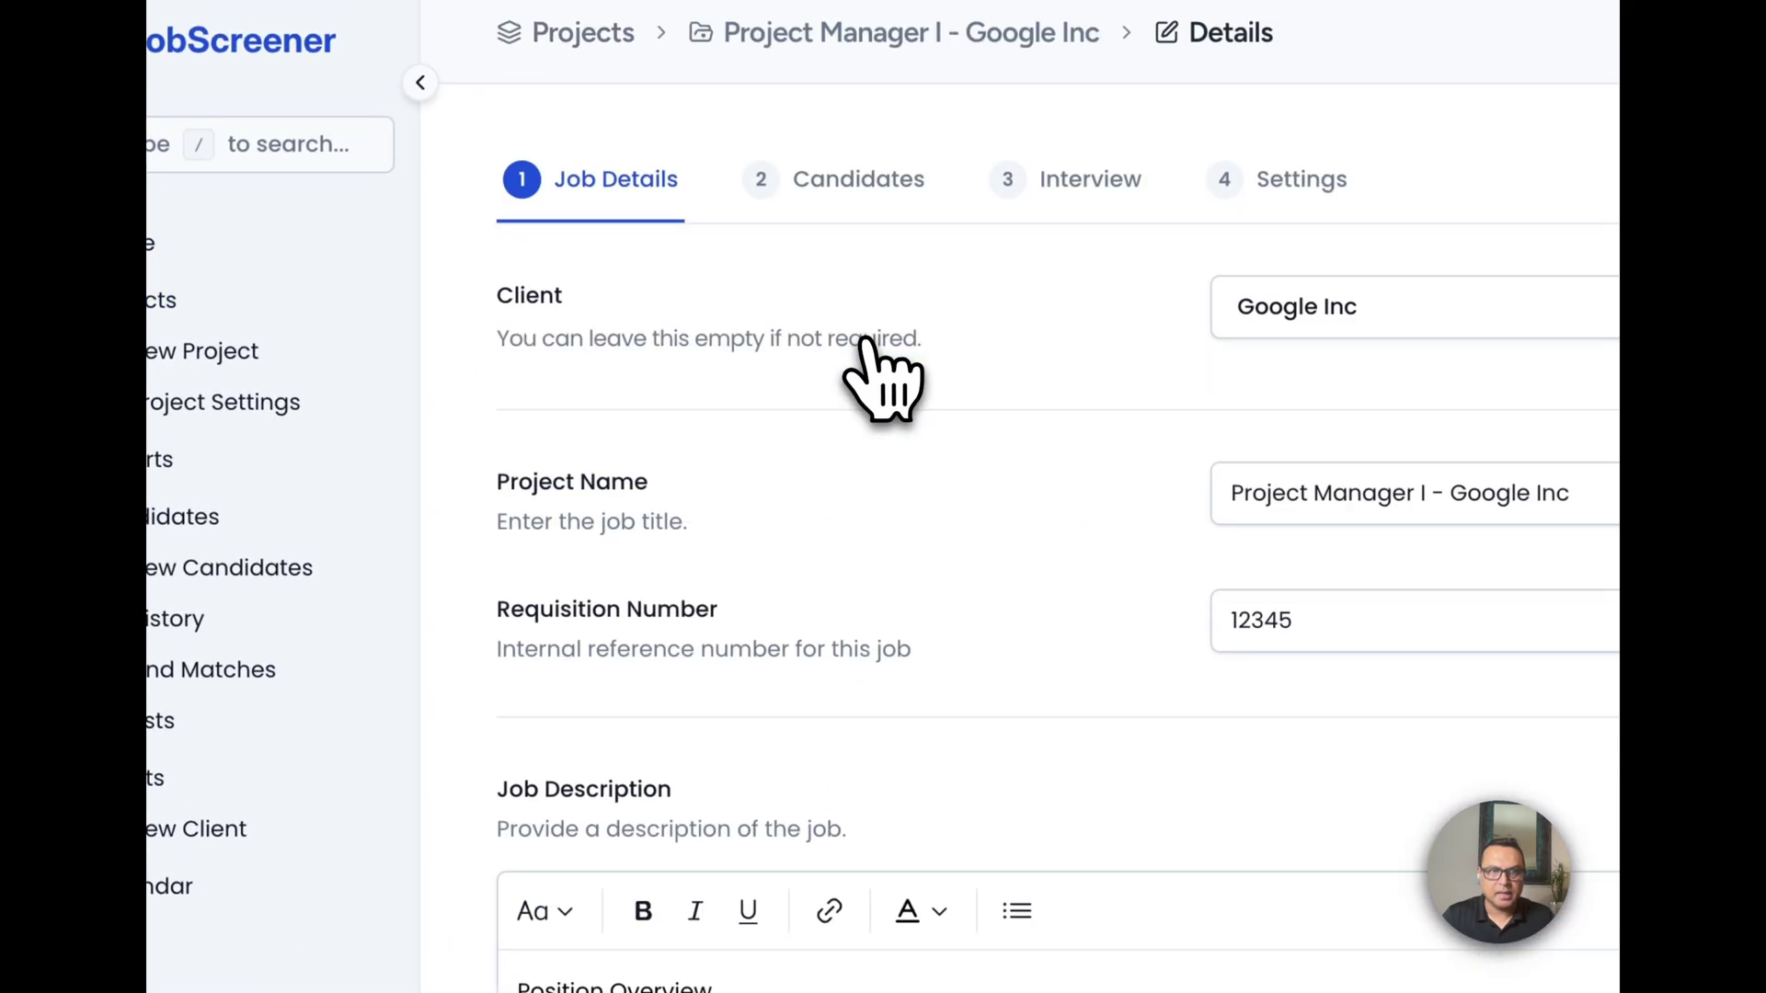
left_click(886, 181)
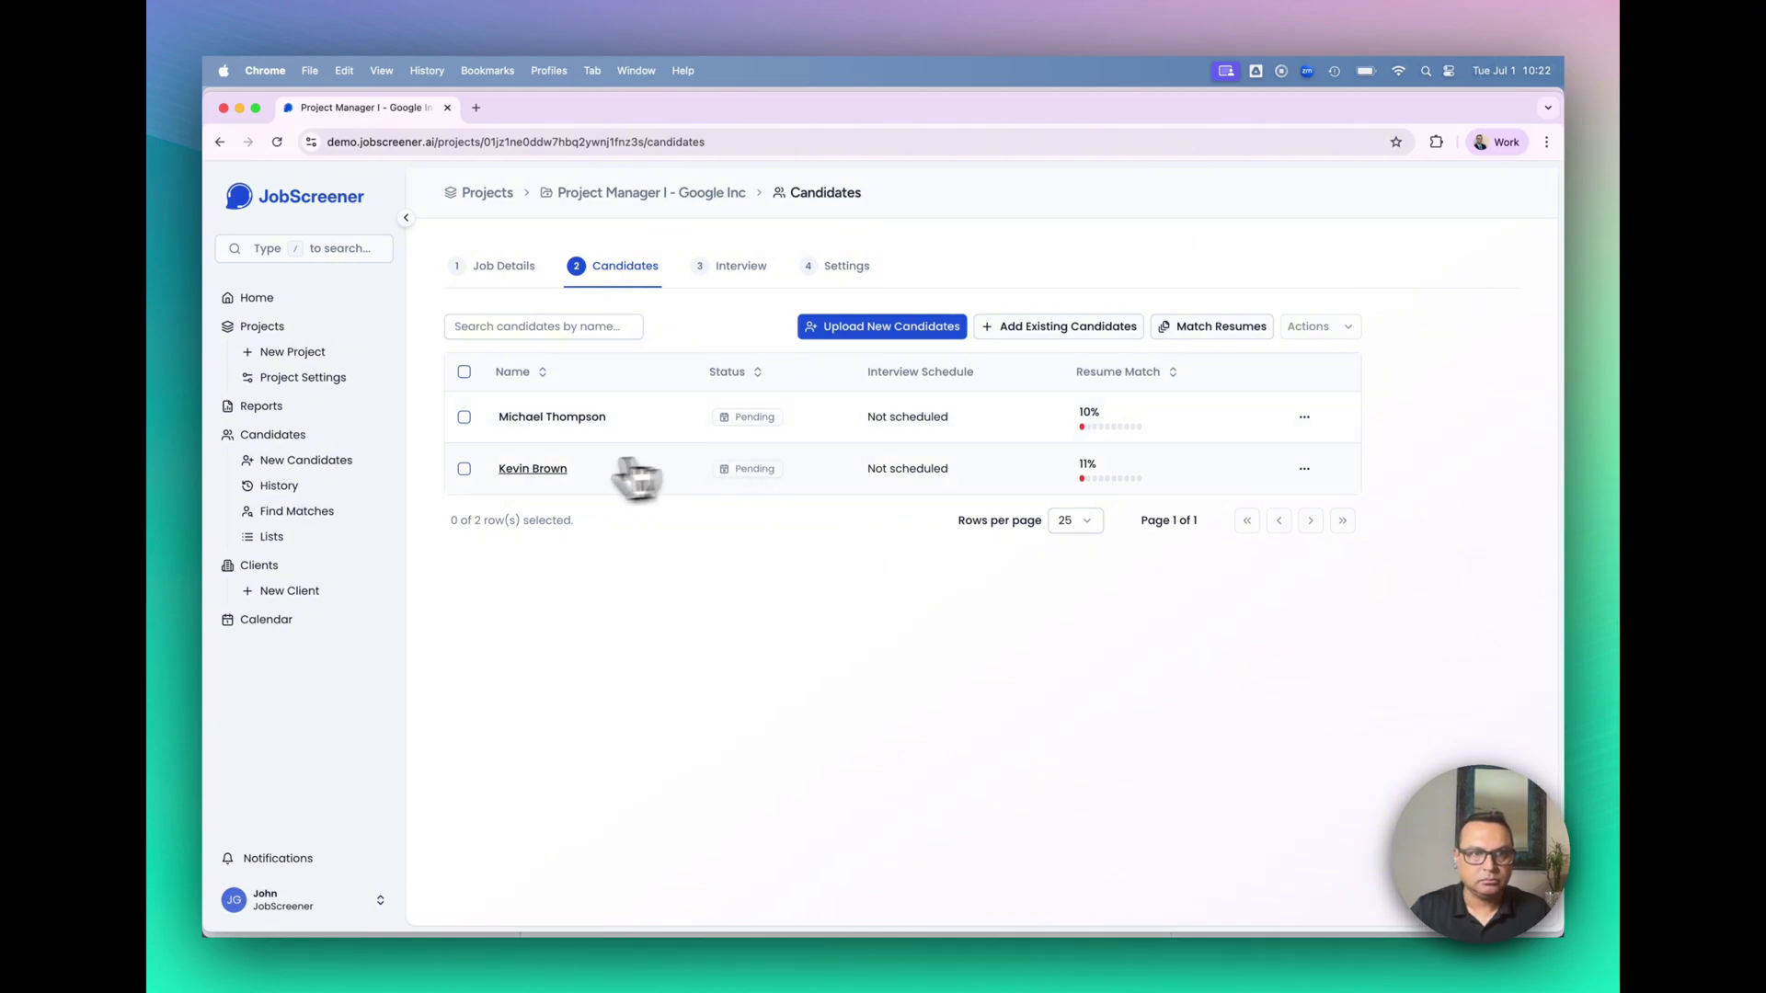
left_click(1305, 468)
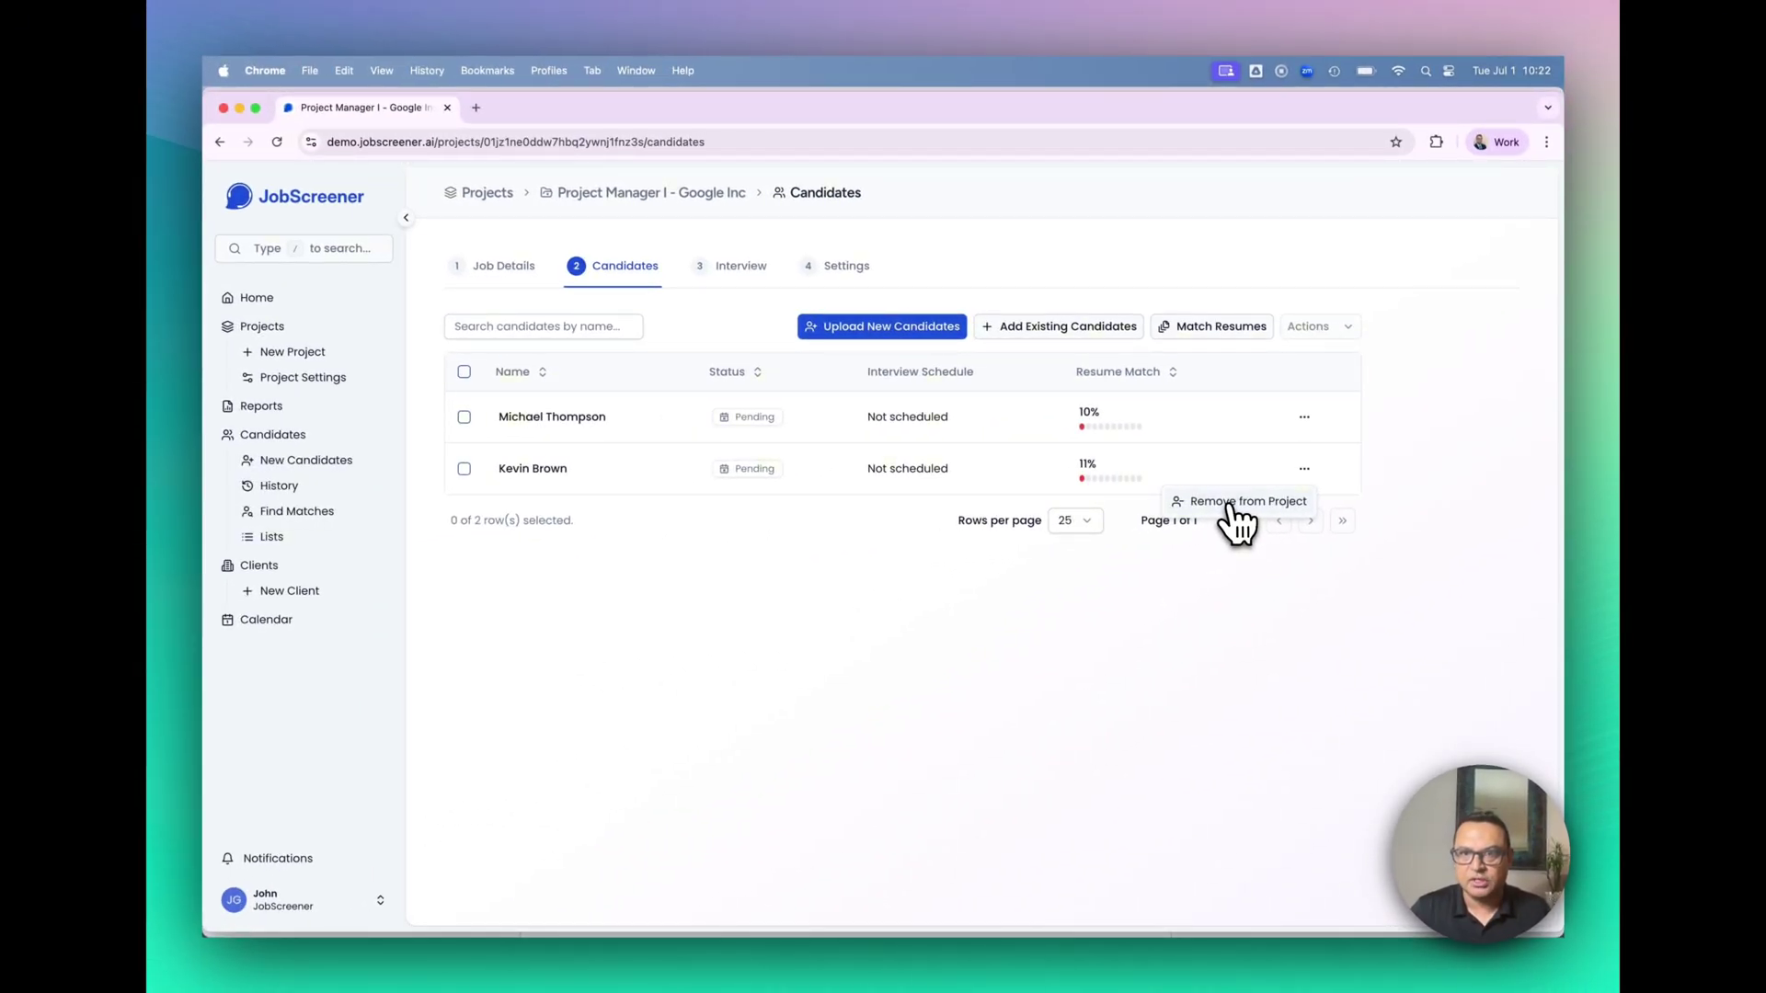
left_click(1232, 504)
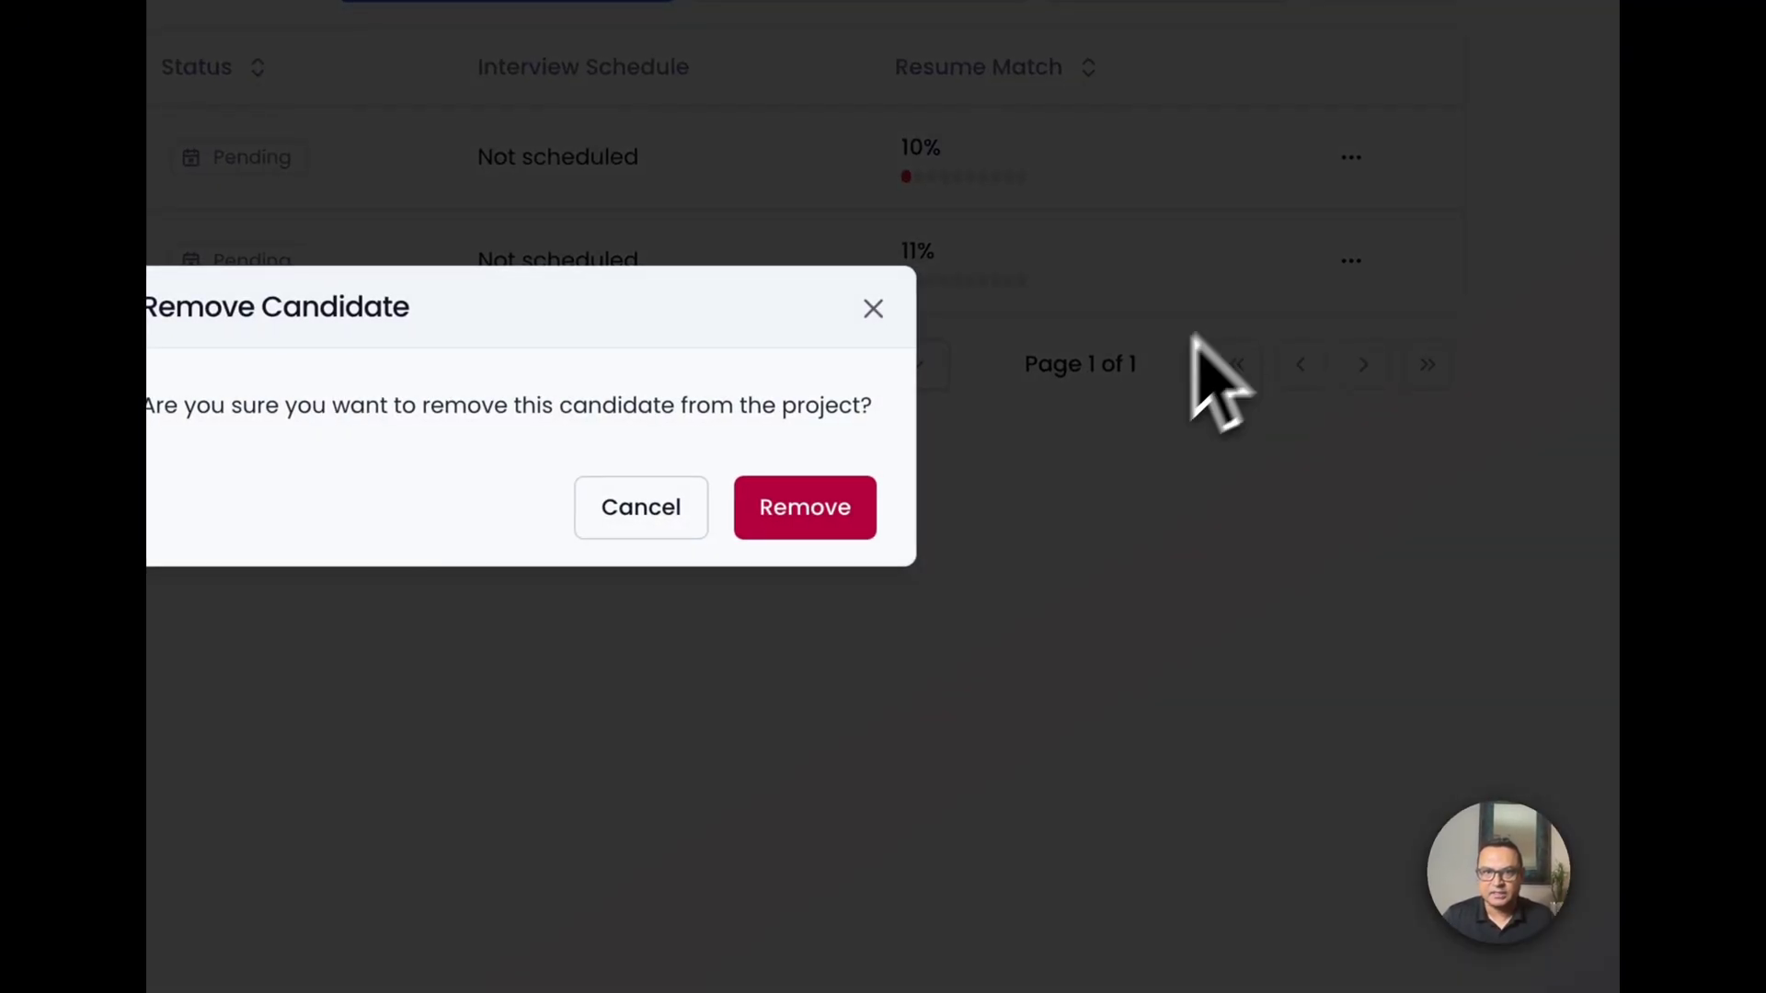
left_click(1032, 594)
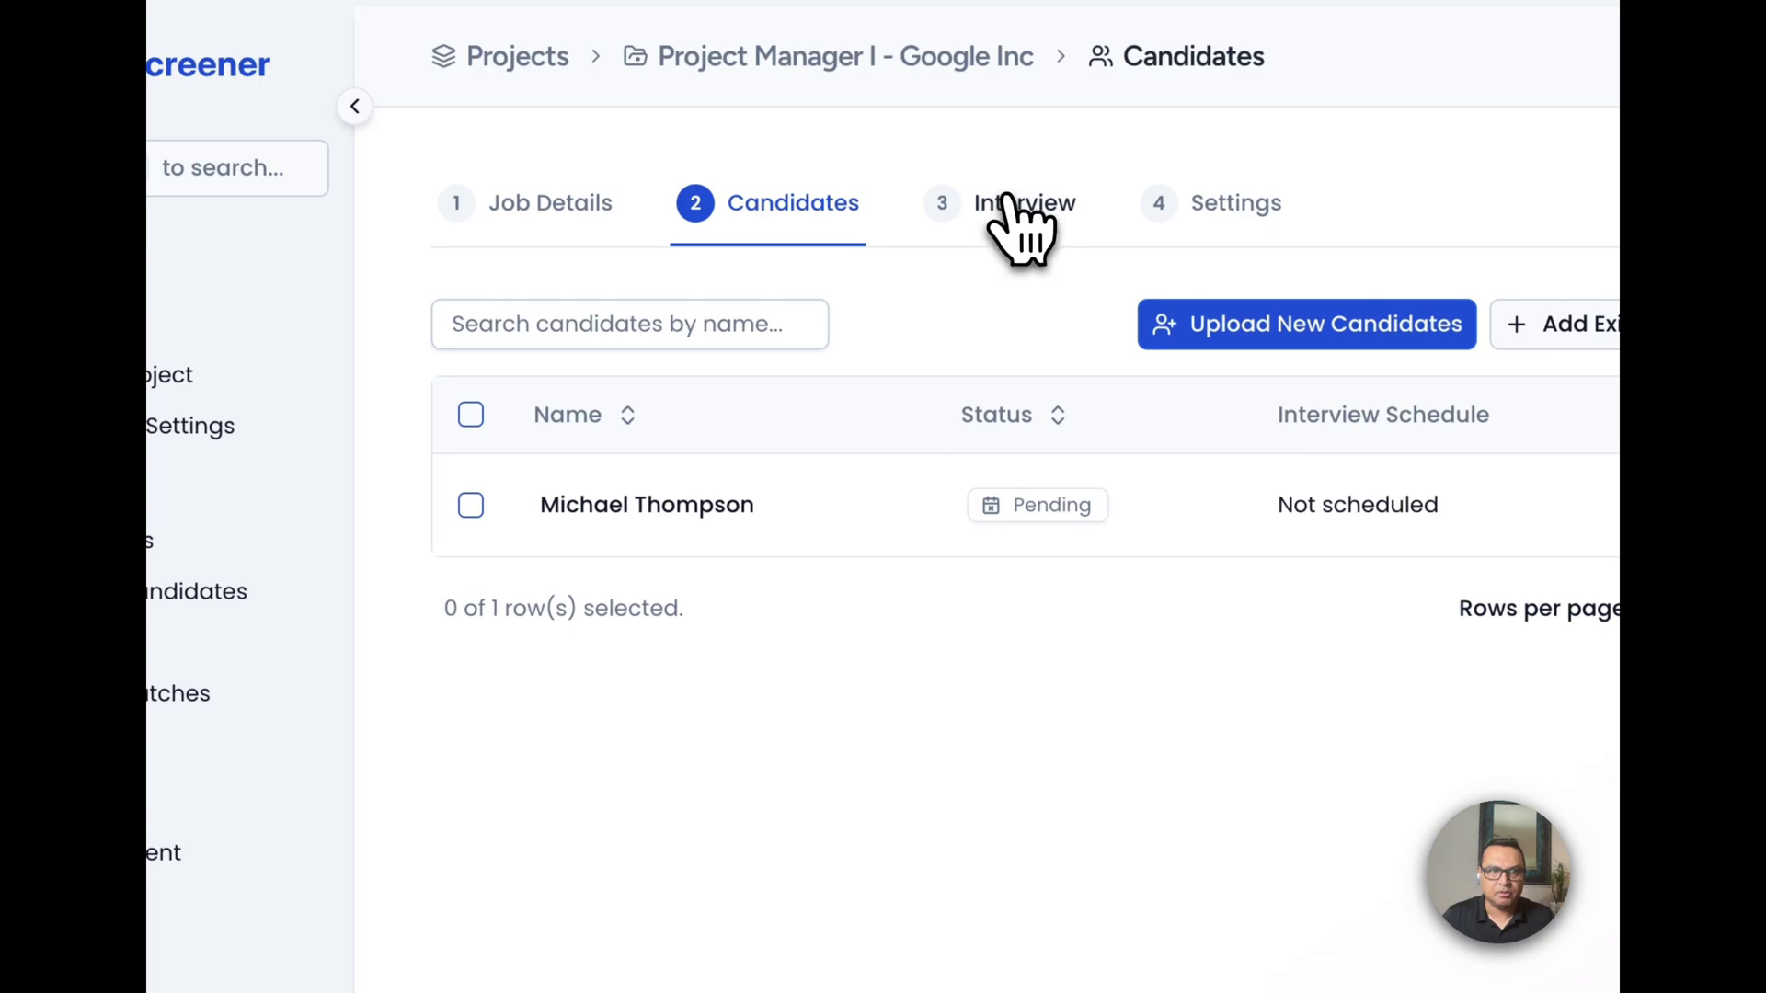
Review the project's interview messages and questions, plus its AI agent and candidate reminder settings.
left_click(1014, 216)
scroll(828, 828, "down", 10)
scroll(782, 832, "up", 7)
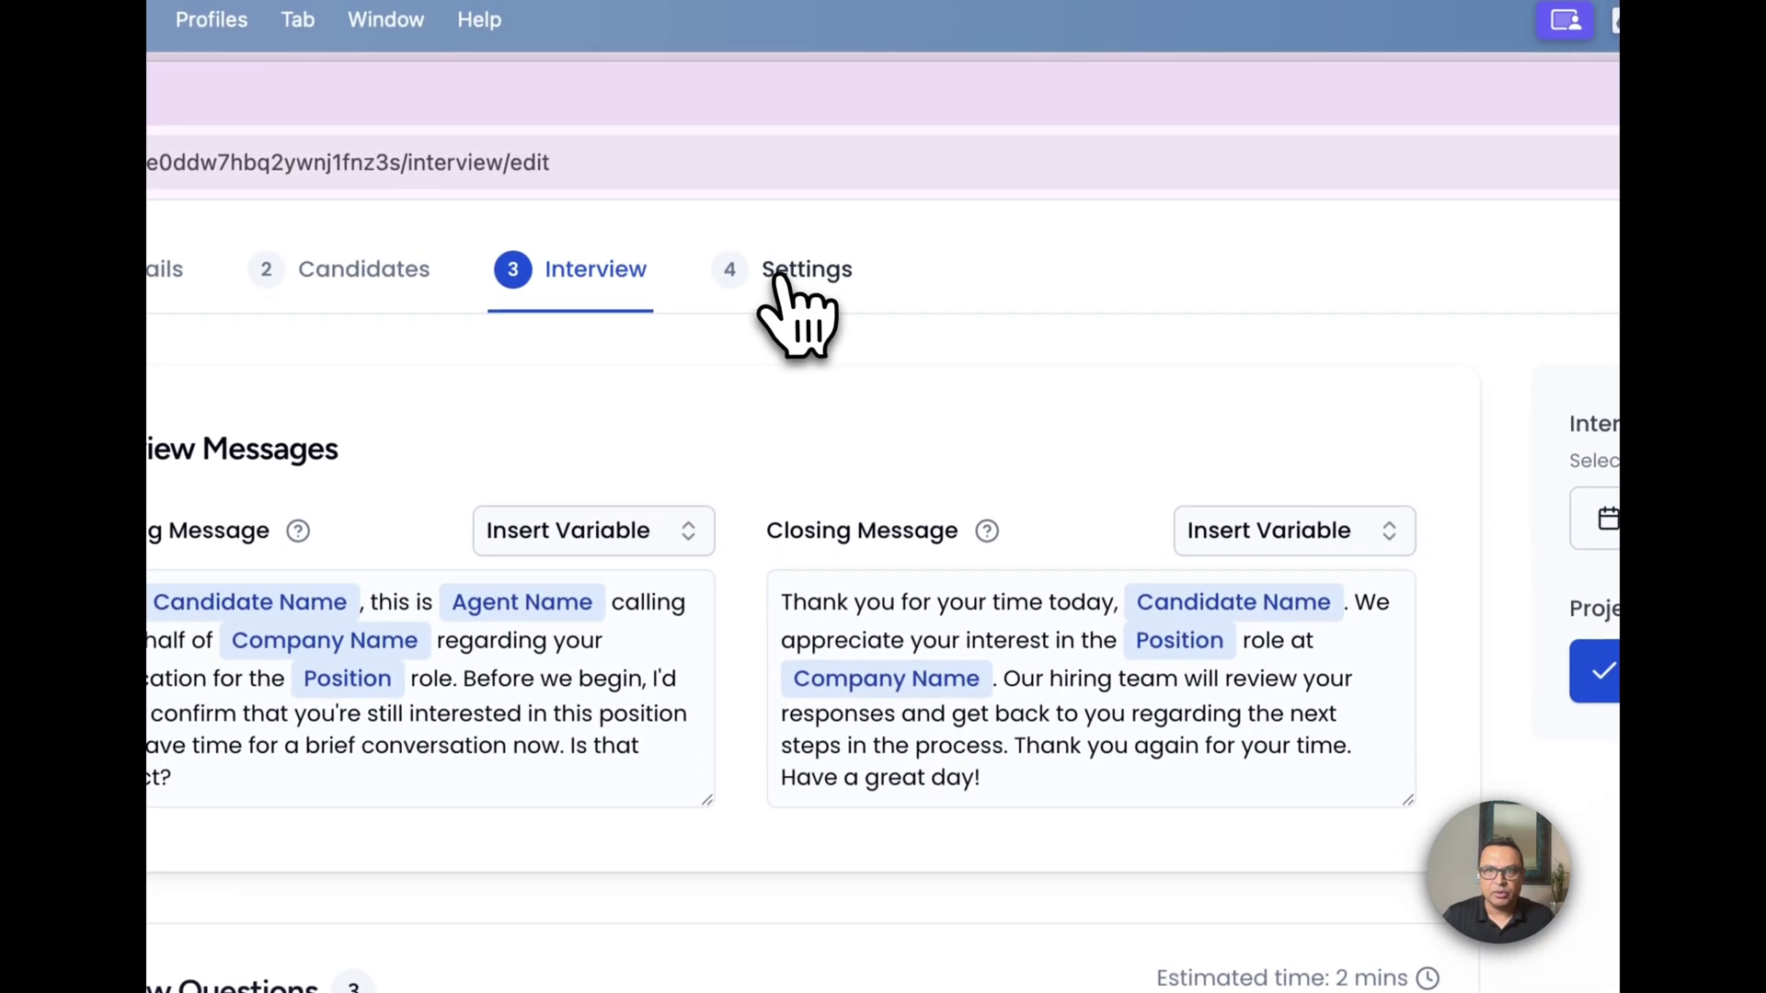
left_click(784, 274)
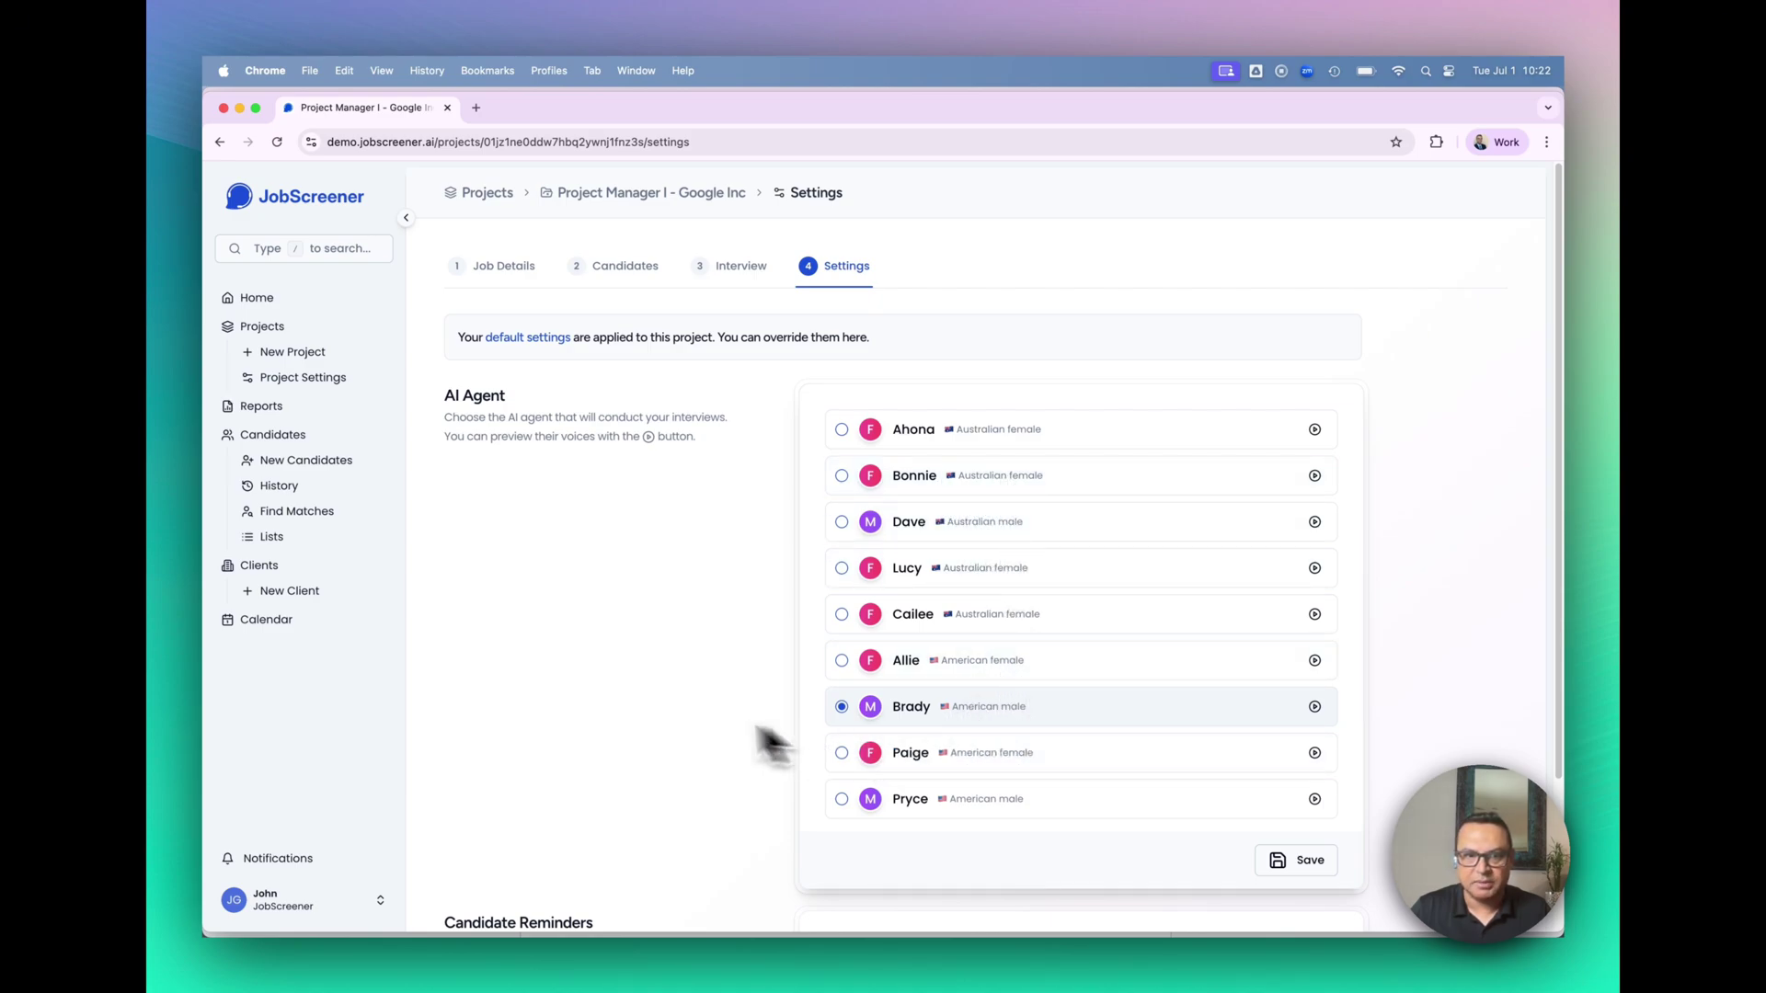
scroll(717, 727, "down", 5)
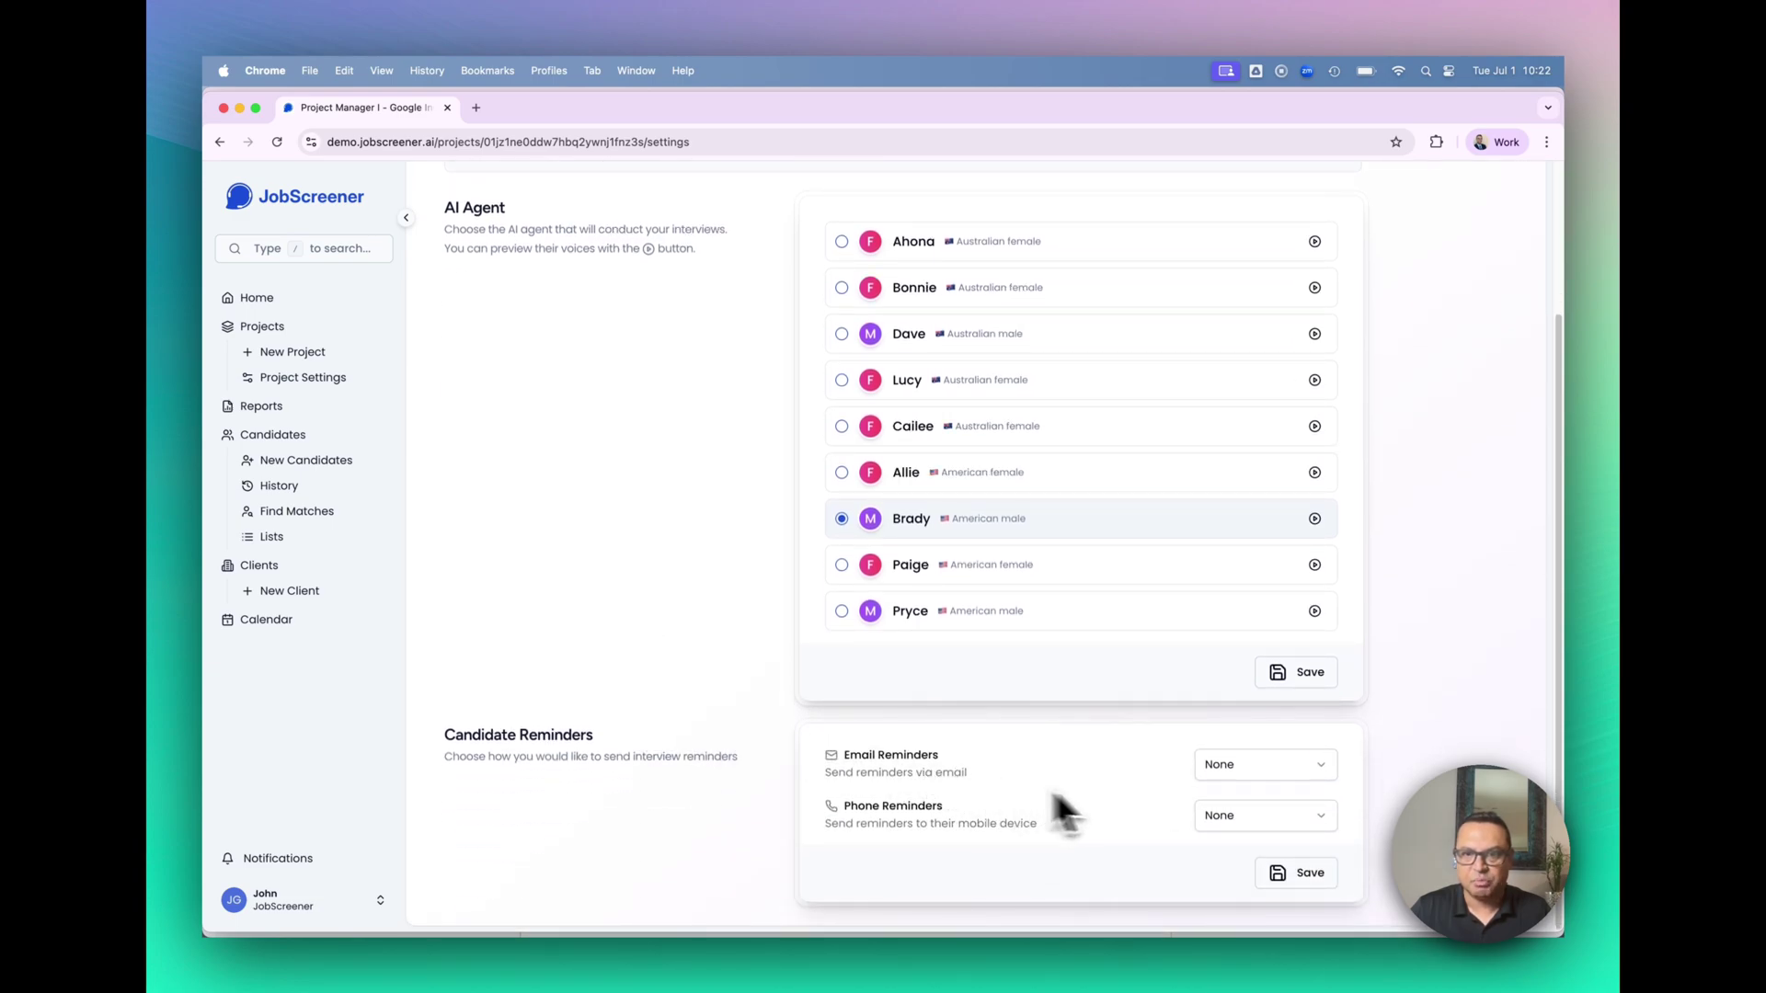
scroll(713, 616, "up", 5)
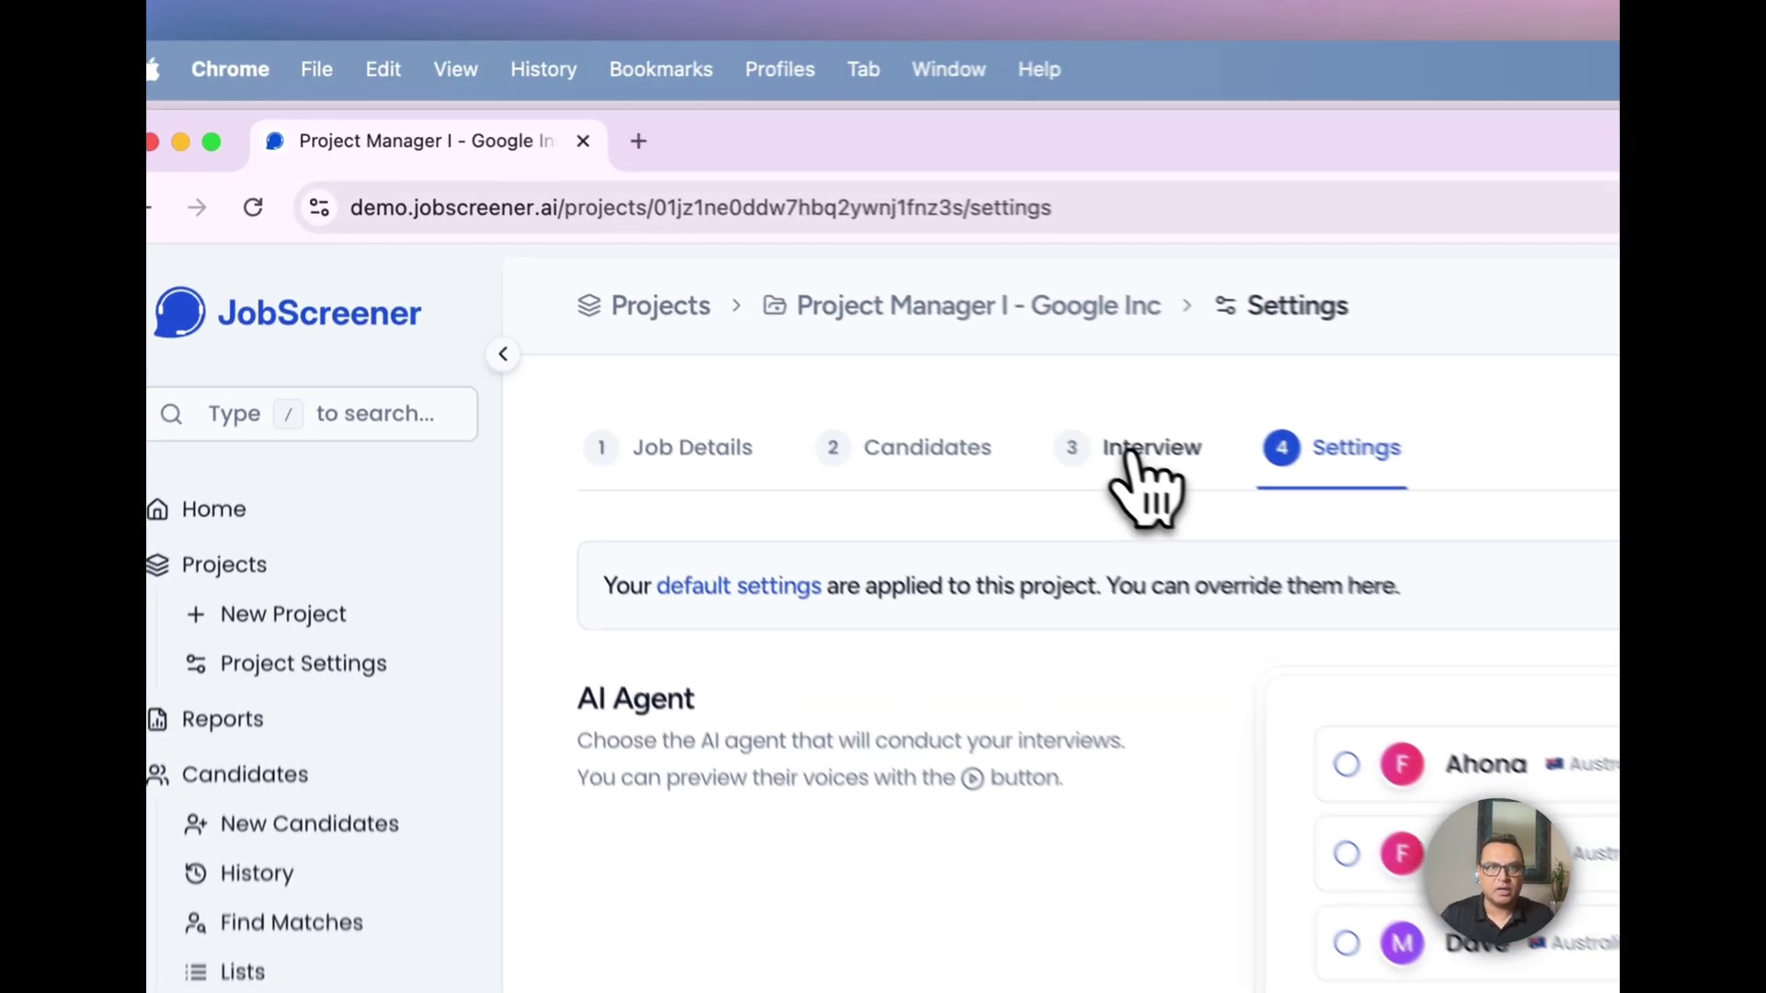
Set the project's interview schedule to the next 7 days, Jul 01, 2025 - Jul 08, 2025.
left_click(733, 269)
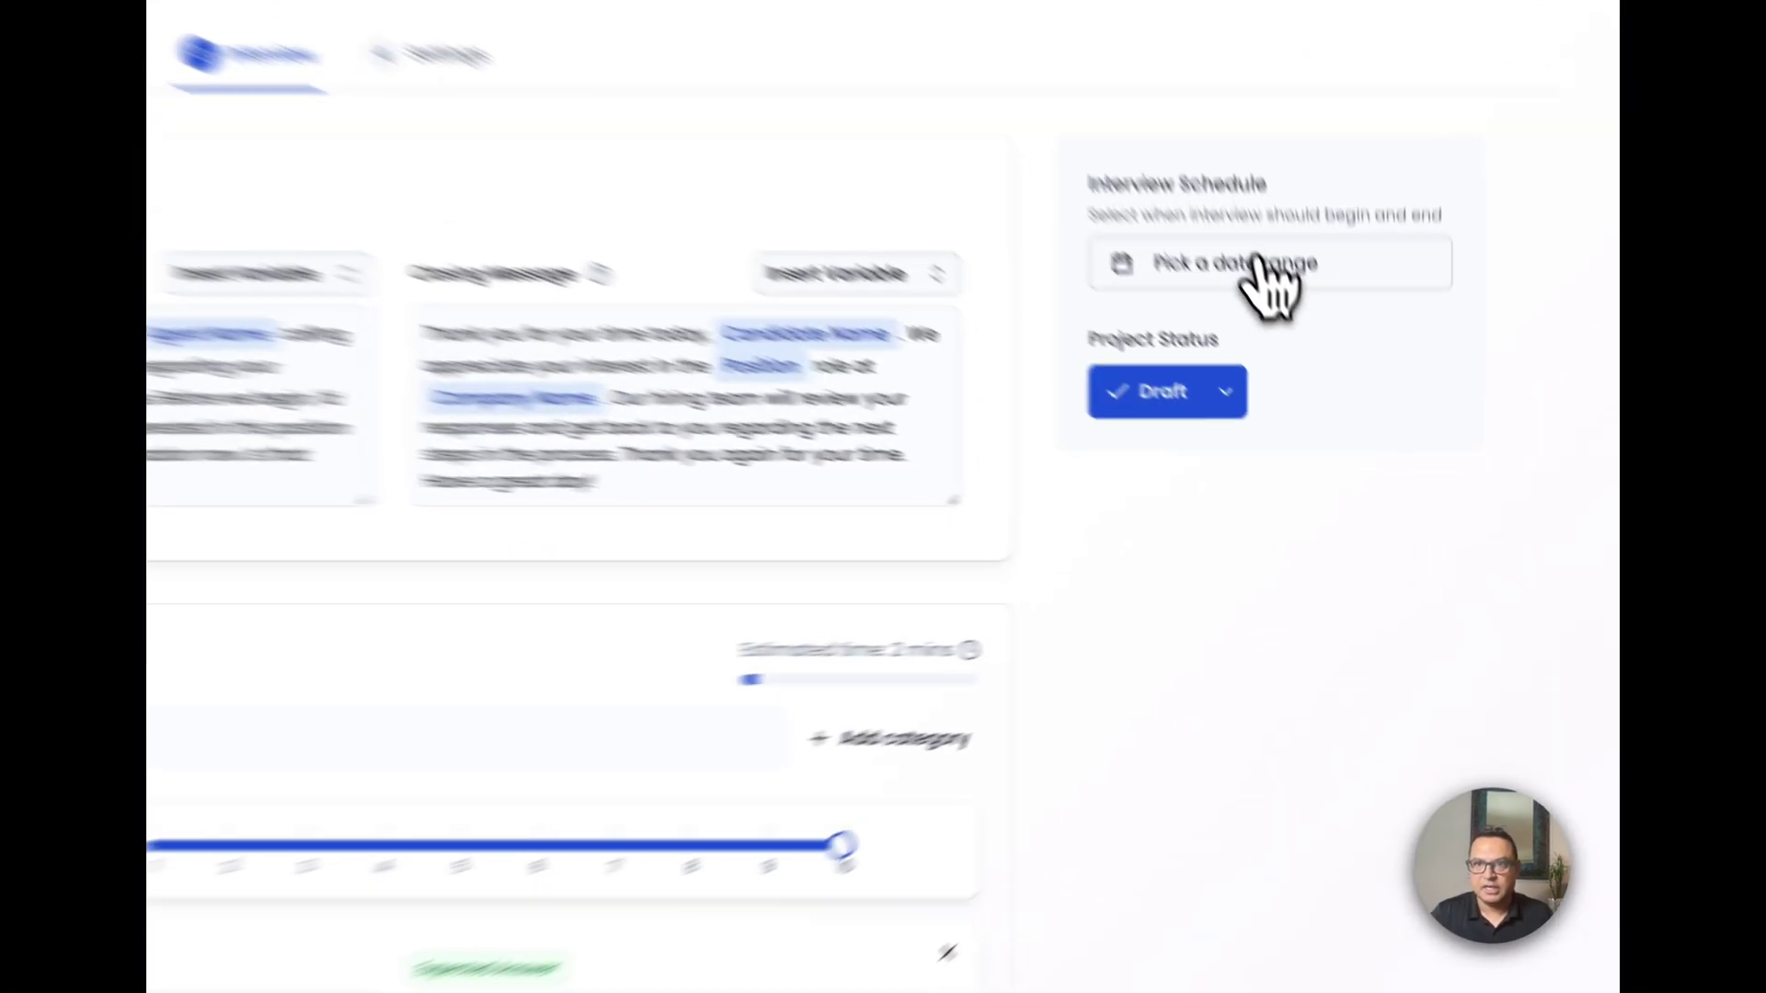
left_click(1330, 391)
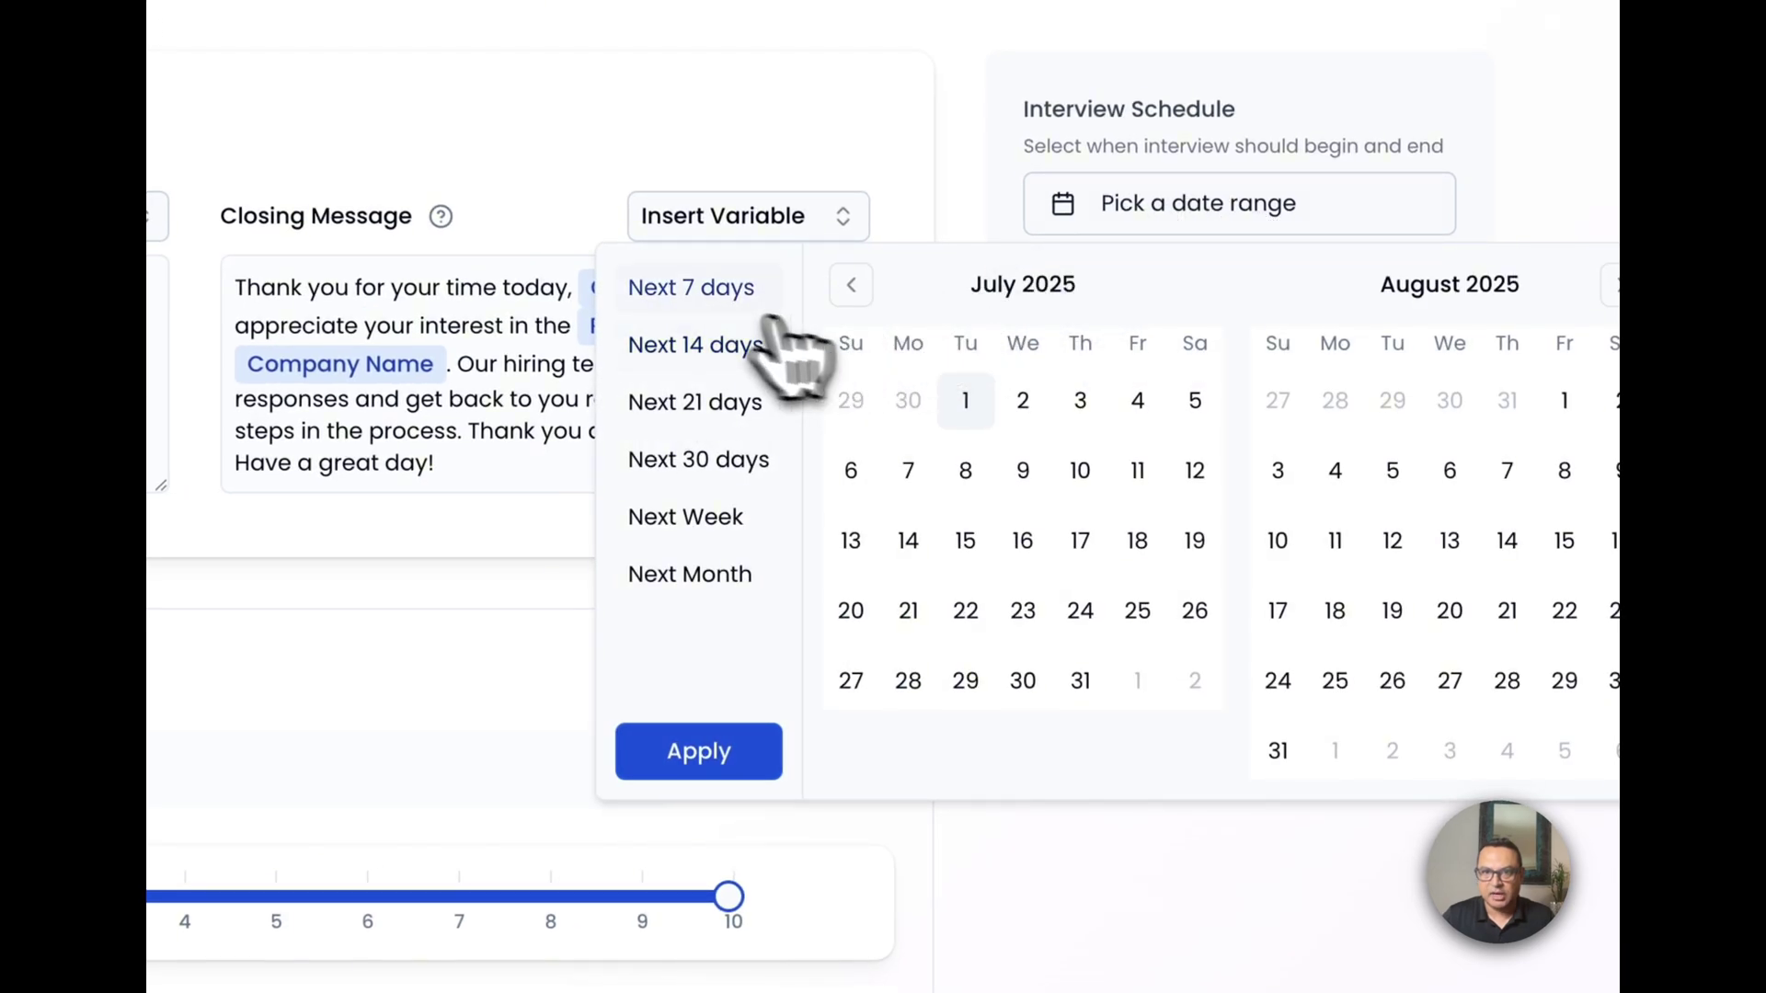
left_click(676, 293)
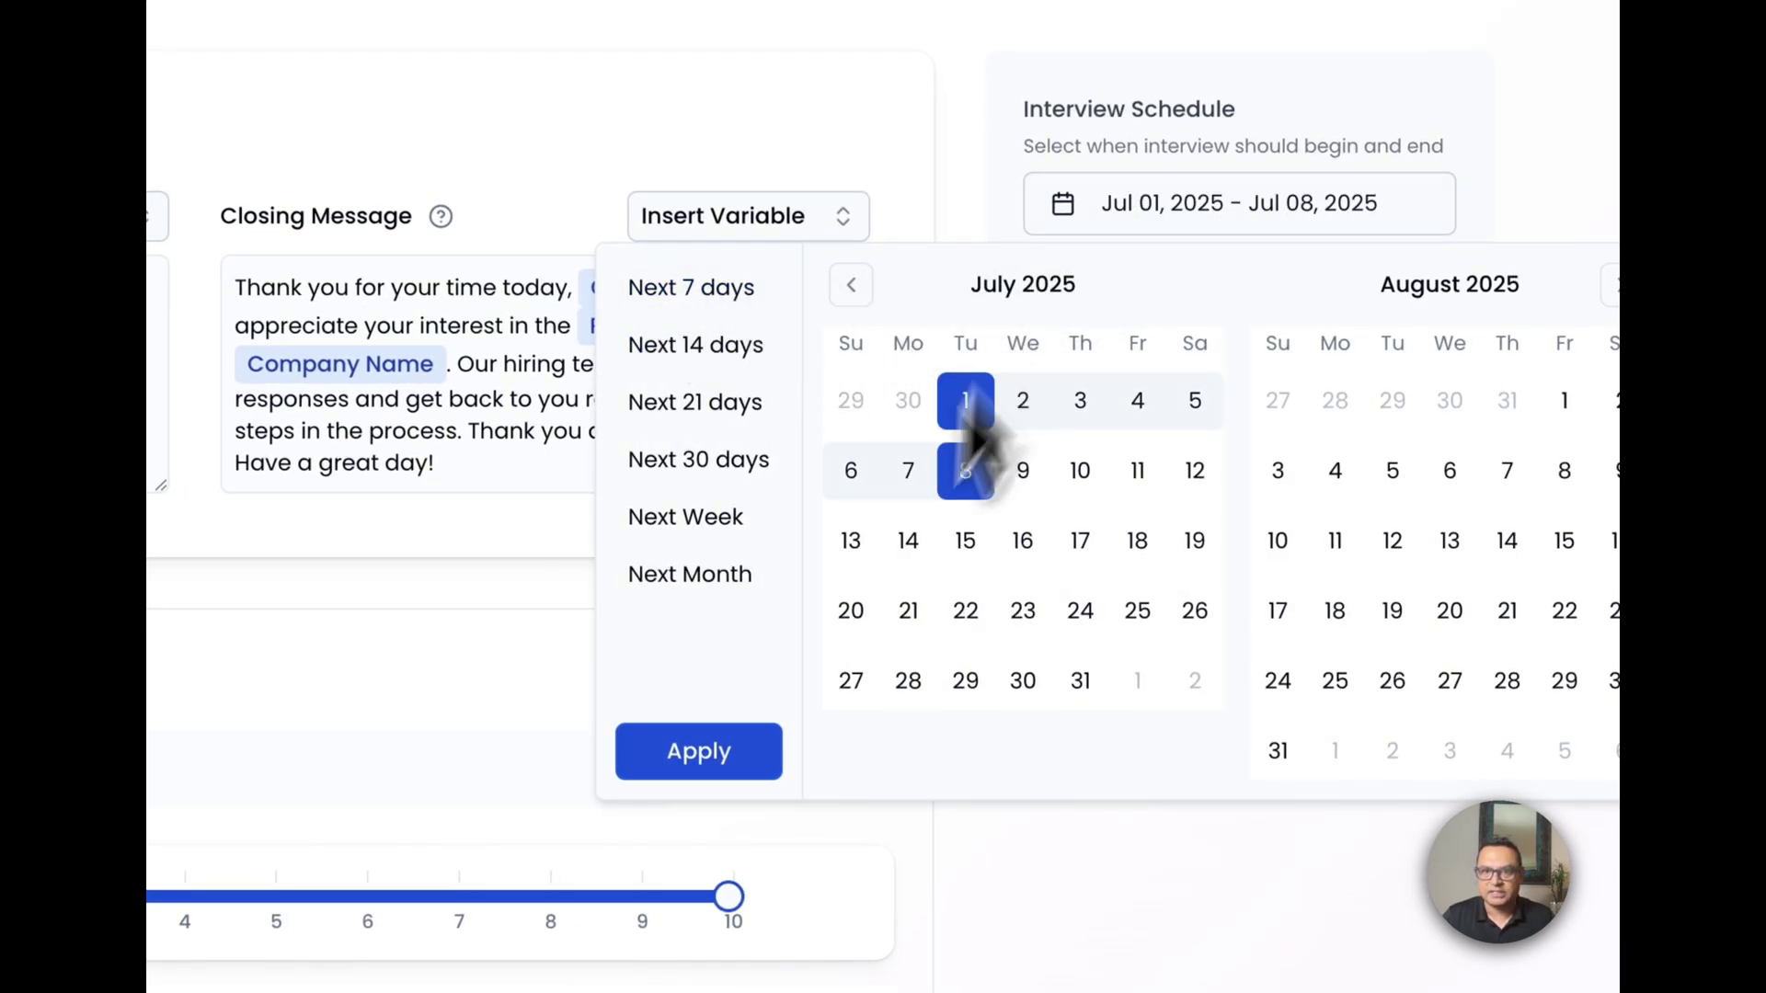
left_click(699, 755)
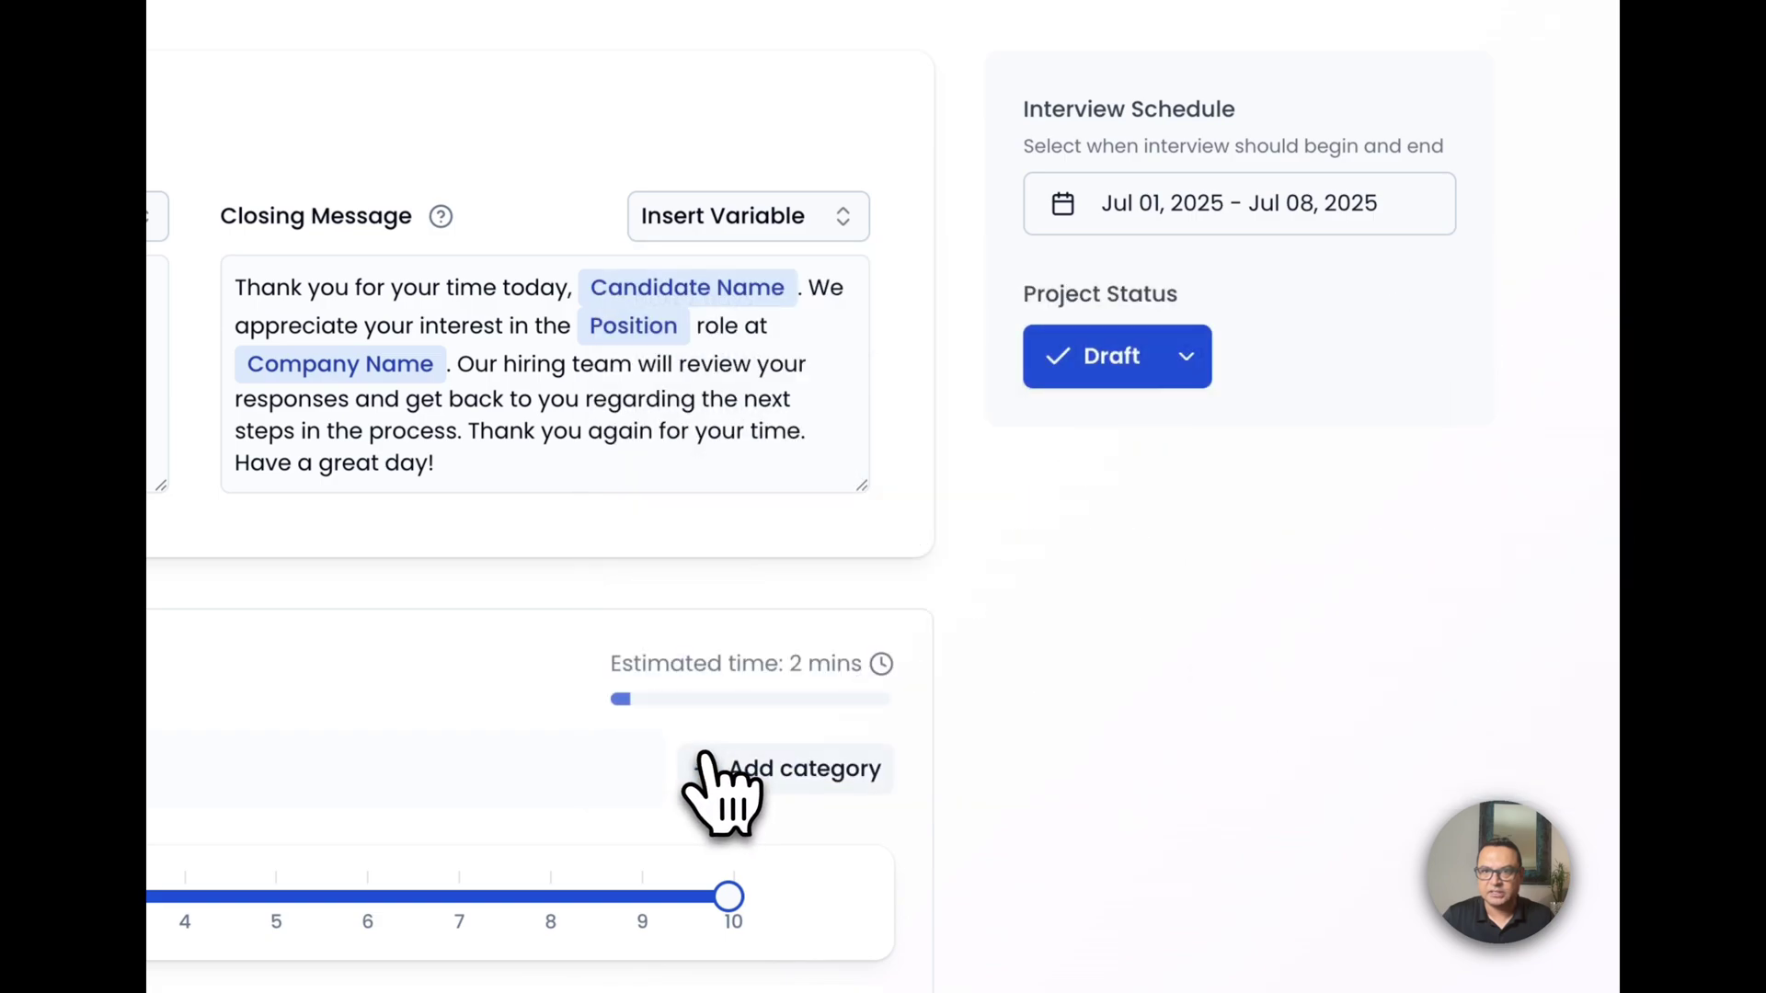
Change the project status to Active and confirm the project activation.
left_click(1186, 358)
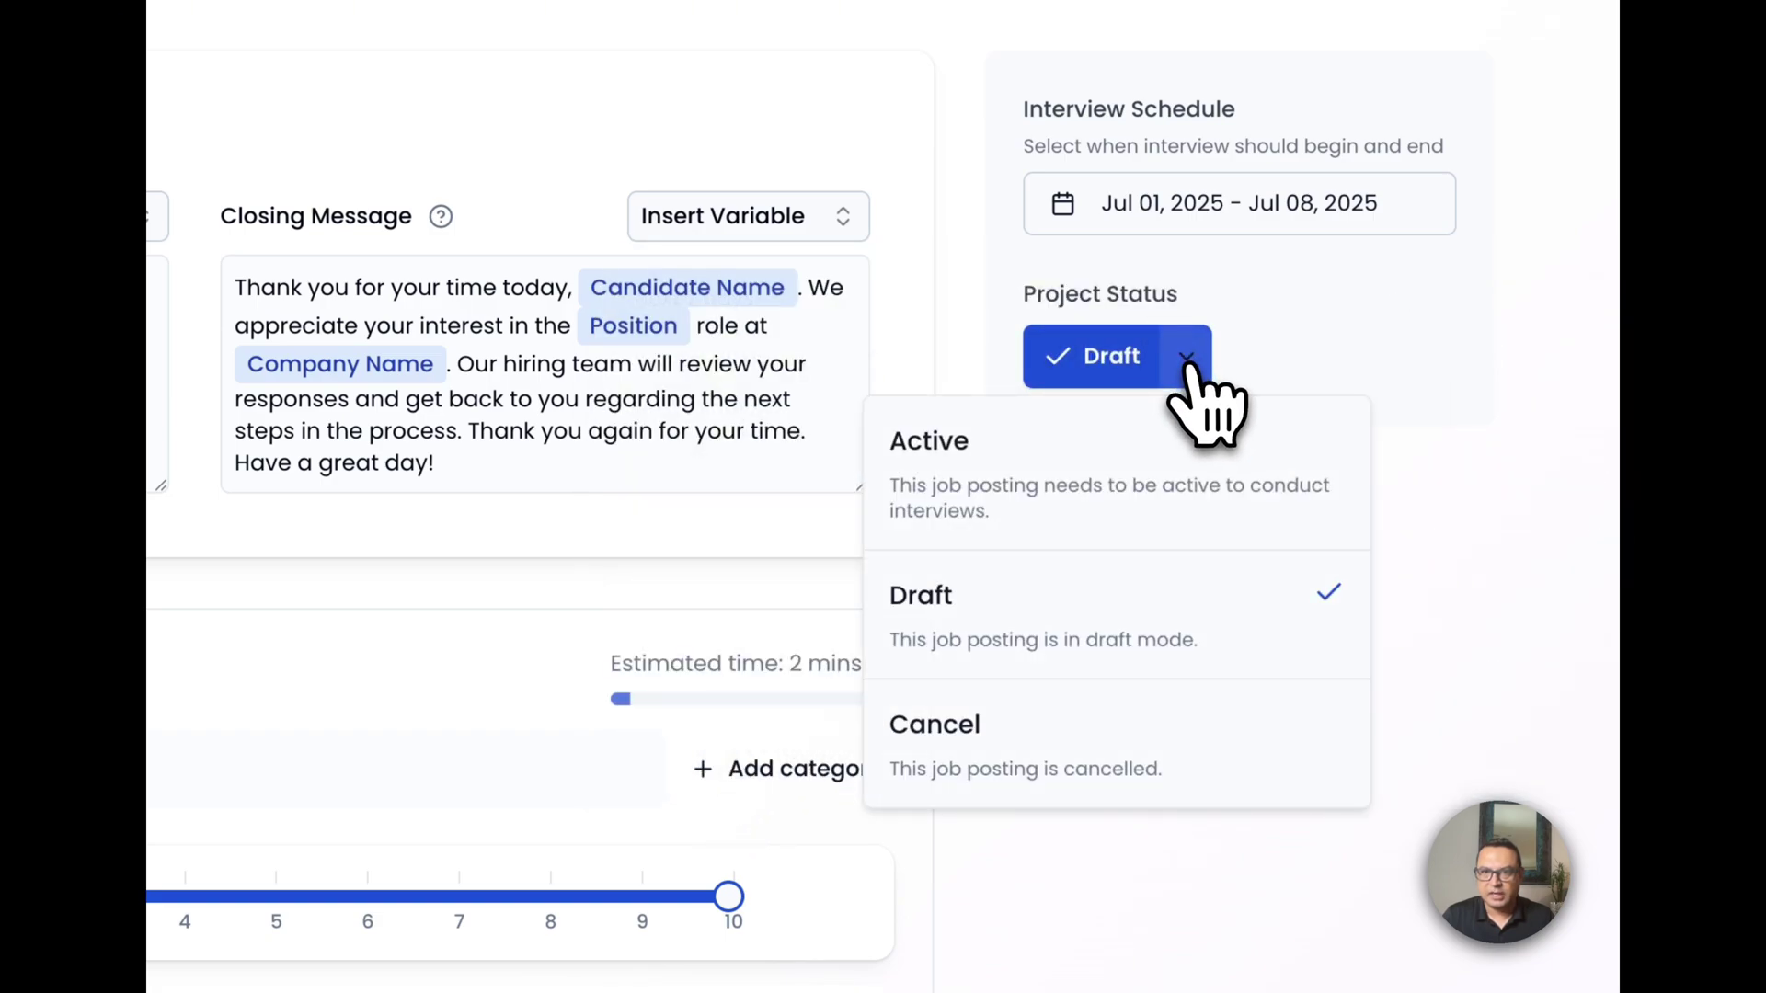
left_click(1012, 497)
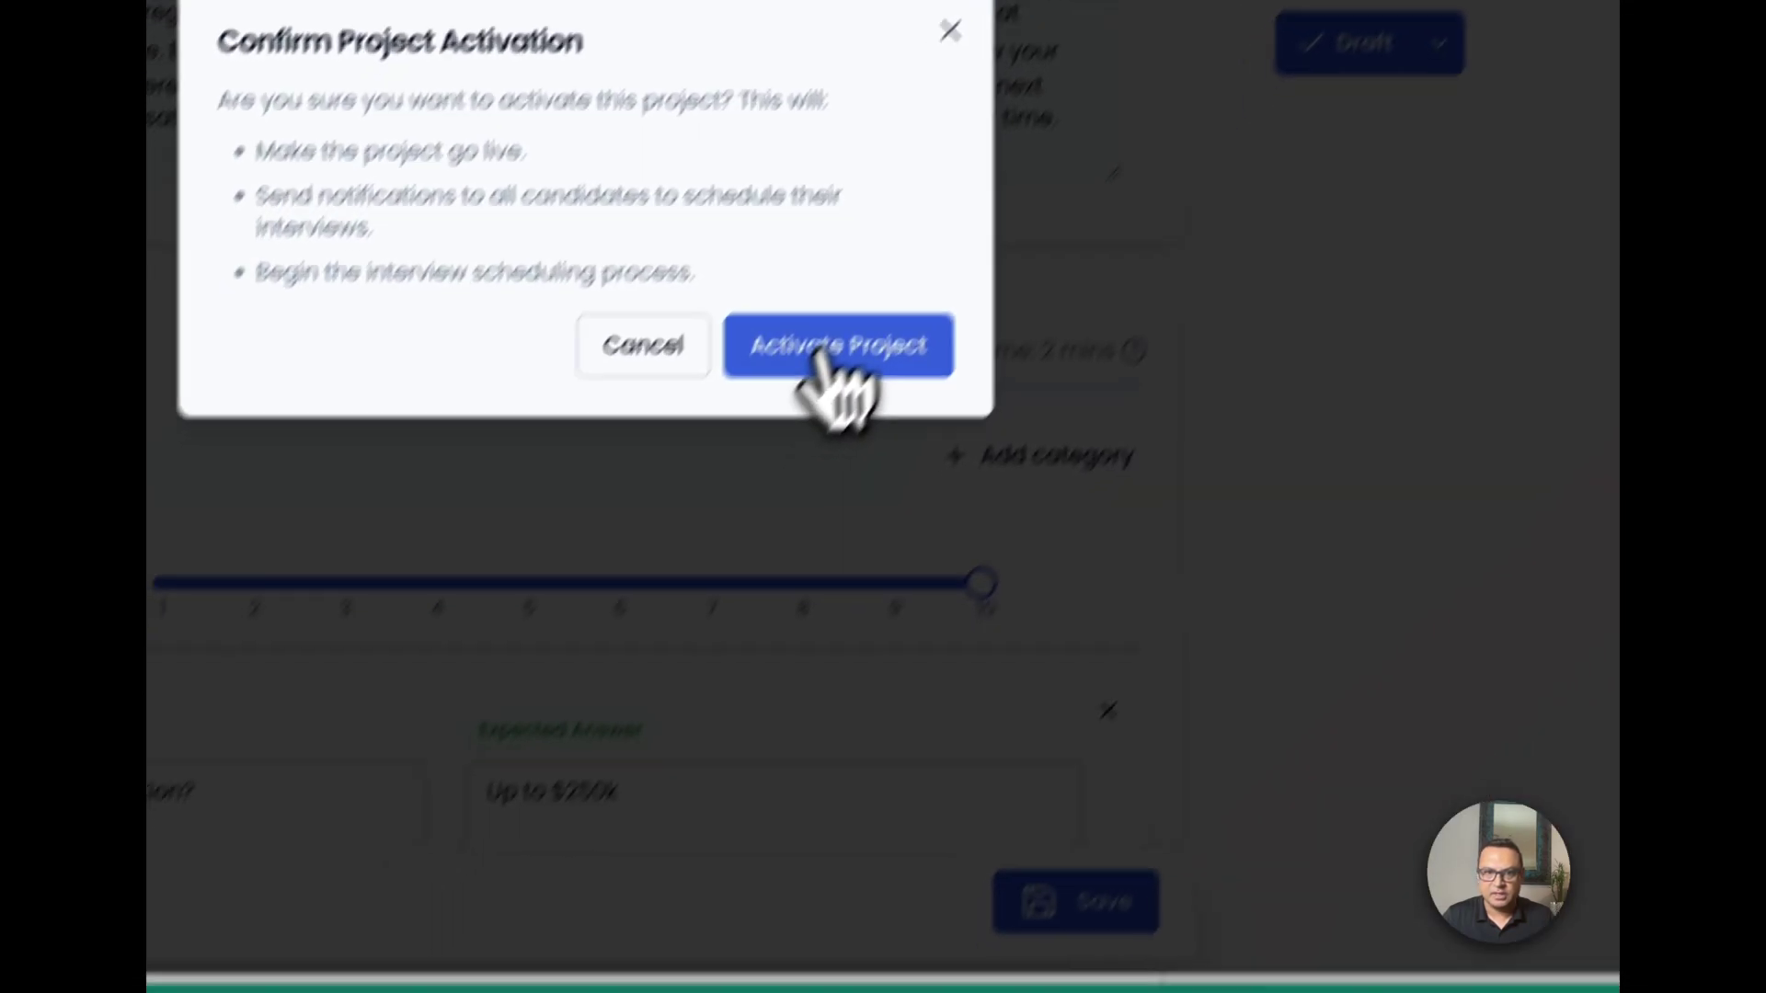
left_click(823, 353)
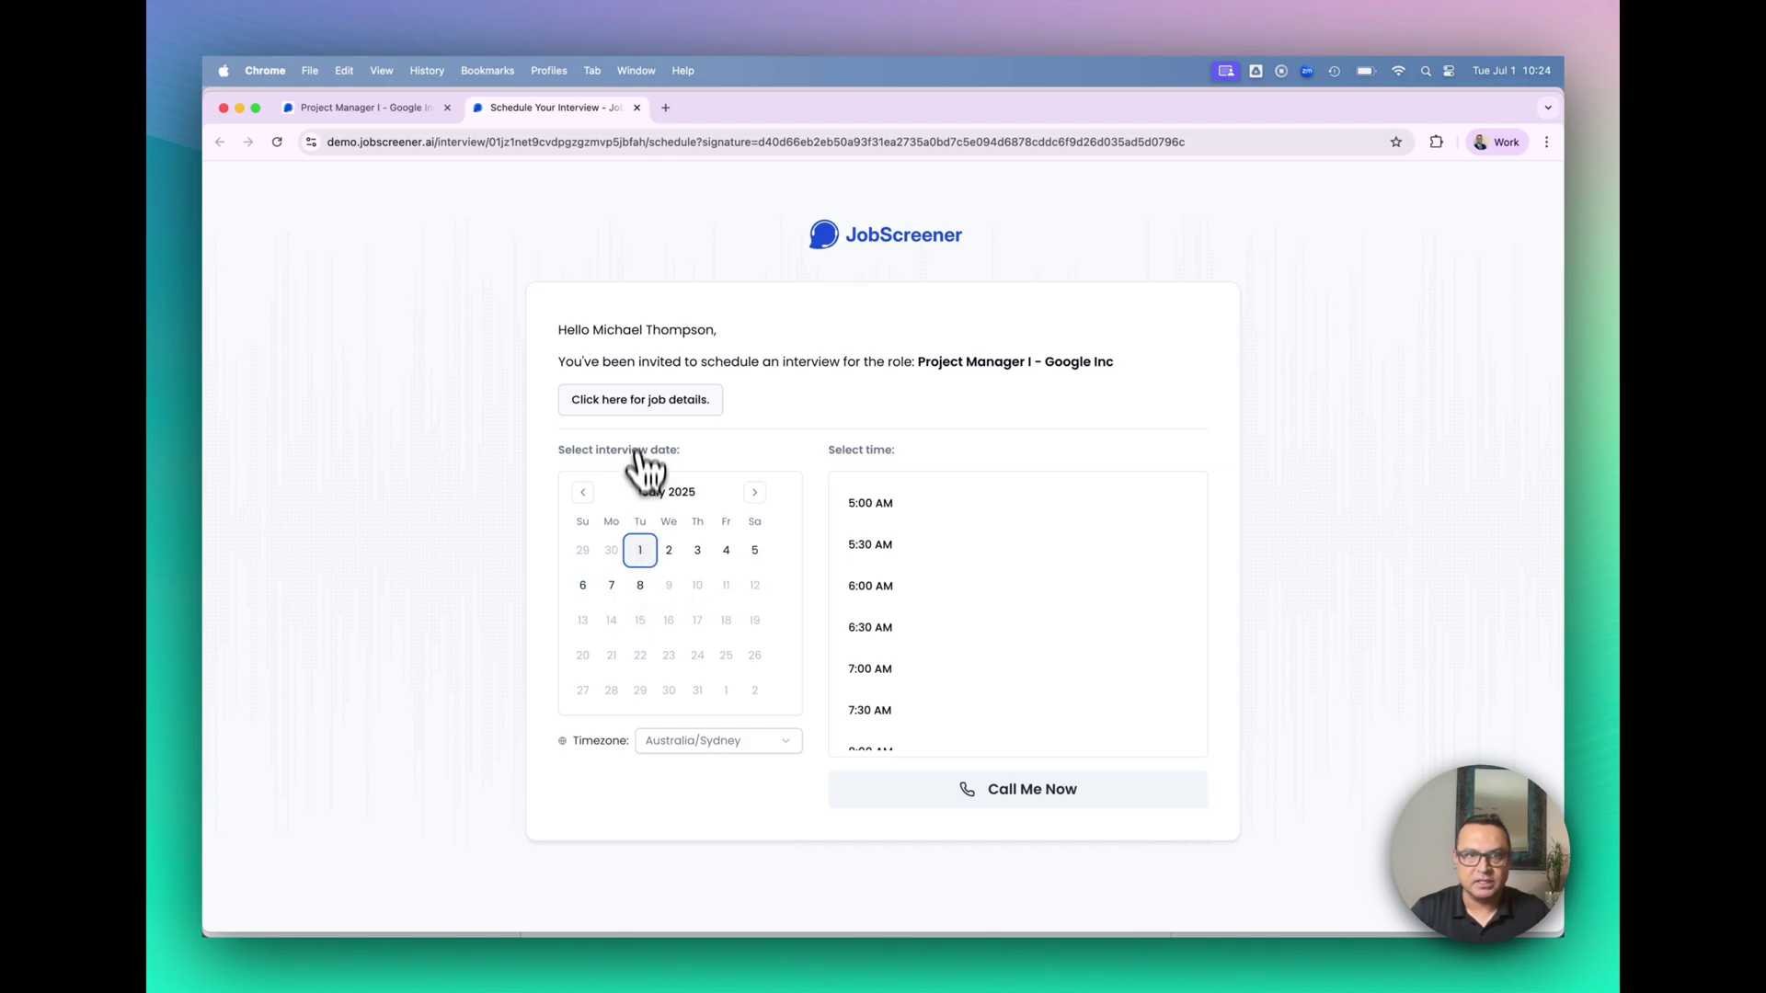
Read the job details on the candidate's interview scheduling page and close them.
left_click(642, 401)
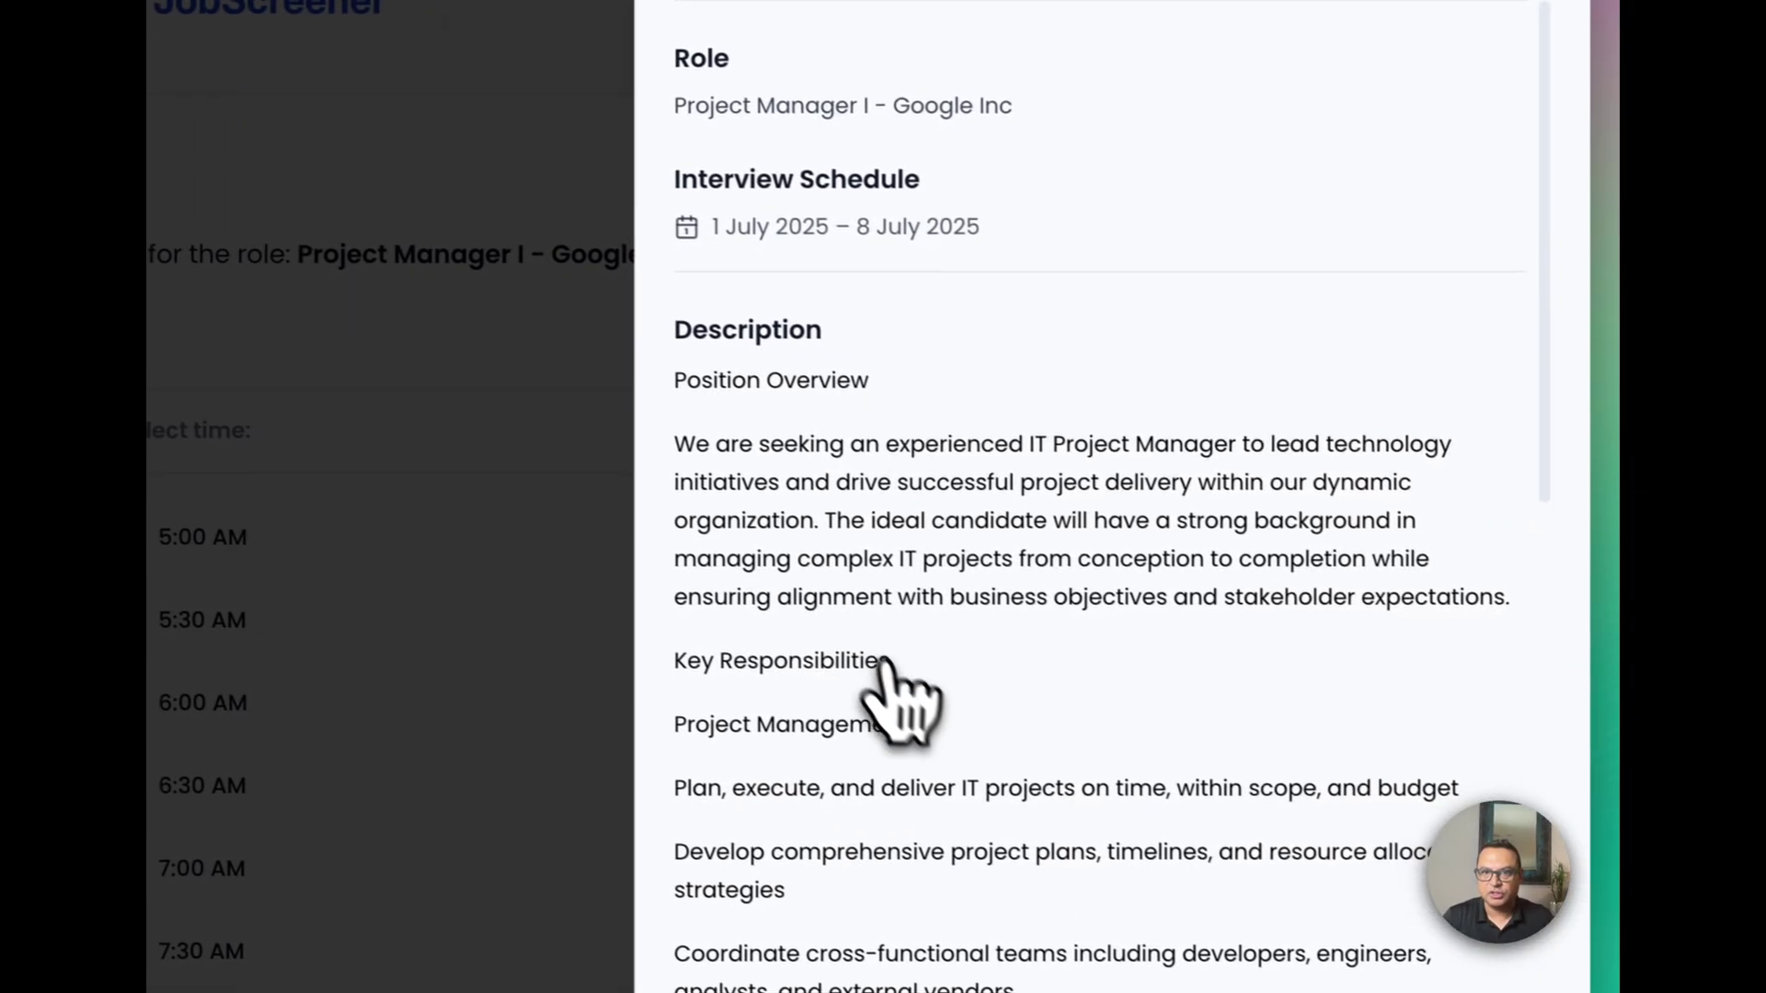
scroll(885, 662, "down", 15)
scroll(910, 726, "up", 20)
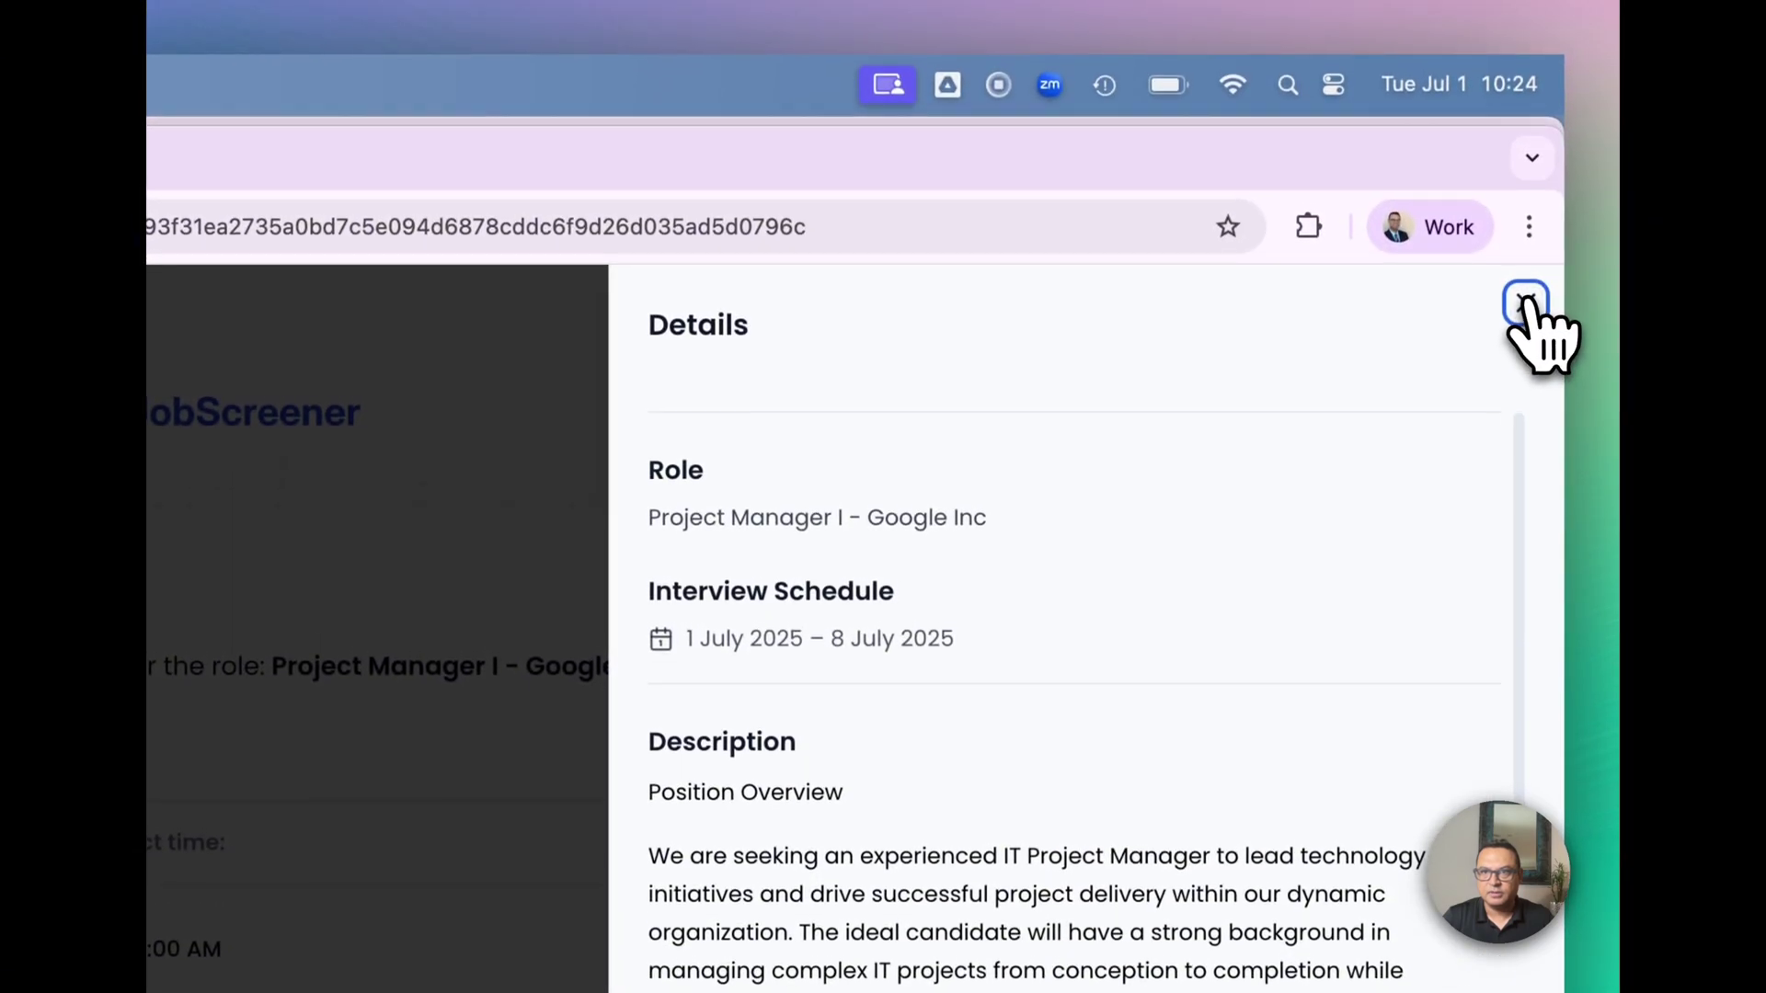
left_click(1526, 318)
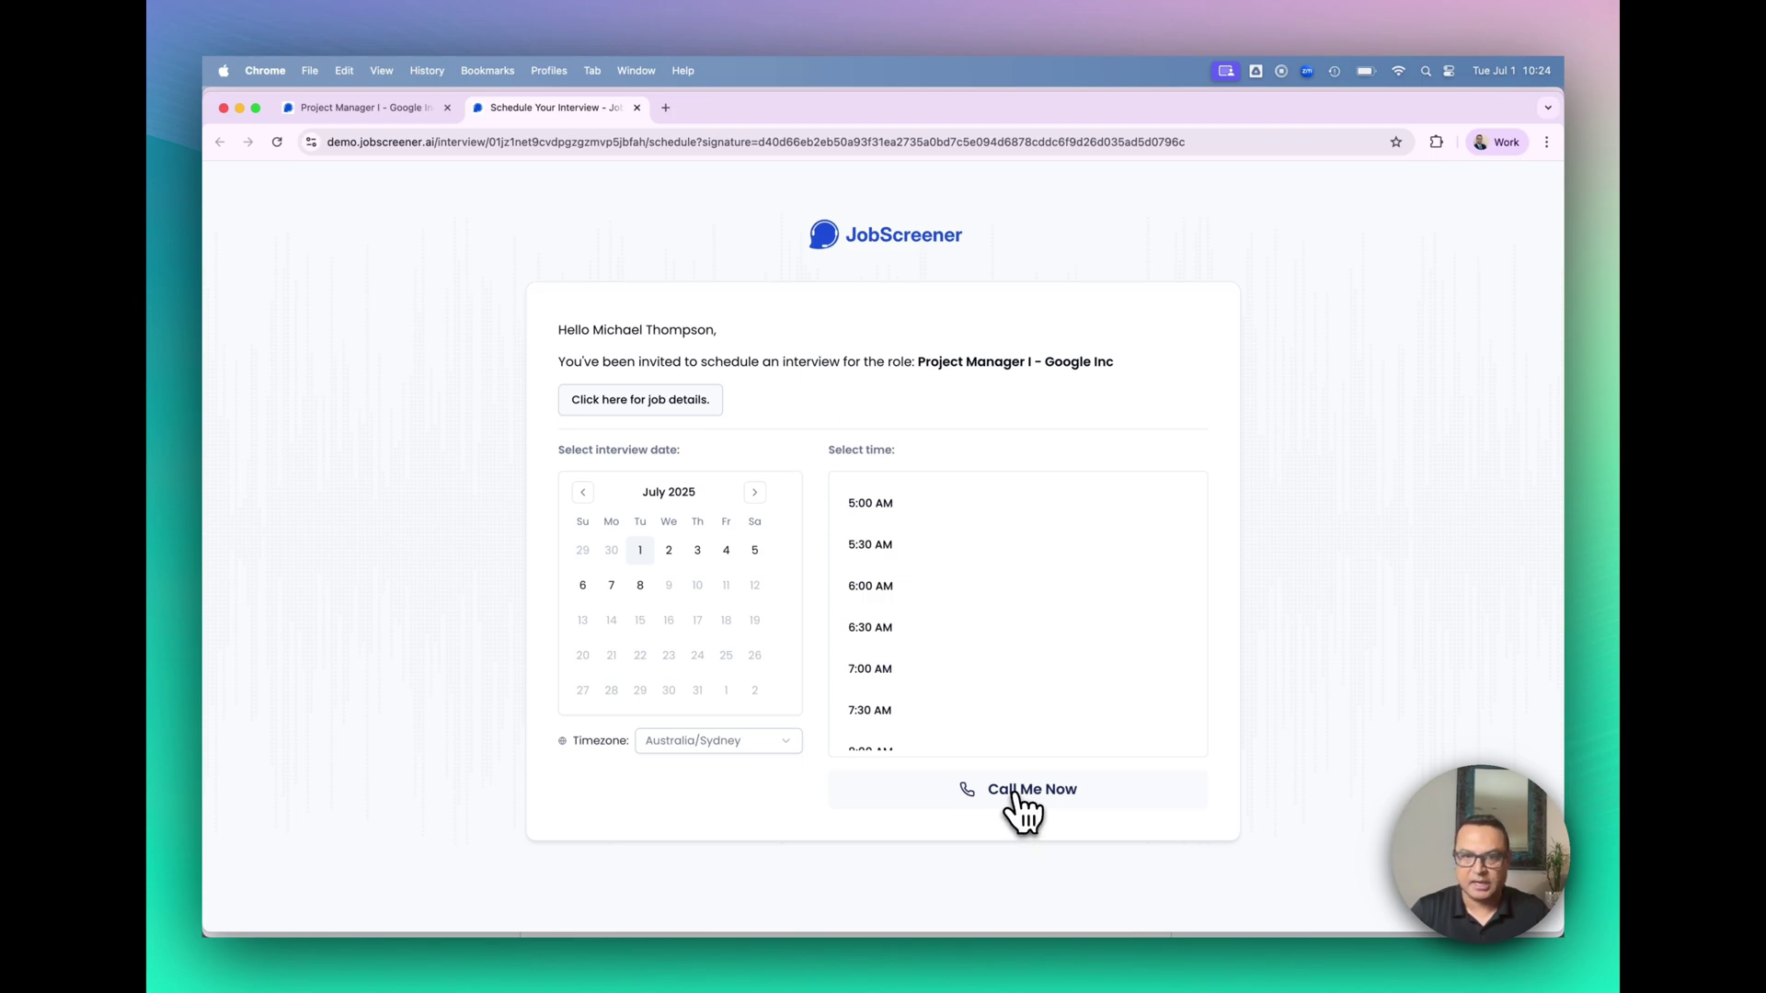
Request an immediate interview call as the candidate and return to the Project Manager I - Google Inc project.
left_click(1016, 793)
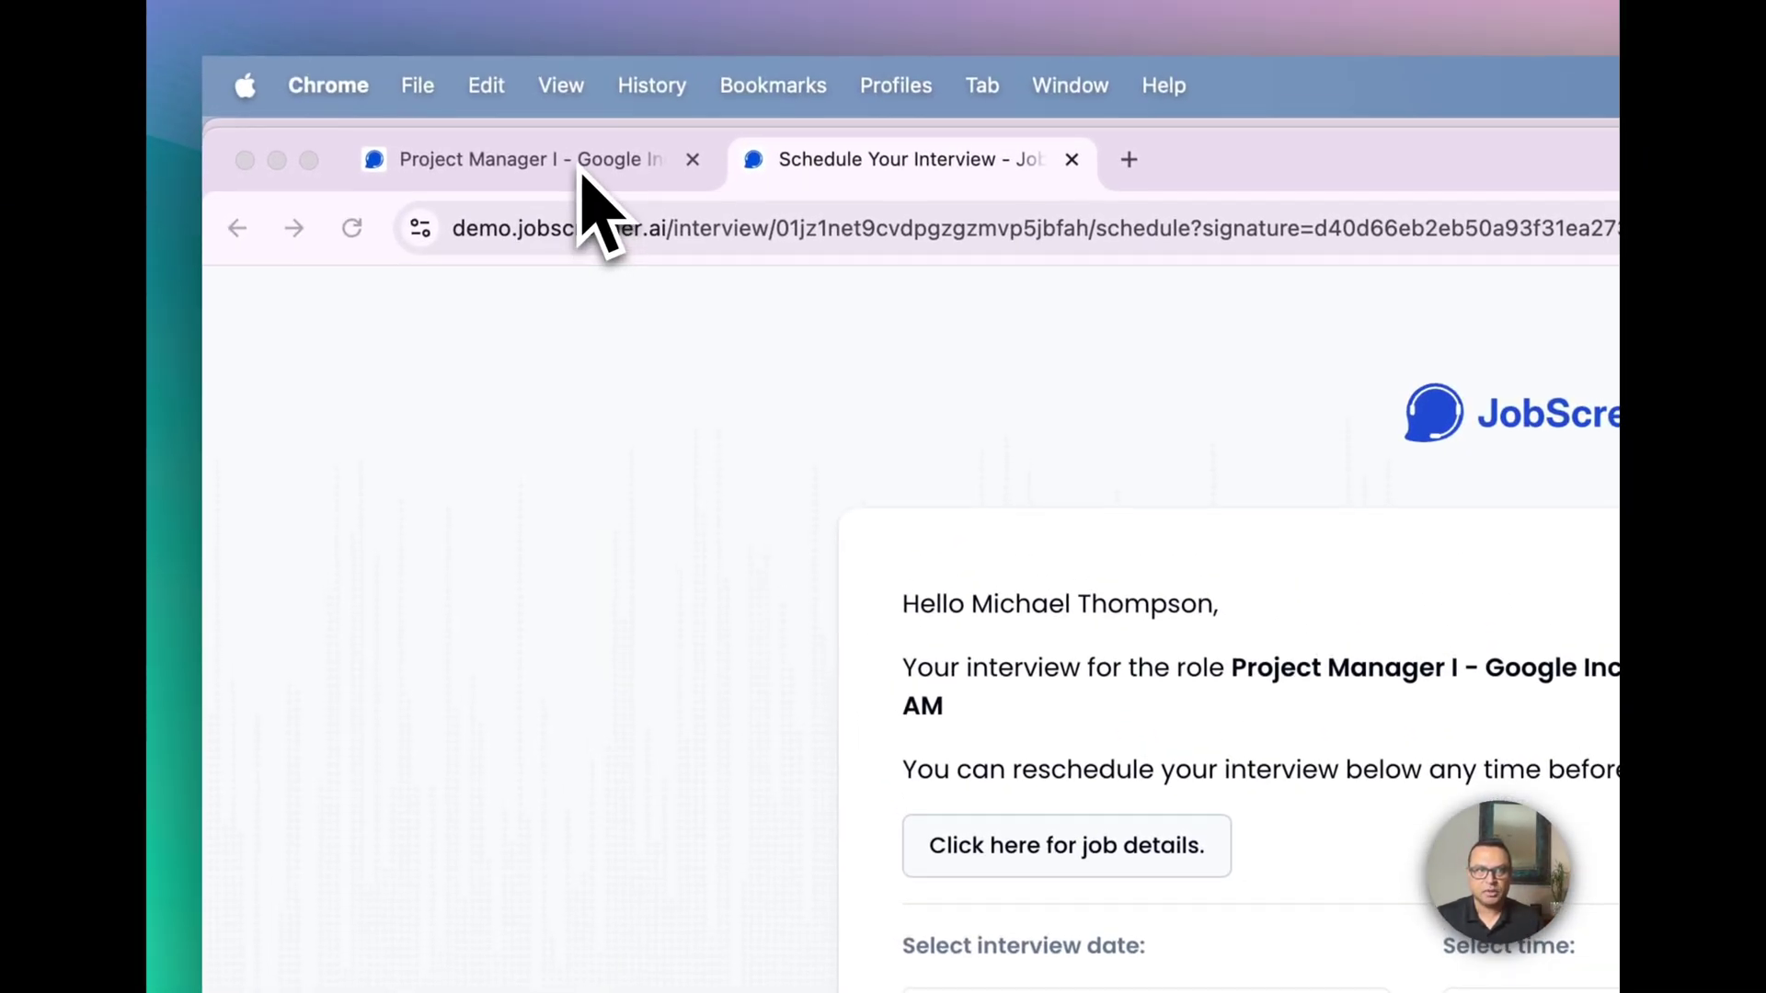
left_click(584, 170)
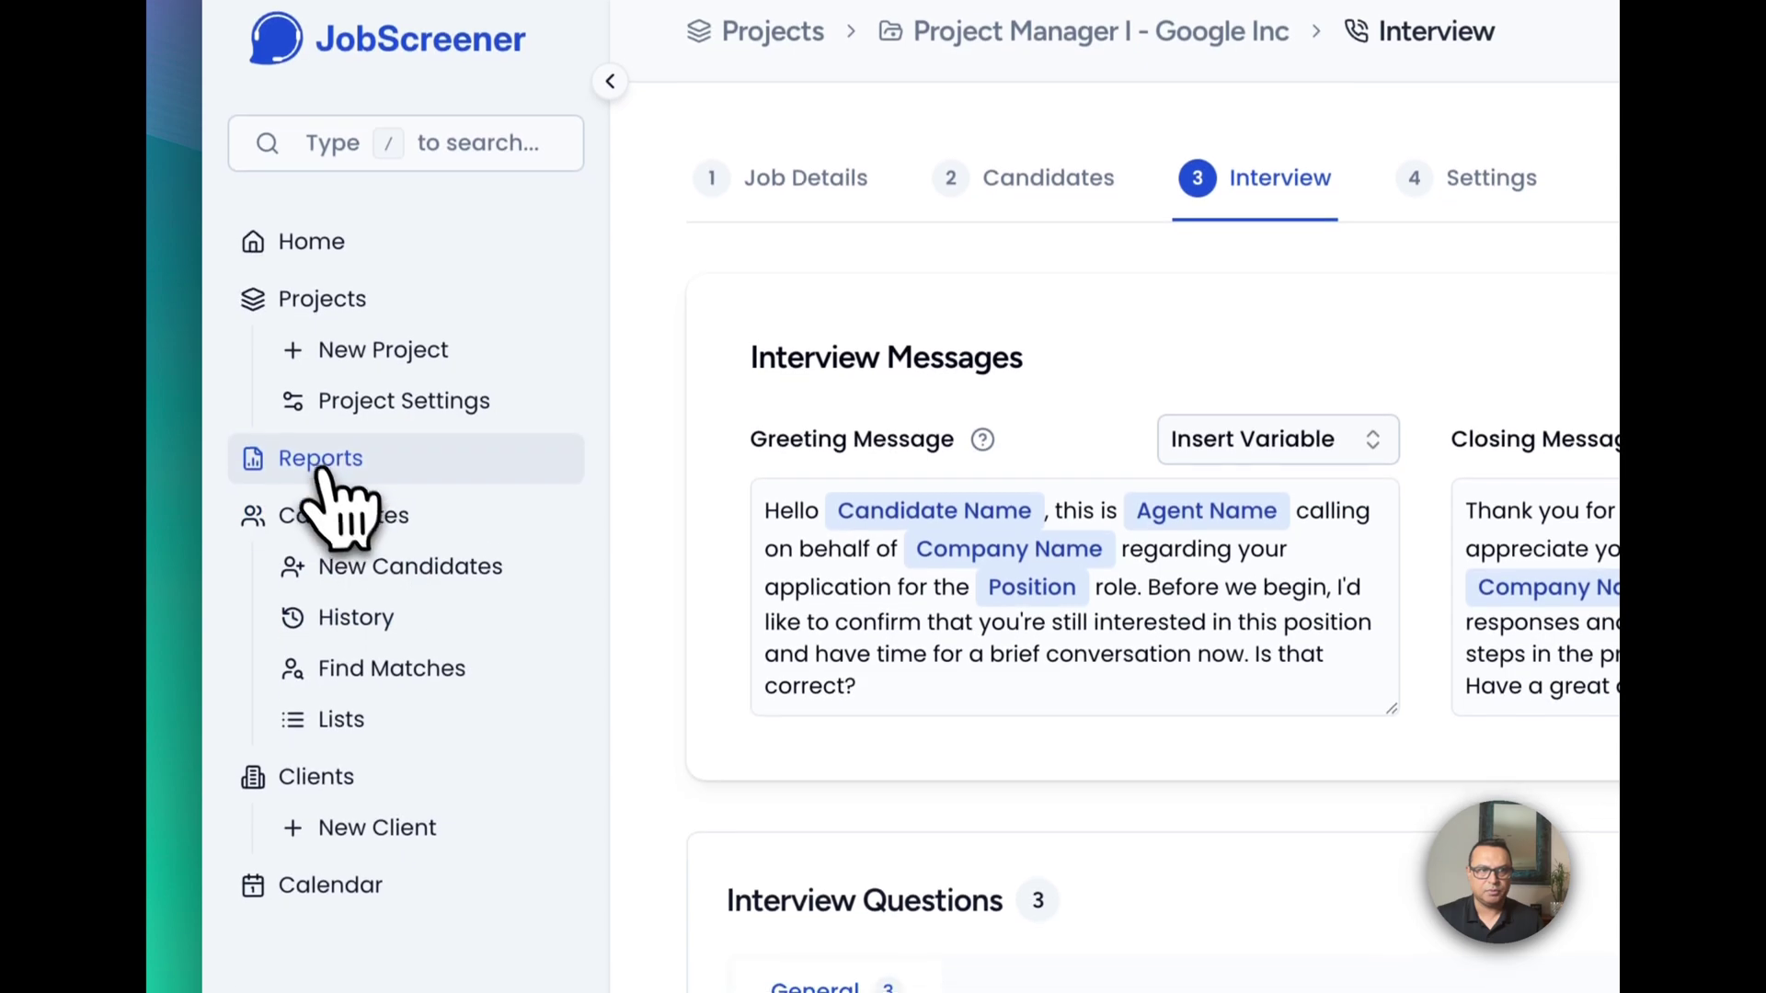
Open the candidate's interview report from the Project Manager I - Google Inc project report and check its progress stages and scores.
left_click(318, 755)
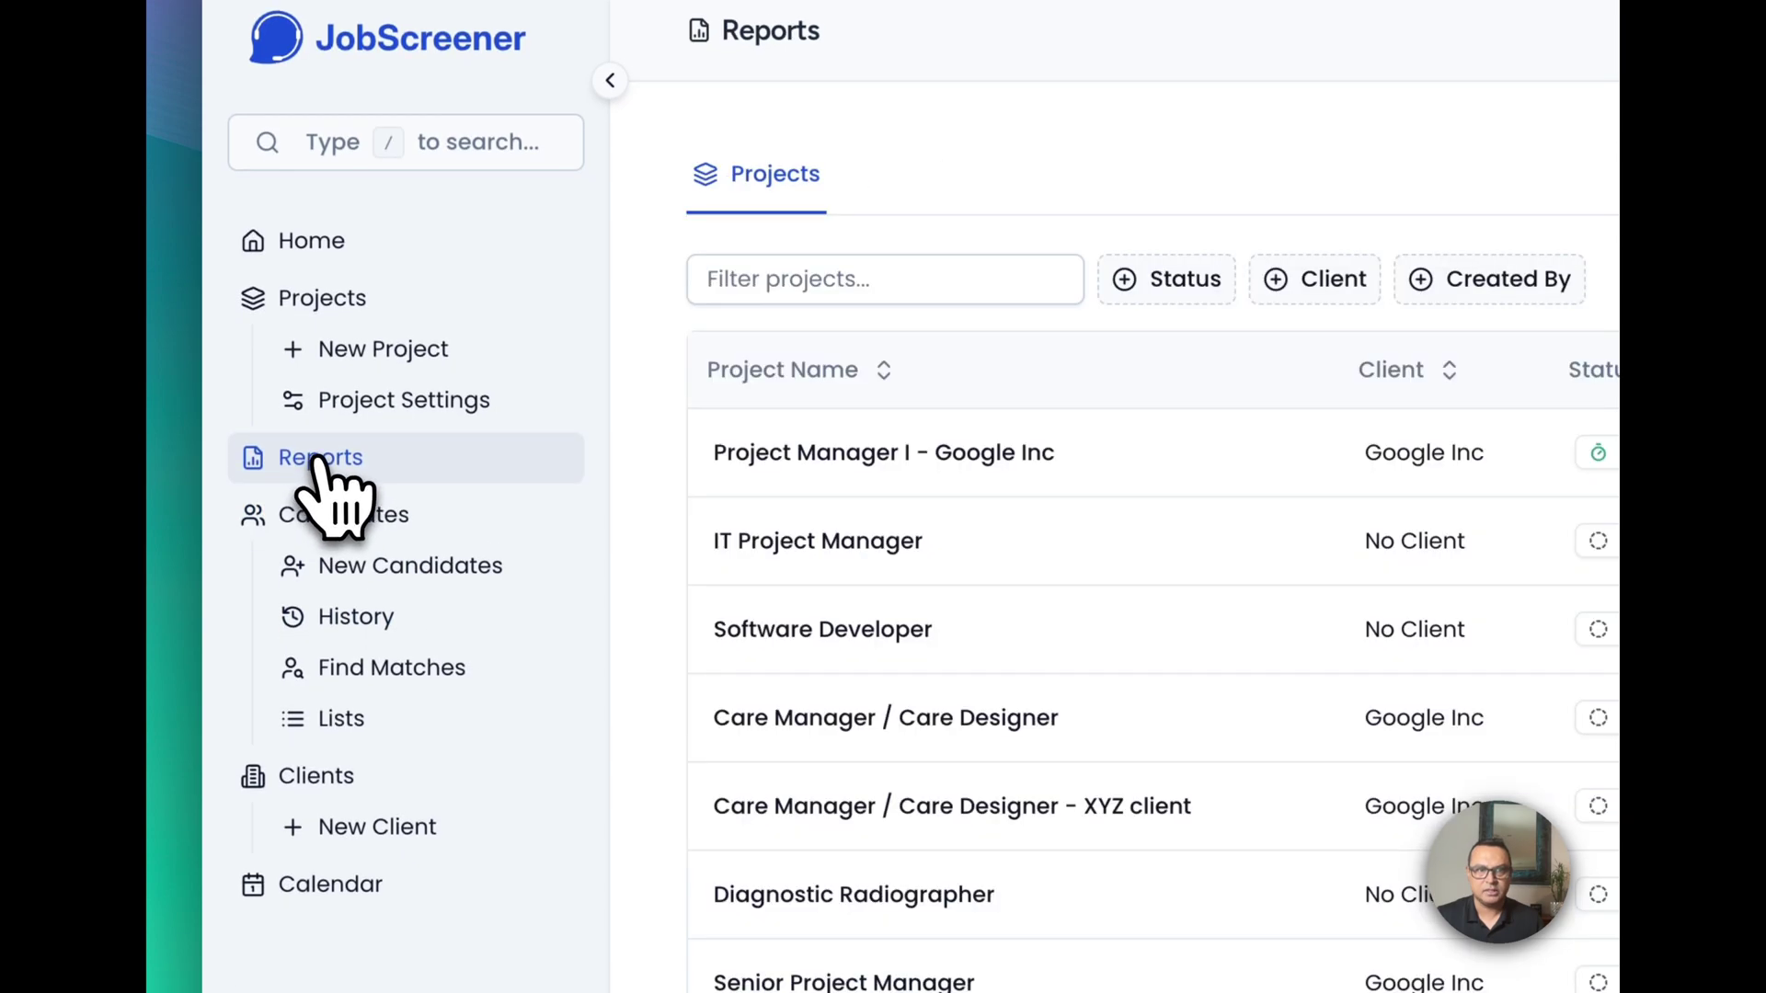
left_click(957, 460)
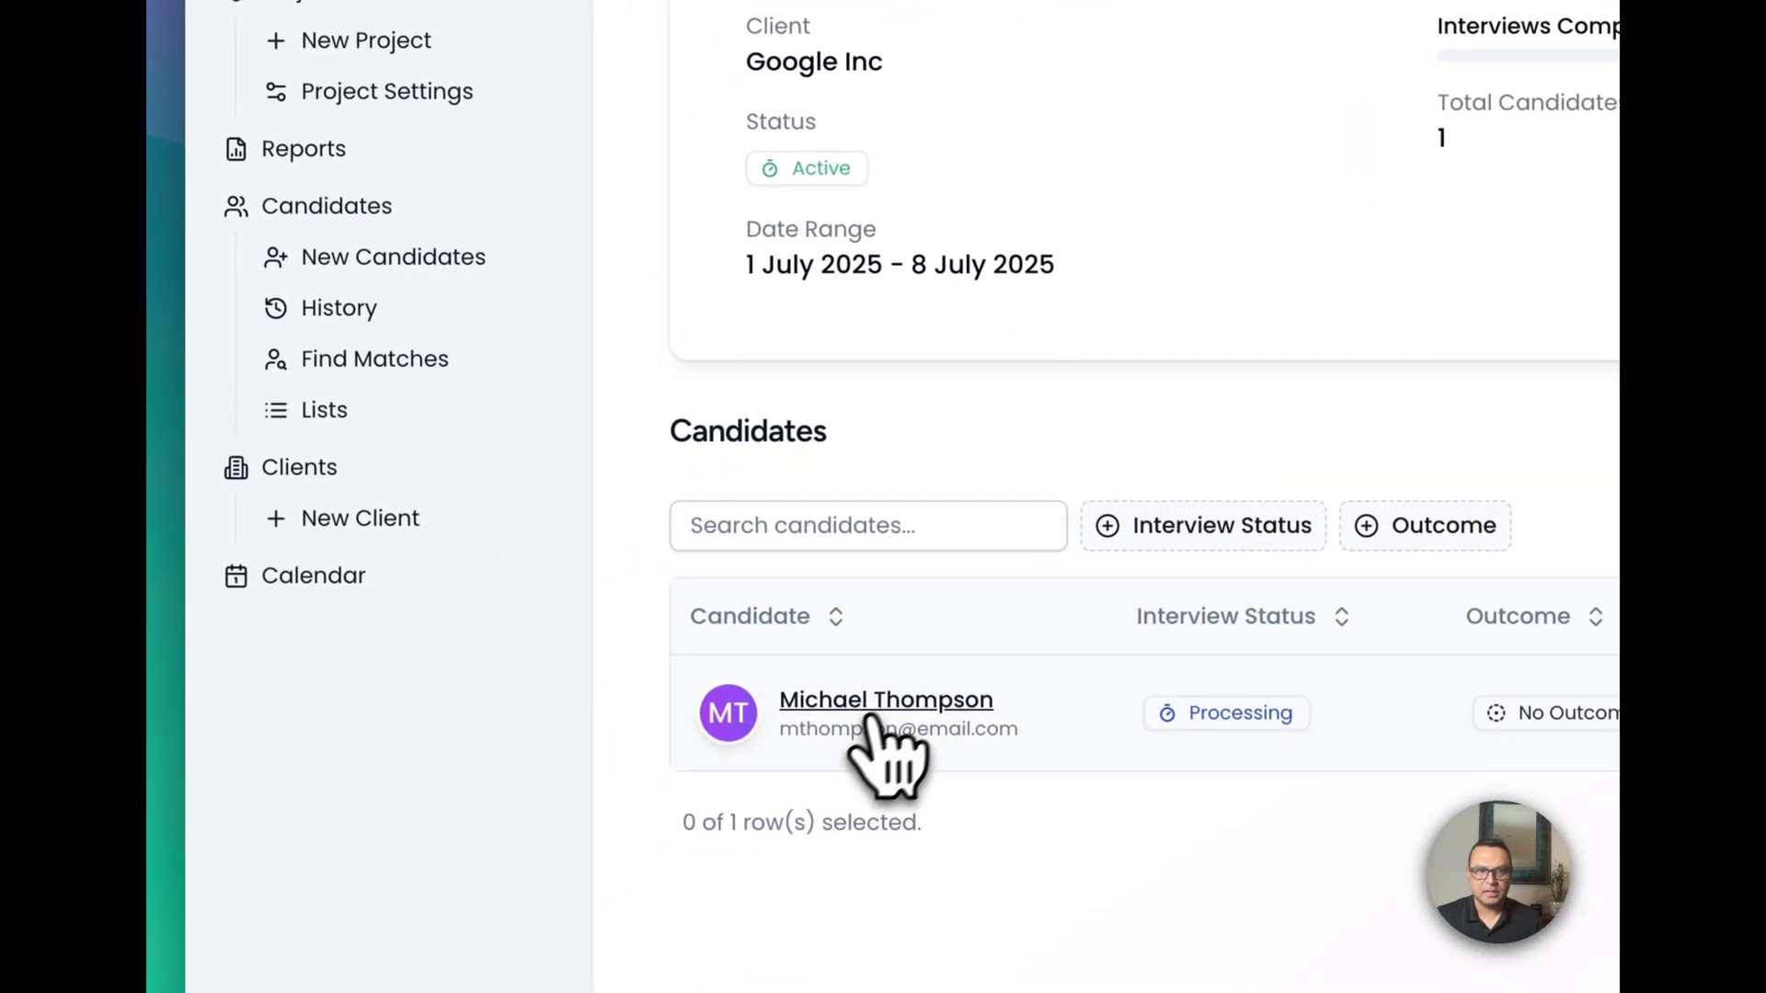
left_click(736, 821)
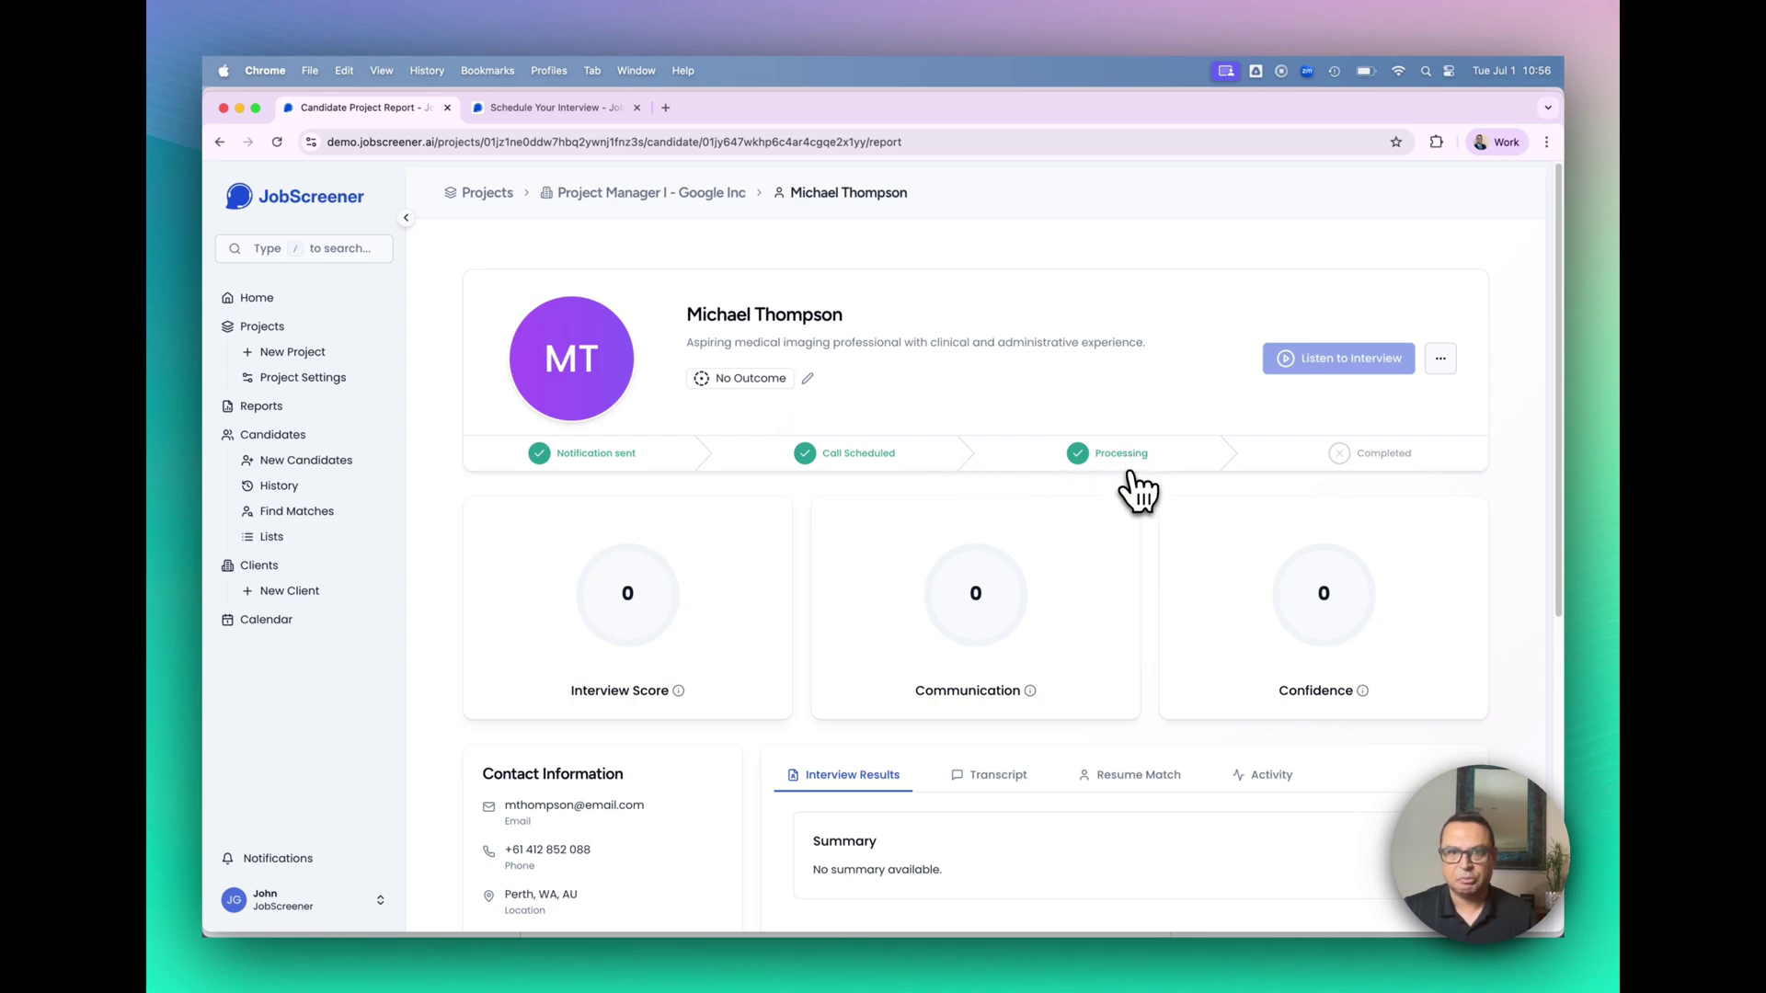
scroll(1139, 491, "down", 3)
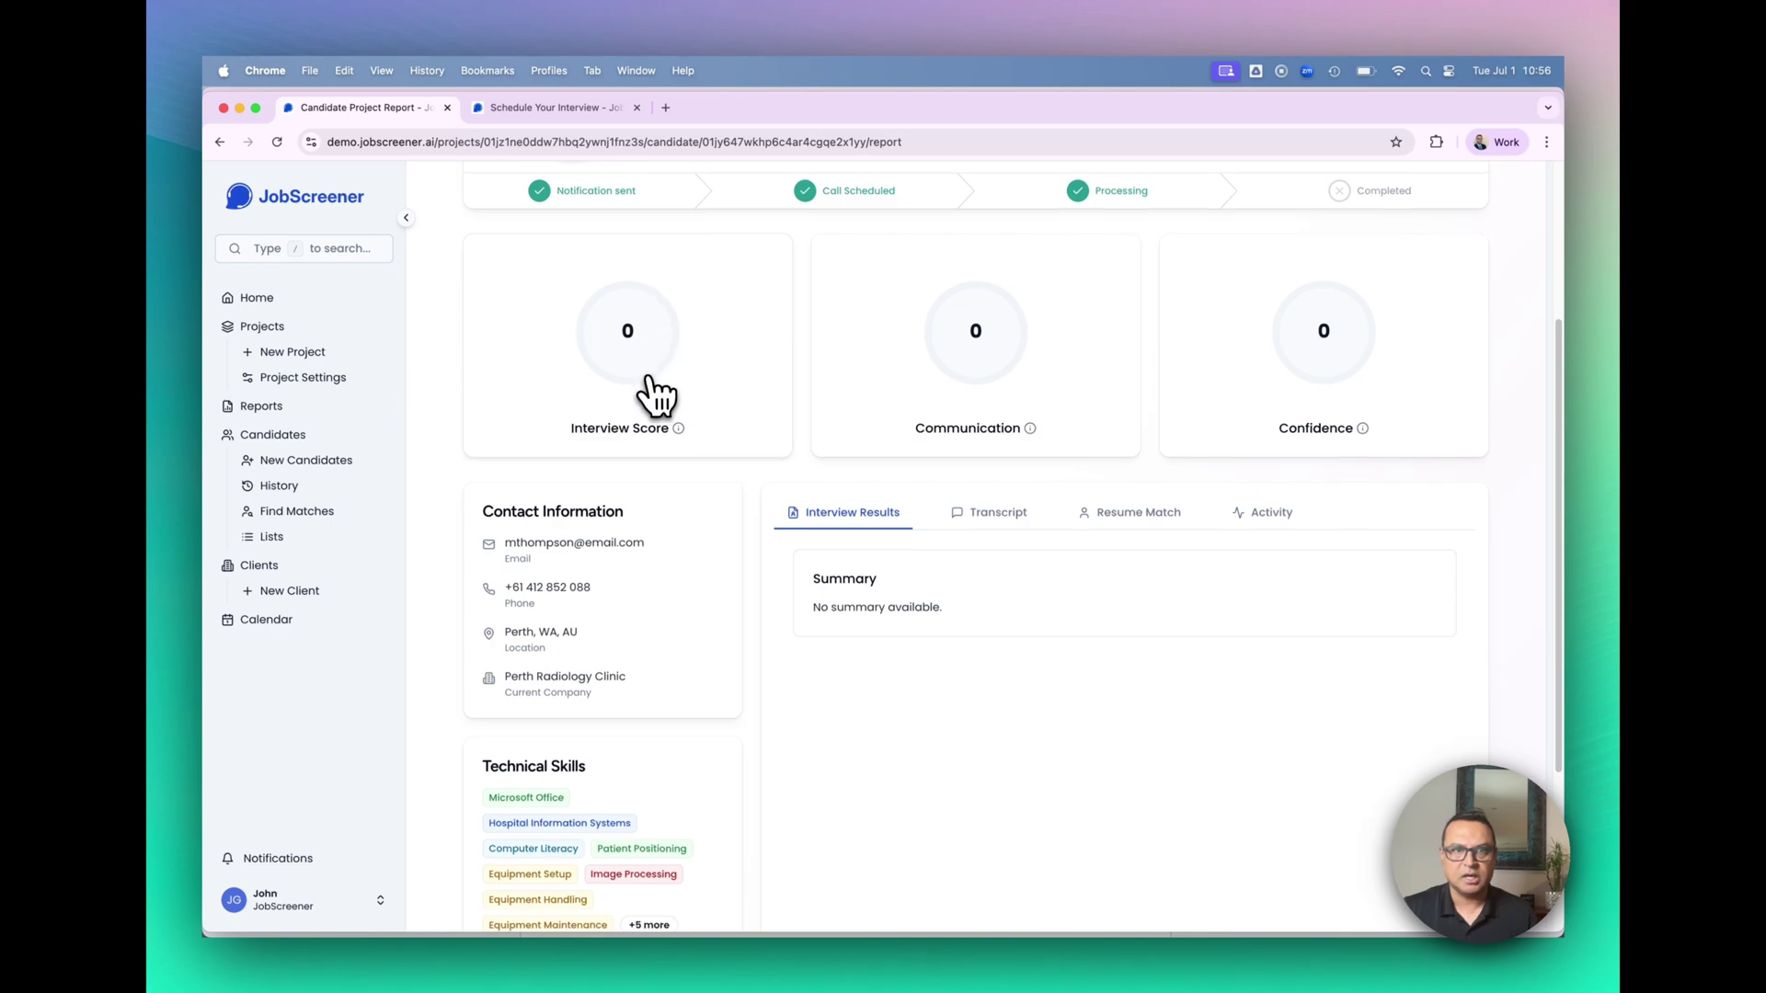
scroll(691, 419, "up", 1)
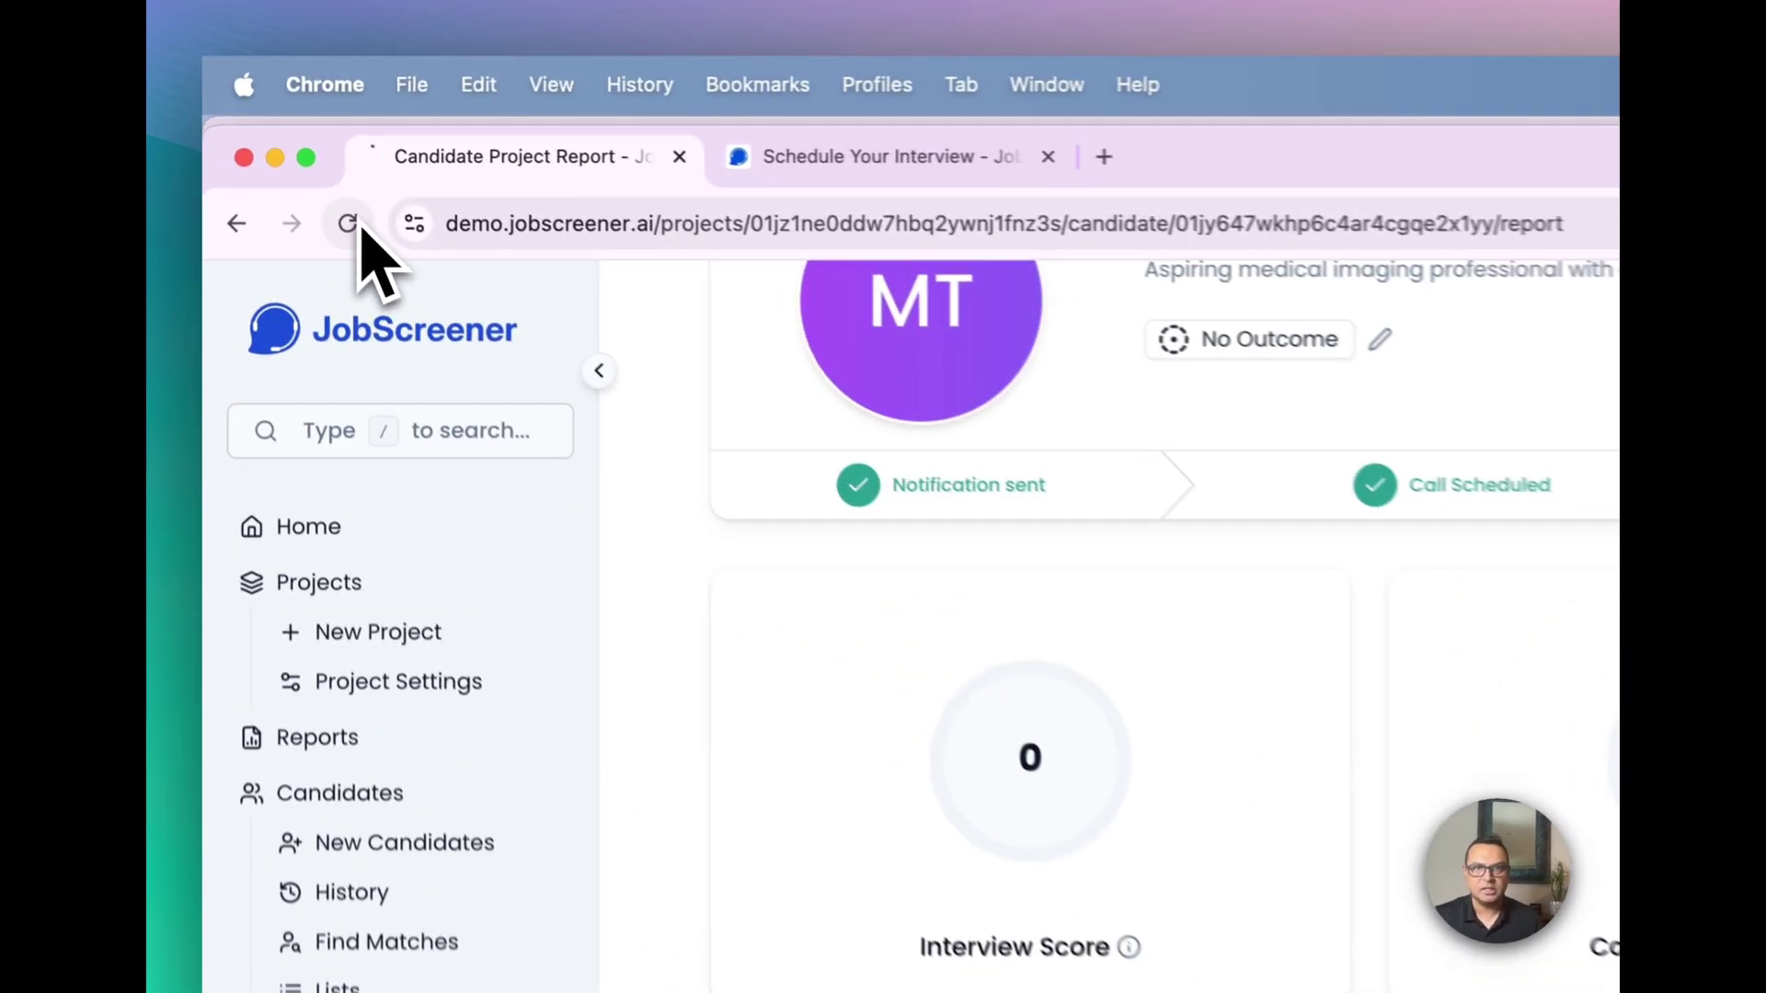
Reload the candidate's report and read the interview summary, the result for each question and the comments.
left_click(277, 142)
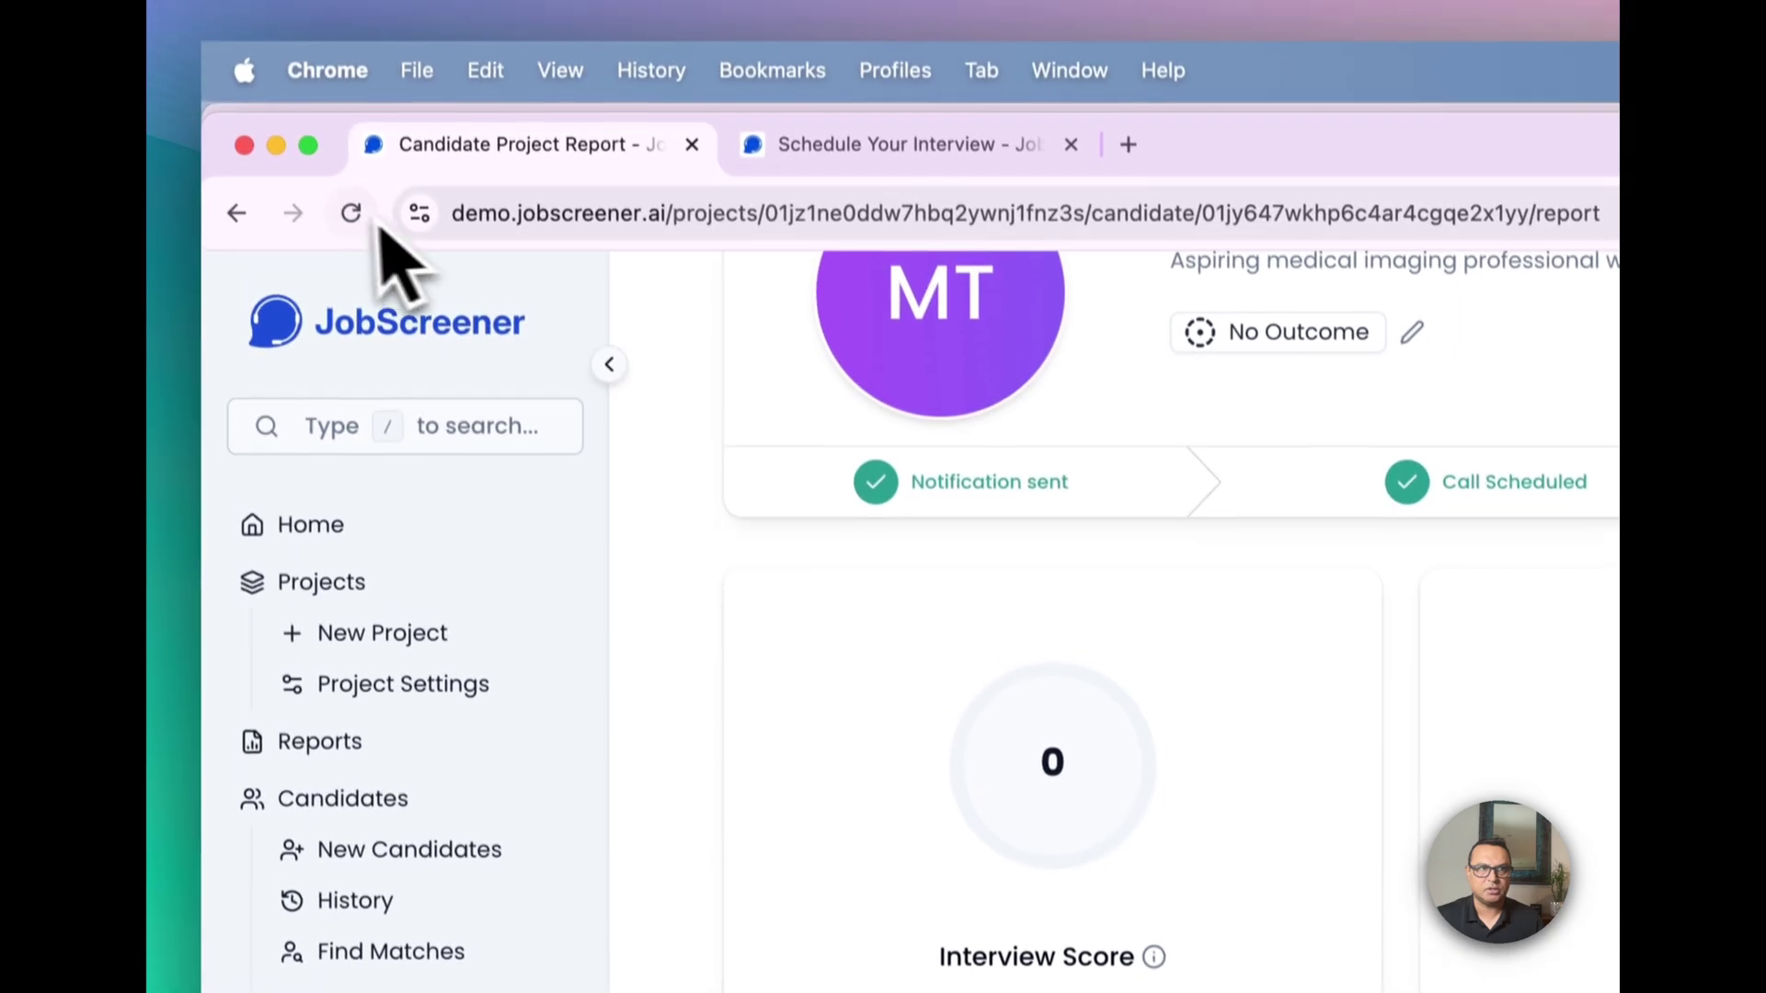
left_click(347, 220)
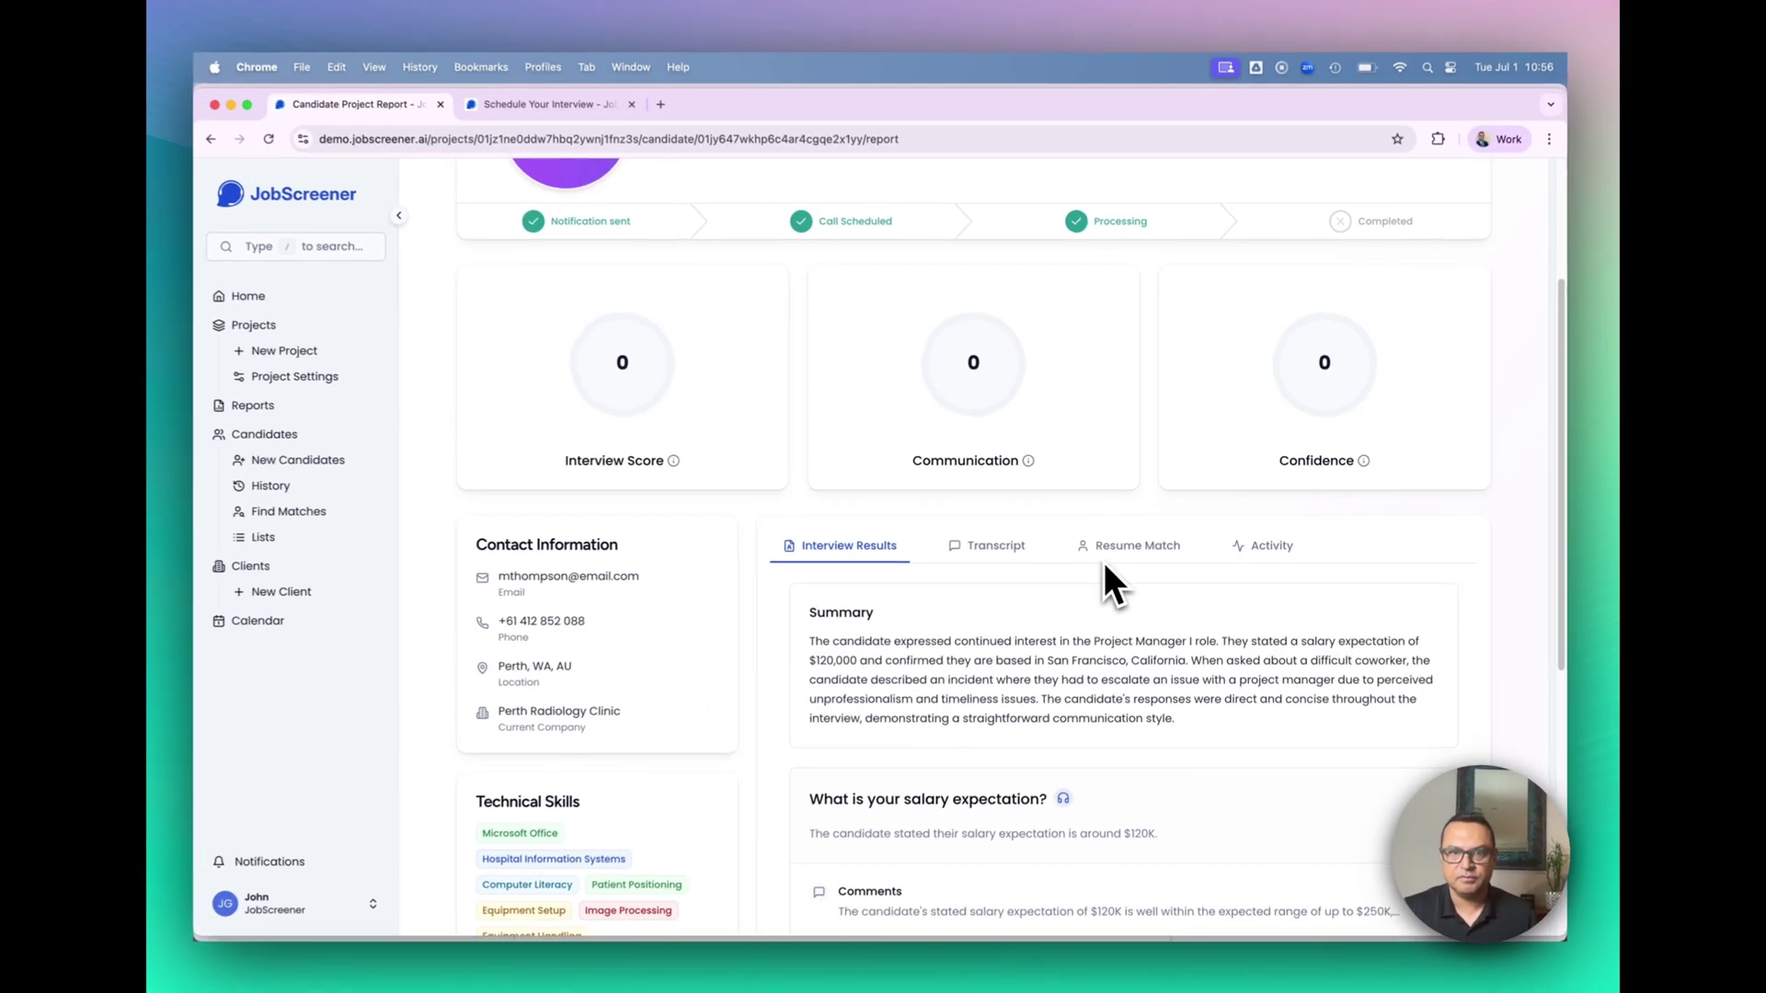
scroll(1105, 565, "down", 4)
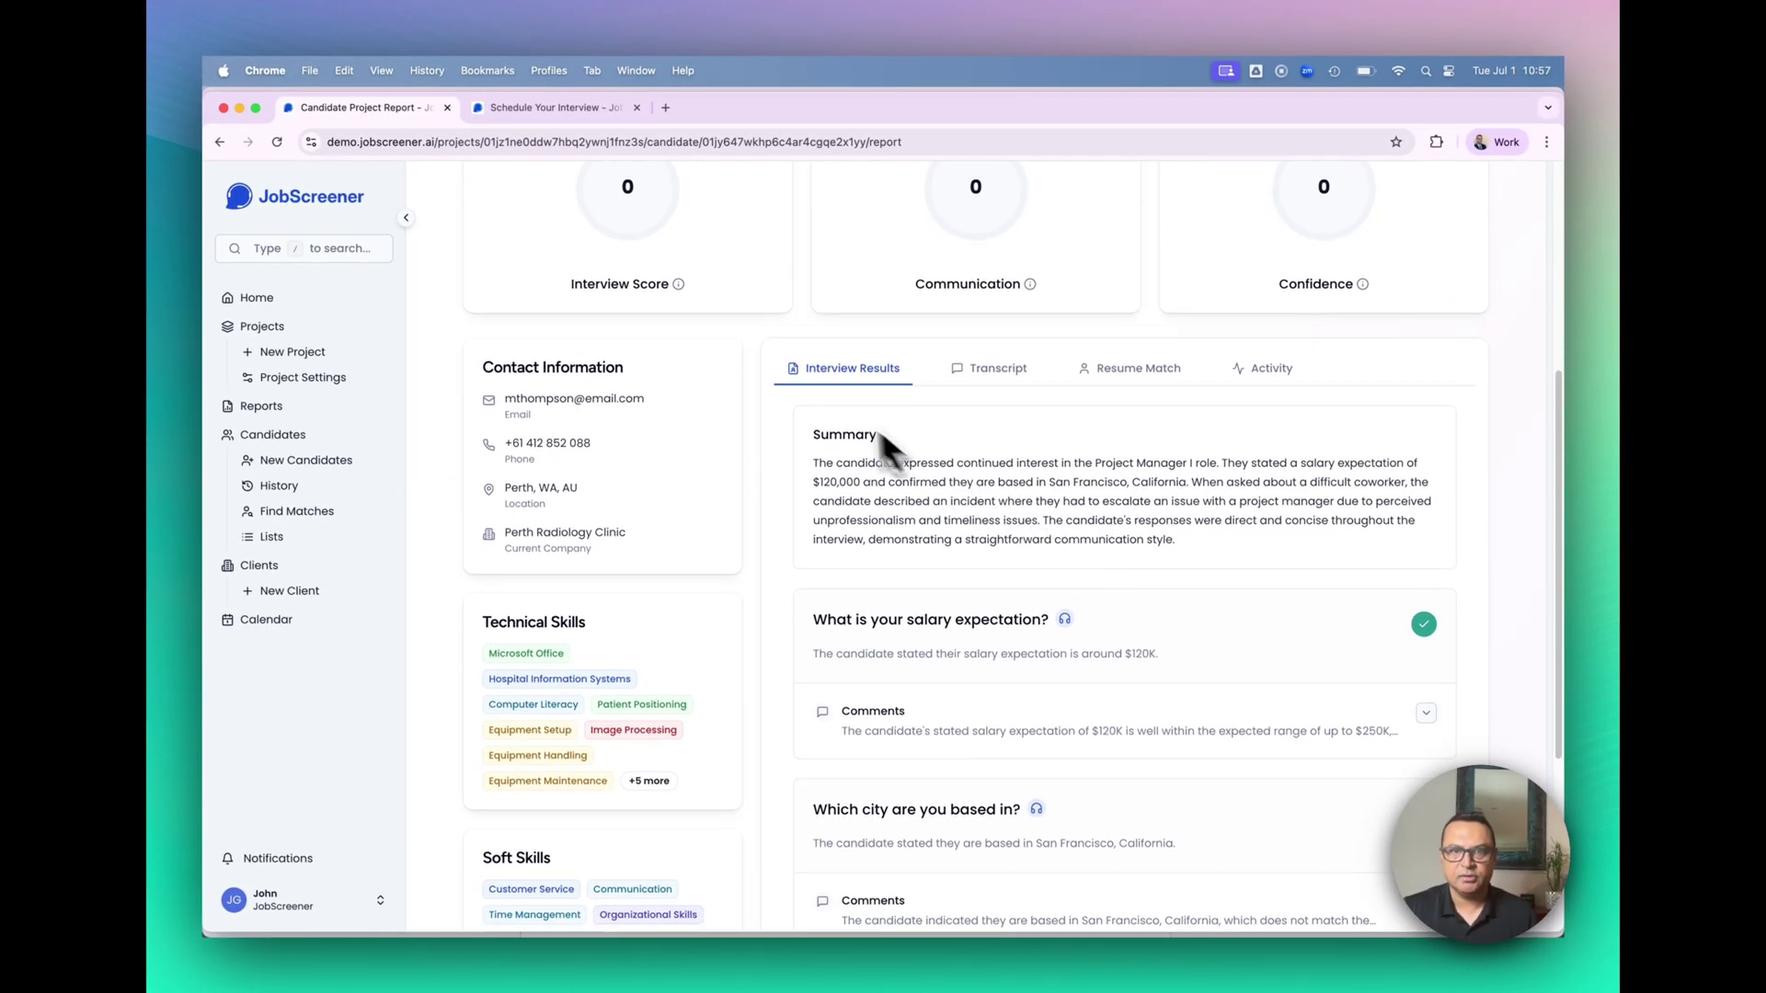
scroll(938, 449, "down", 1)
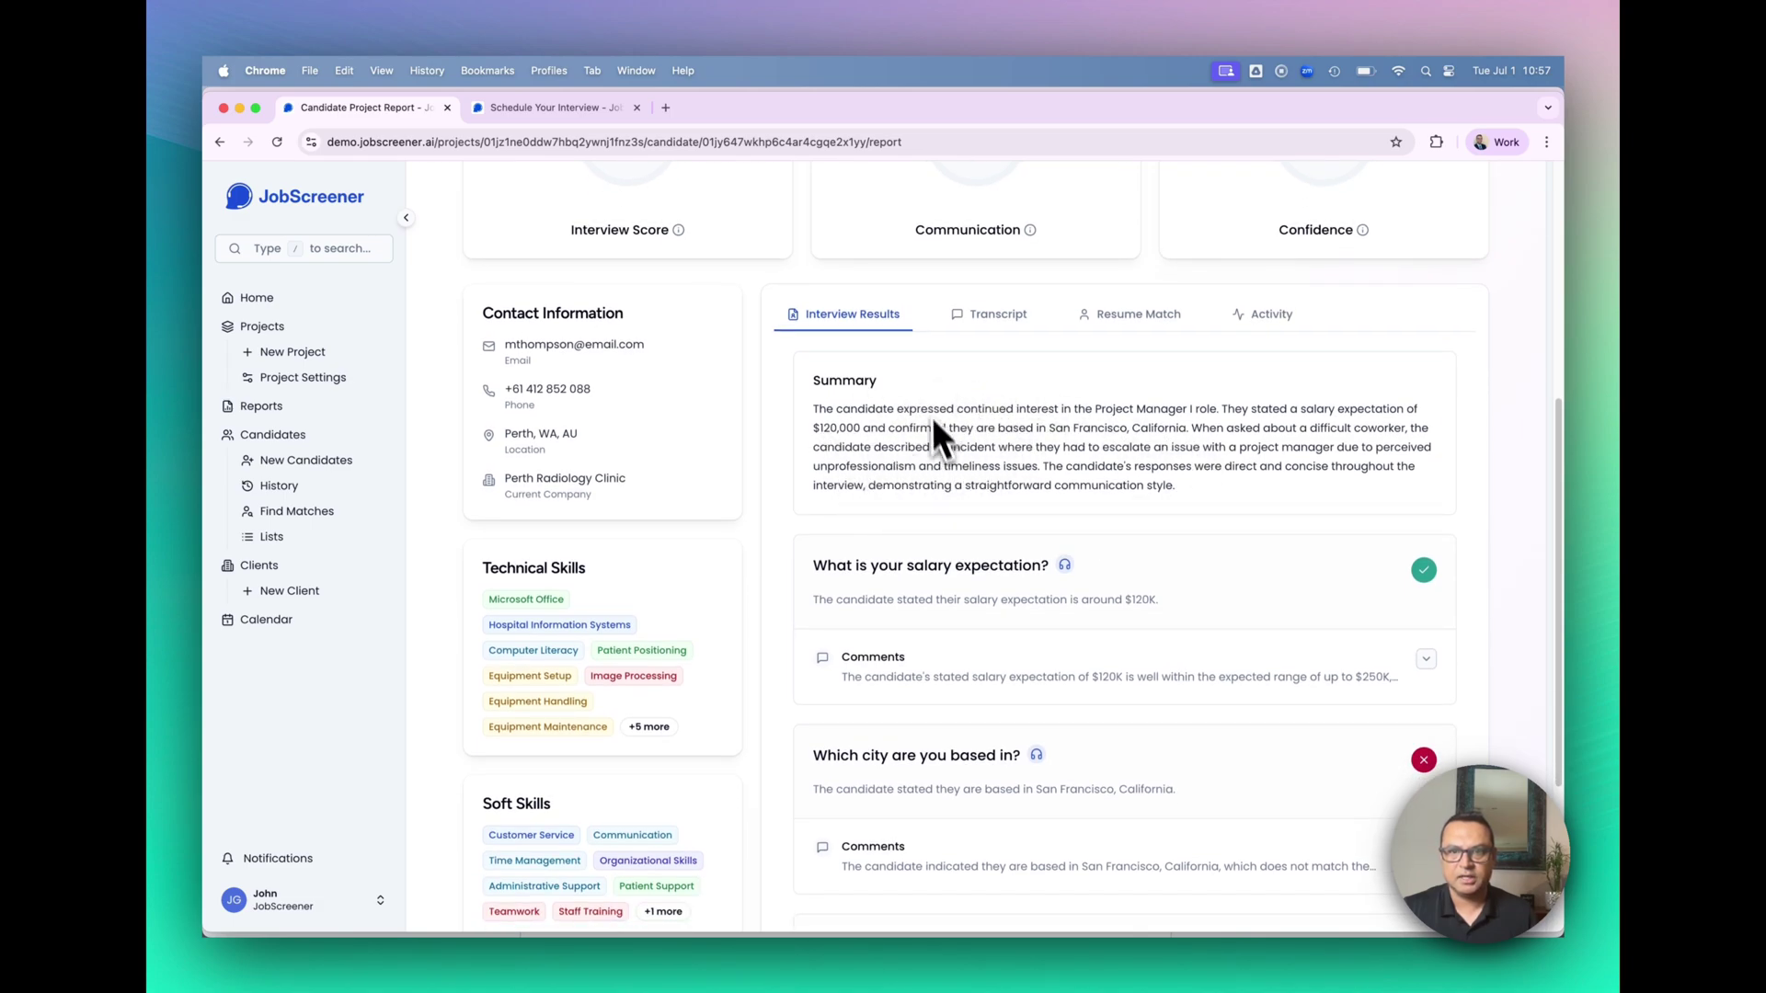
scroll(951, 471, "down", 3)
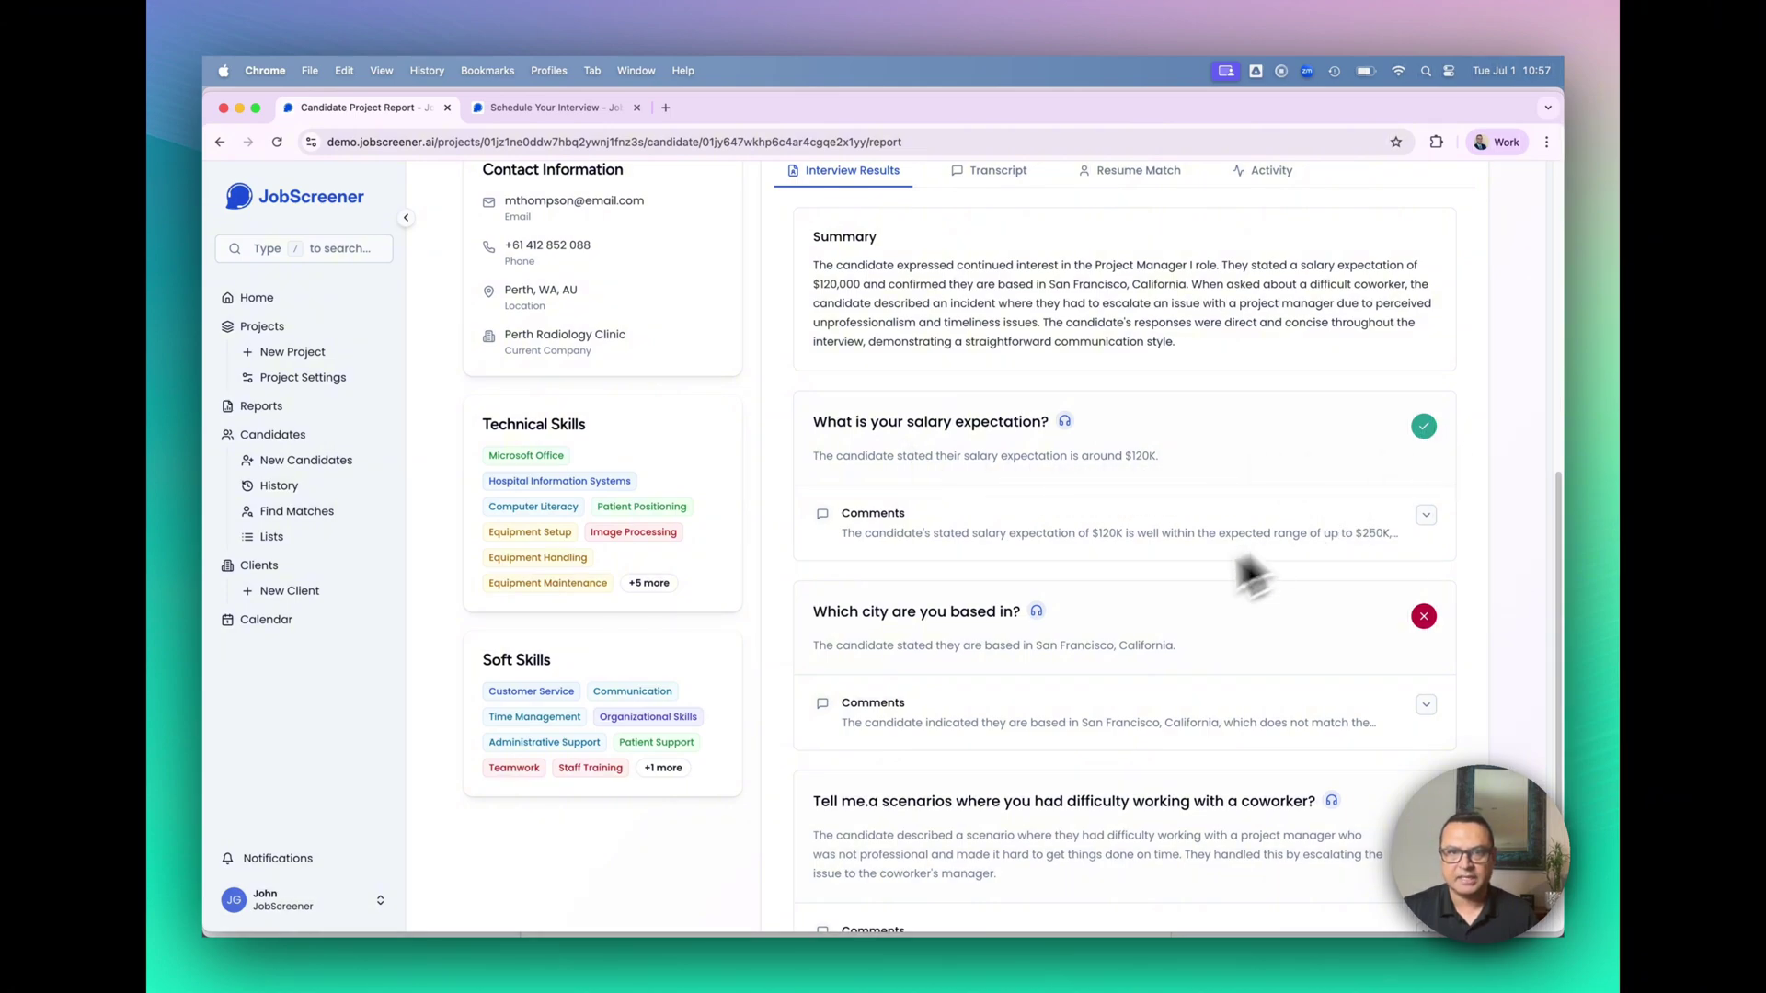
scroll(1143, 621, "down", 1)
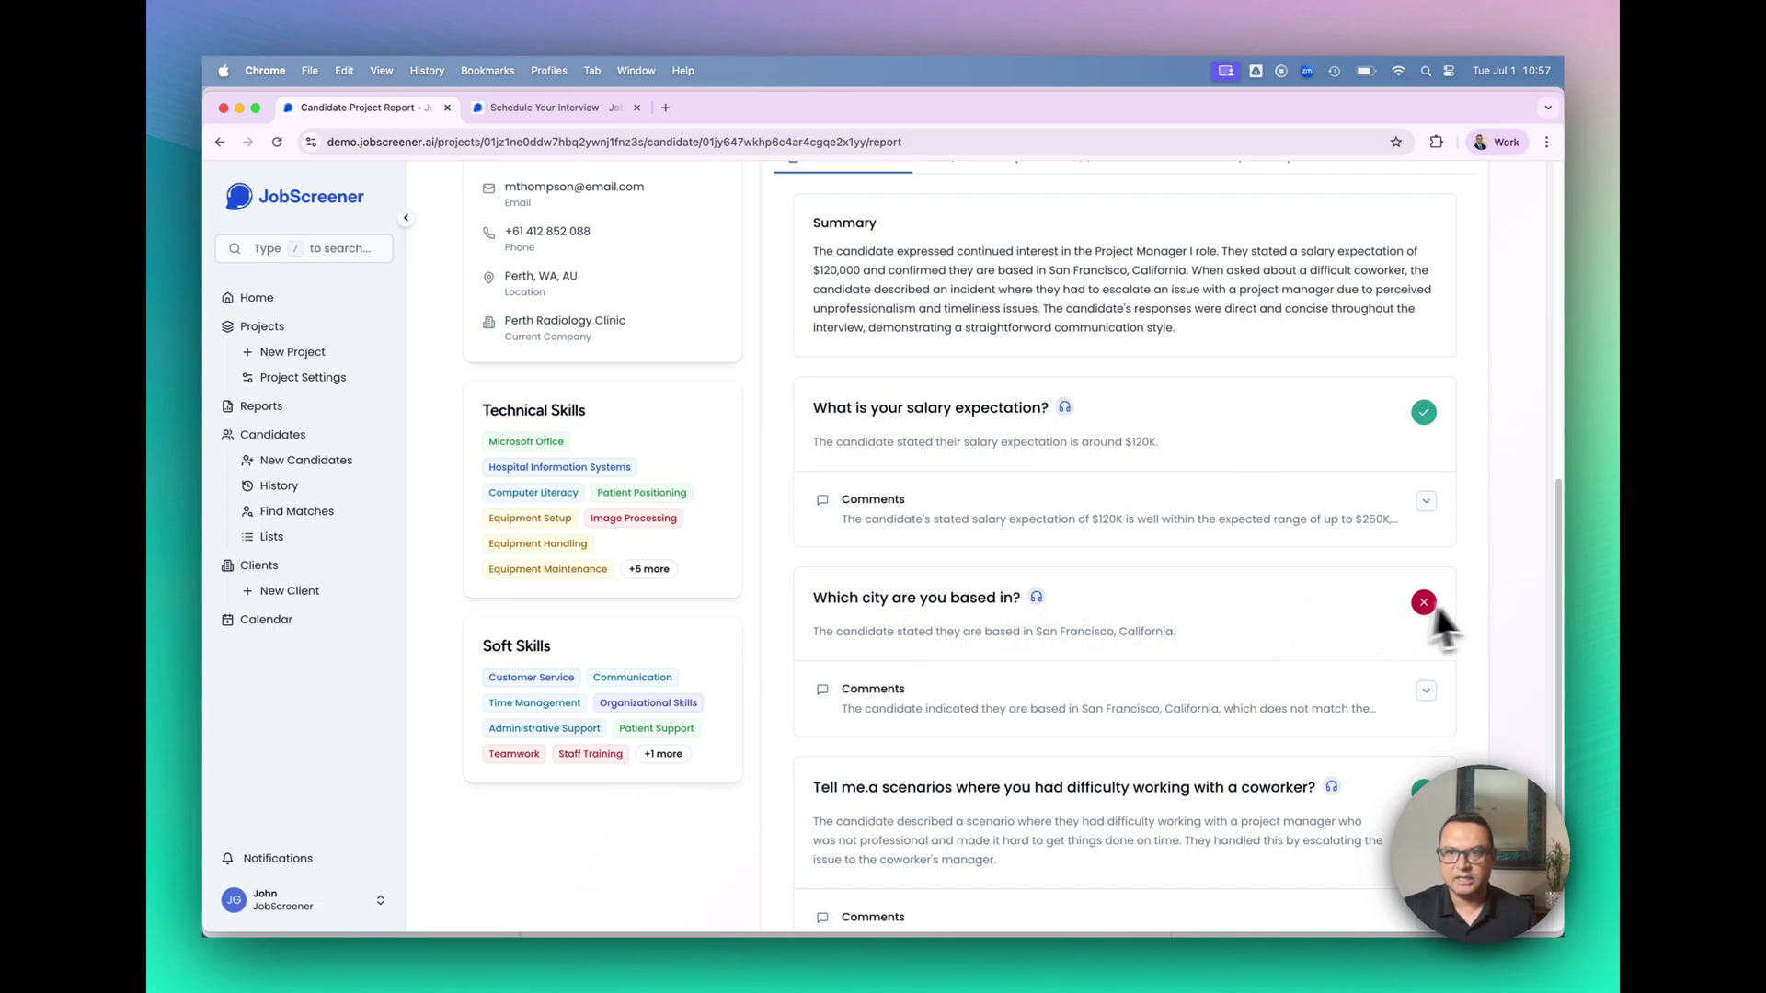
scroll(1102, 657, "down", 3)
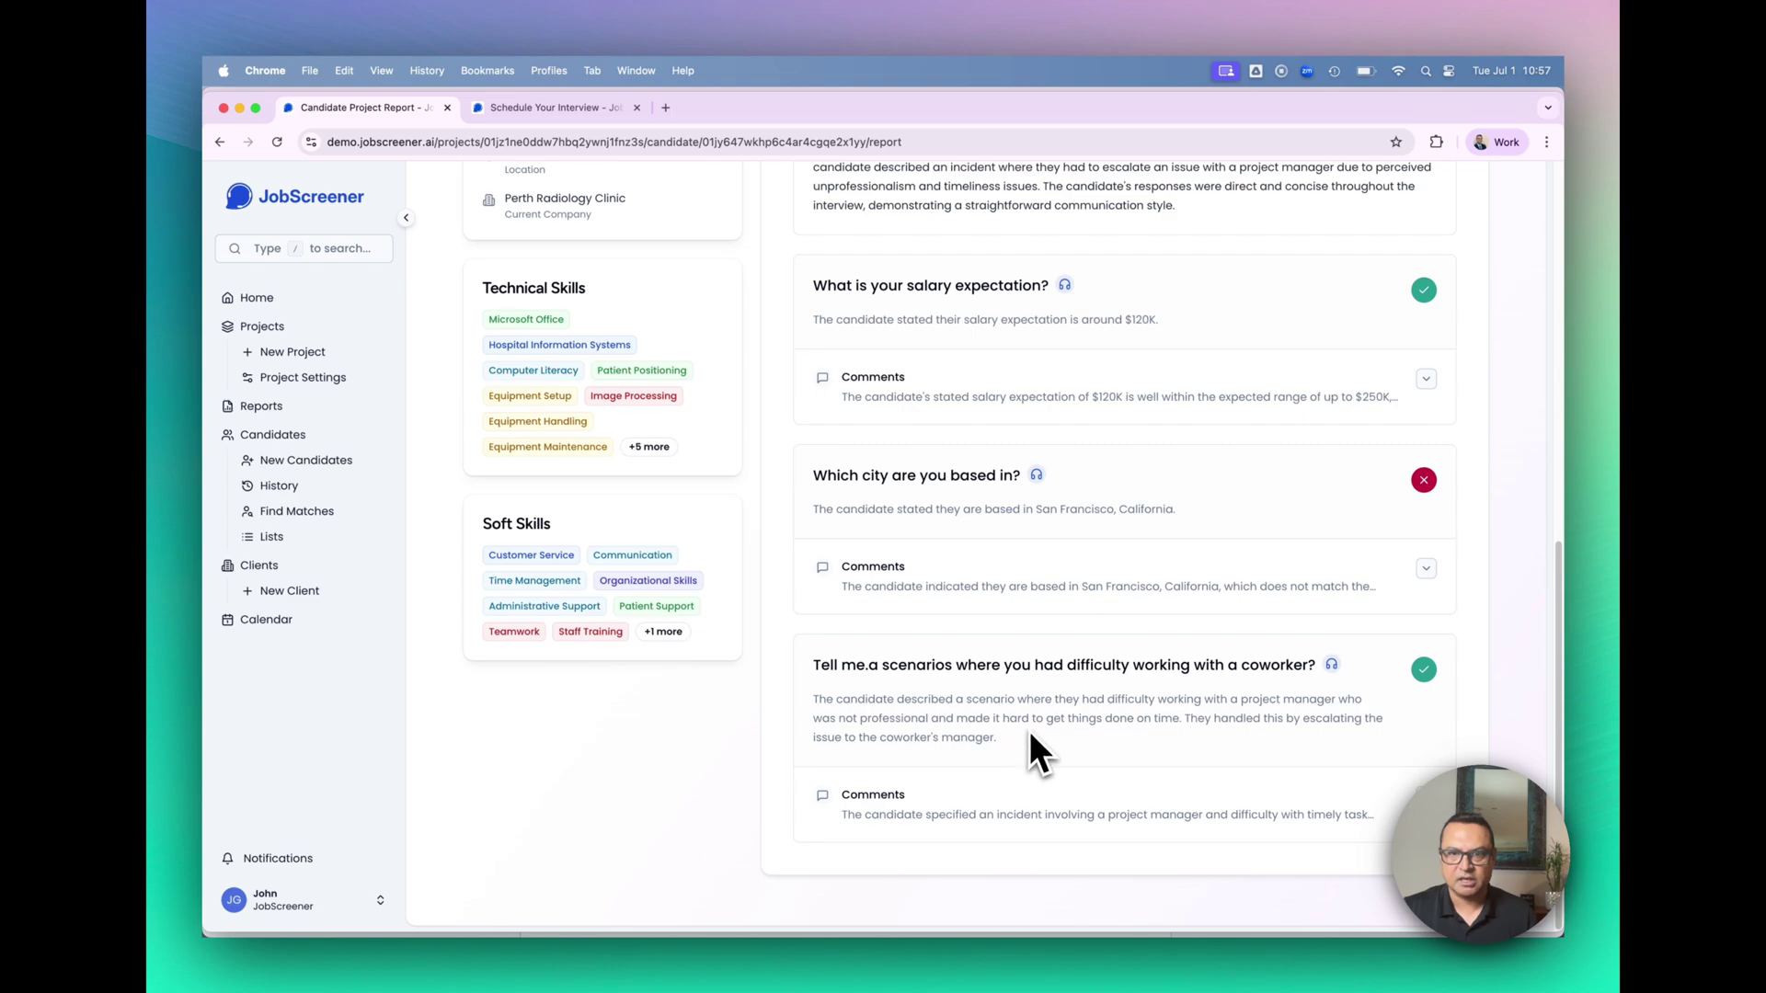
scroll(1032, 733, "up", 1)
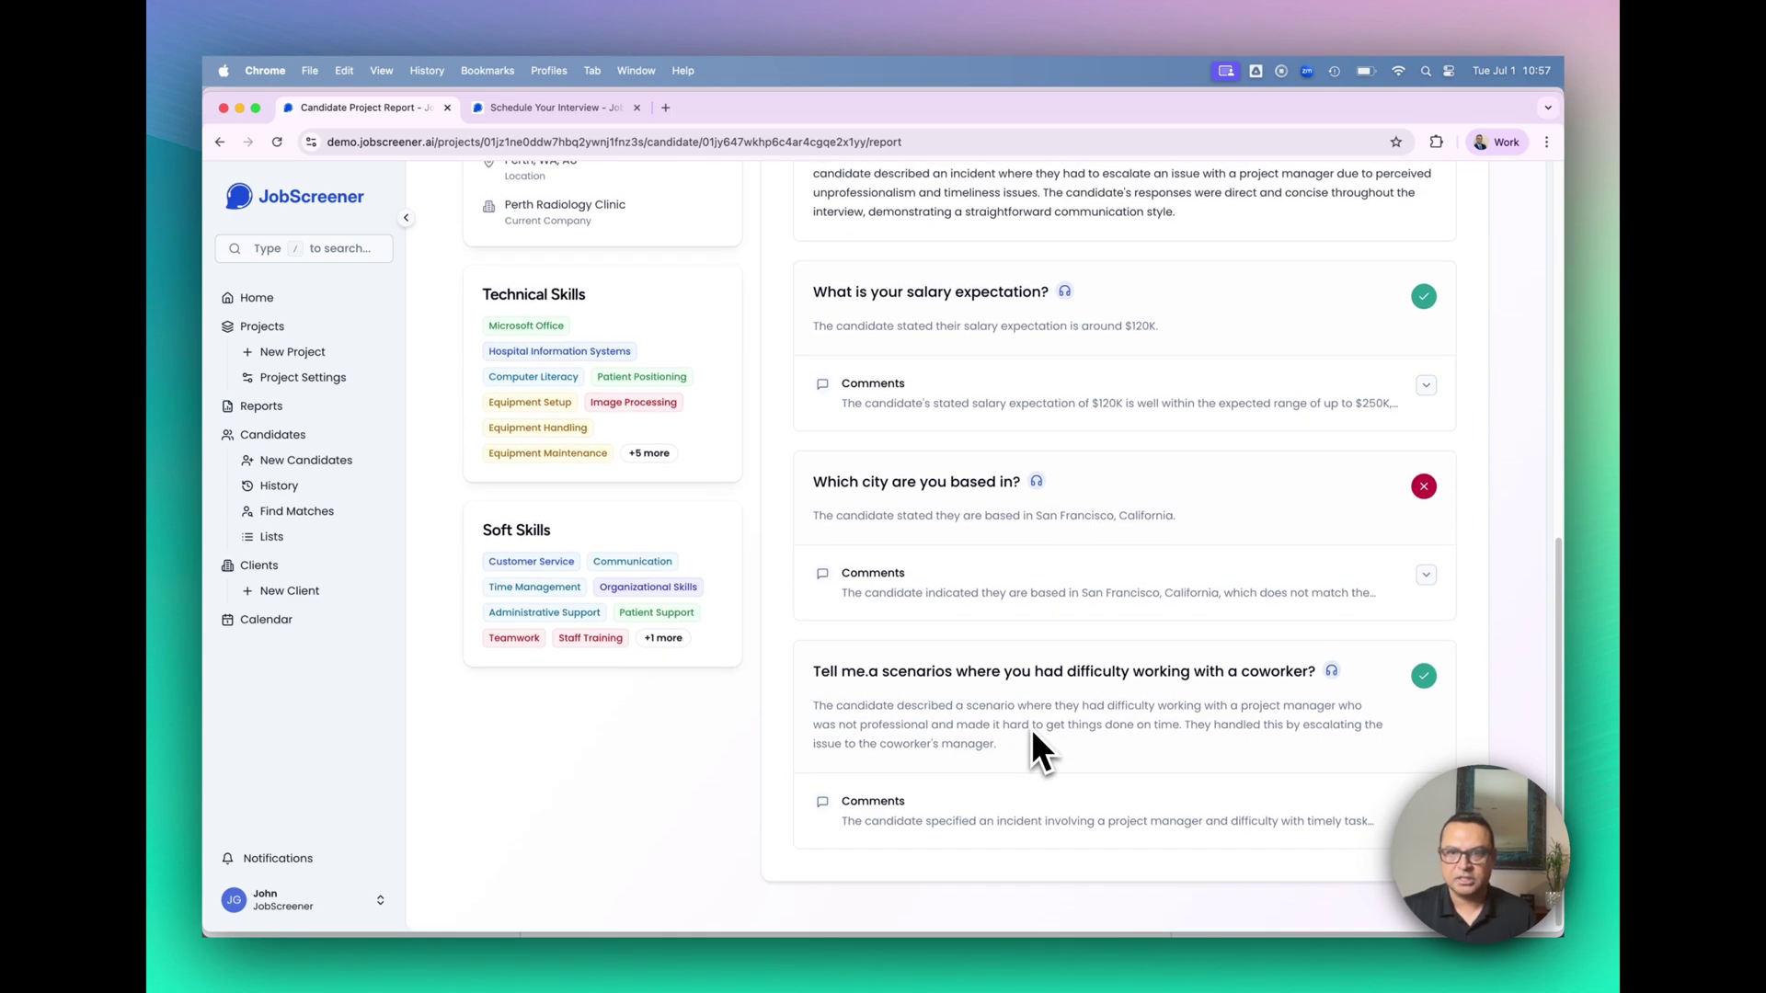
scroll(1030, 729, "up", 10)
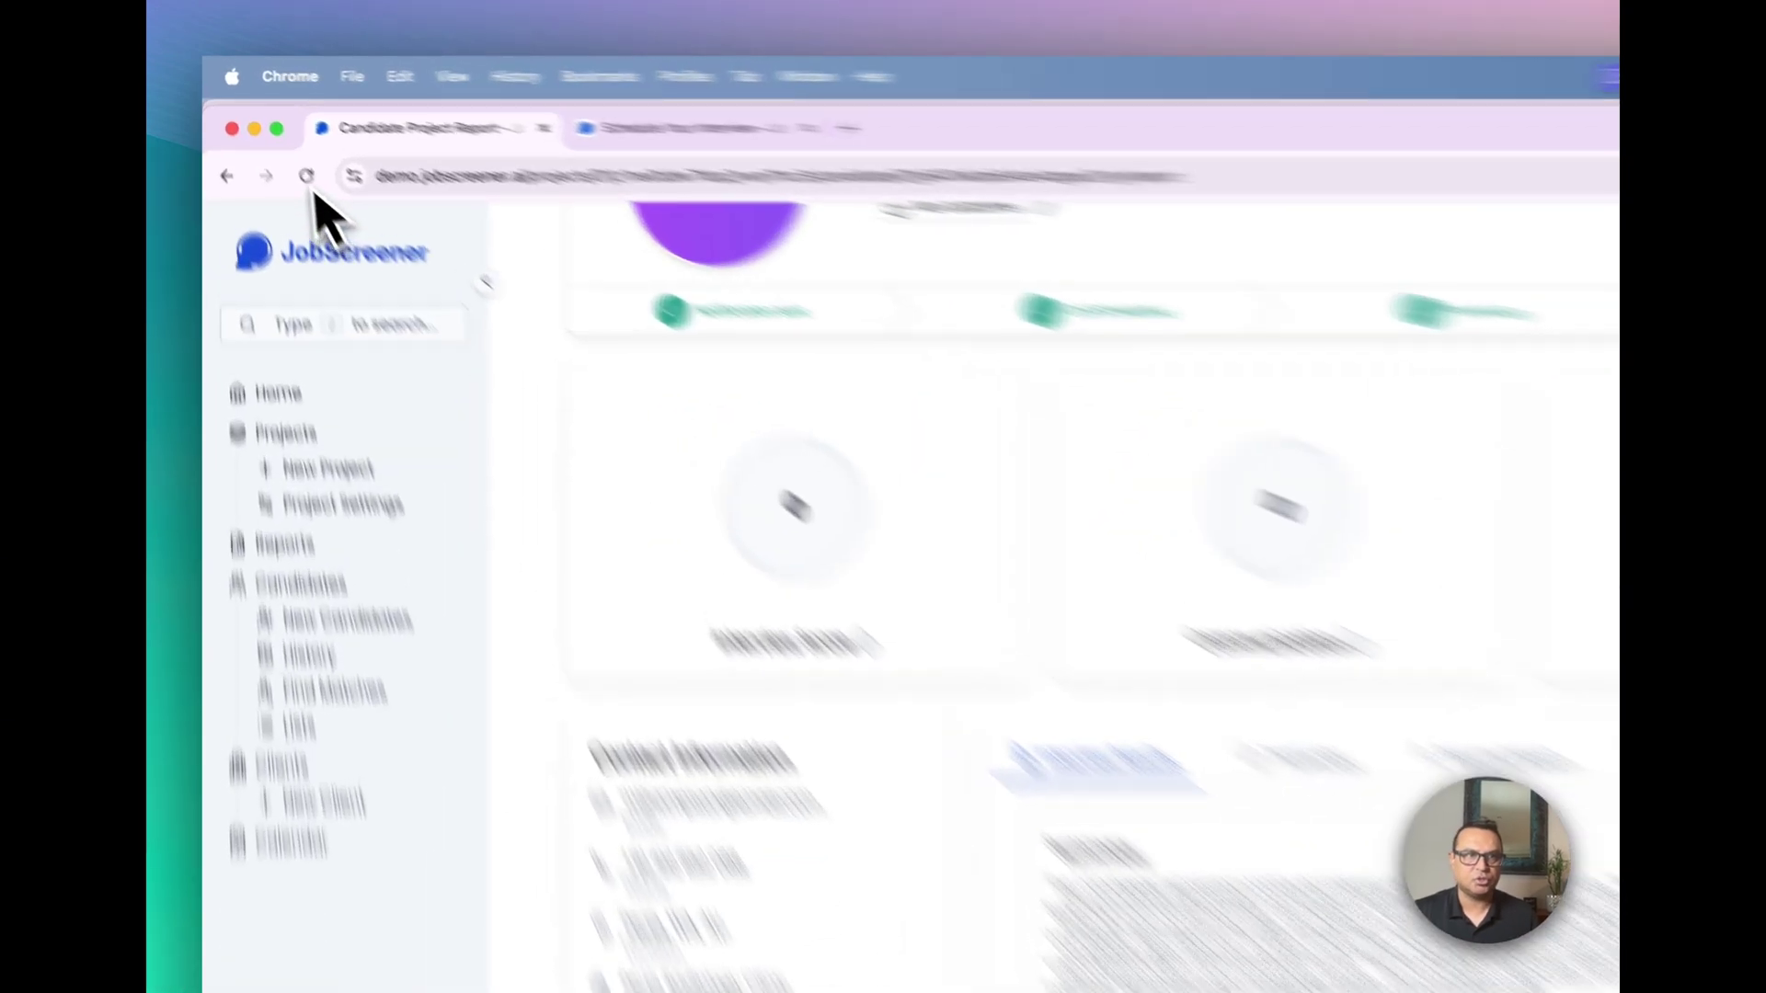
Reload the report for the updated scores, play the recorded answer to the salary expectation question, and close the player.
left_click(276, 143)
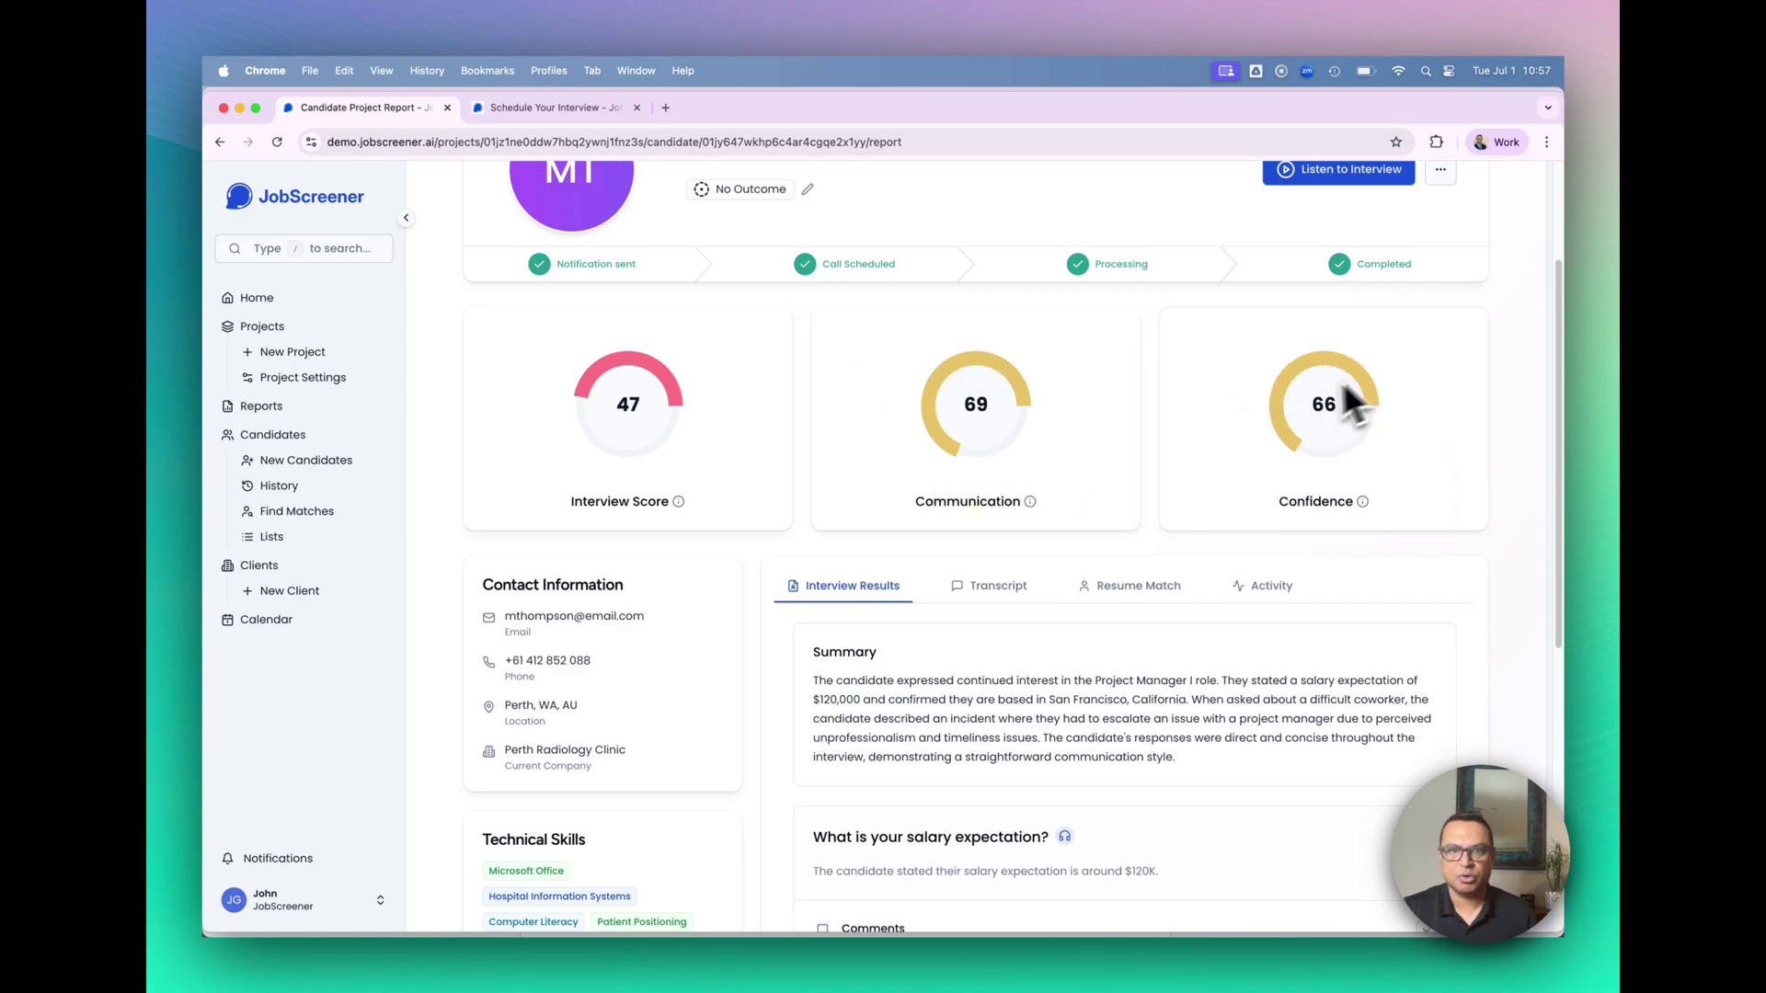
scroll(1021, 690, "down", 4)
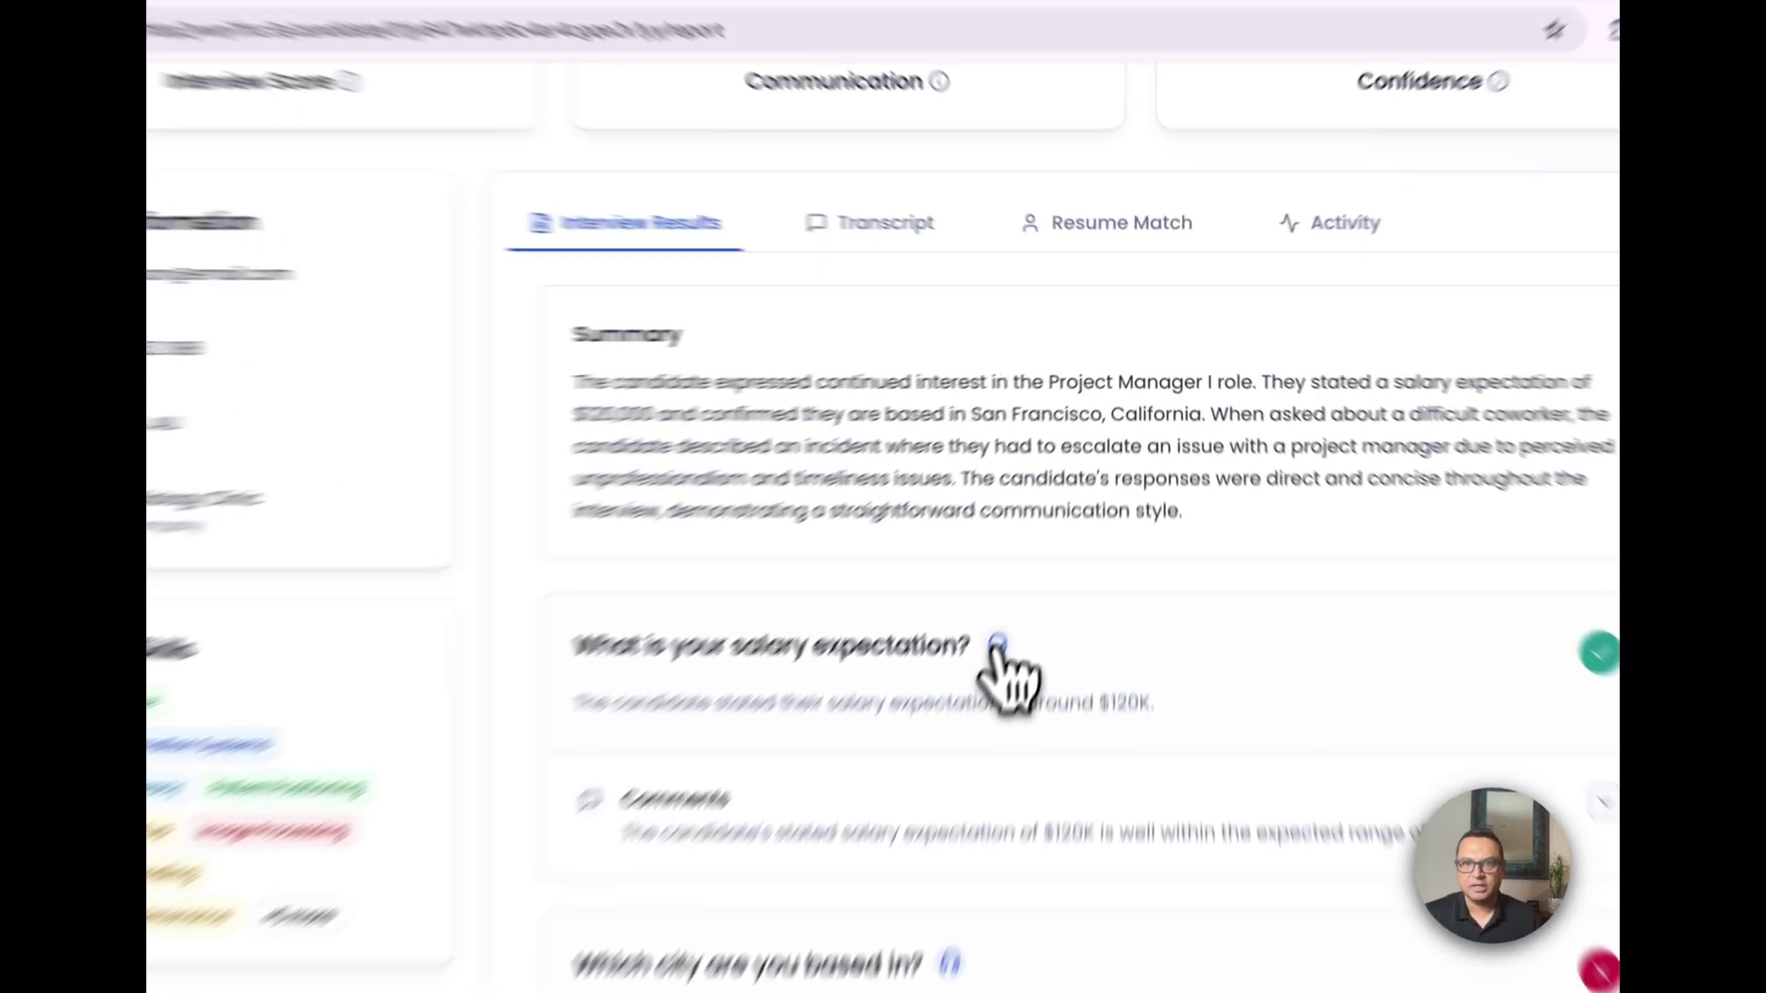
left_click(1064, 508)
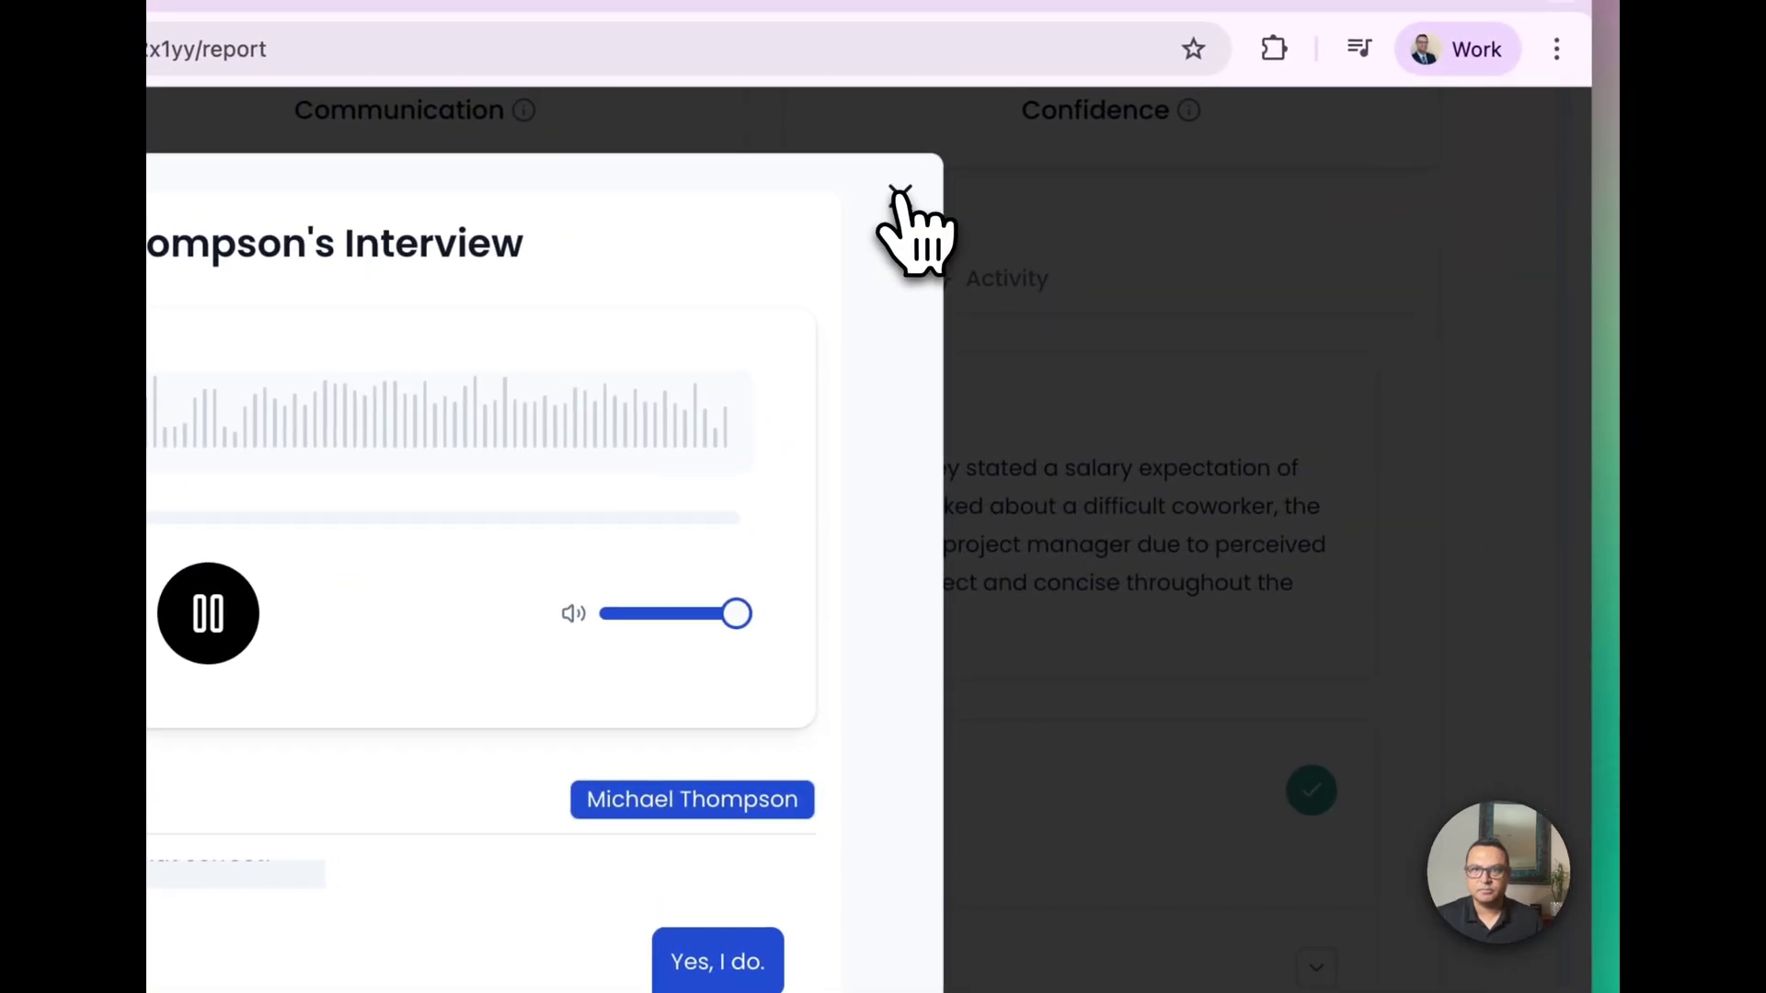
left_click(898, 192)
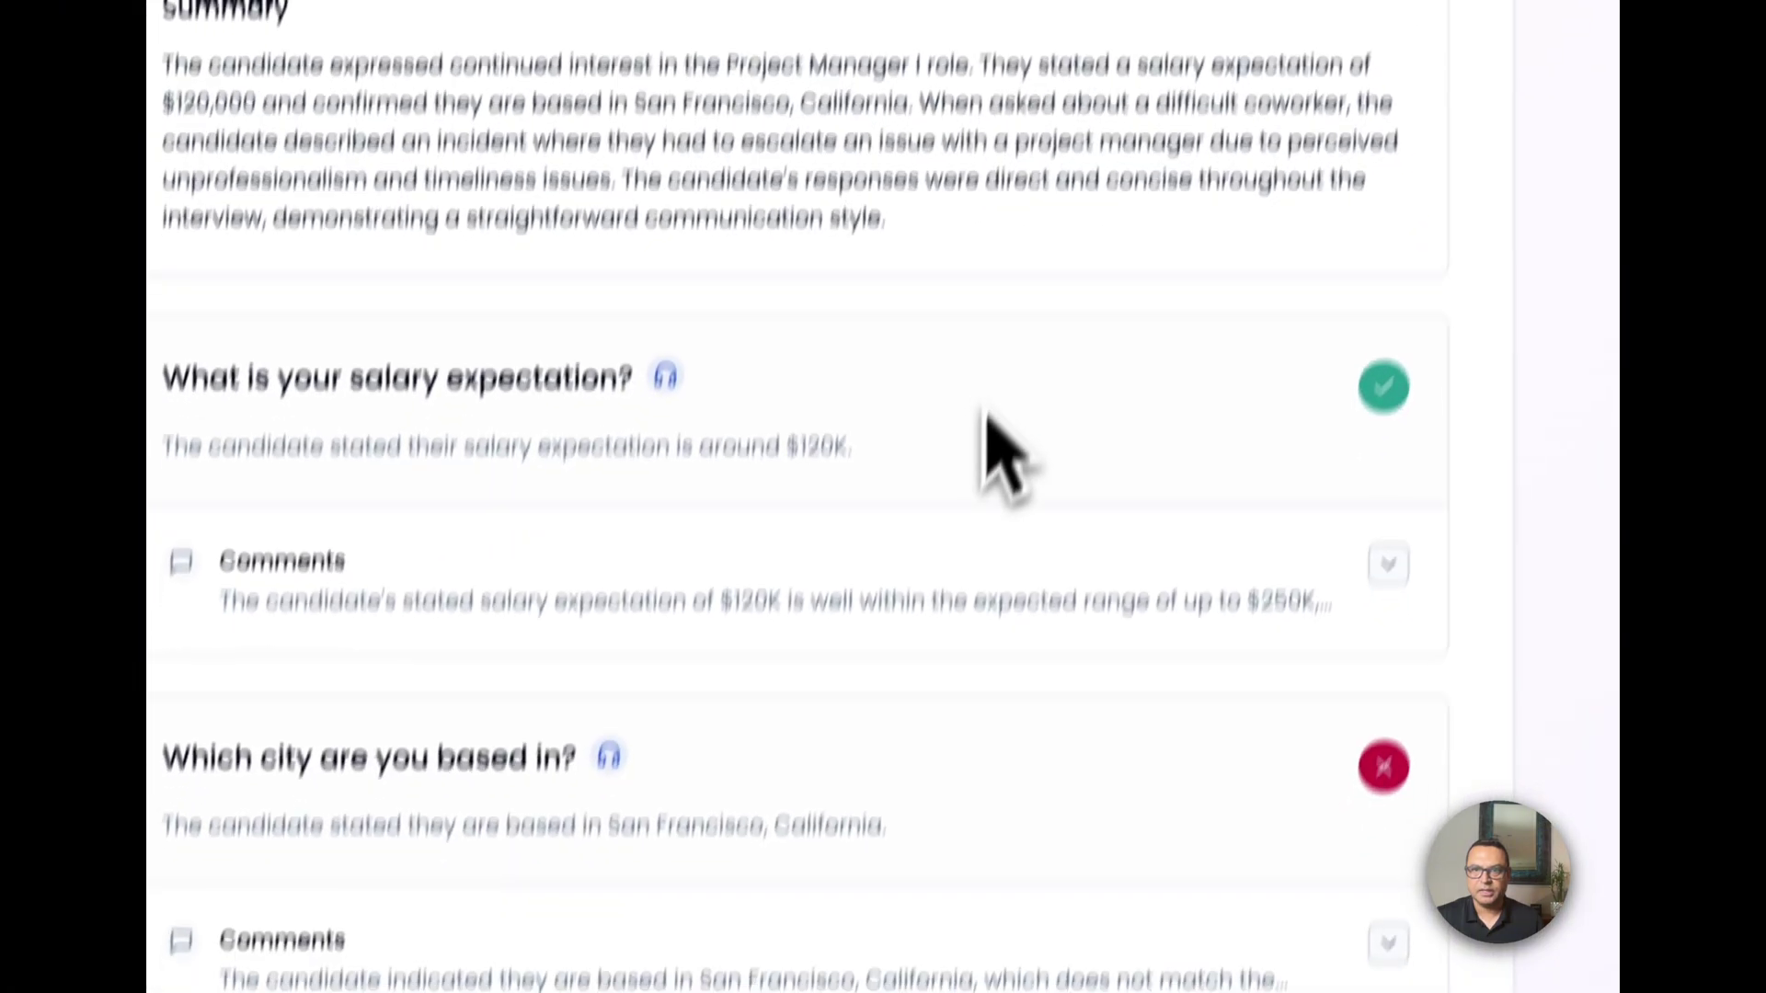
Play the candidate's full interview recording from the report header and close the player.
scroll(1011, 395, "down", 5)
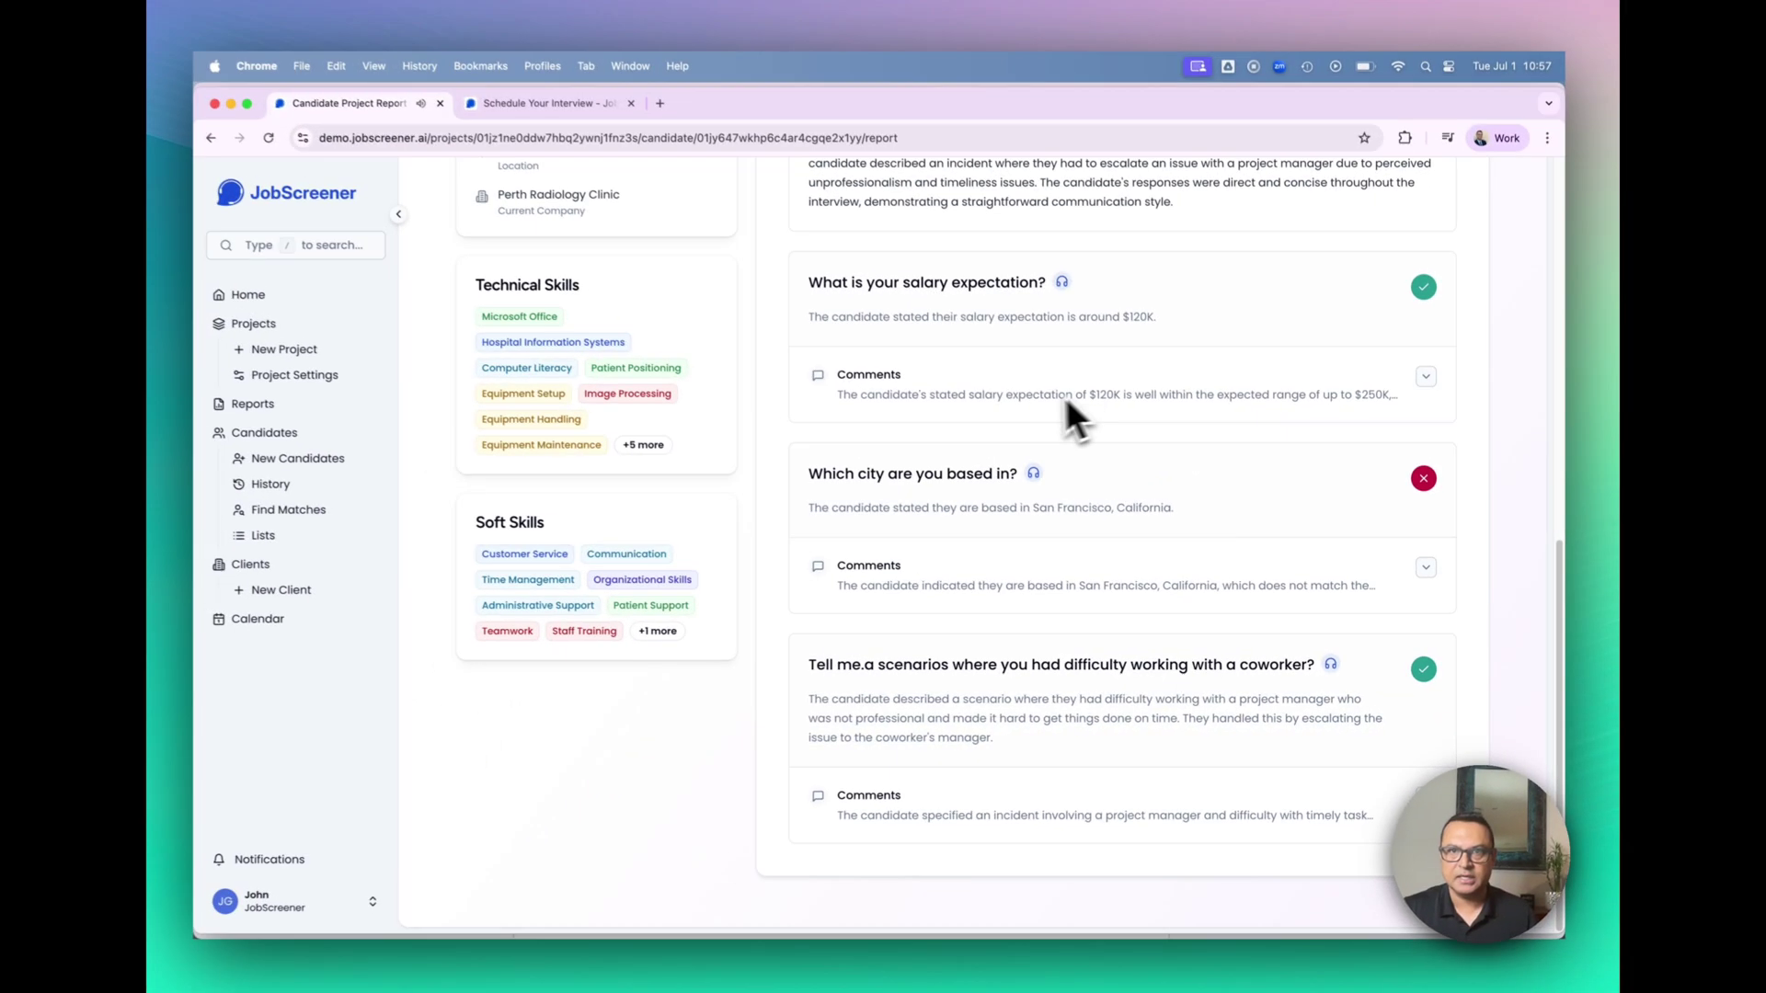
scroll(1058, 413, "up", 3)
scroll(1162, 395, "up", 3)
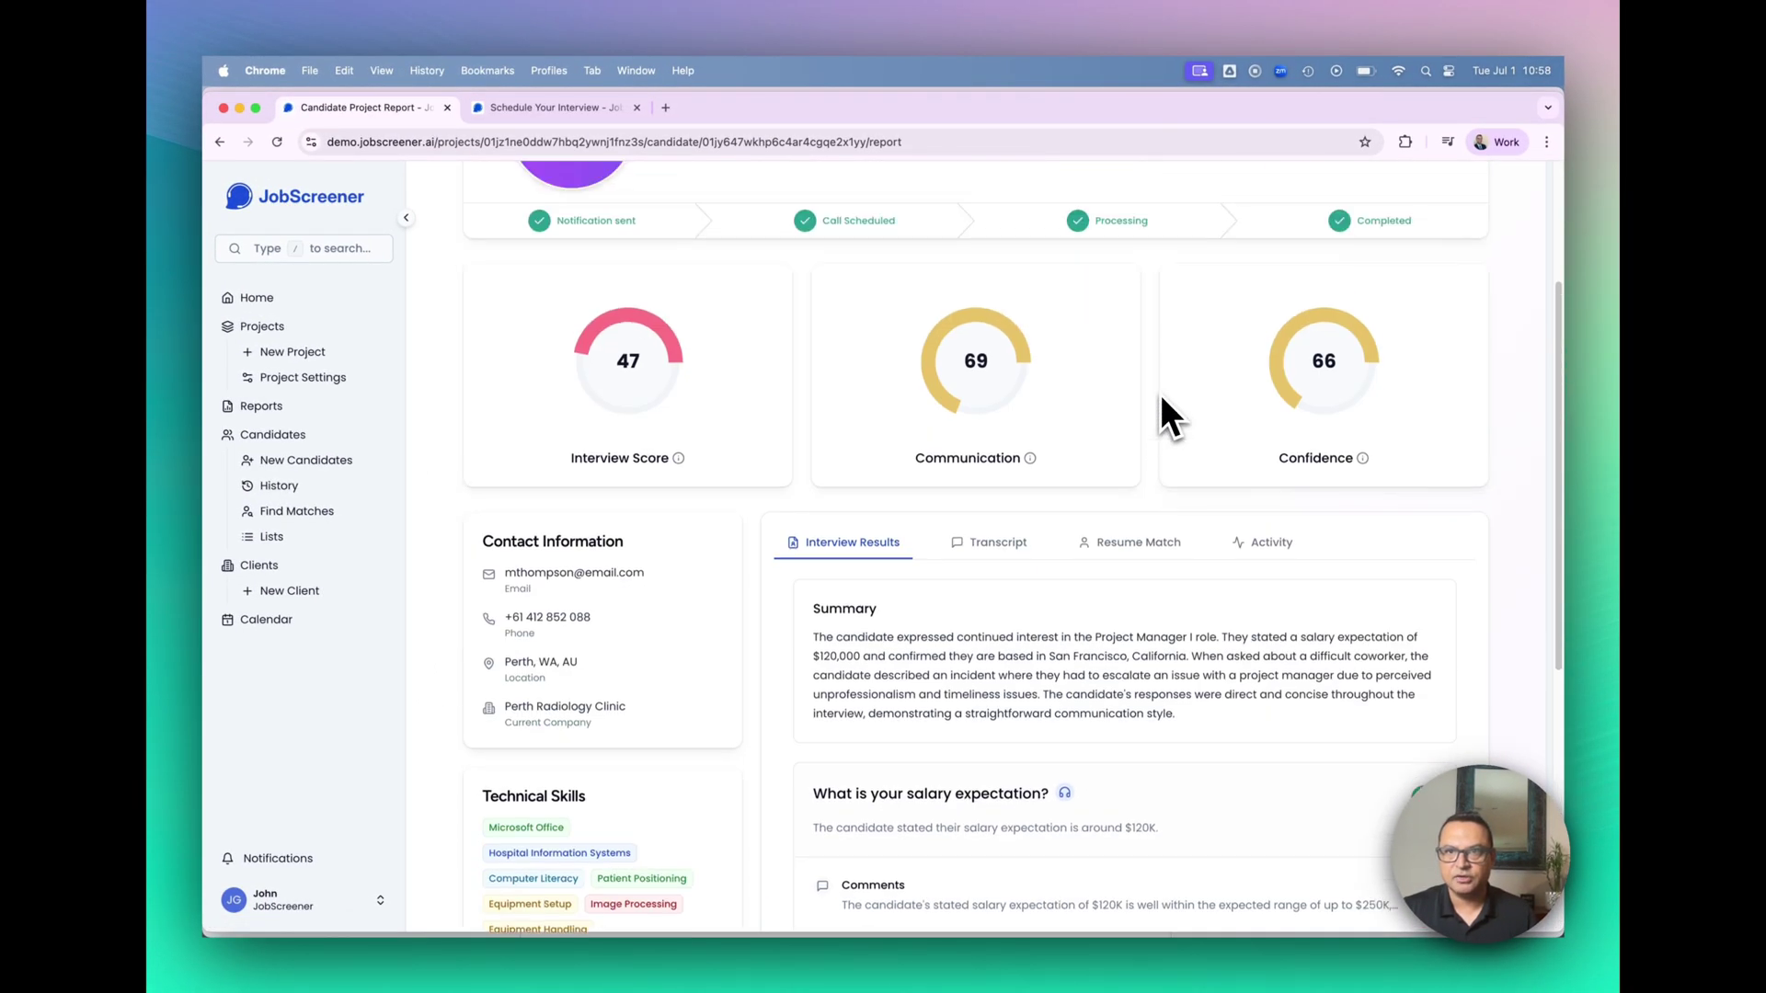
scroll(1379, 374, "up", 2)
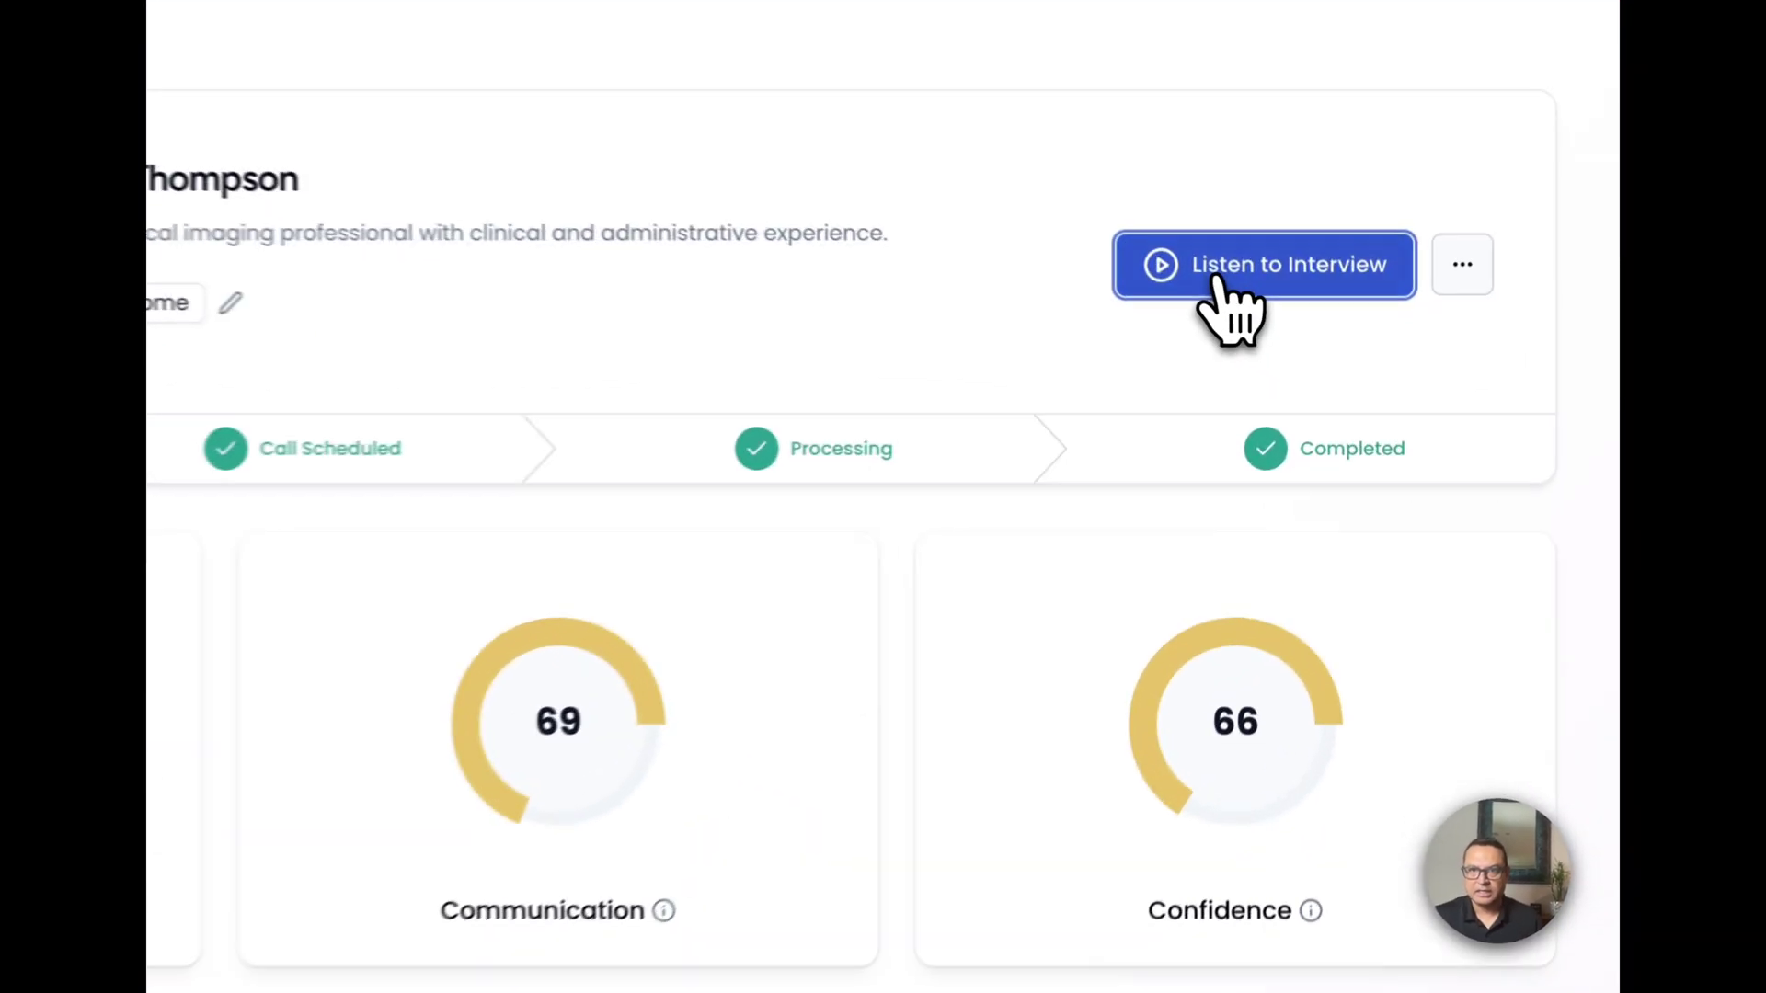
left_click(1325, 326)
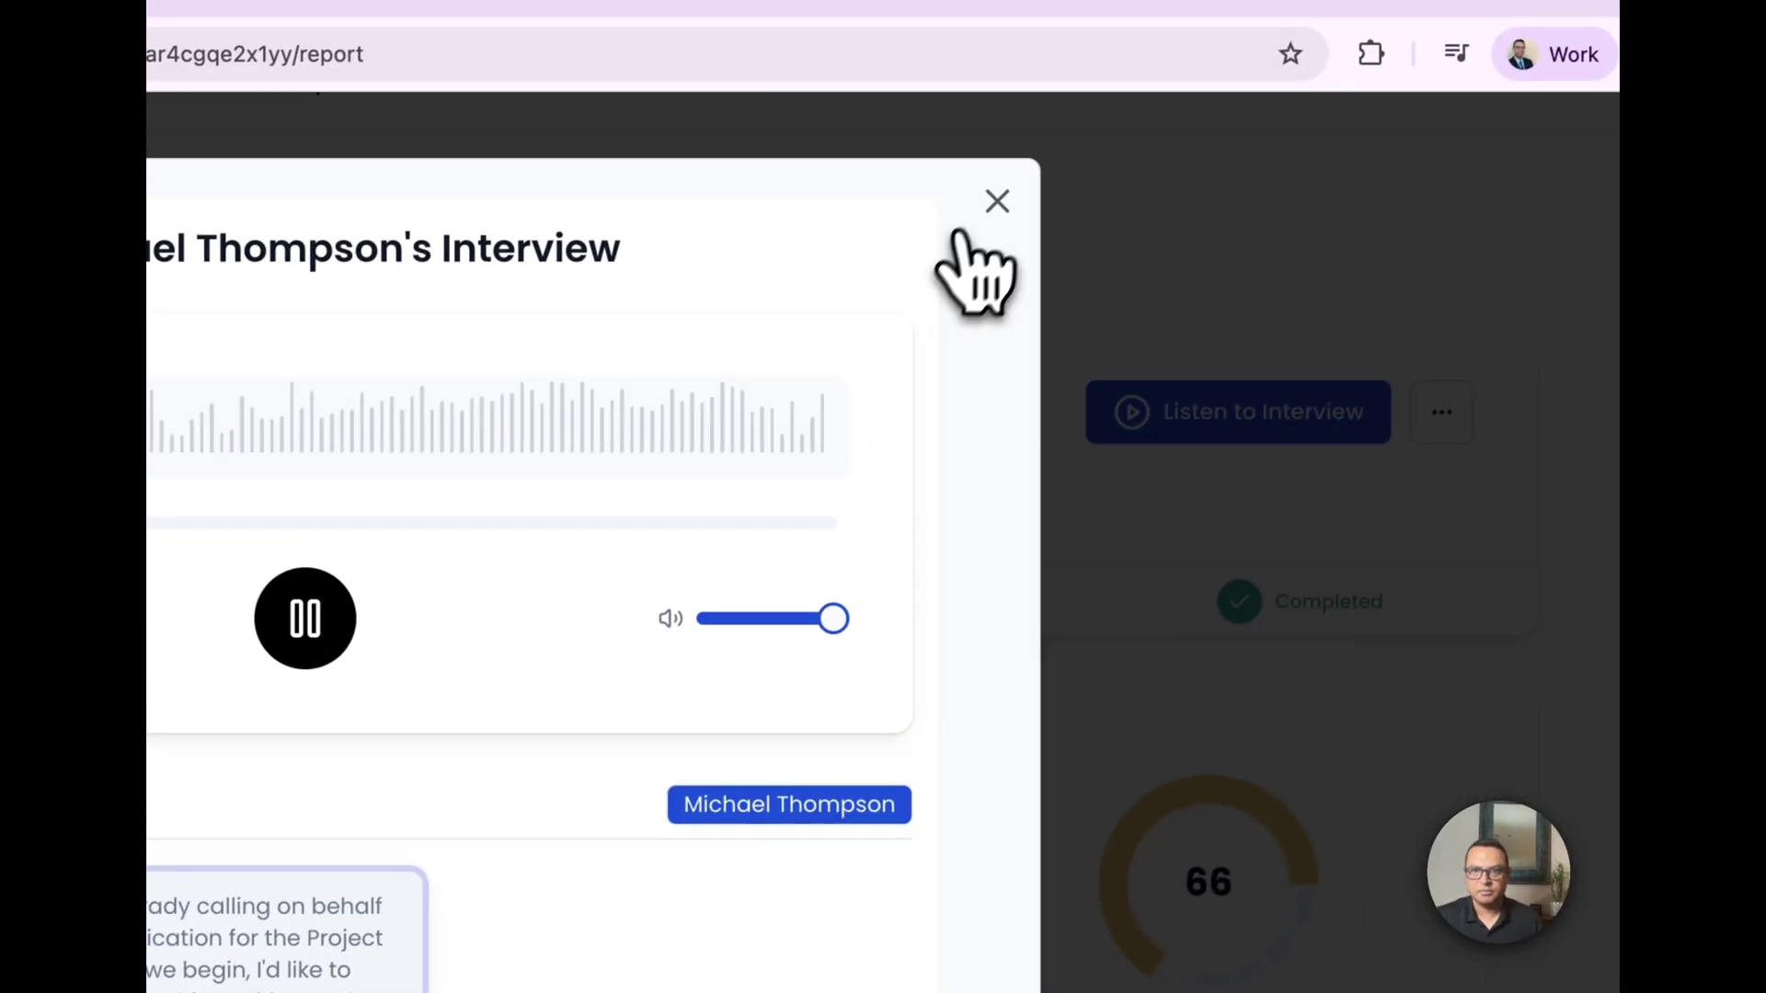
left_click(997, 203)
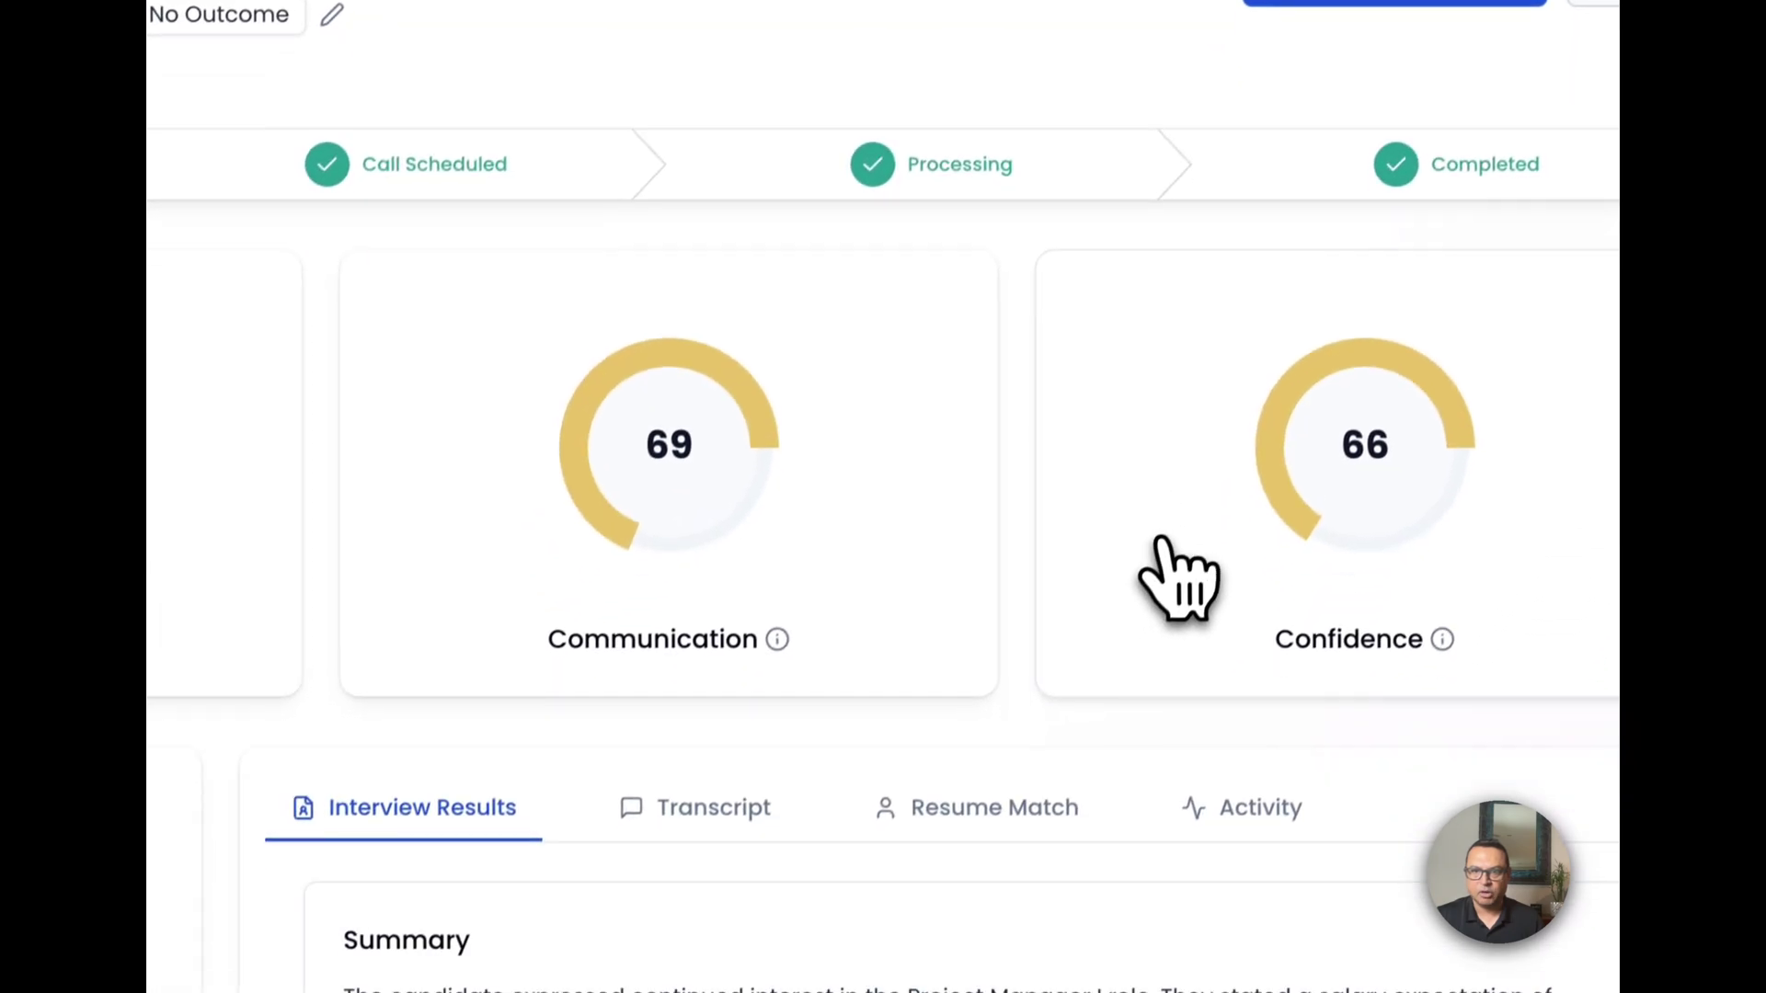
Read through the transcript of the candidate's interview.
scroll(1177, 580, "down", 3)
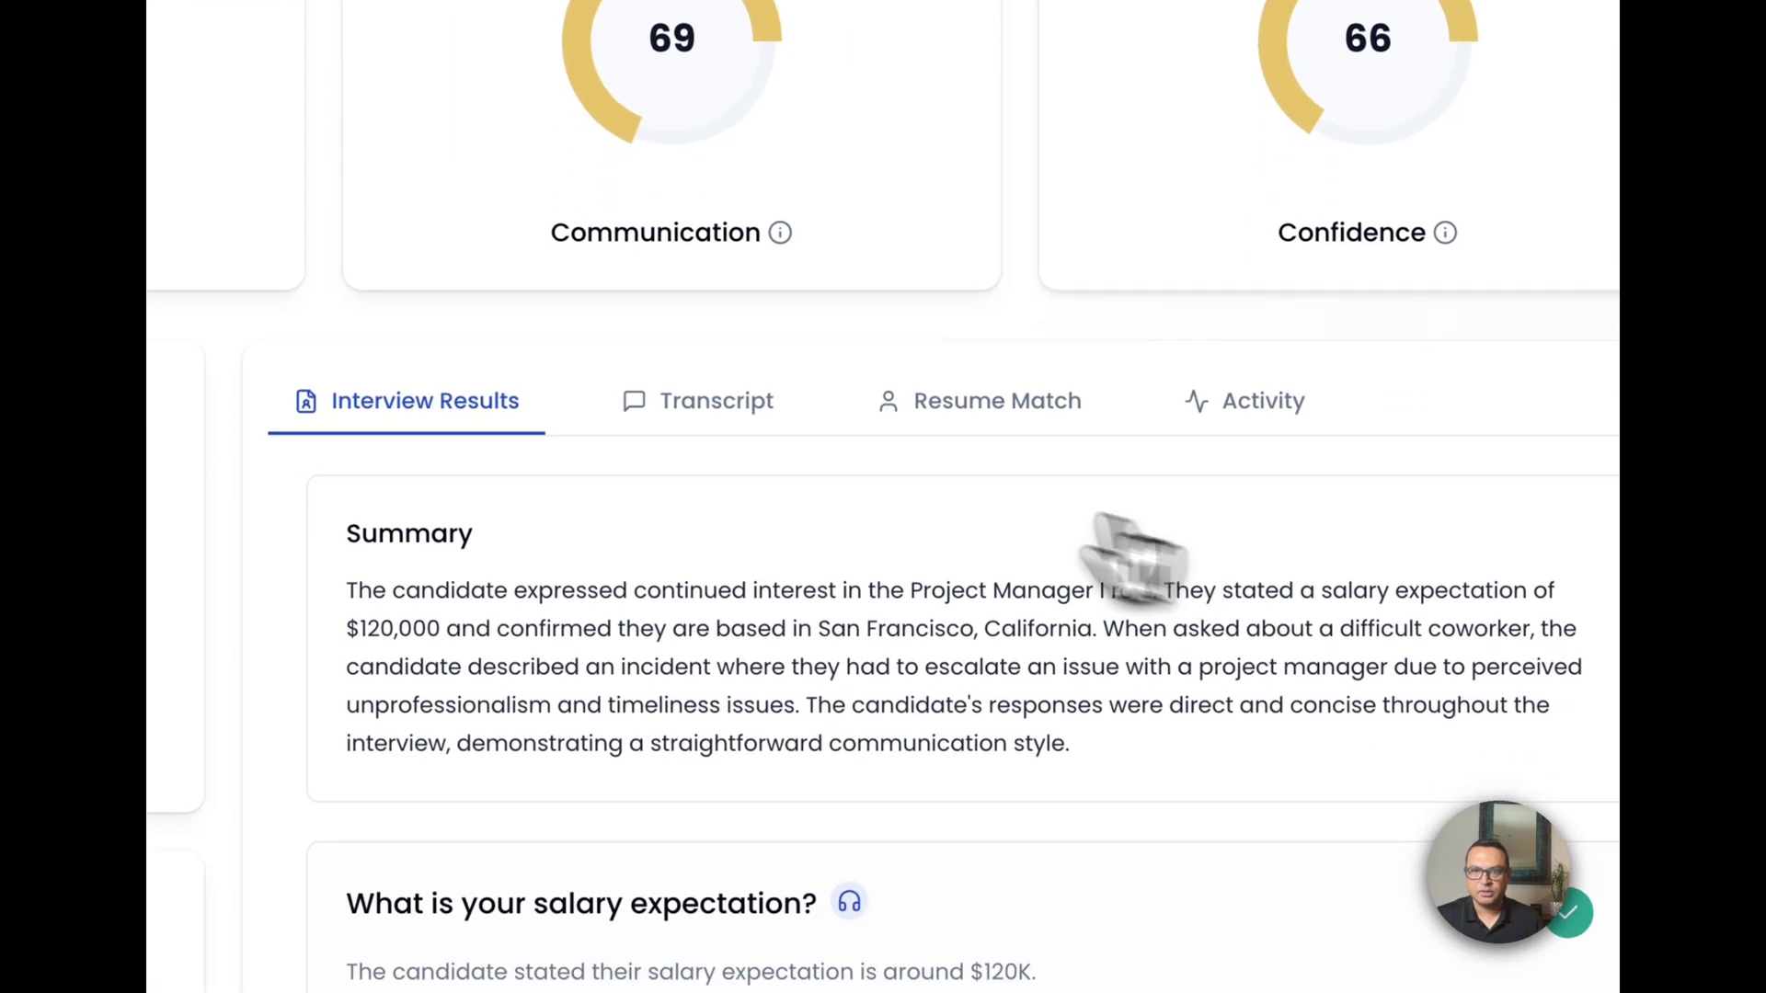
left_click(699, 405)
scroll(718, 644, "down", 2)
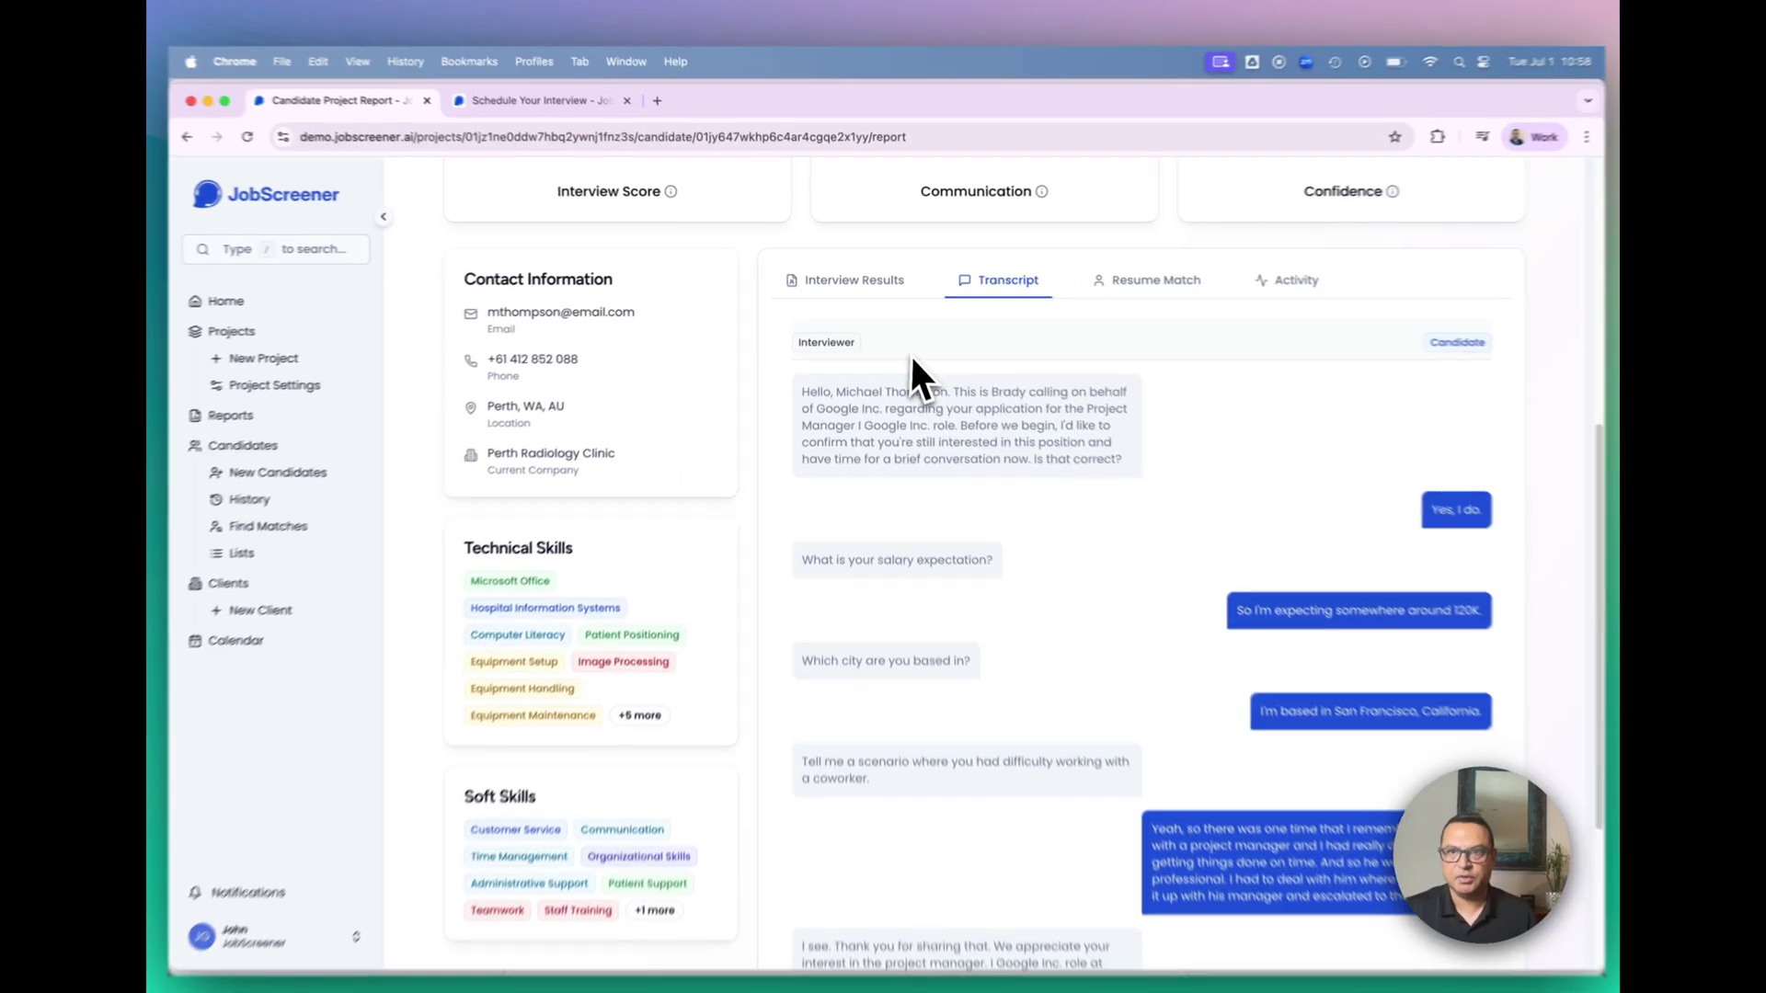
scroll(1040, 541, "down", 3)
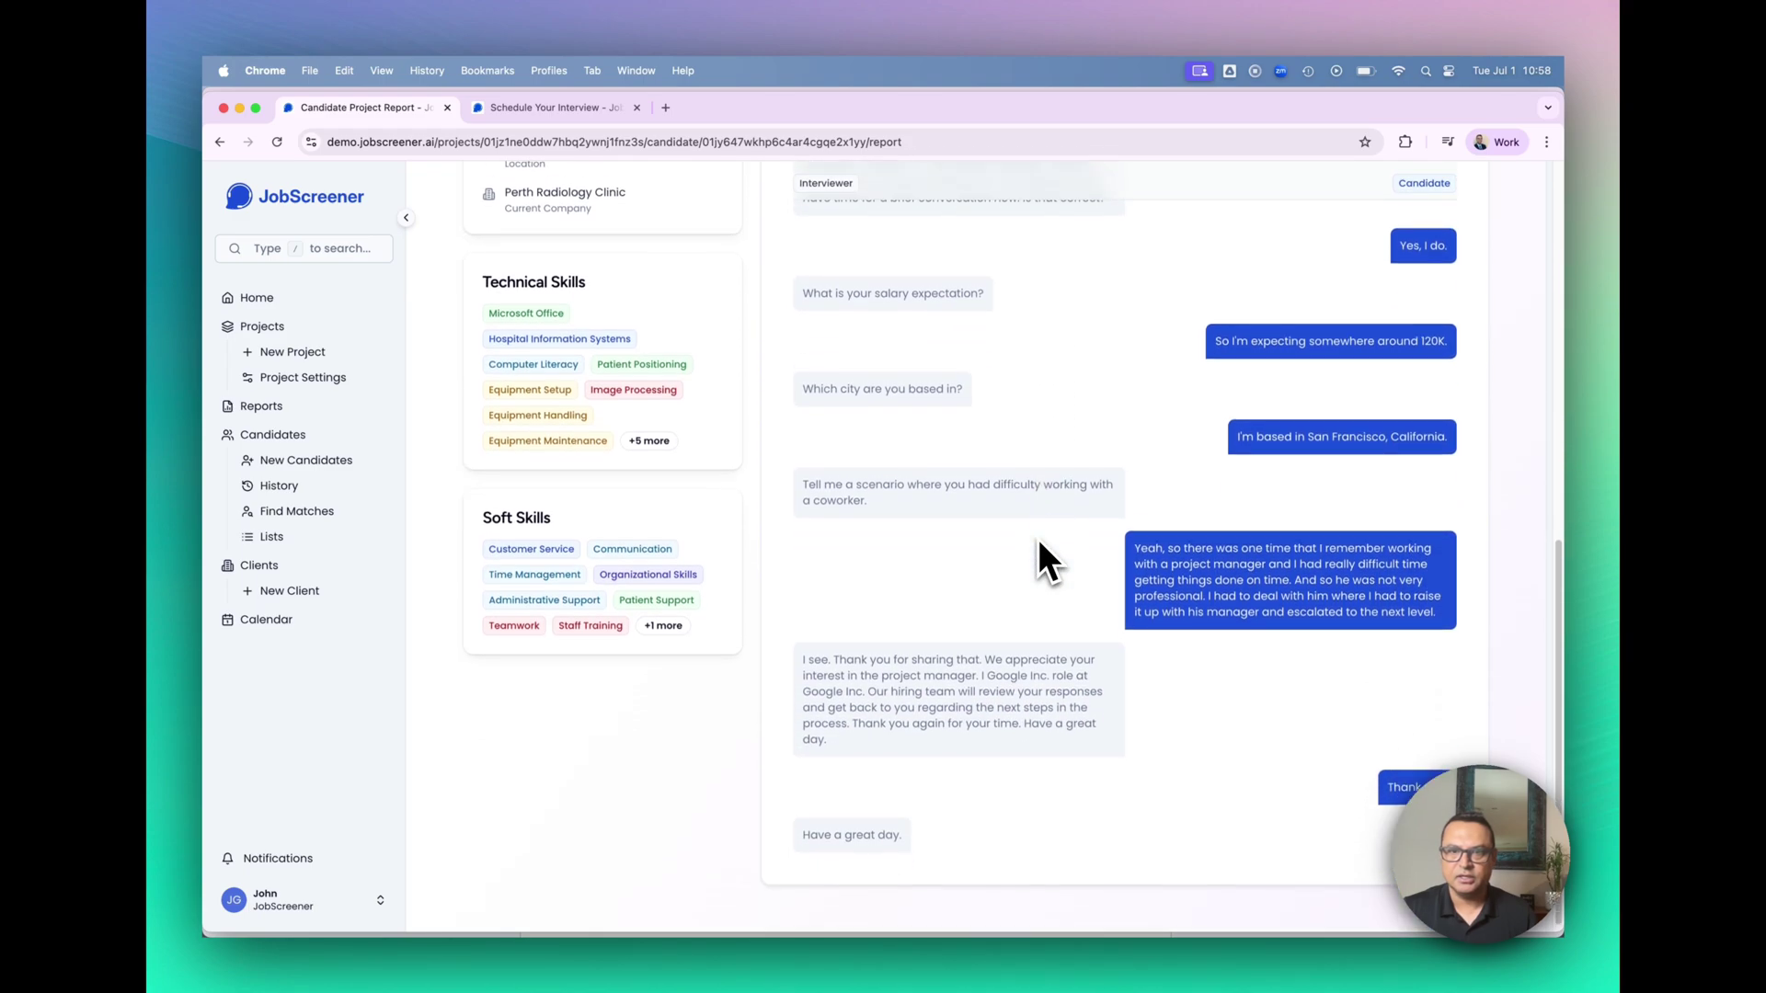
scroll(1039, 545, "up", 5)
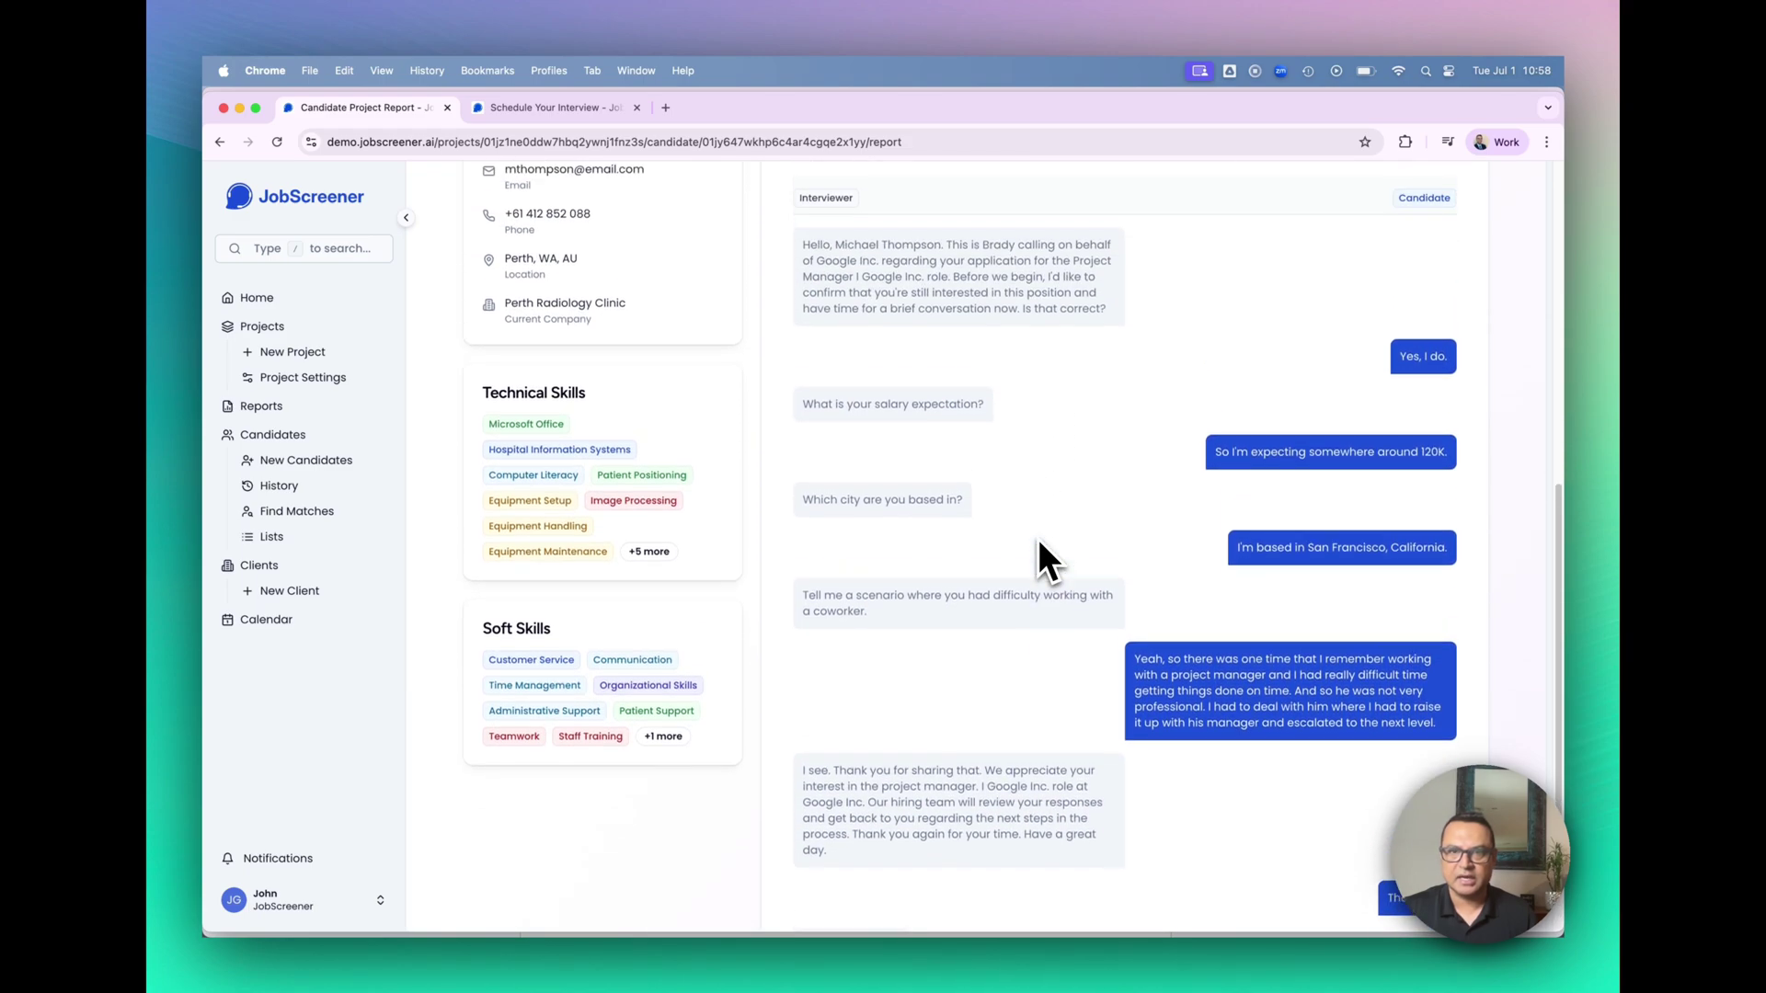
Review the candidate's resume match summary with its key matching and missing elements.
left_click(1136, 472)
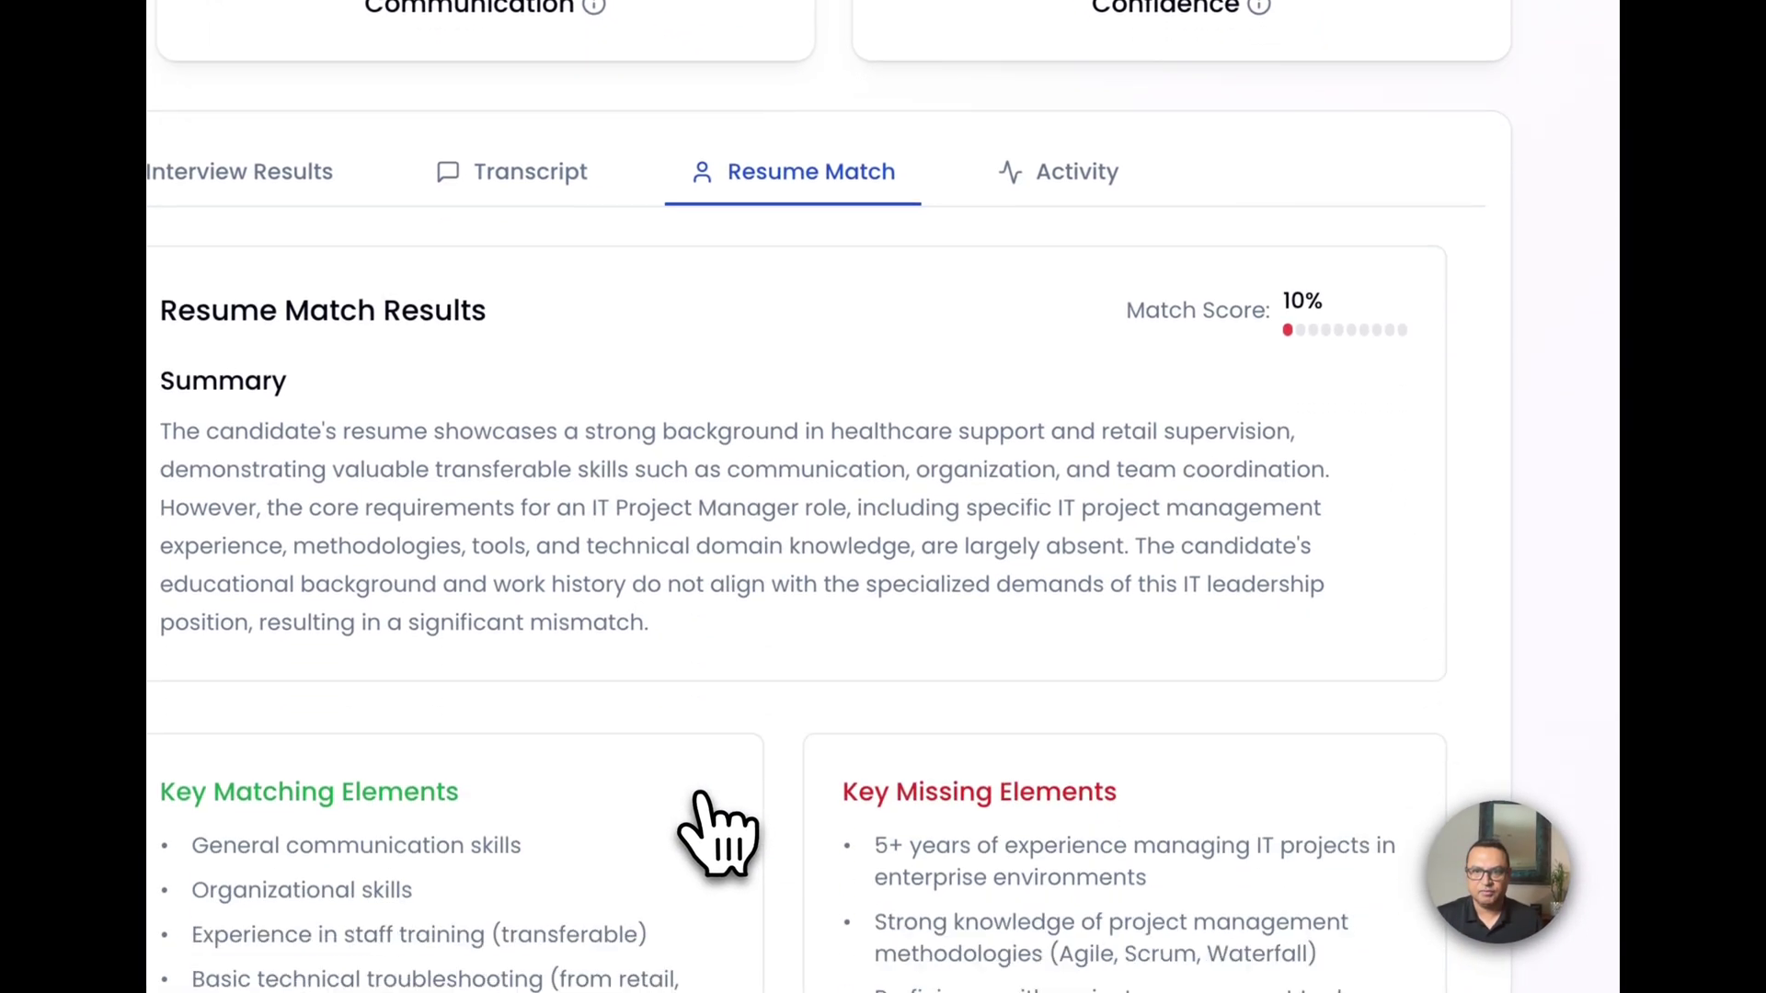
scroll(701, 798, "down", 2)
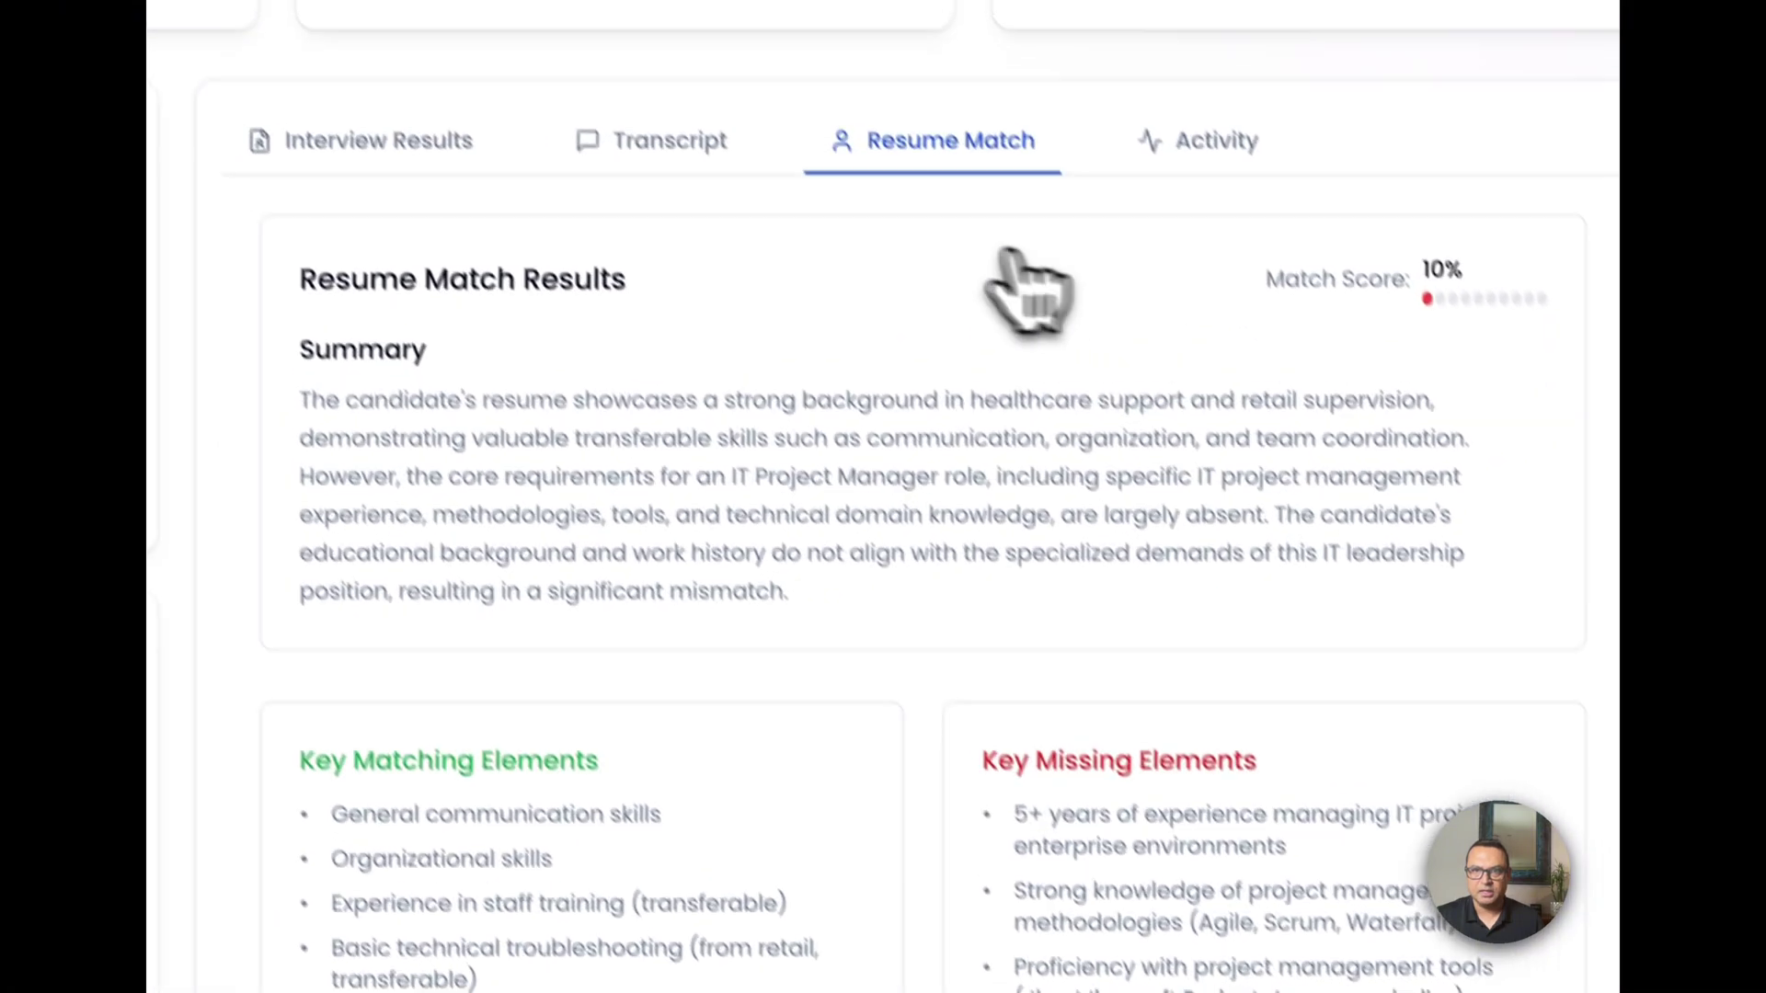
scroll(840, 823, "down", 2)
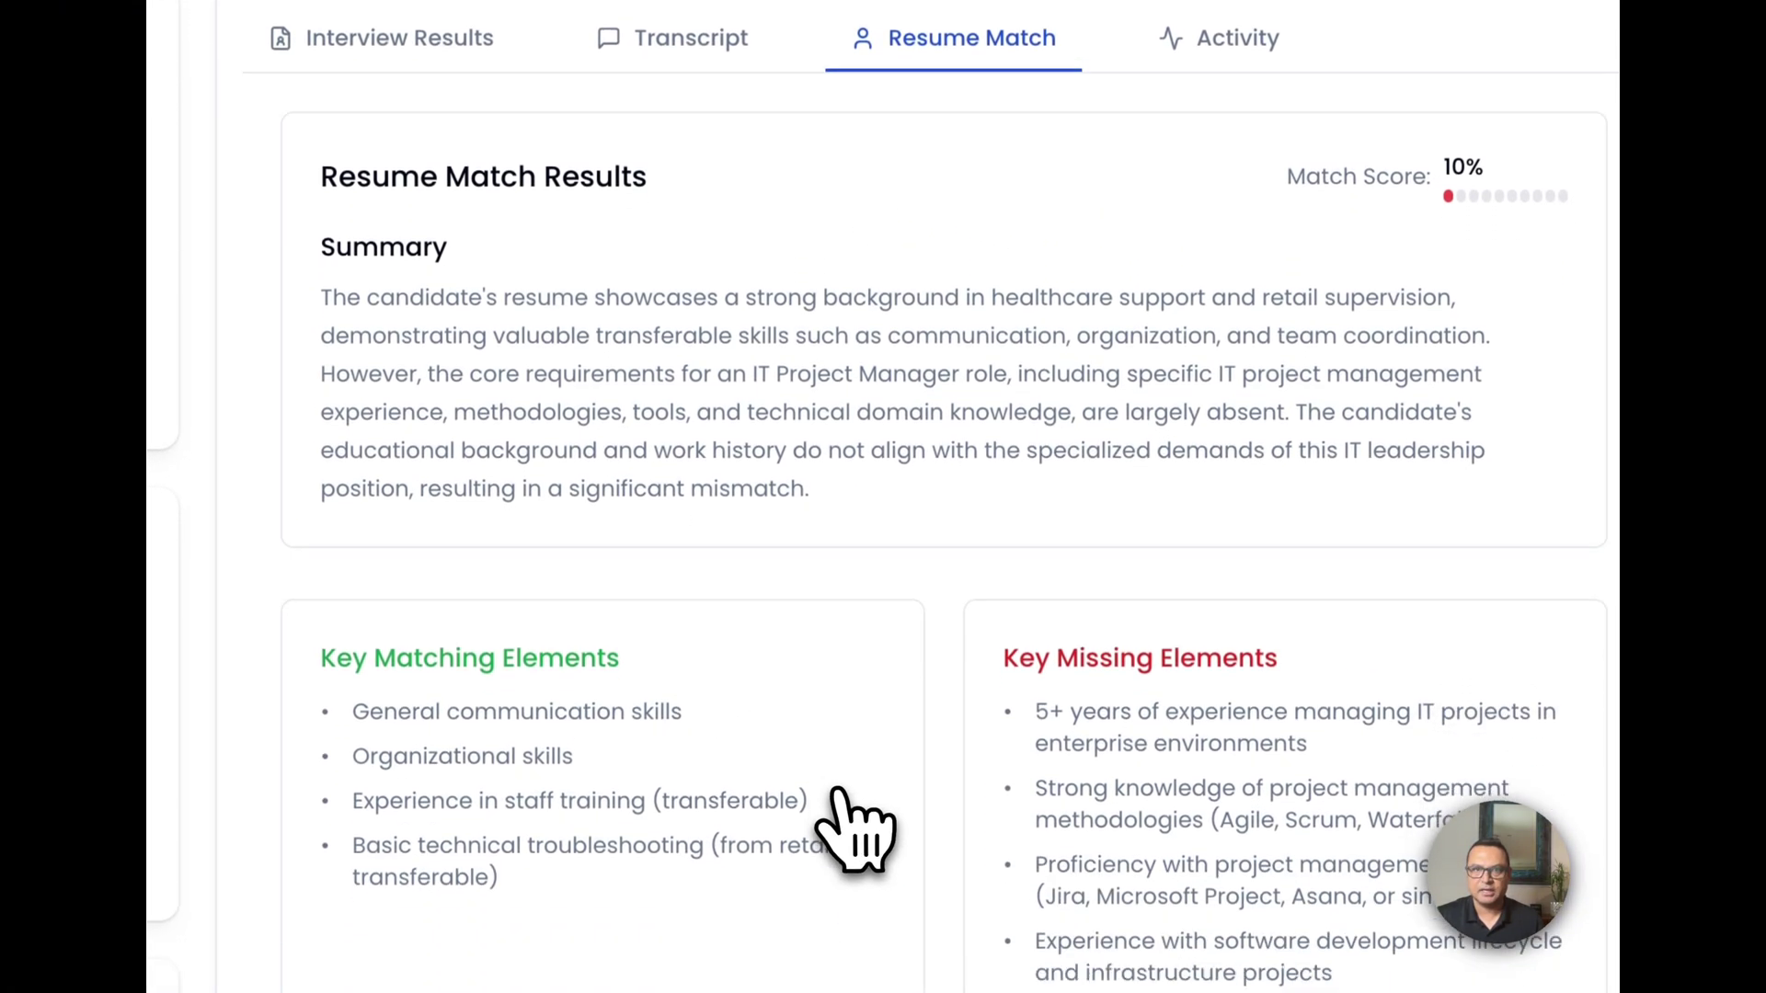
Return to the interview results and review the interview, communication and confidence scores with the summary and question results.
left_click(399, 170)
scroll(947, 747, "up", 10)
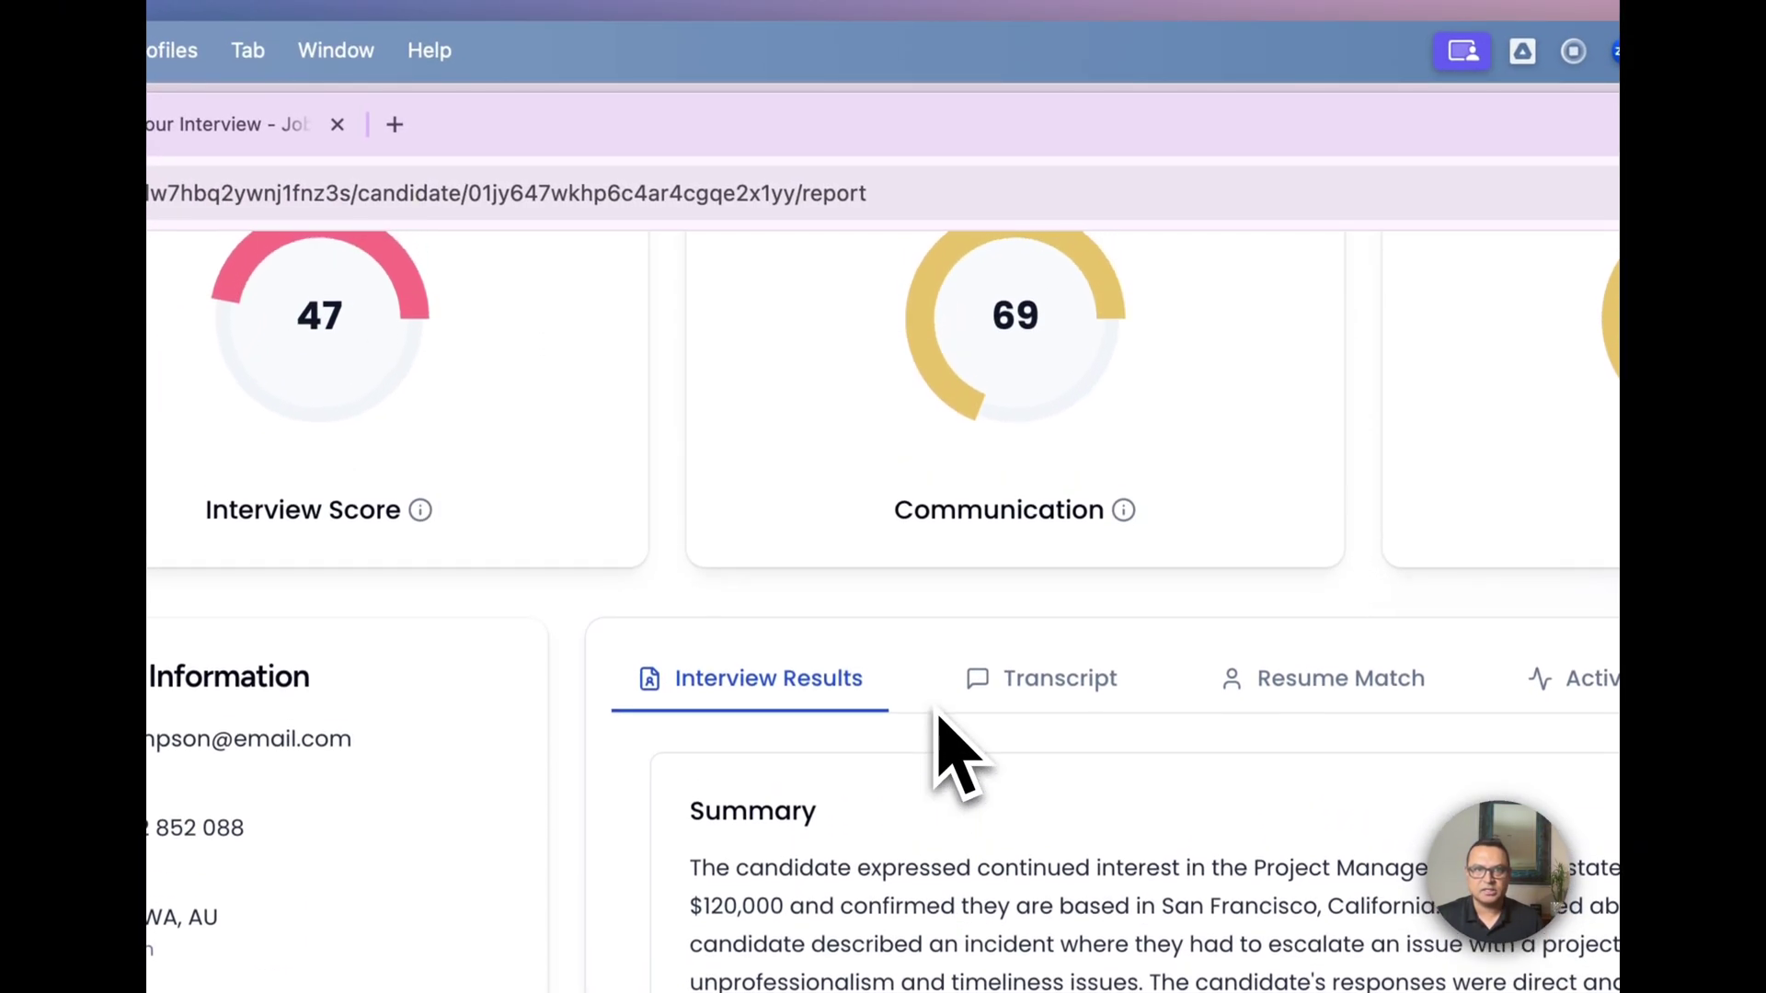
scroll(938, 727, "up", 2)
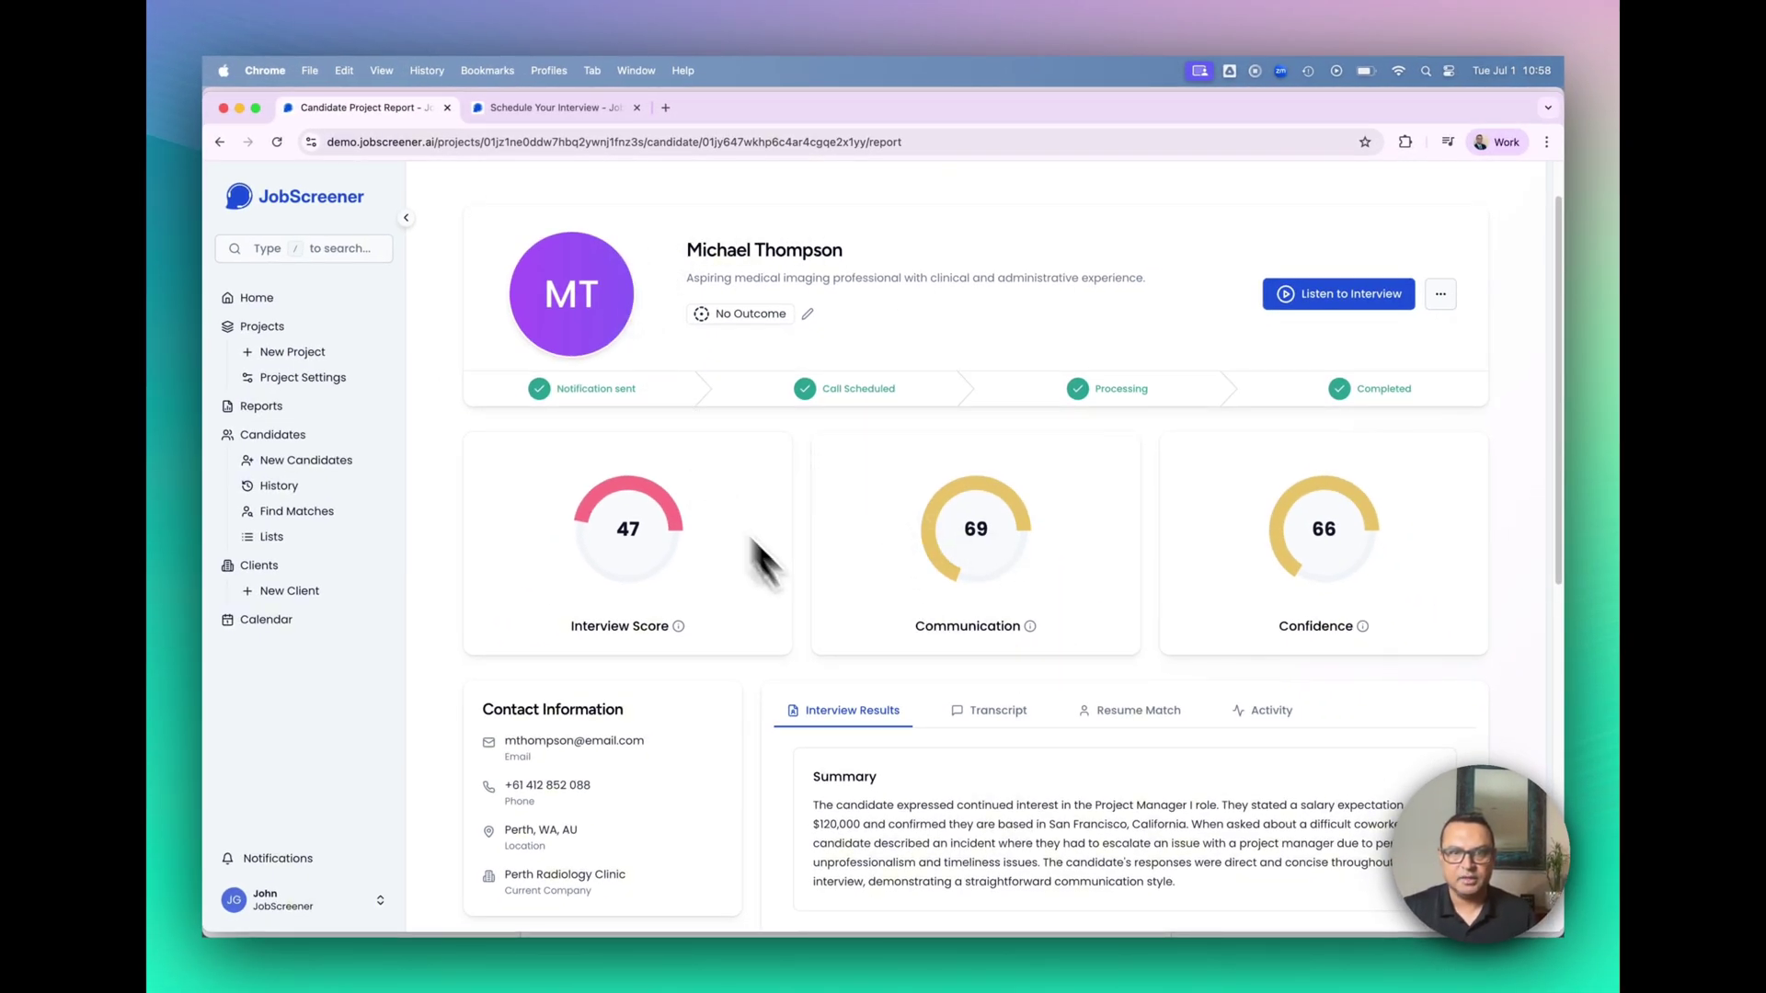
scroll(881, 690, "down", 3)
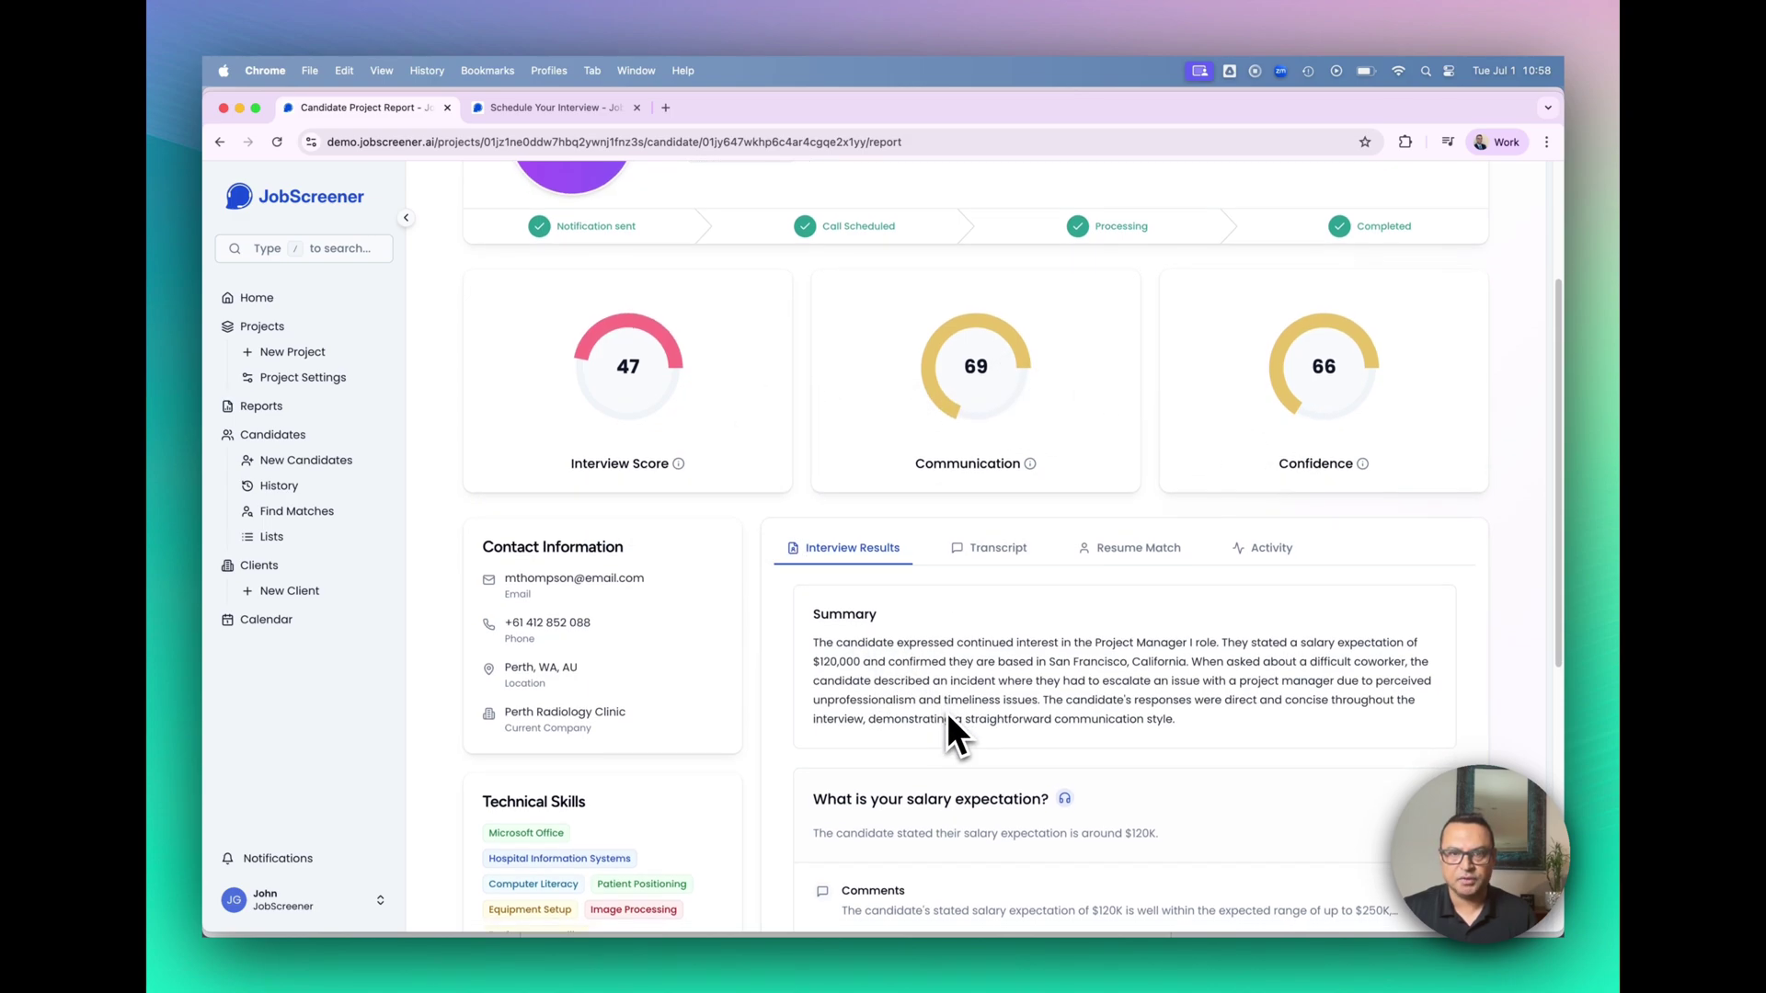
scroll(947, 711, "down", 3)
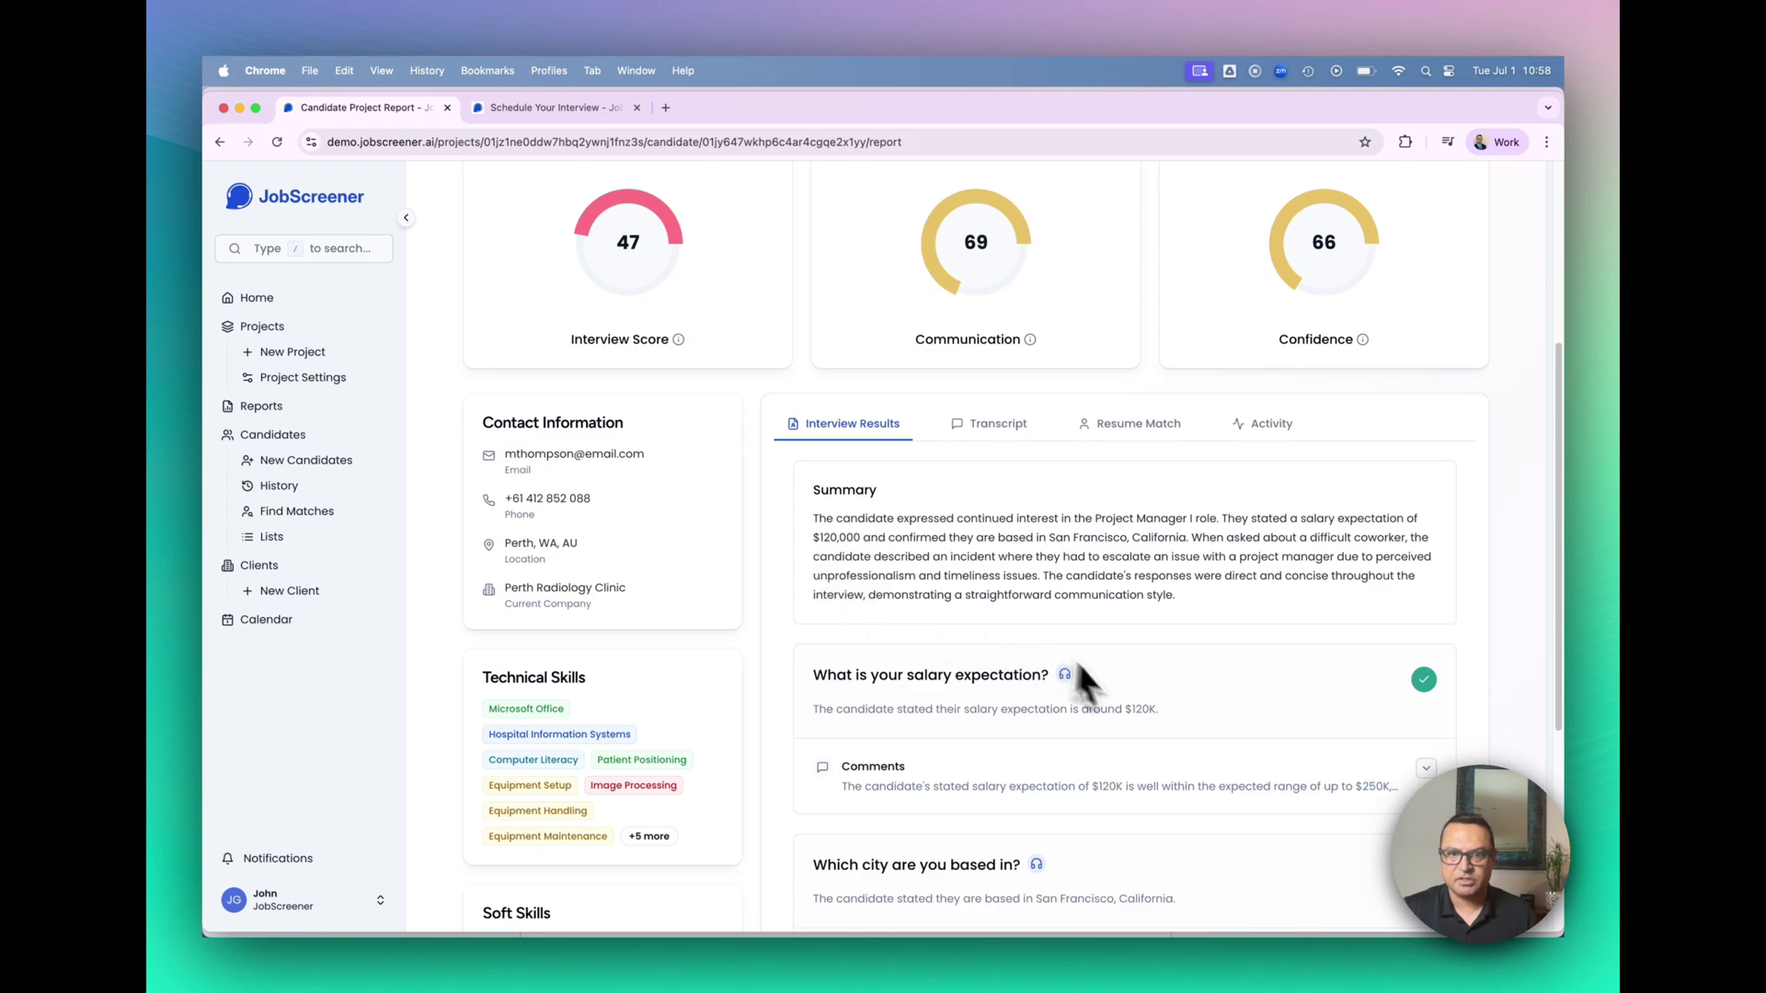
scroll(1113, 713, "down", 1)
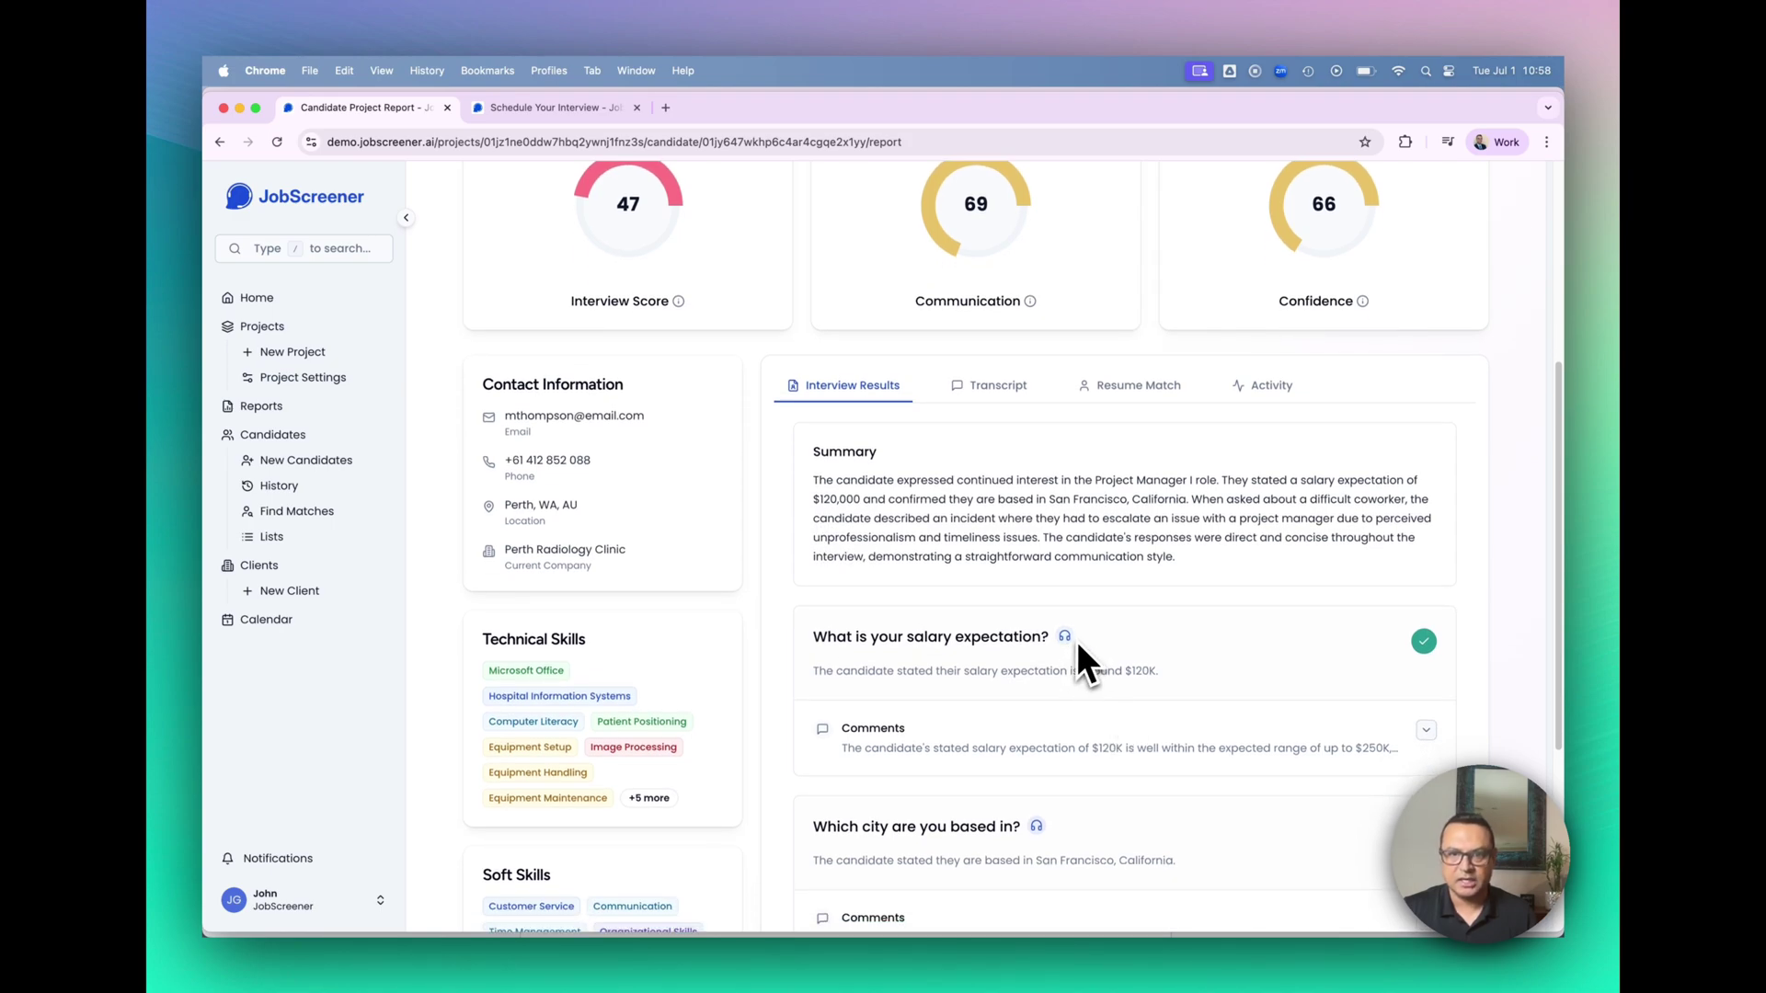
Set the candidate's interview outcome to Rejected in the report header.
scroll(1048, 649, "up", 3)
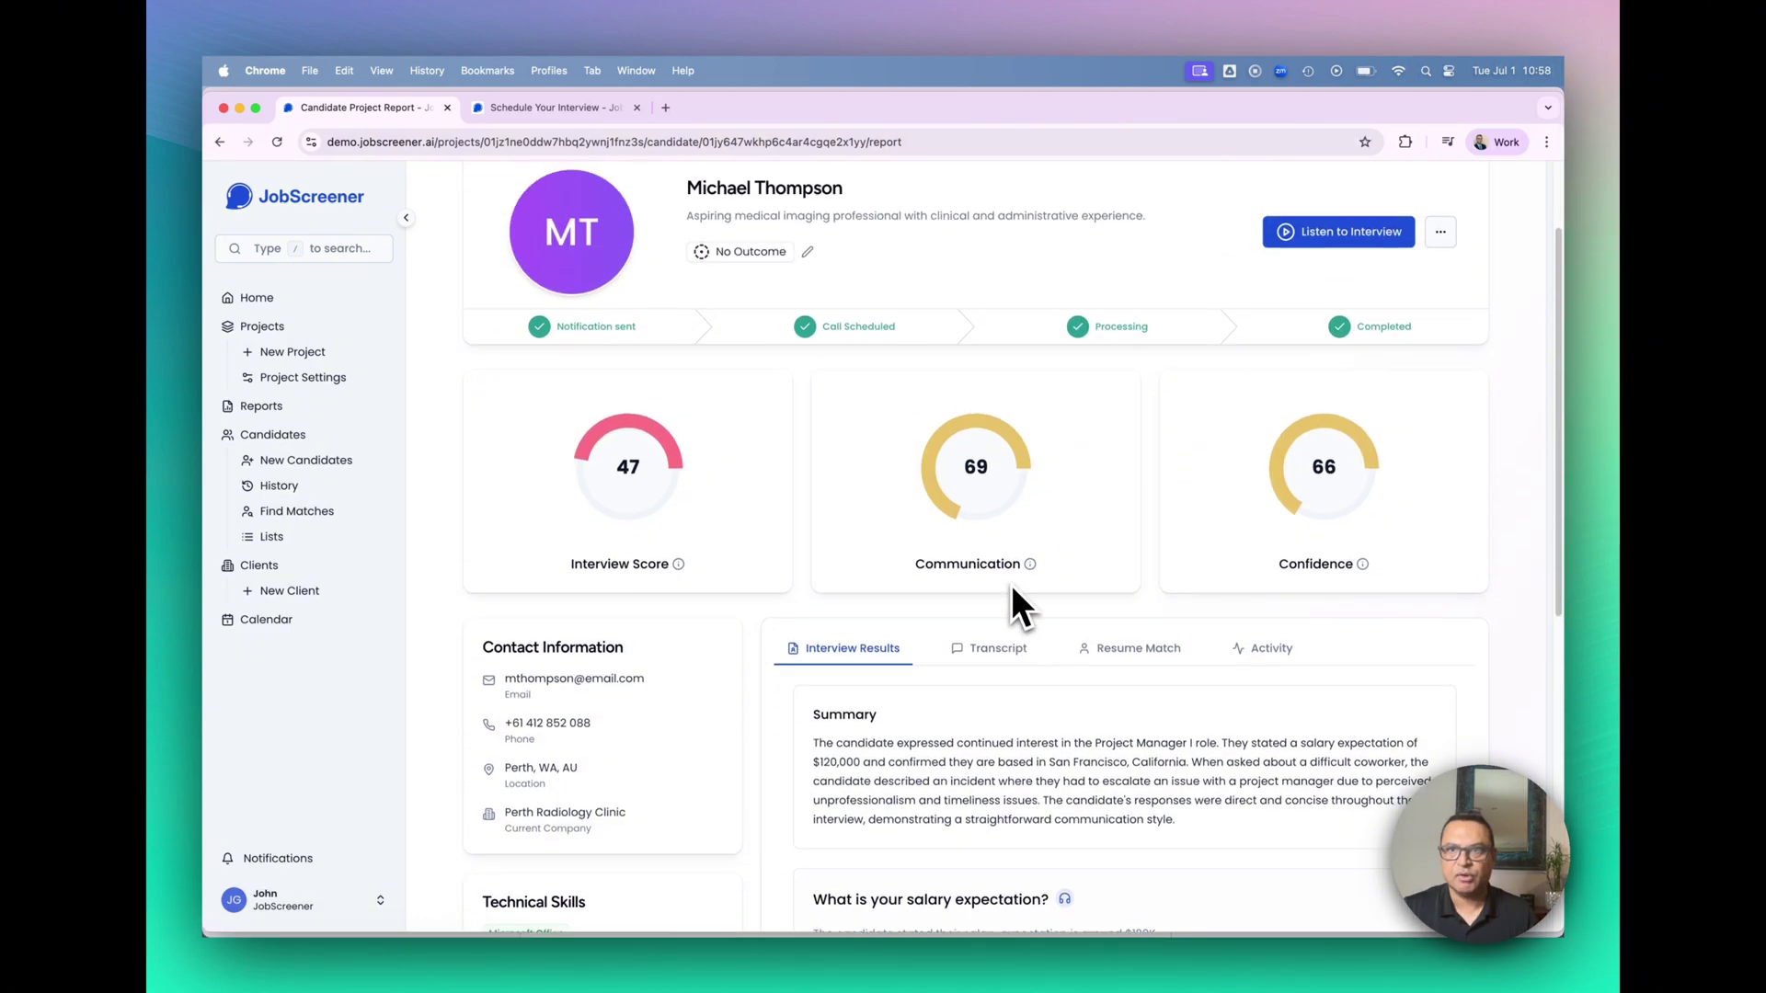
scroll(1012, 570, "up", 5)
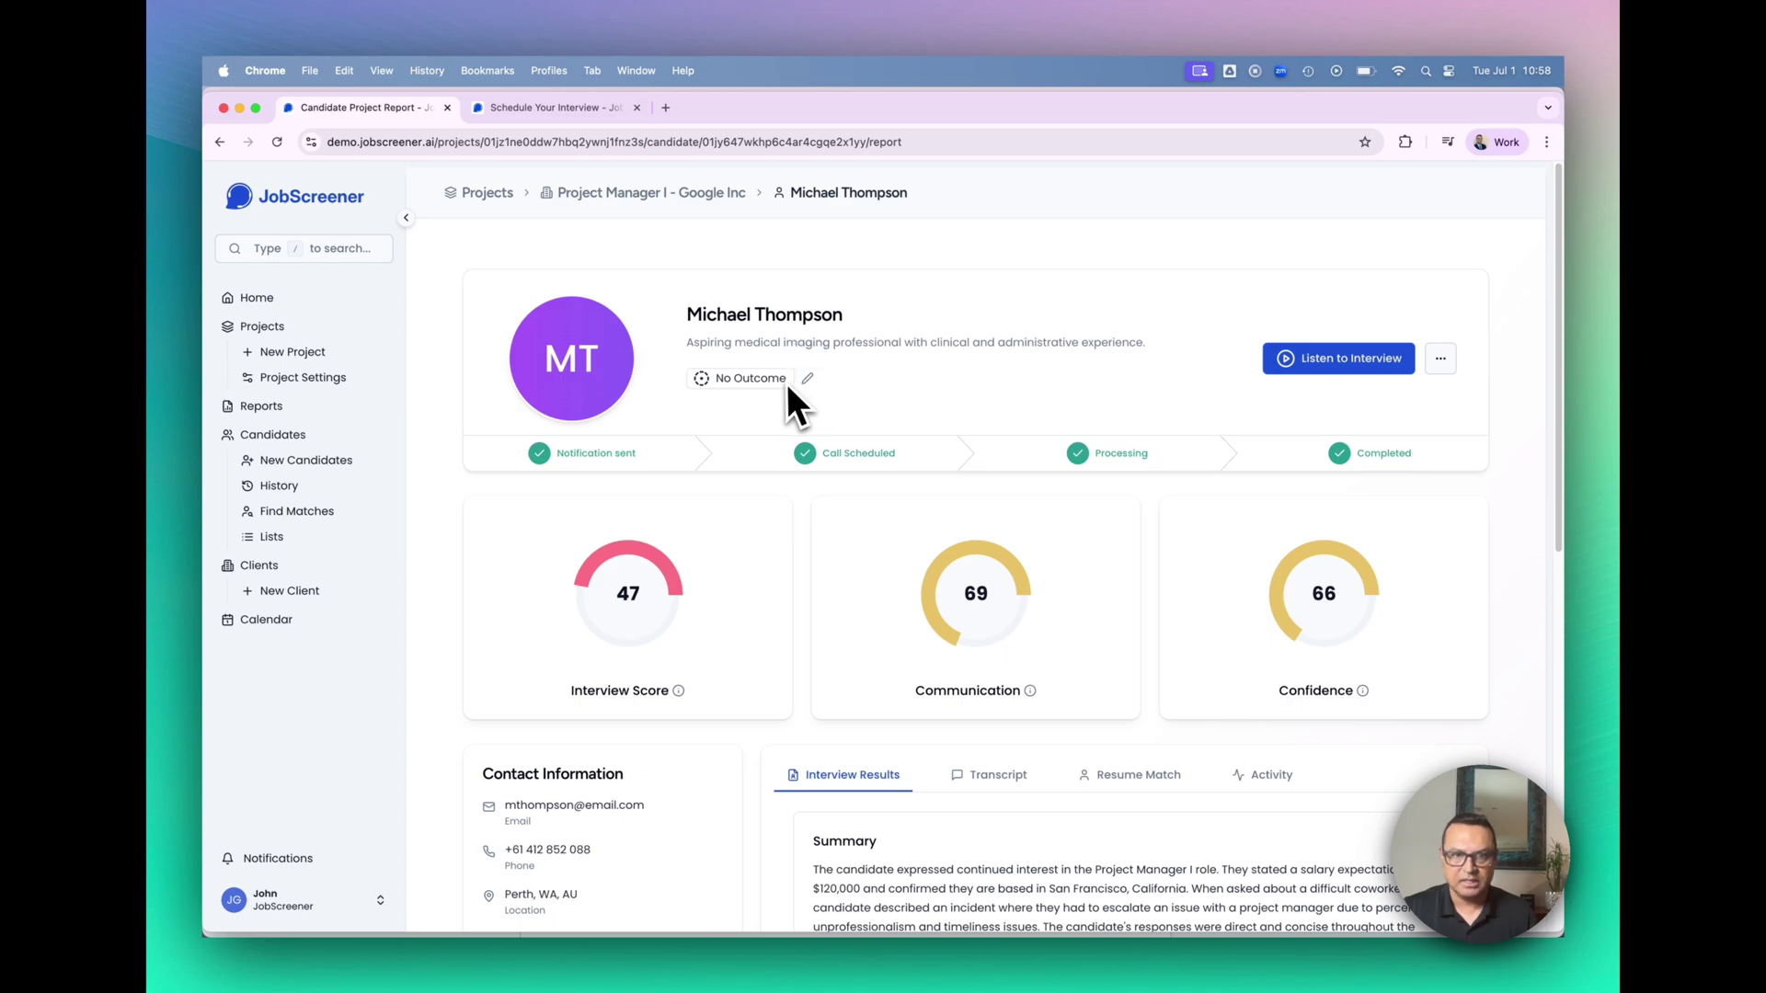
left_click(807, 378)
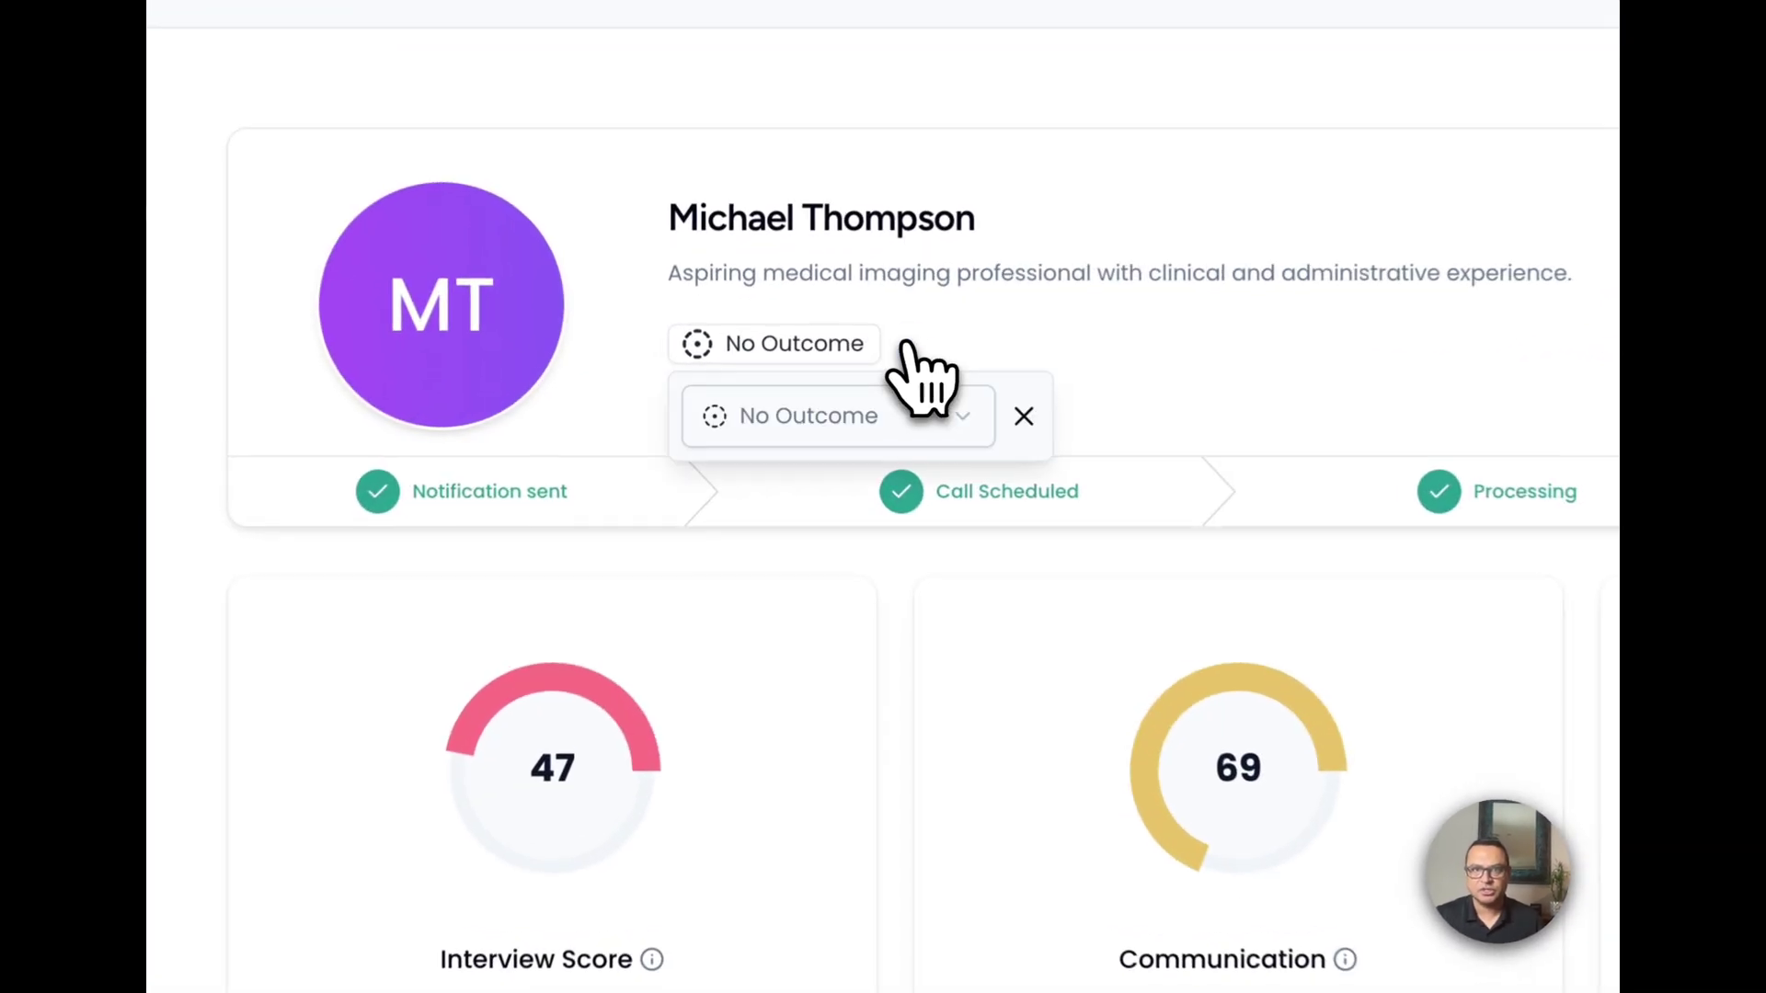
left_click(922, 422)
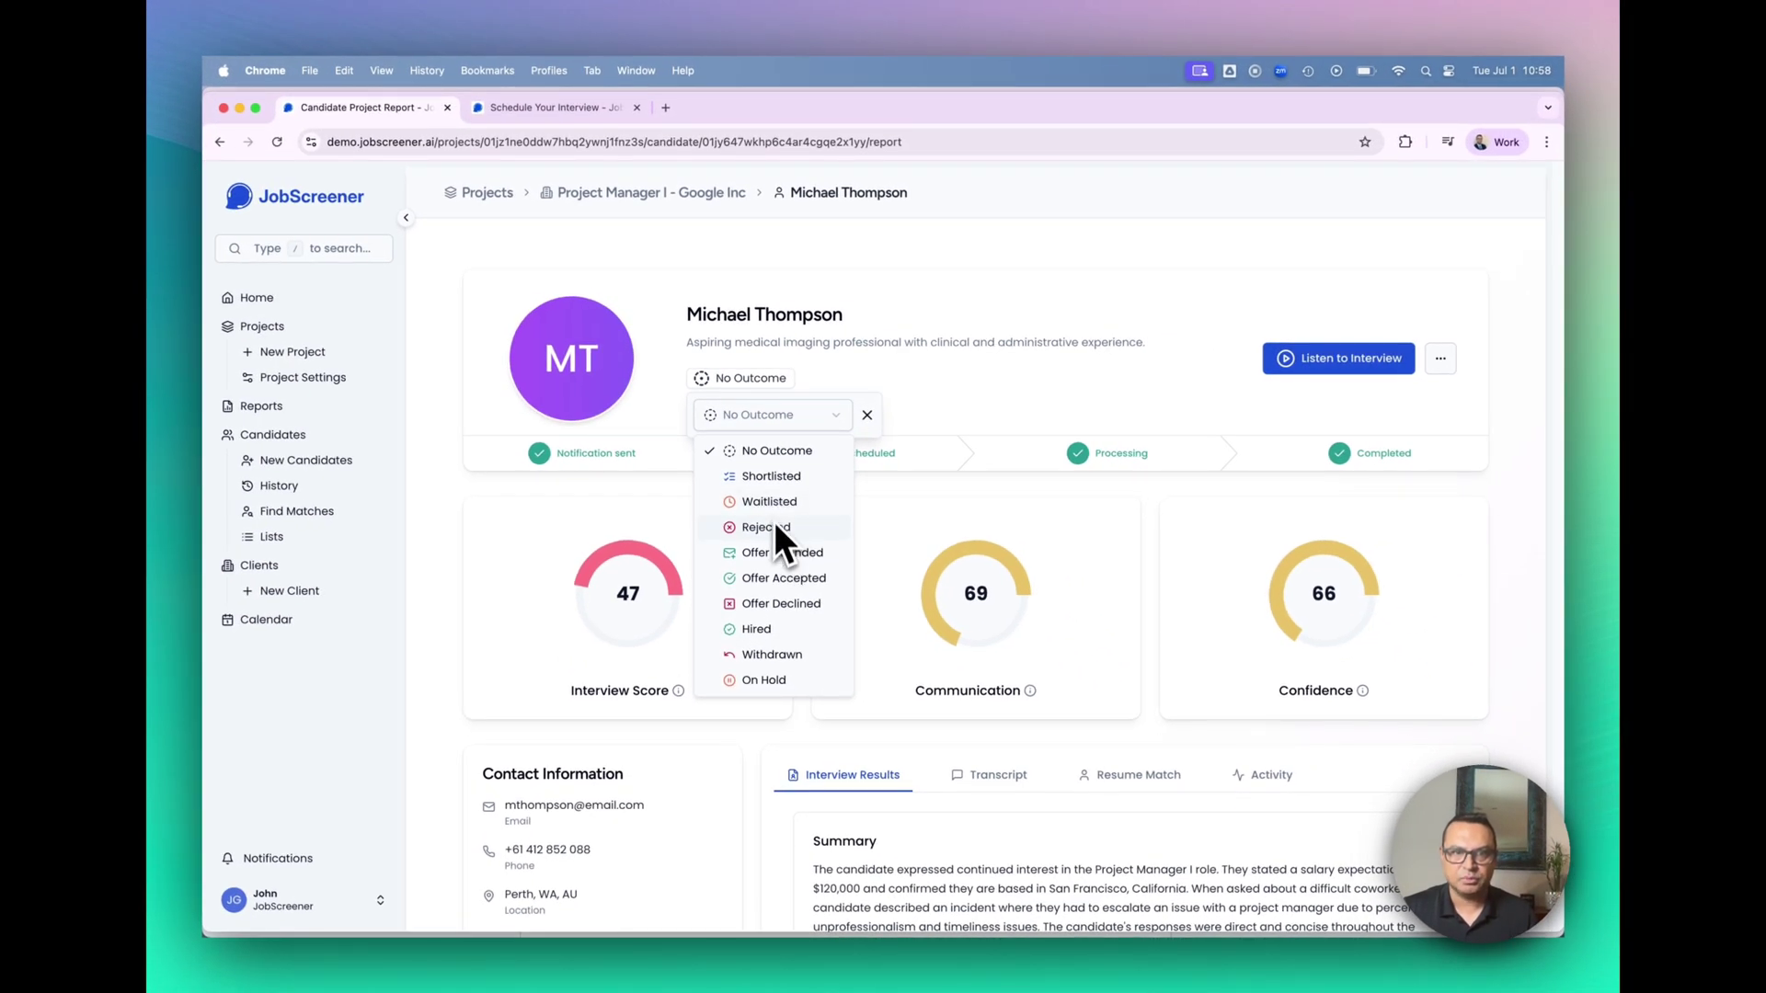
left_click(774, 526)
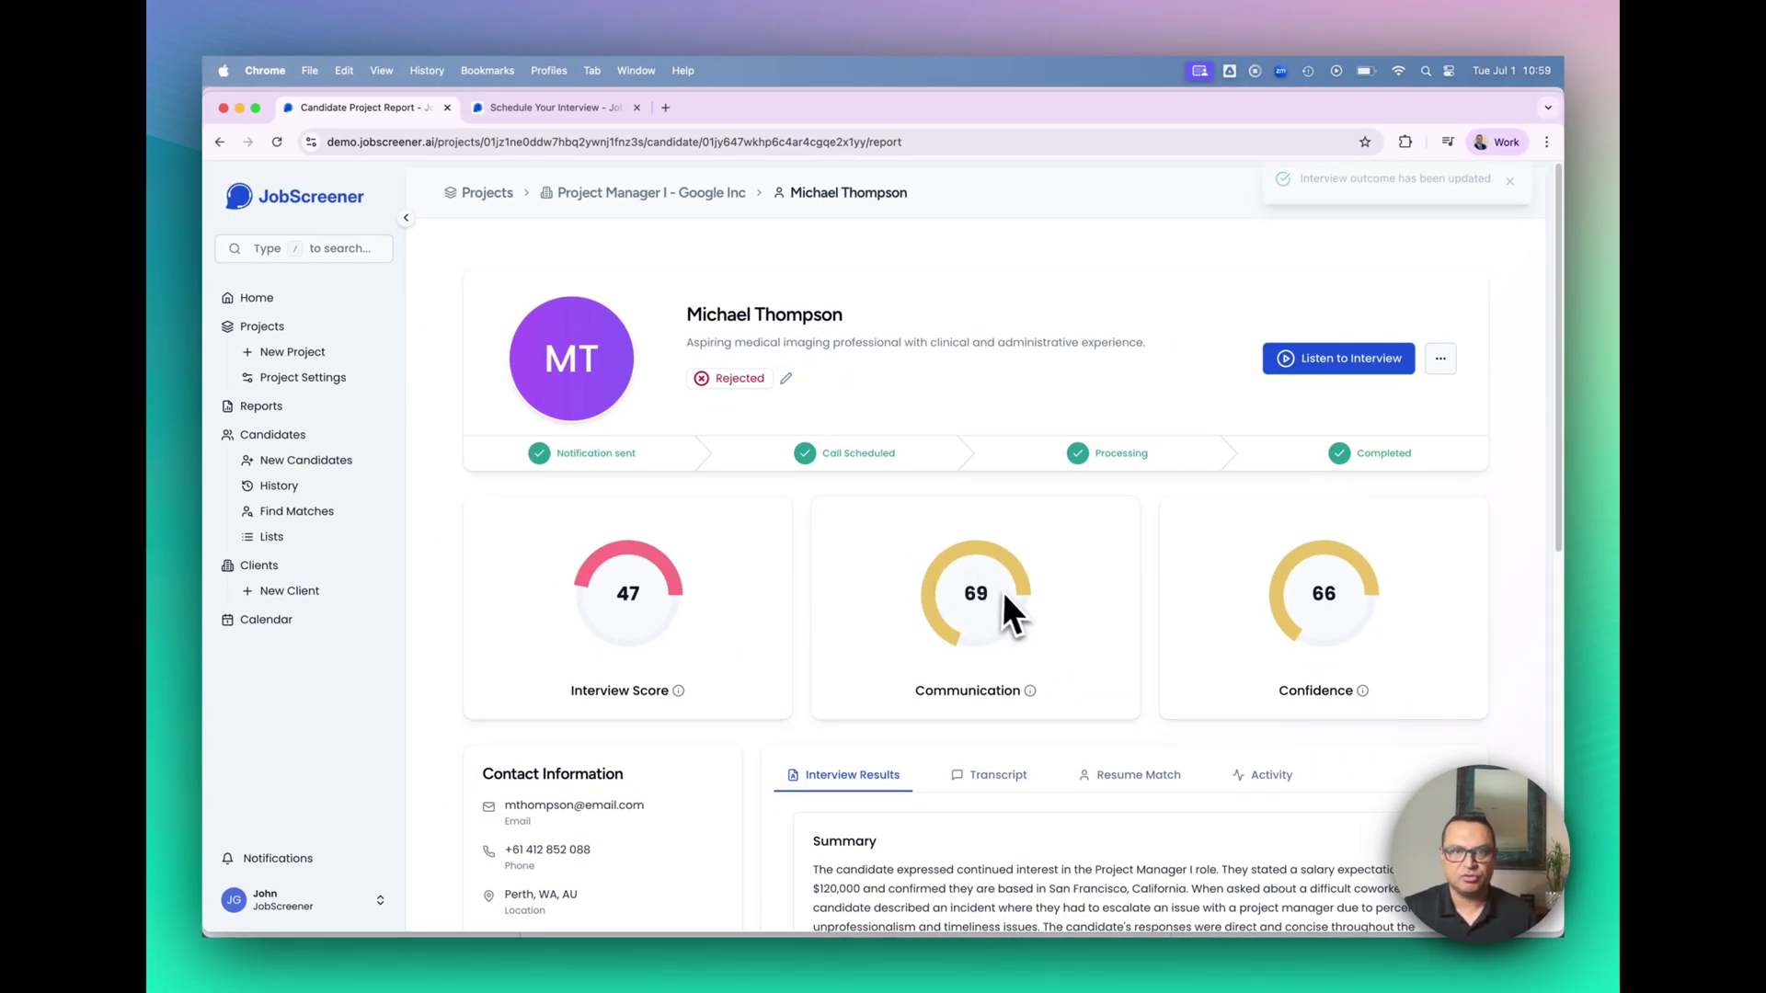
scroll(949, 635, "down", 5)
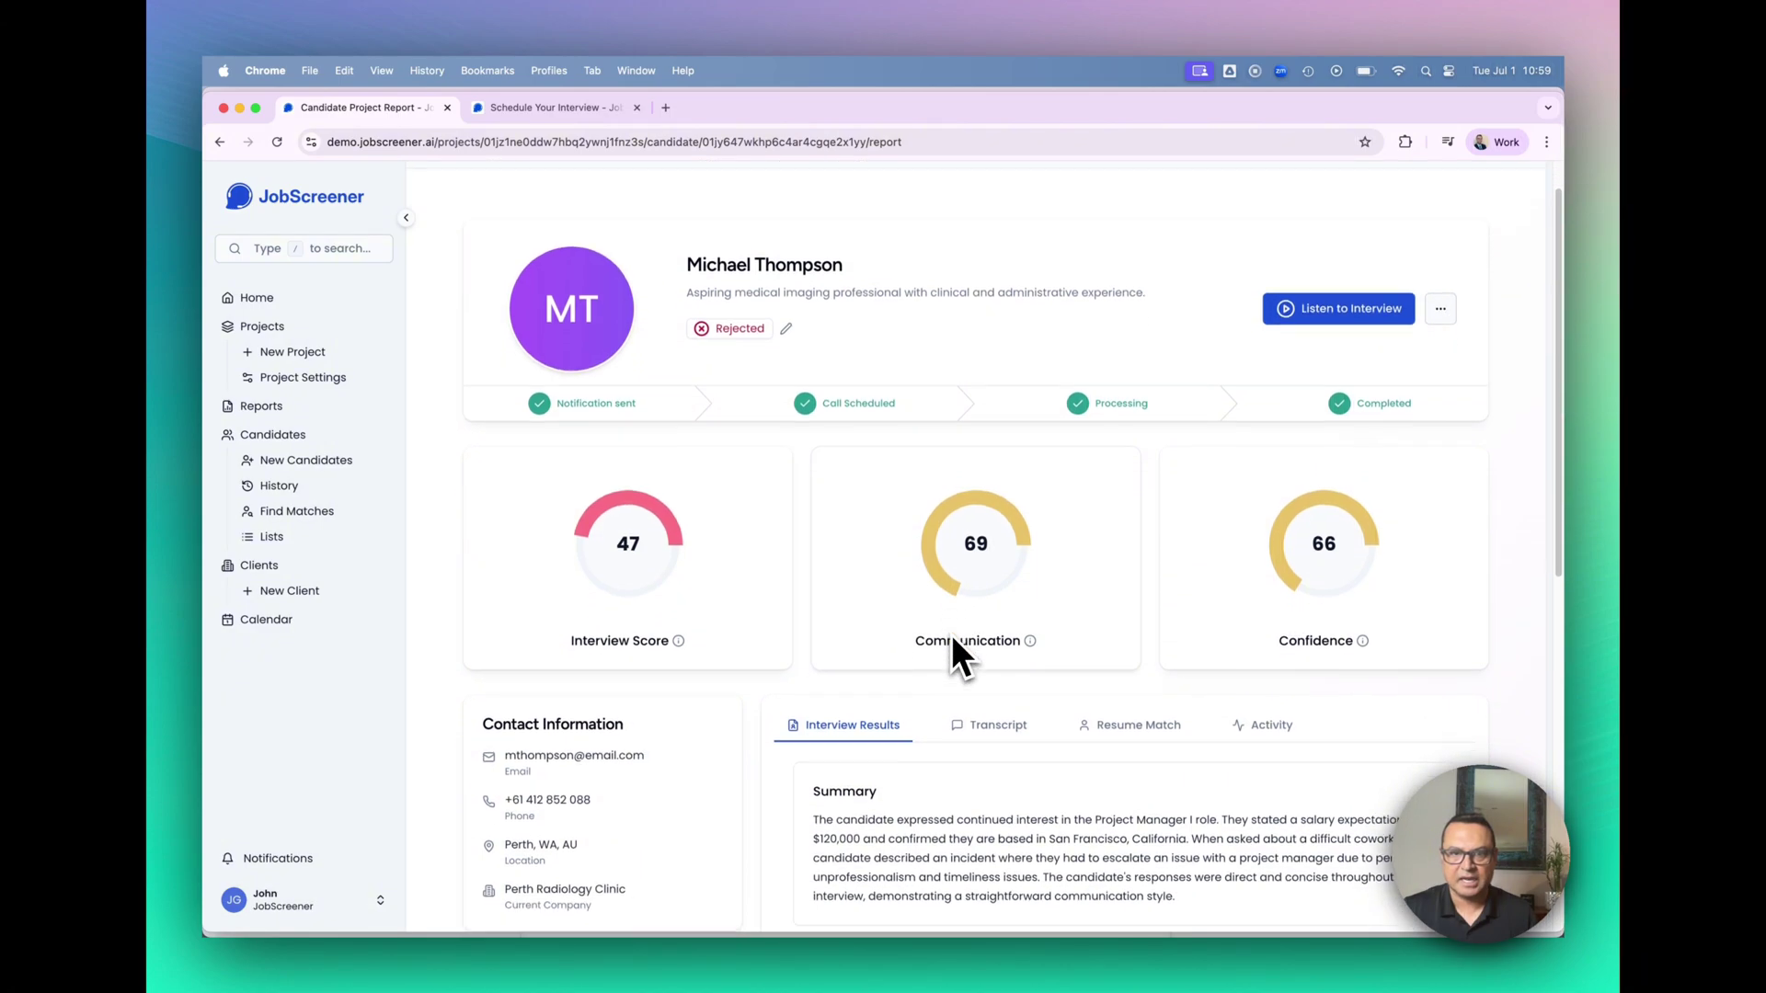